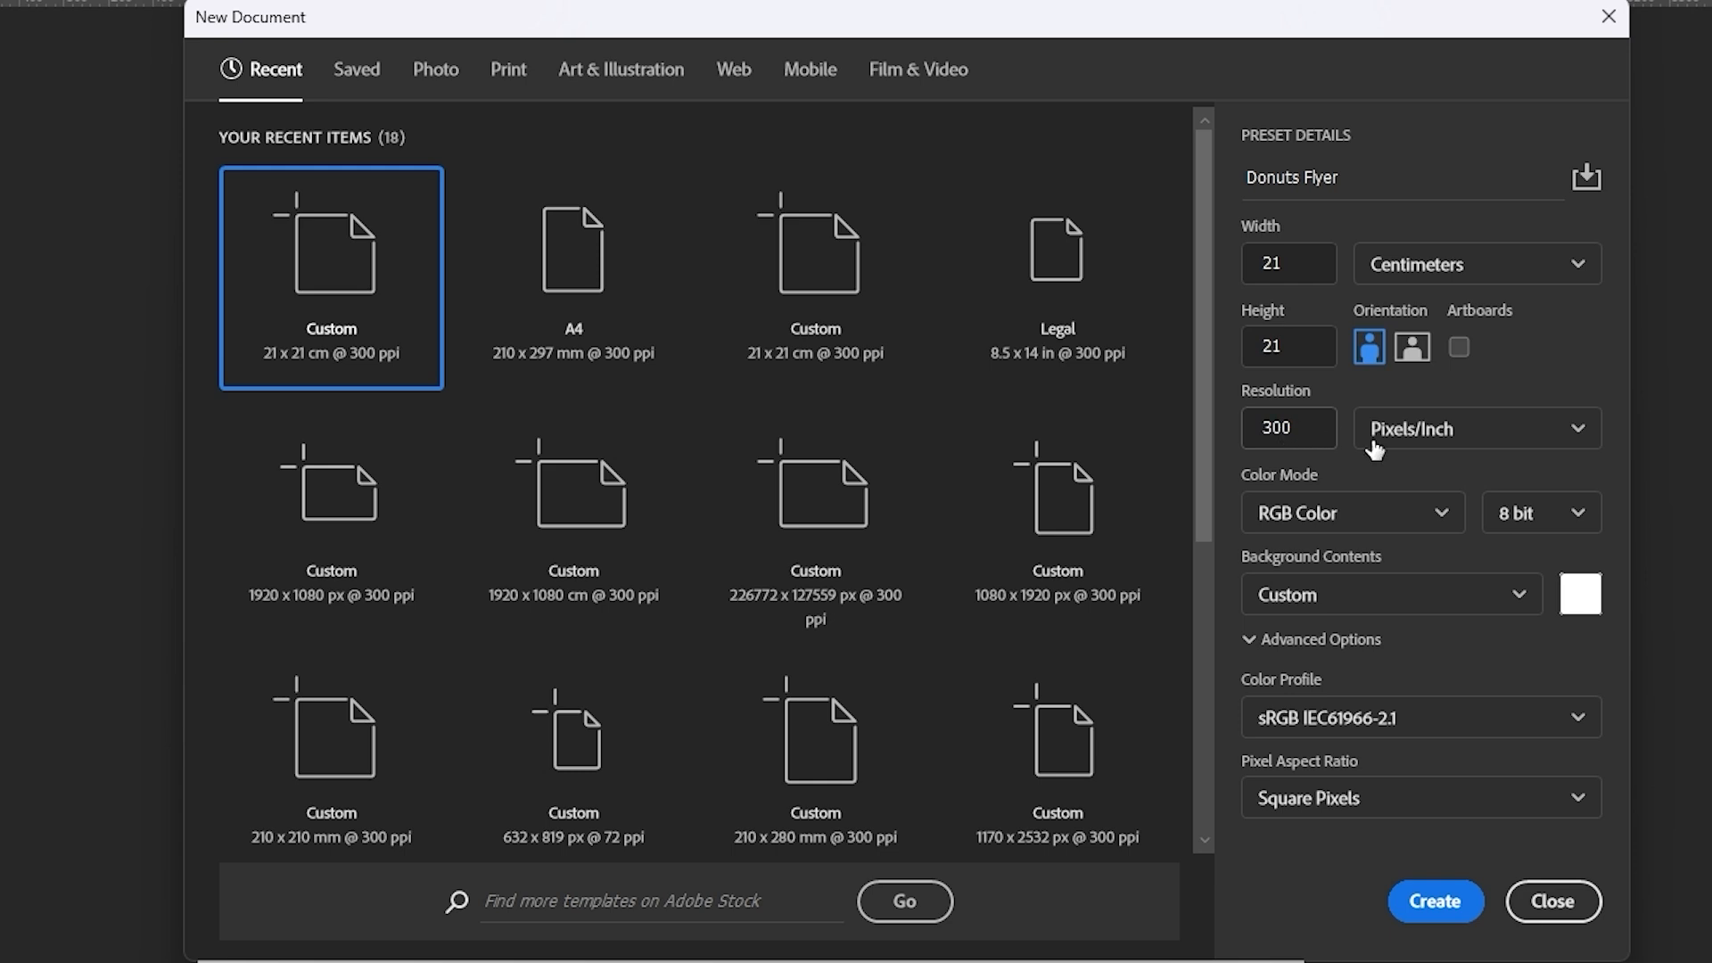
- Create the Donuts Flyer document at 21 × 21 cm and 300 pixels/inch, in 8-bit RGB color with a white background
left_click(1463, 441)
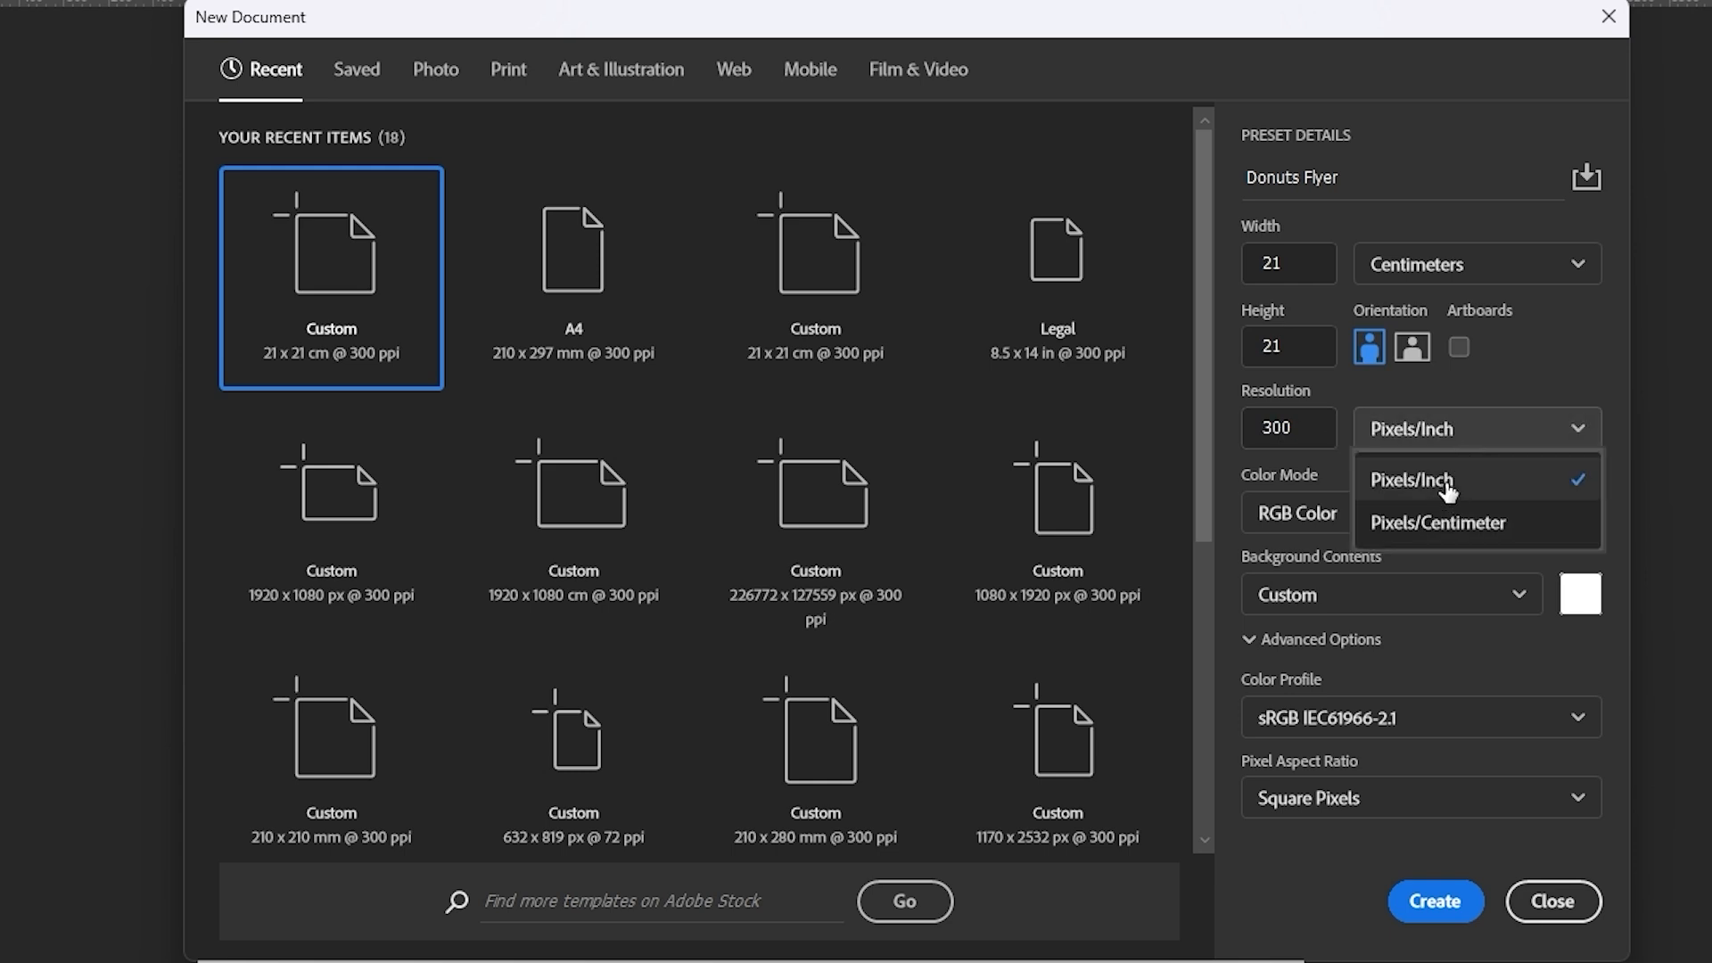
left_click(1446, 489)
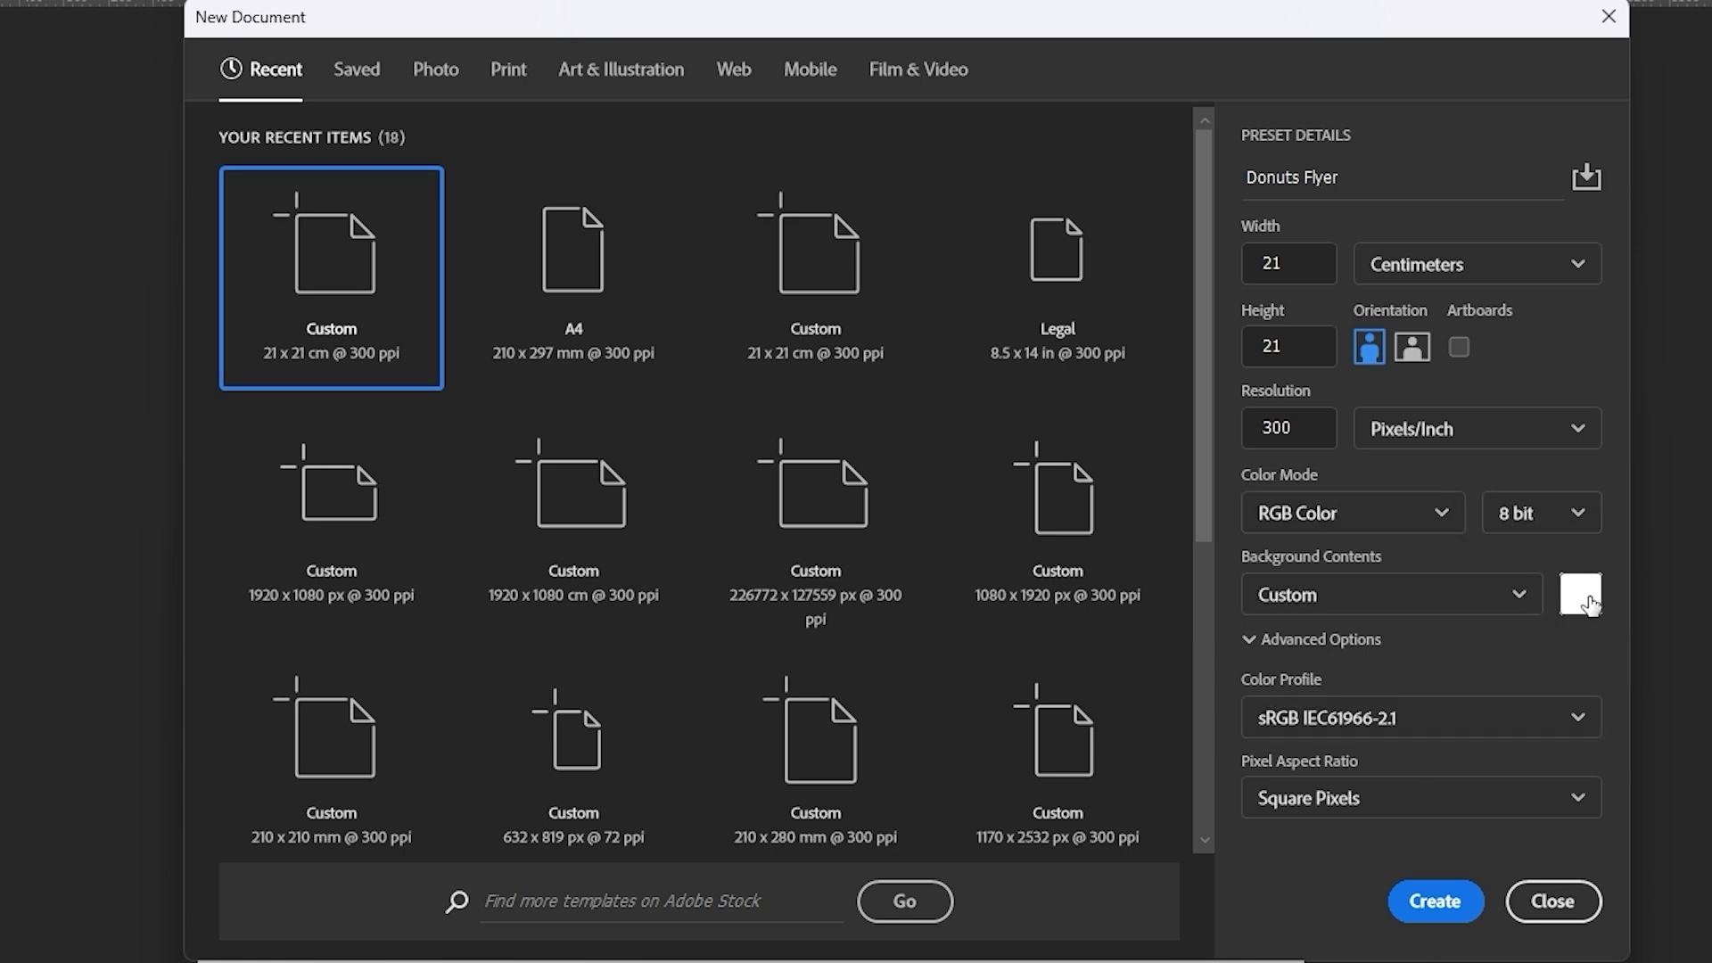
left_click(1432, 906)
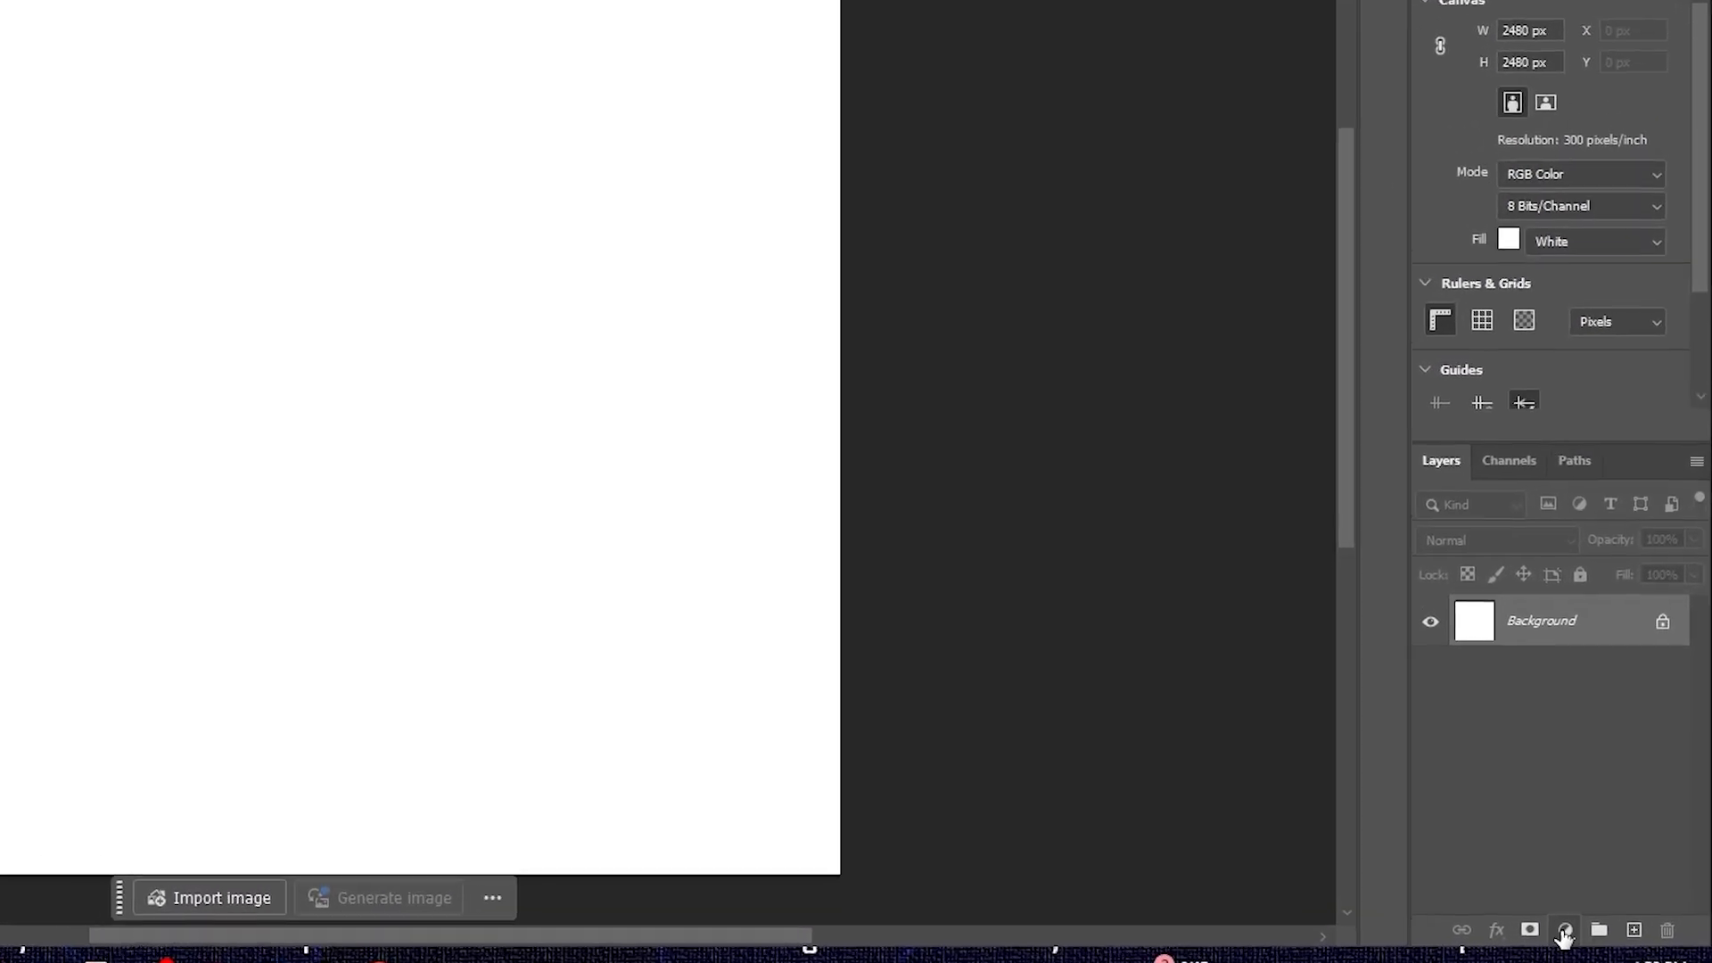
- Add a gradient fill layer above the background and set its style to Radial
left_click(1563, 931)
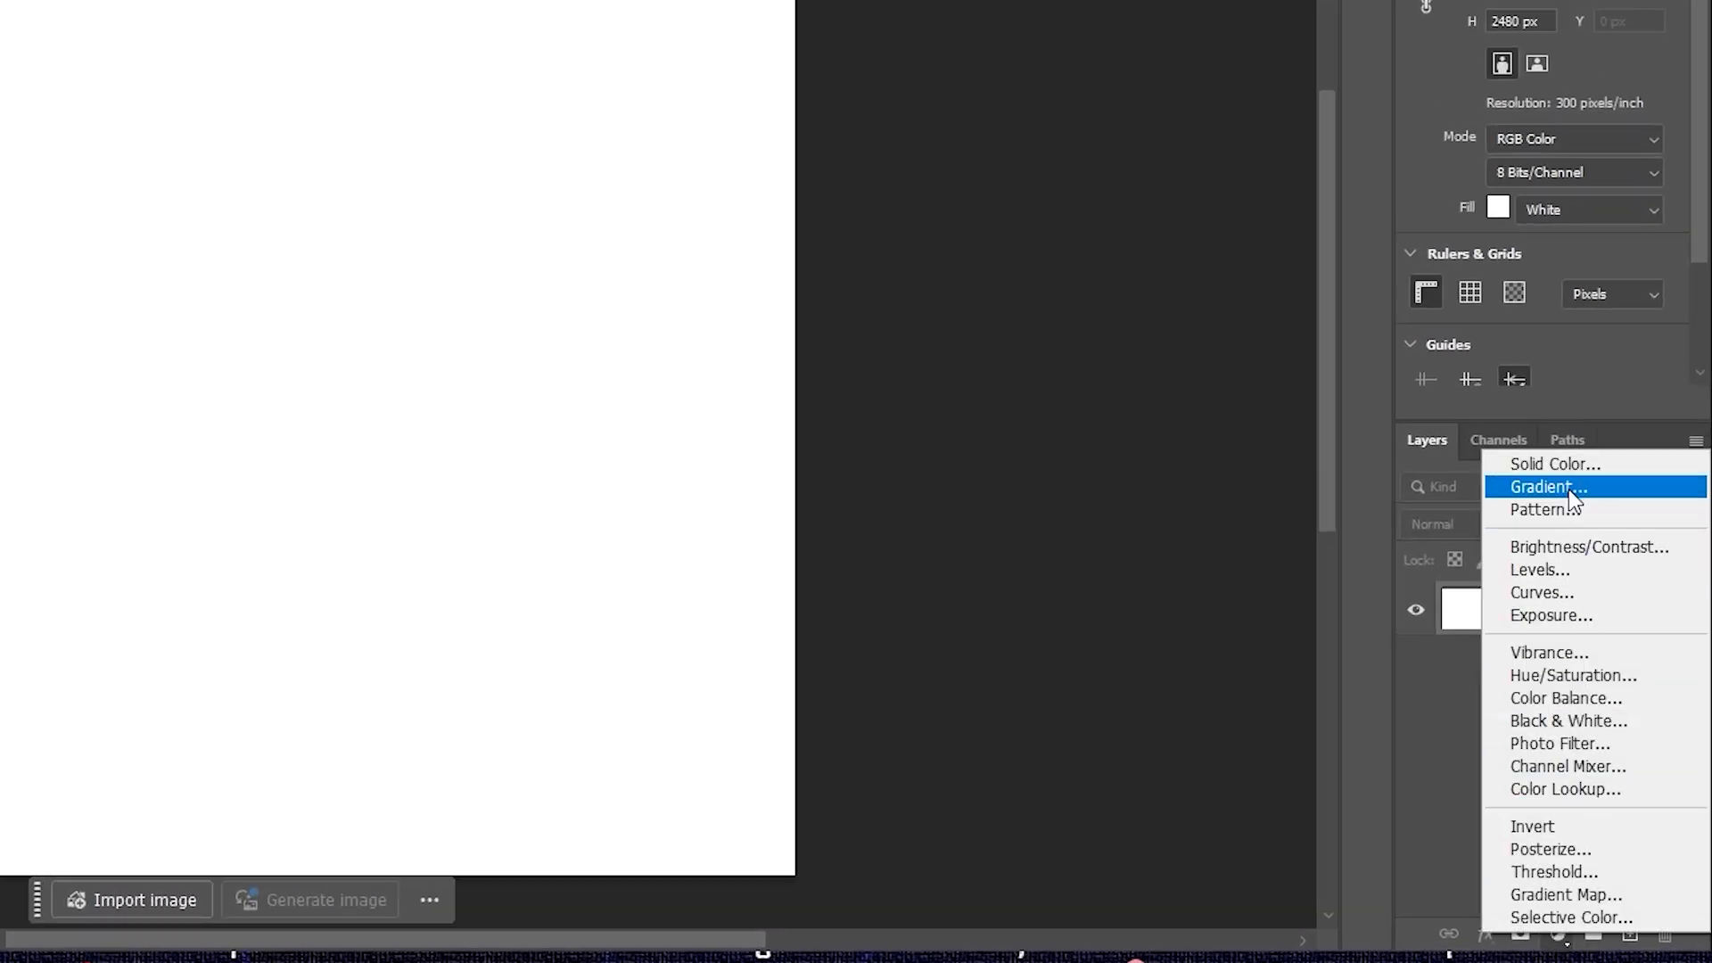
left_click(1549, 487)
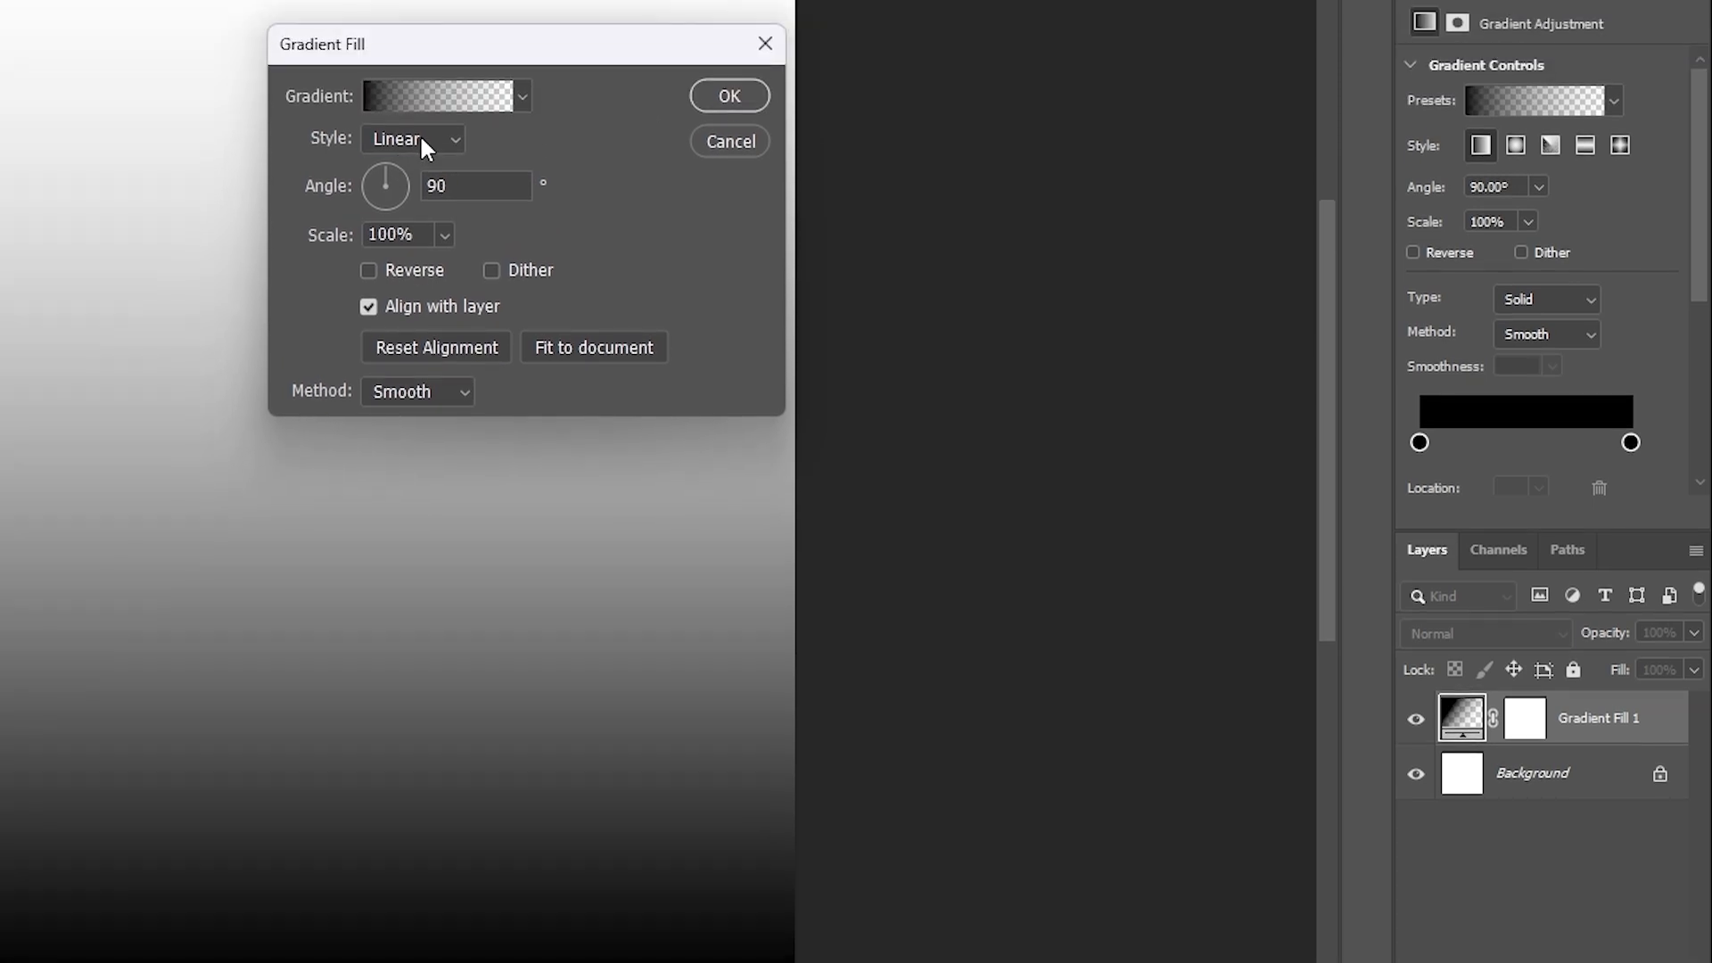
left_click(419, 25)
left_click(406, 187)
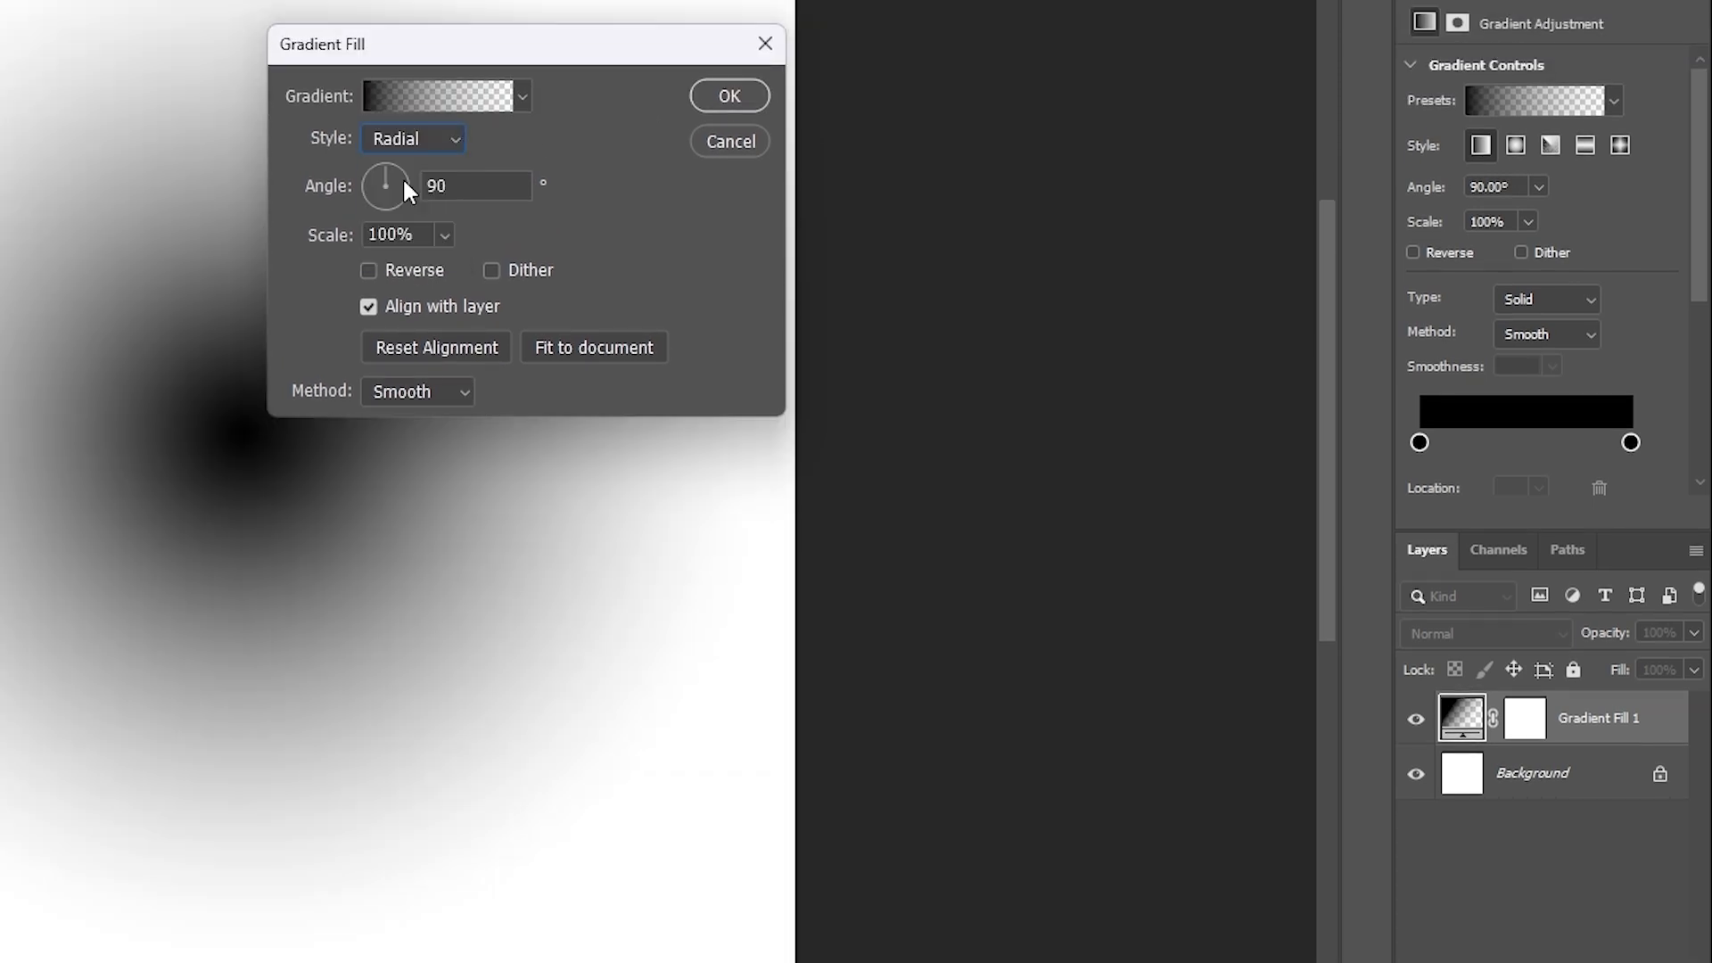
- Load the Foreground to Background gradient preset and set its starting color stop to #e8dce9
left_click(378, 93)
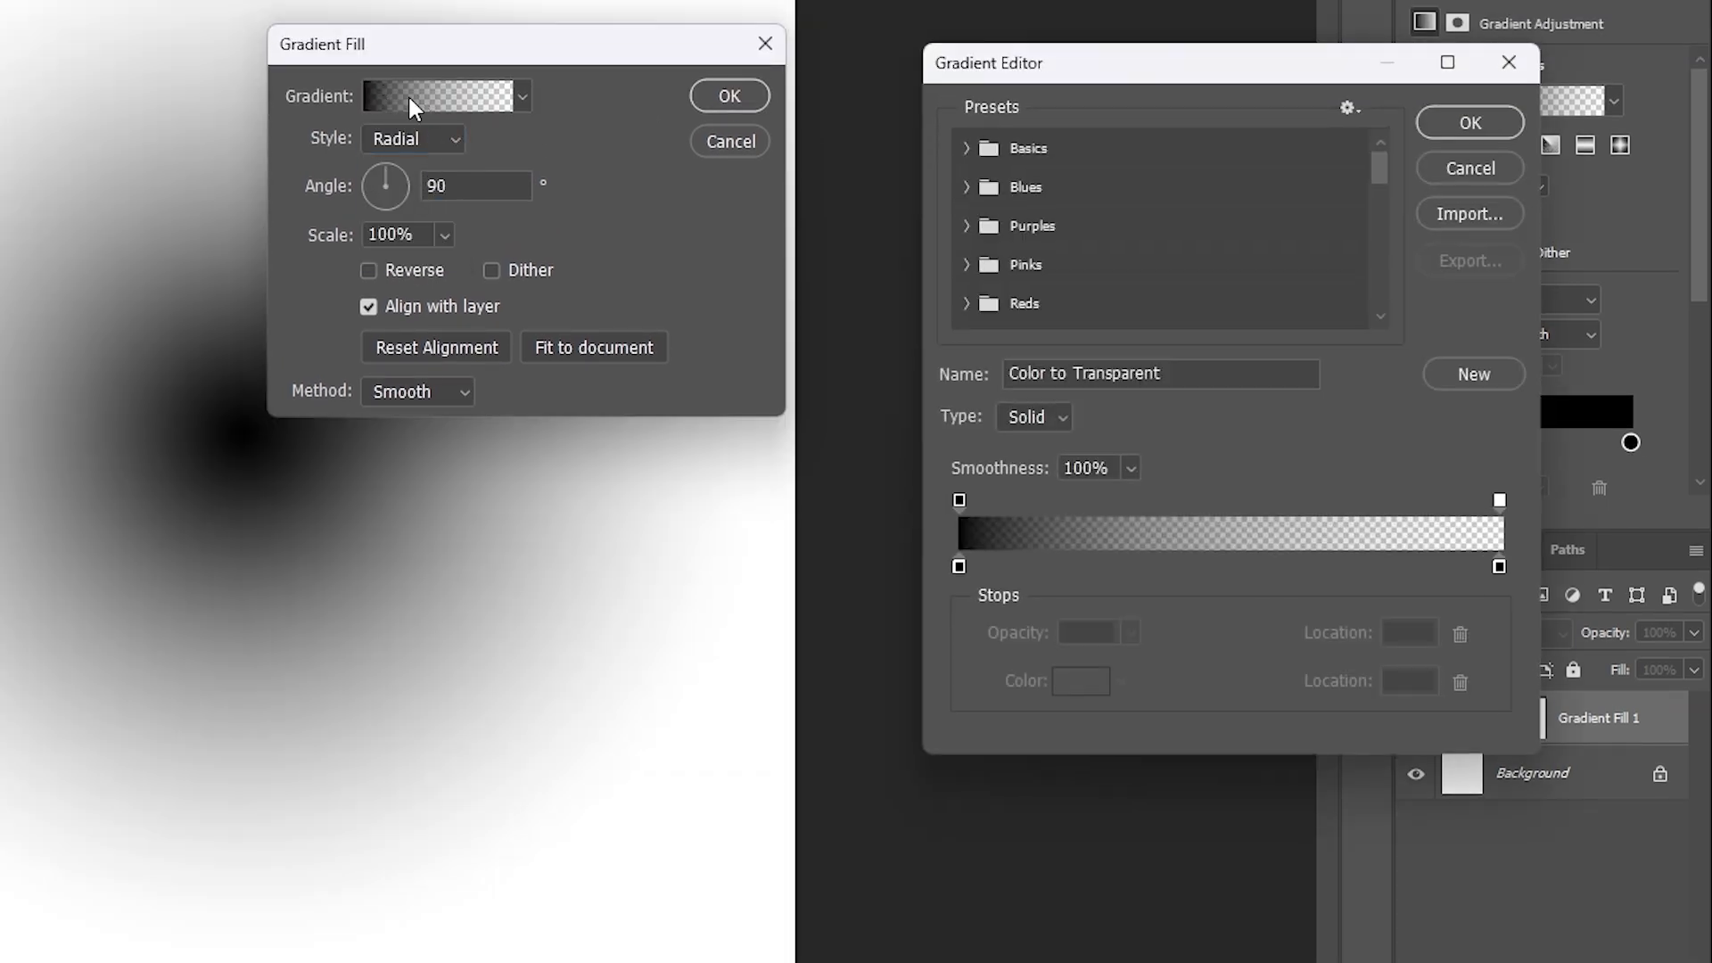
left_click(964, 149)
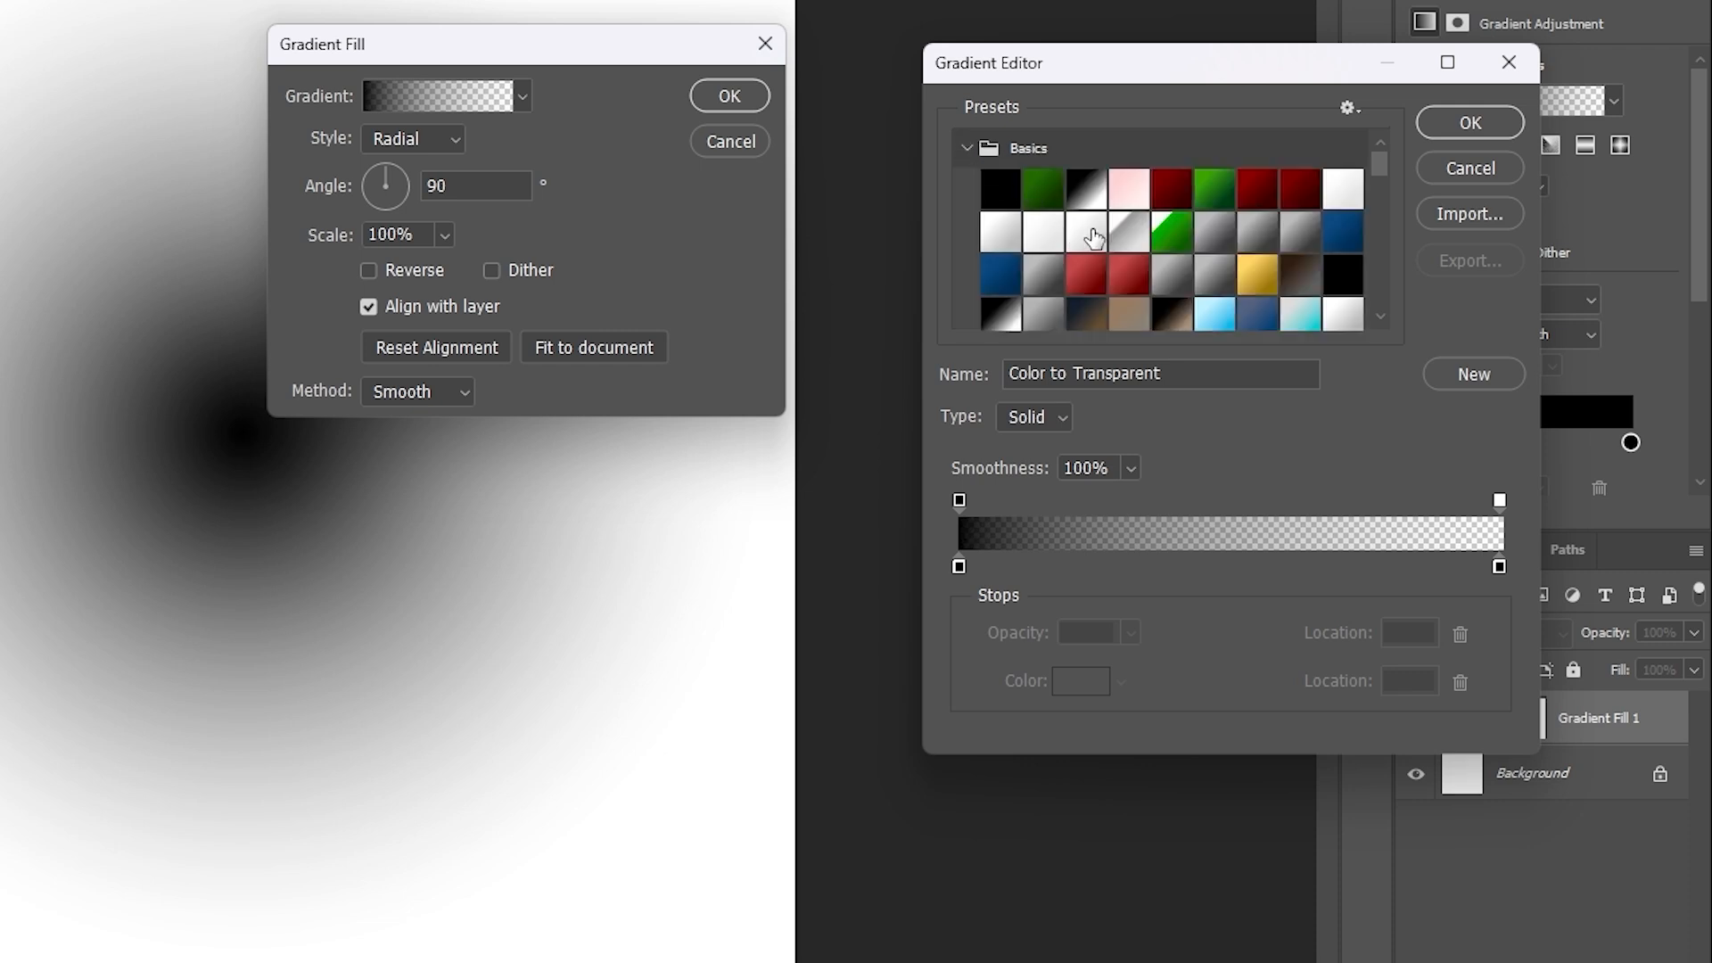
left_click(1085, 194)
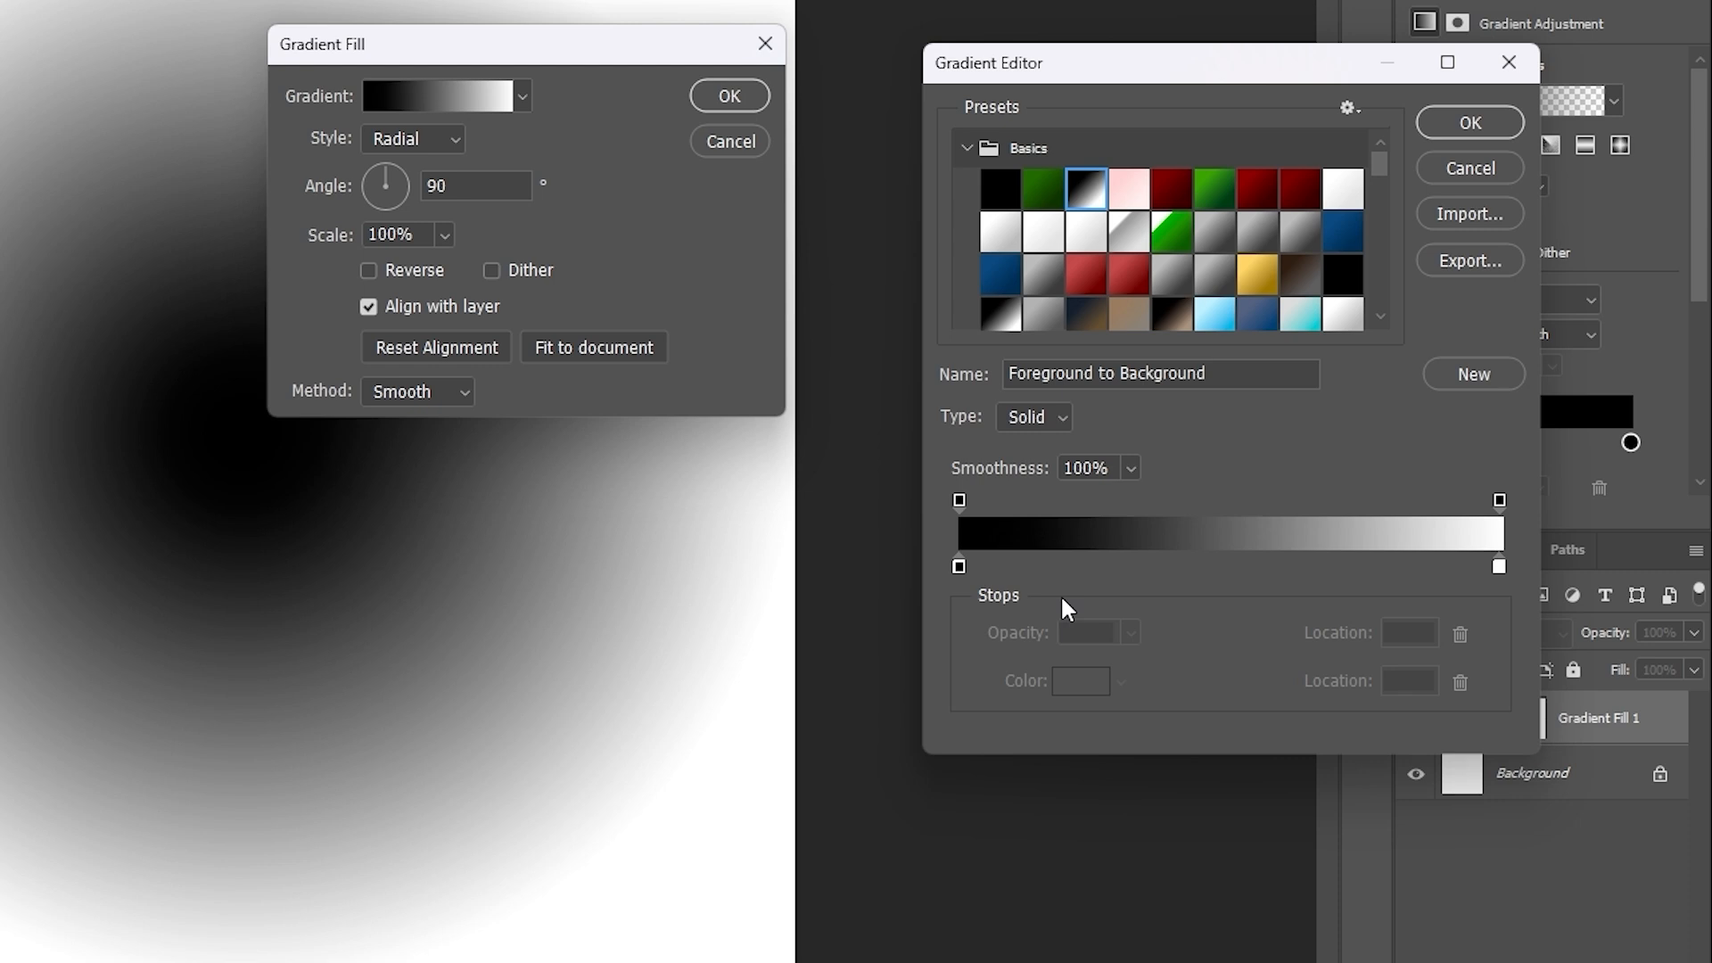
double_click(960, 566)
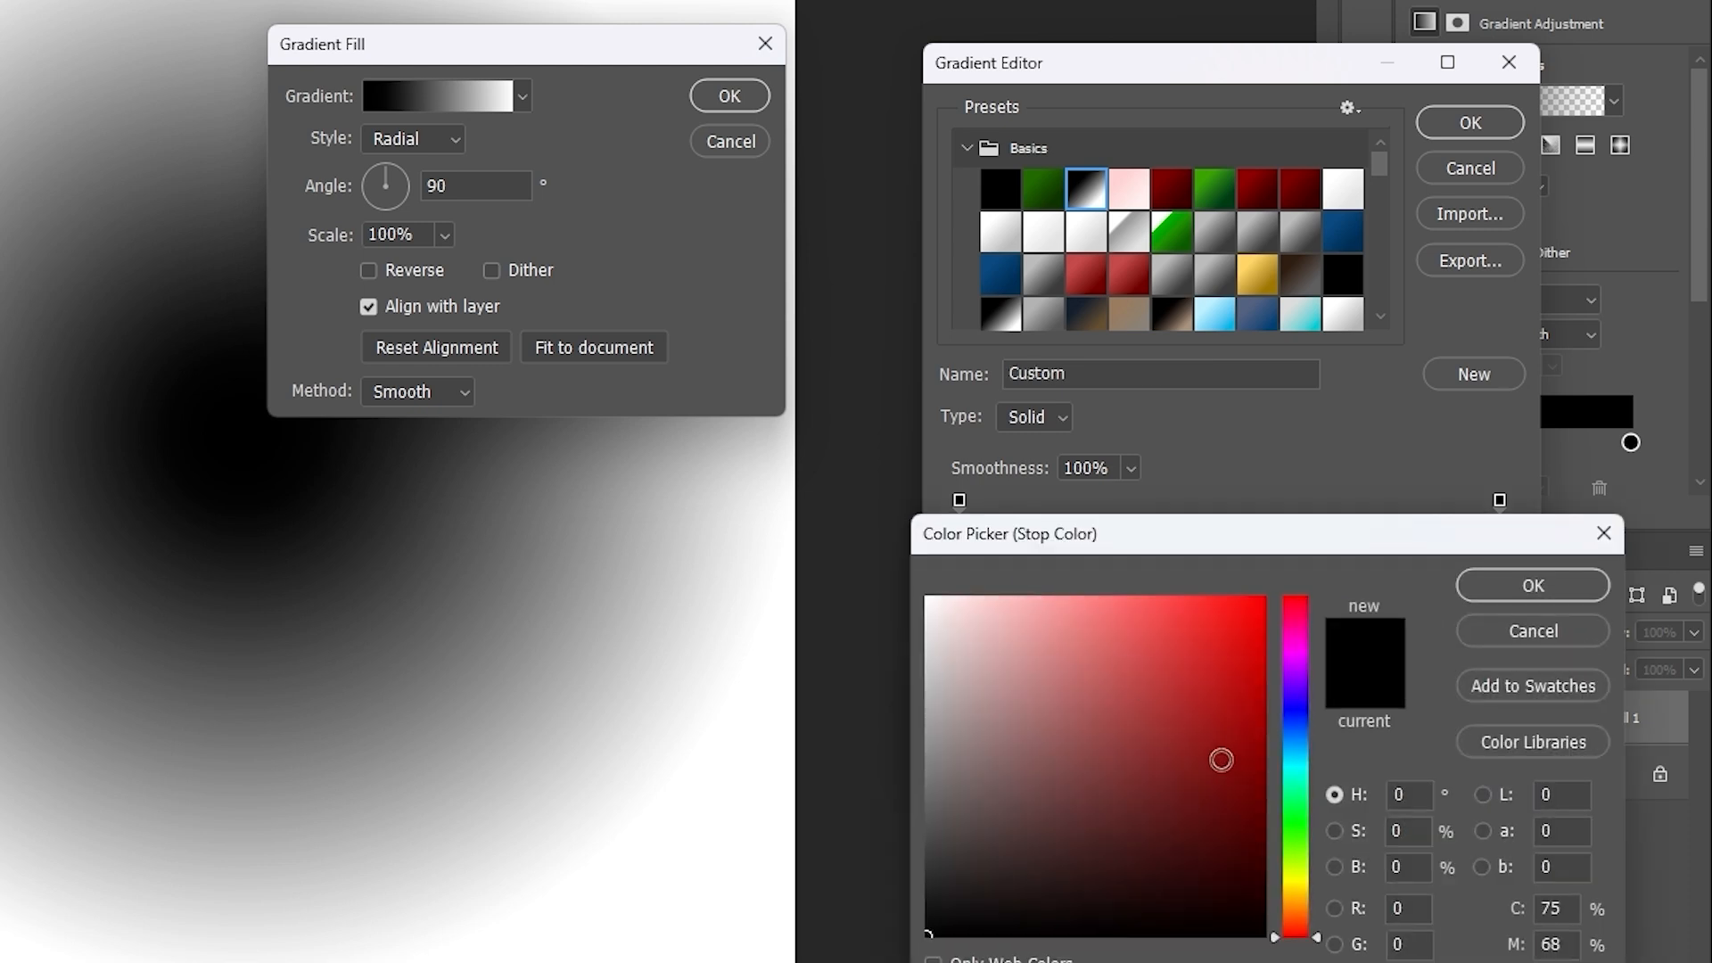
type("e8dce9")
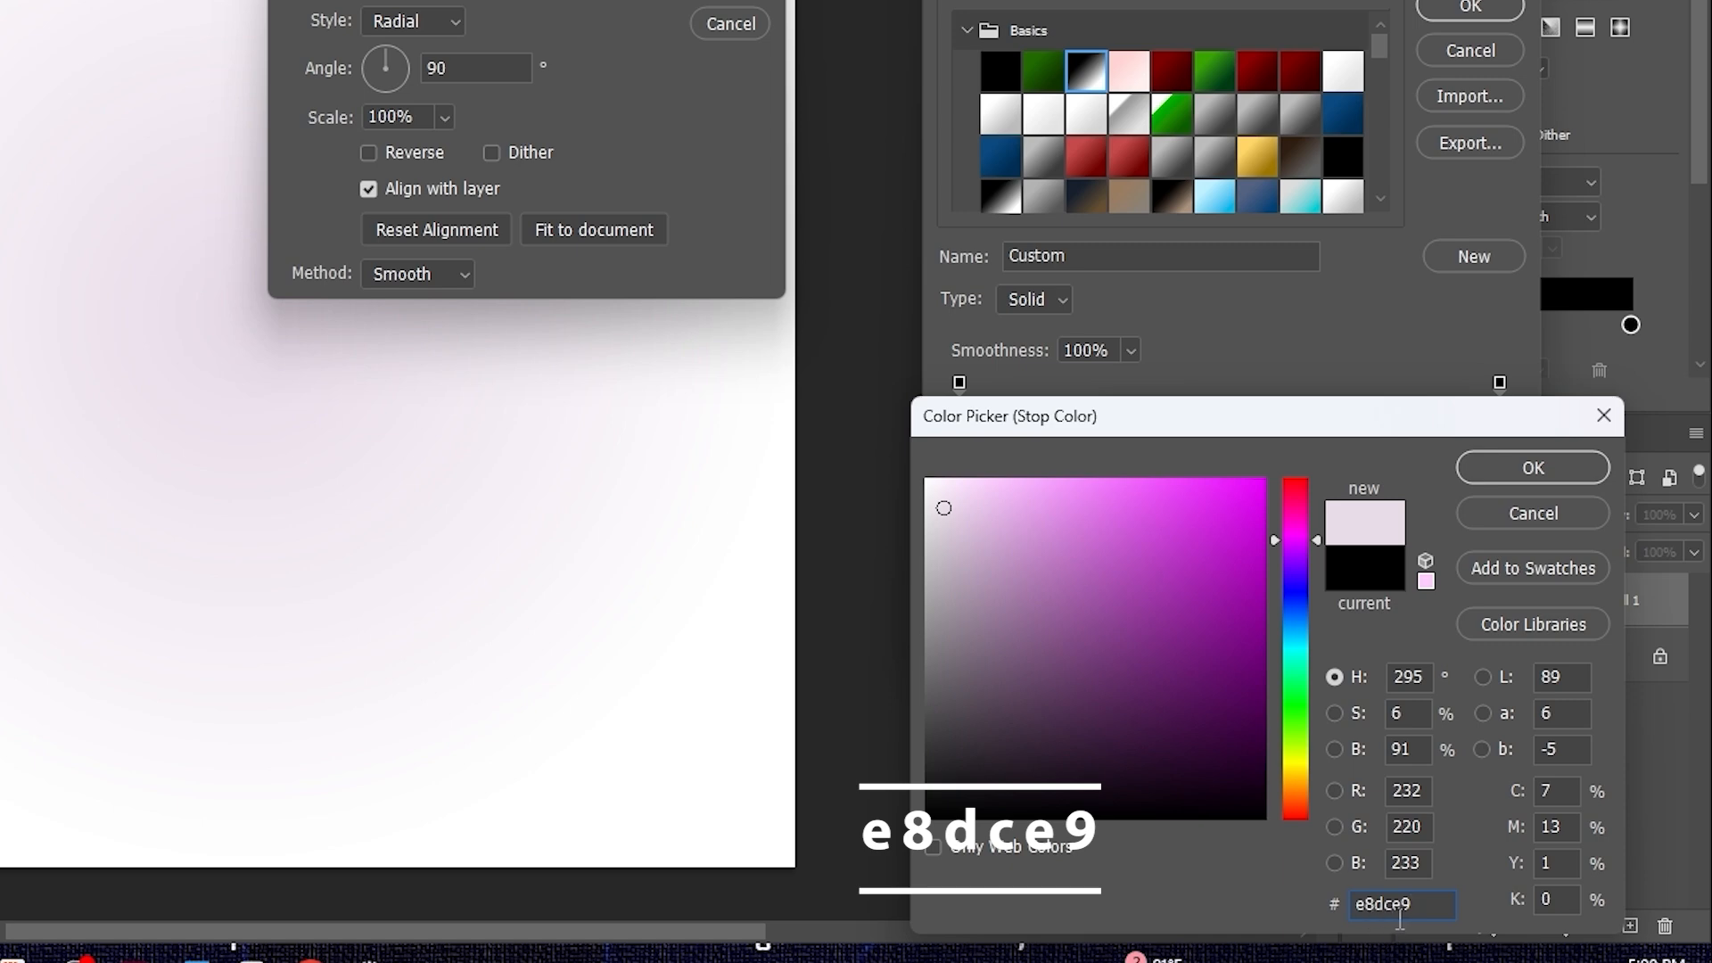
left_click(1555, 457)
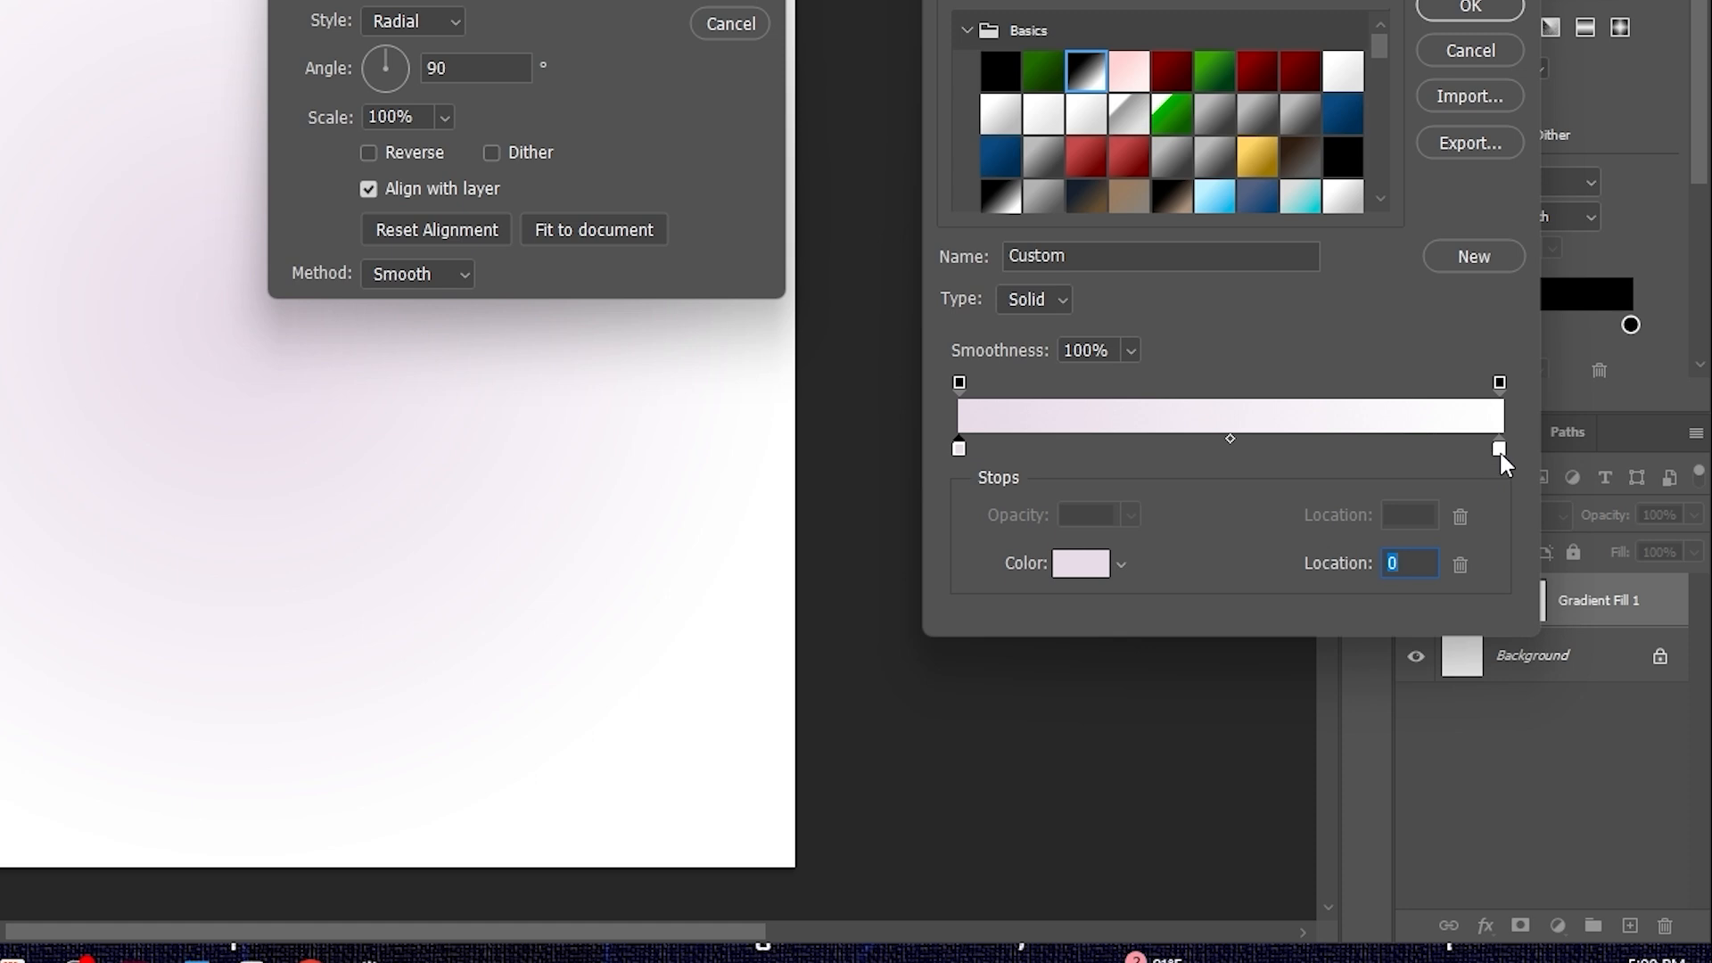
- Set the gradient's end color stop to #ffedfb and apply the gradient fill
double_click(1500, 450)
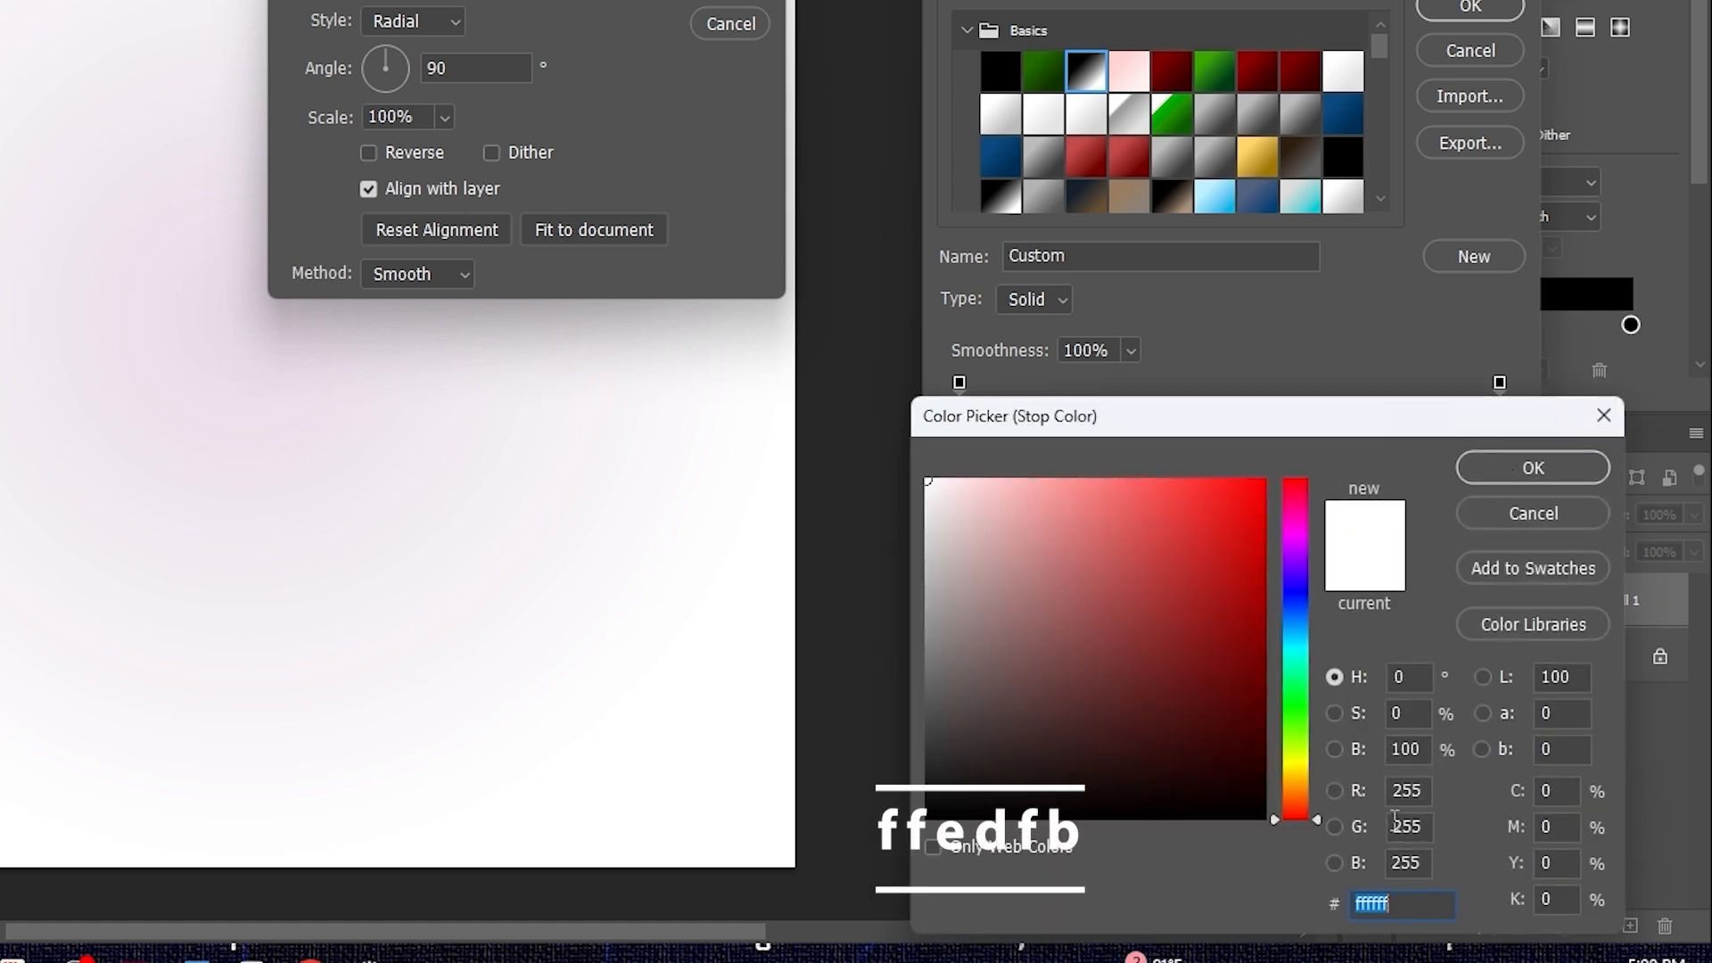
type("ffe")
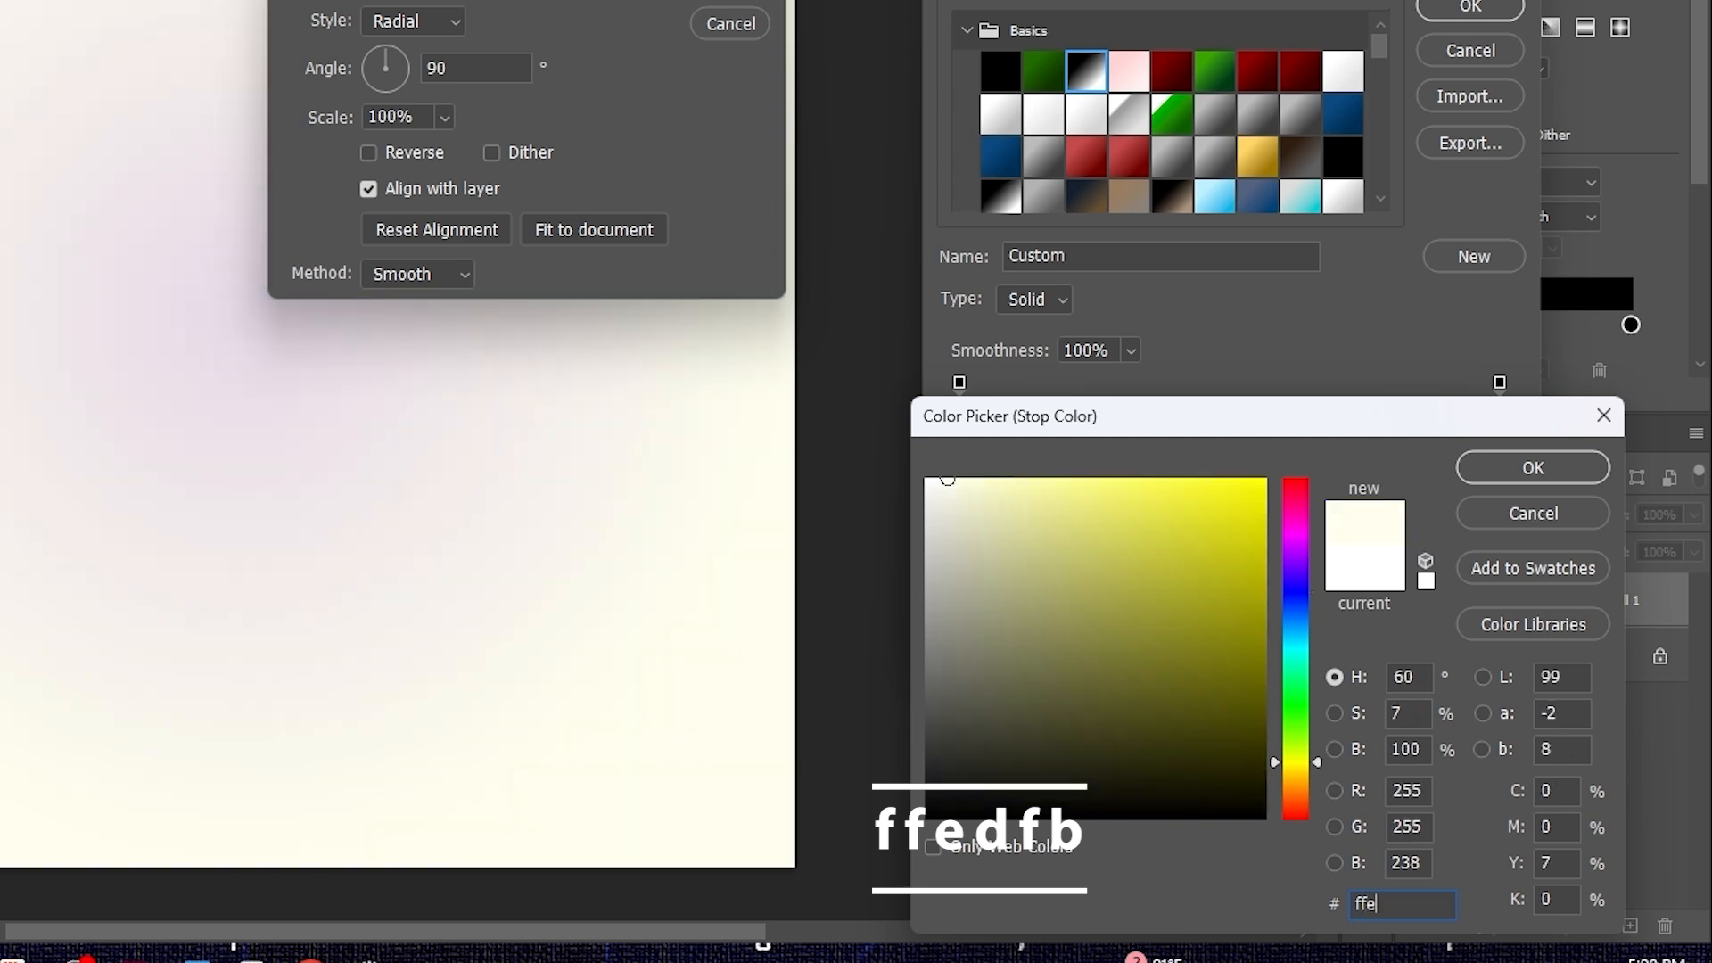
type("d")
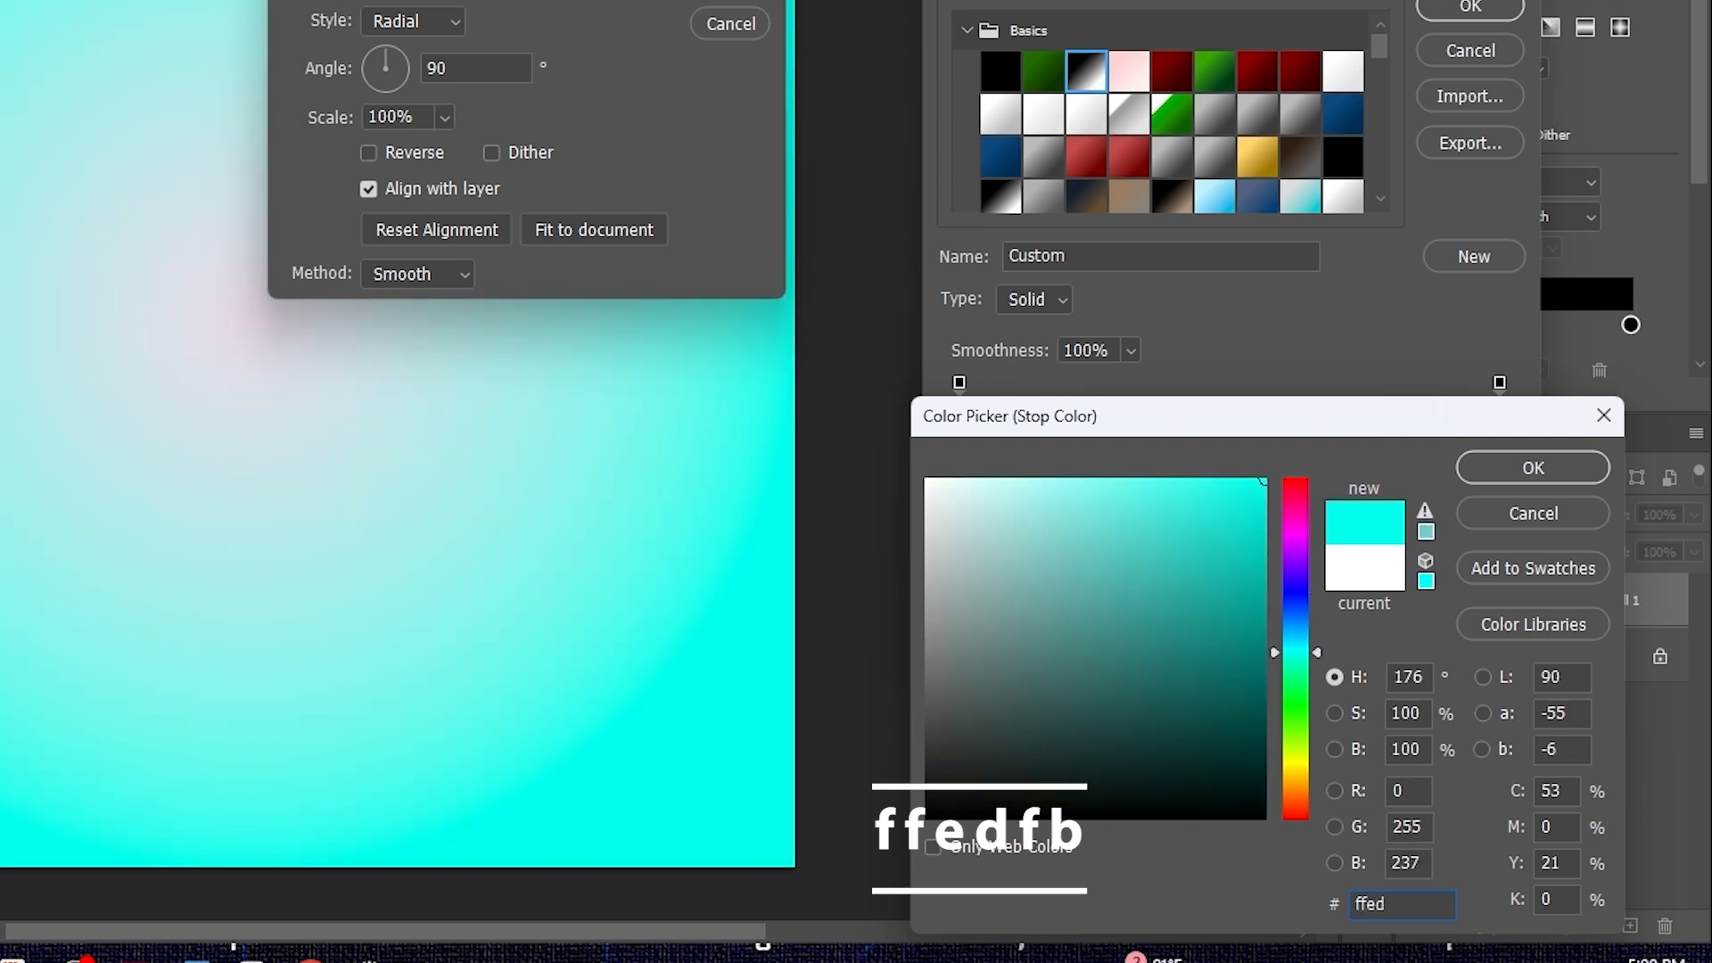
type("fb")
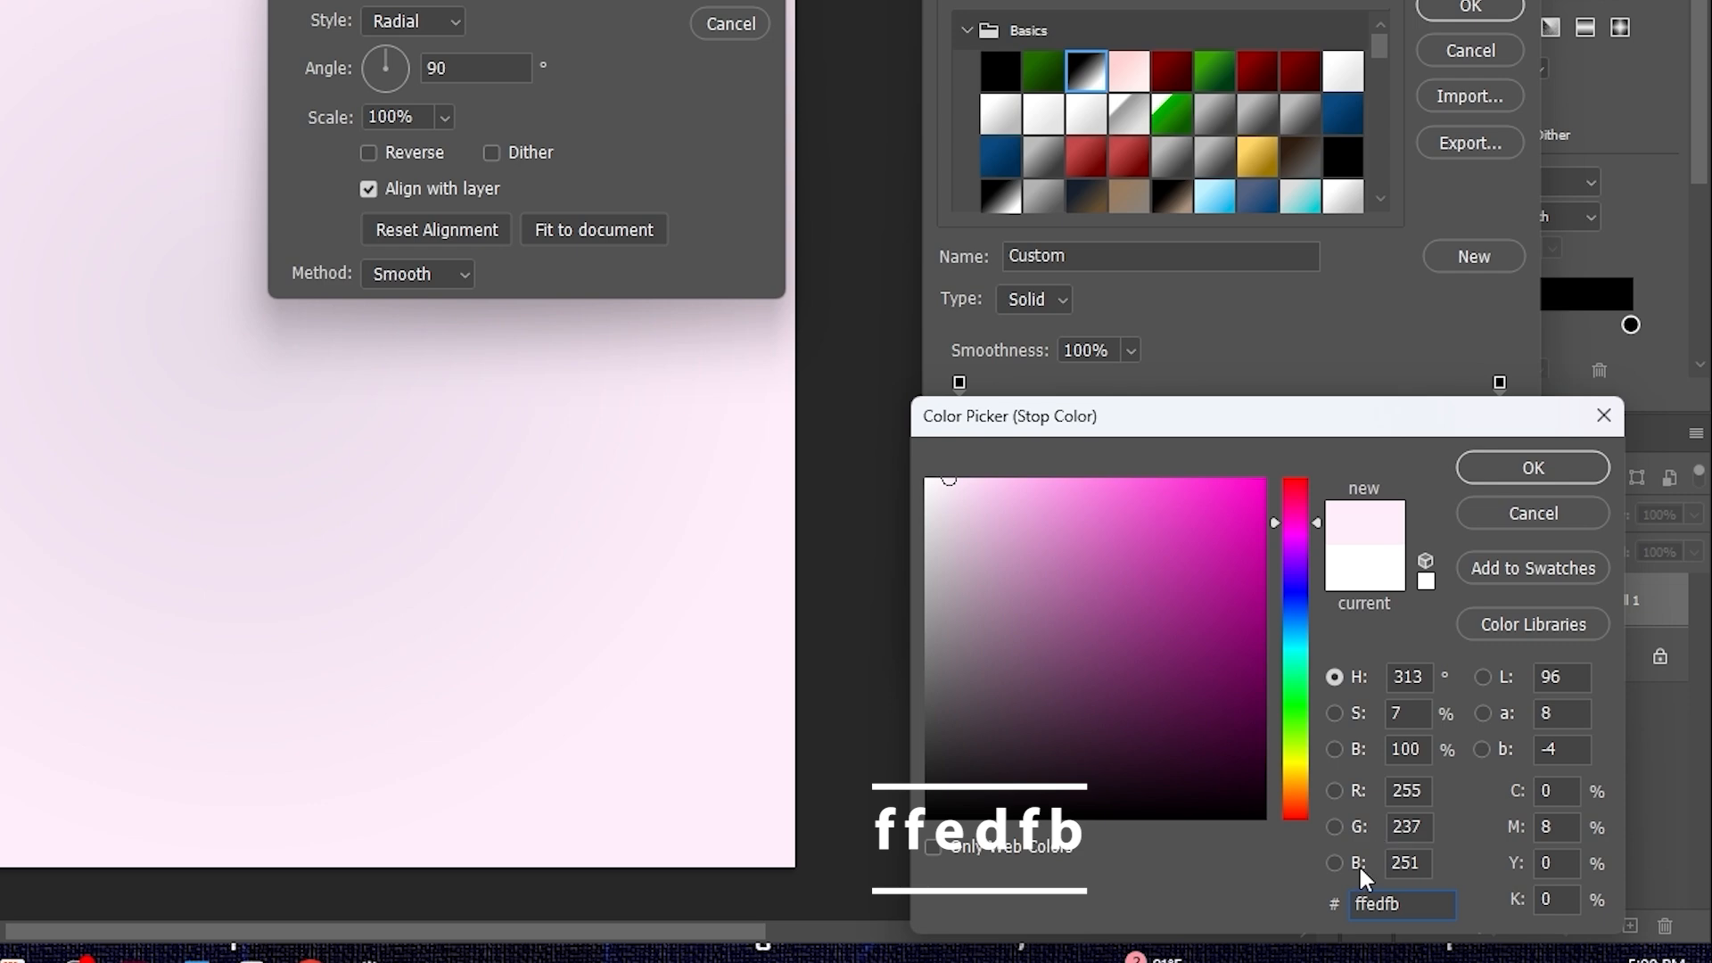
left_click(1532, 470)
left_click(1471, 7)
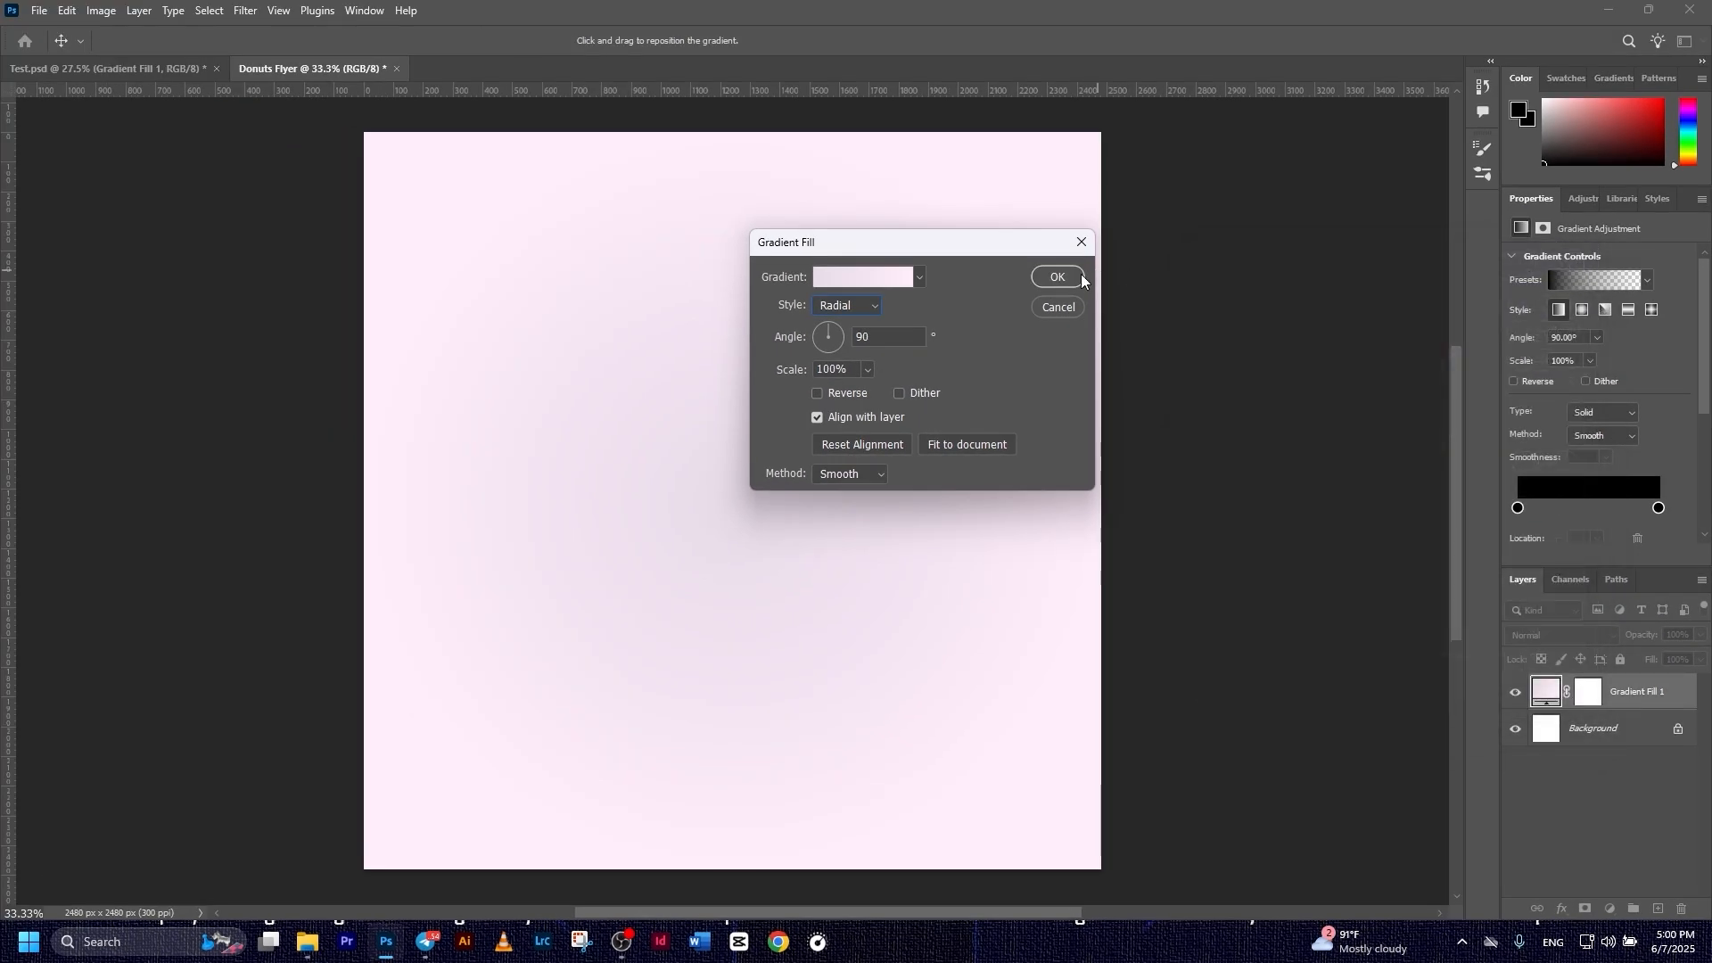
left_click(1080, 277)
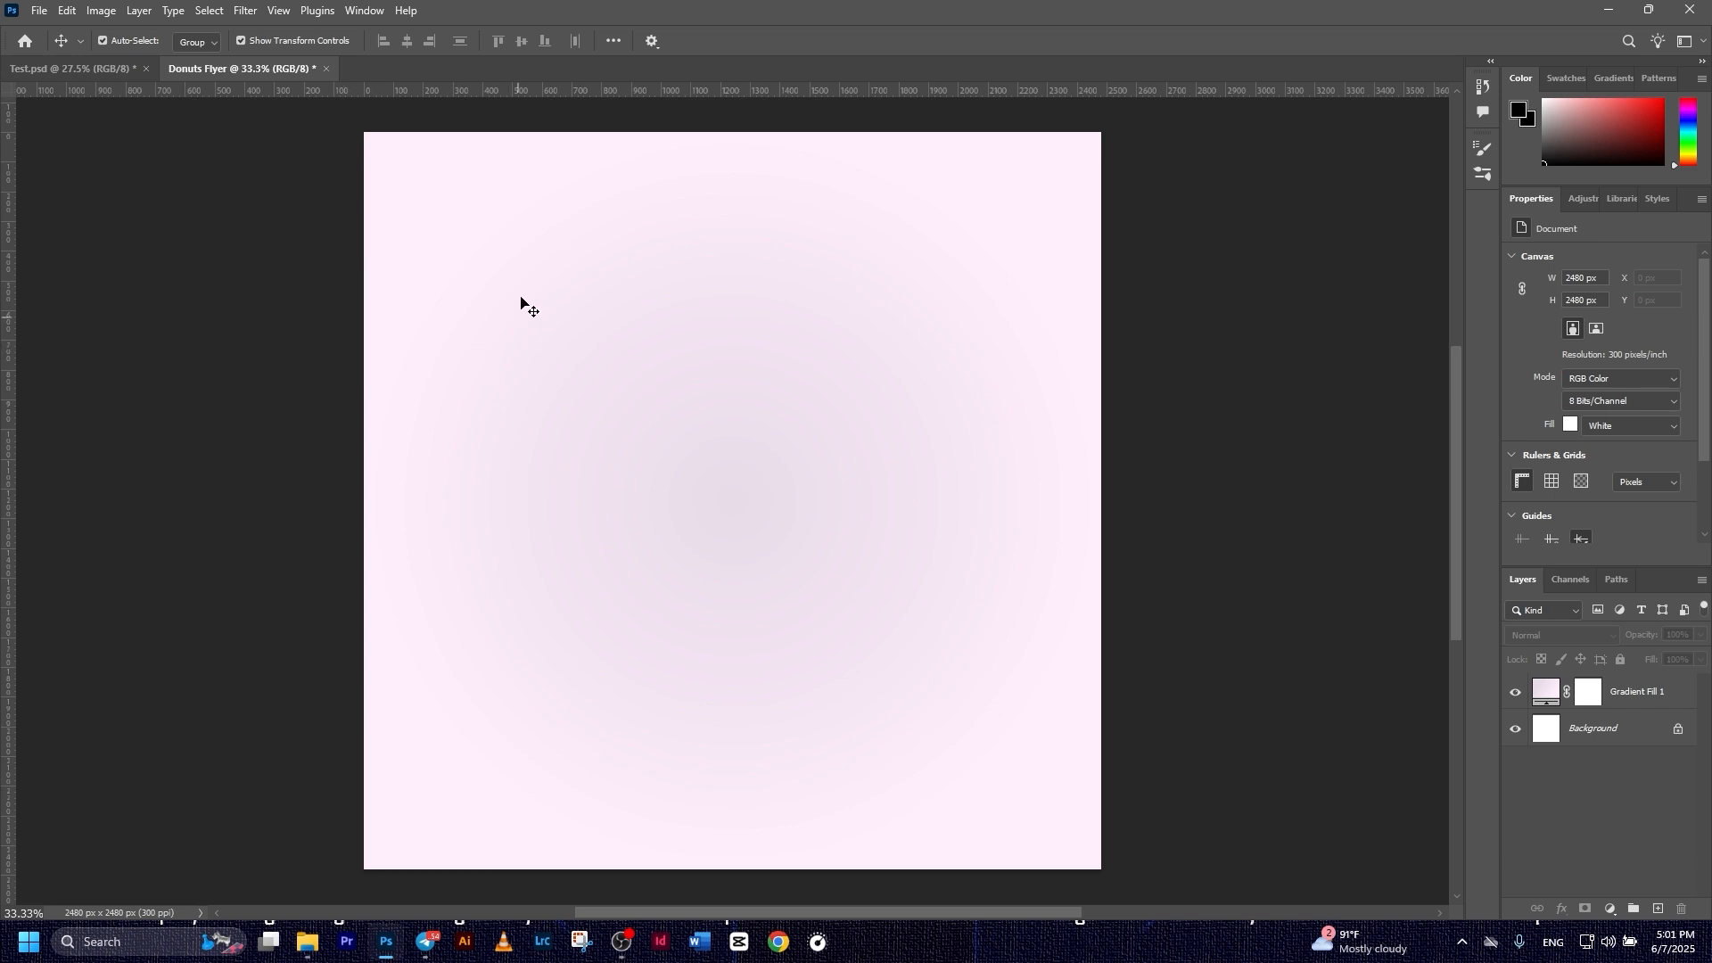
- Place Dripping.png as an embedded image across the full canvas width, about 345 px below the canvas's upper edge
left_click(517, 327)
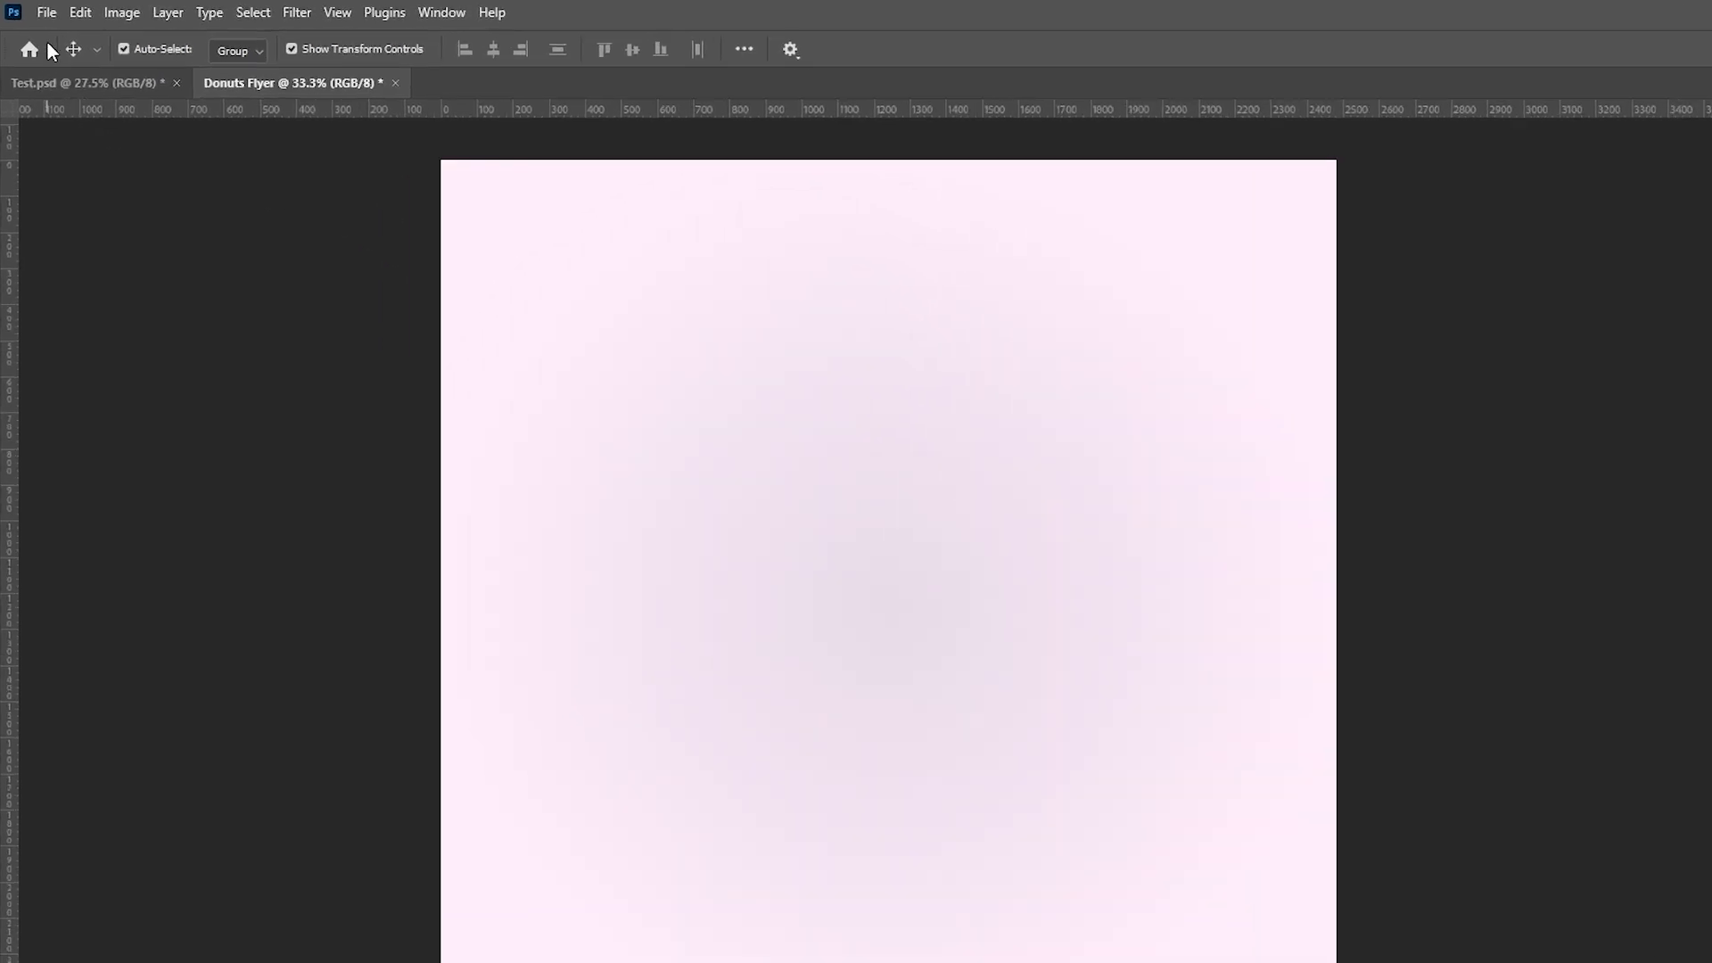
left_click(39, 11)
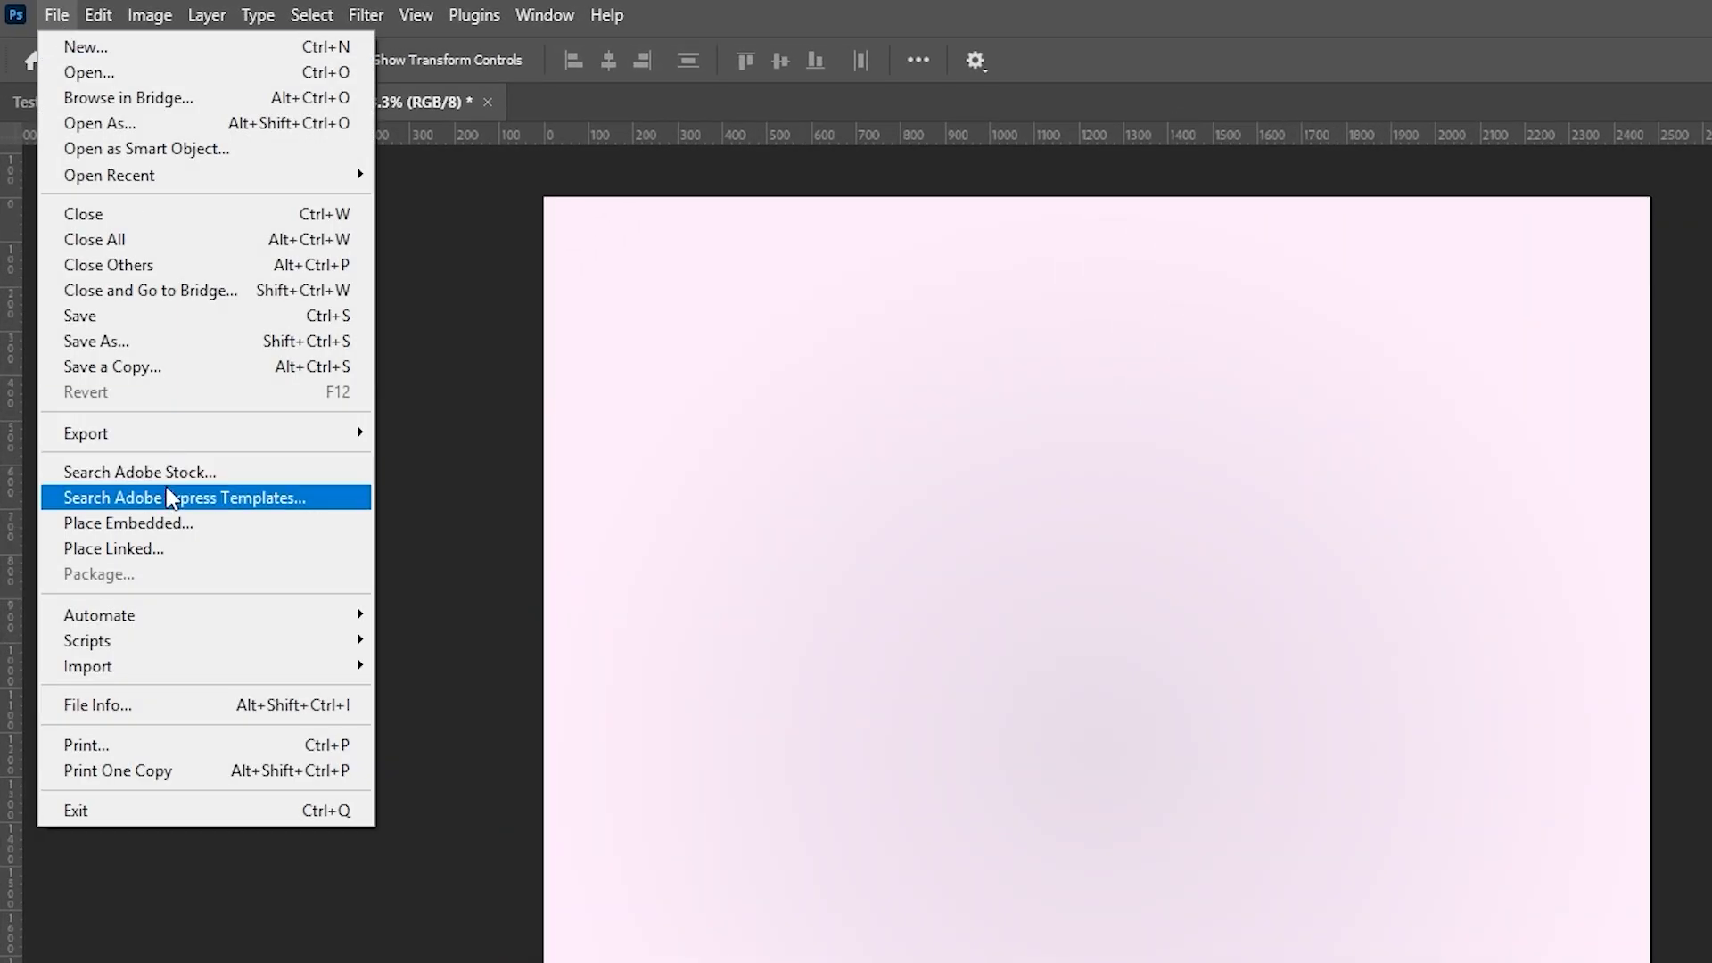
left_click(173, 524)
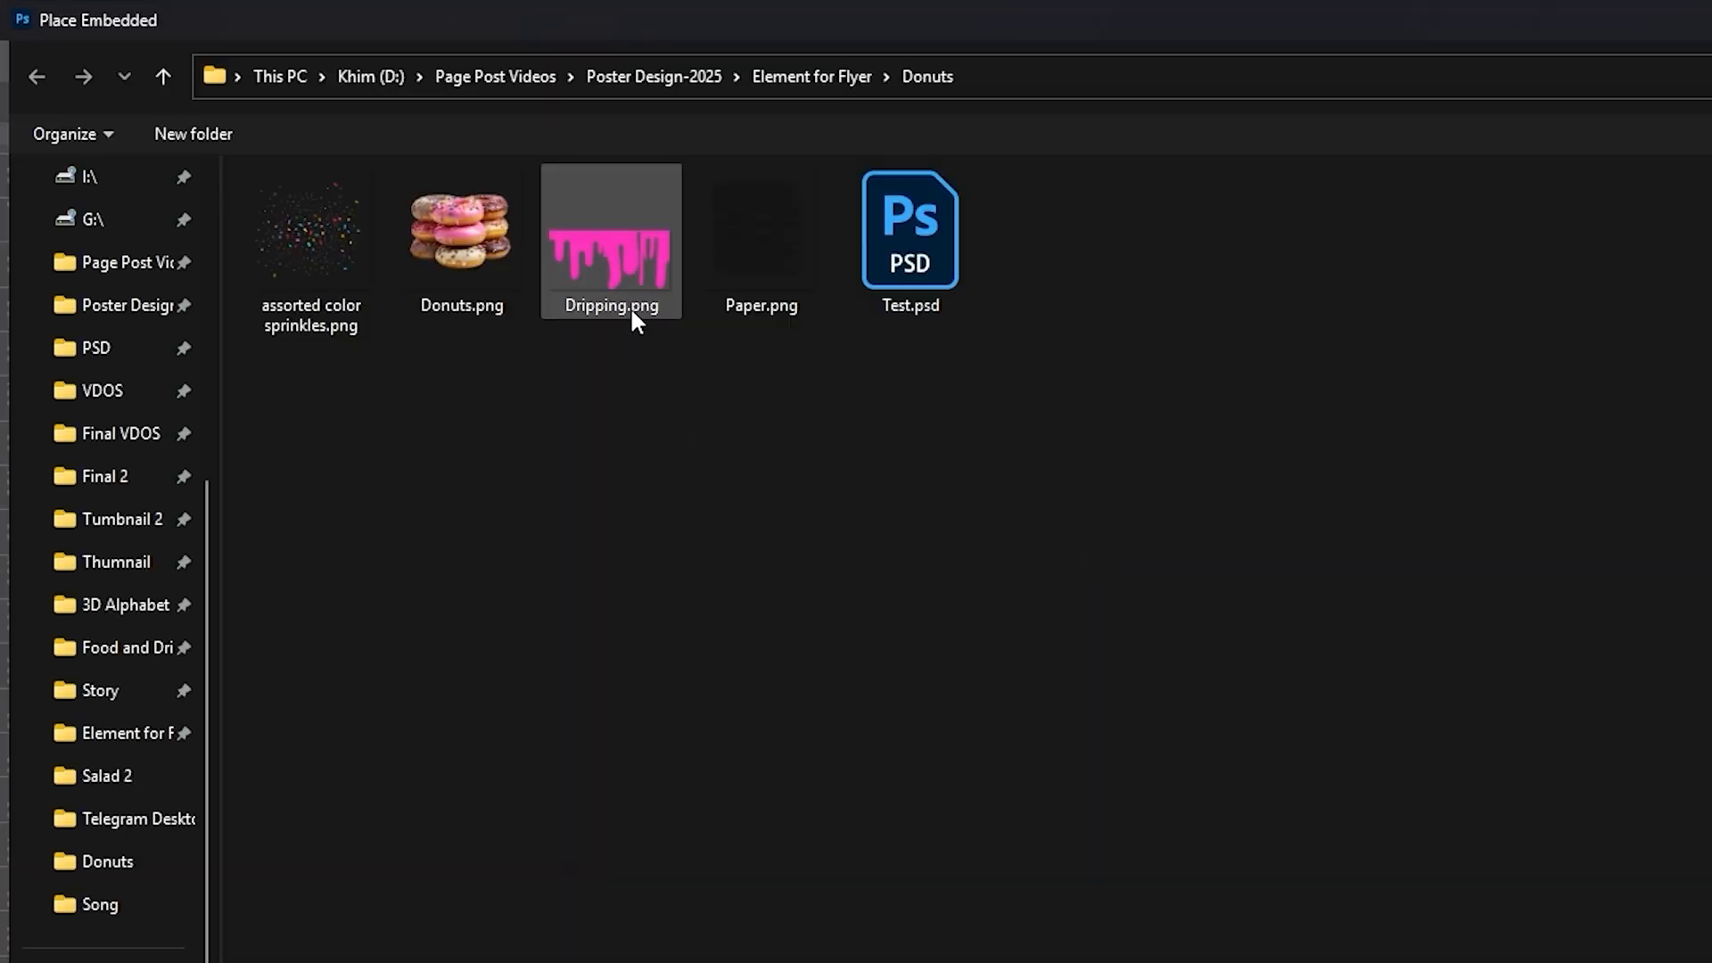
double_click(608, 258)
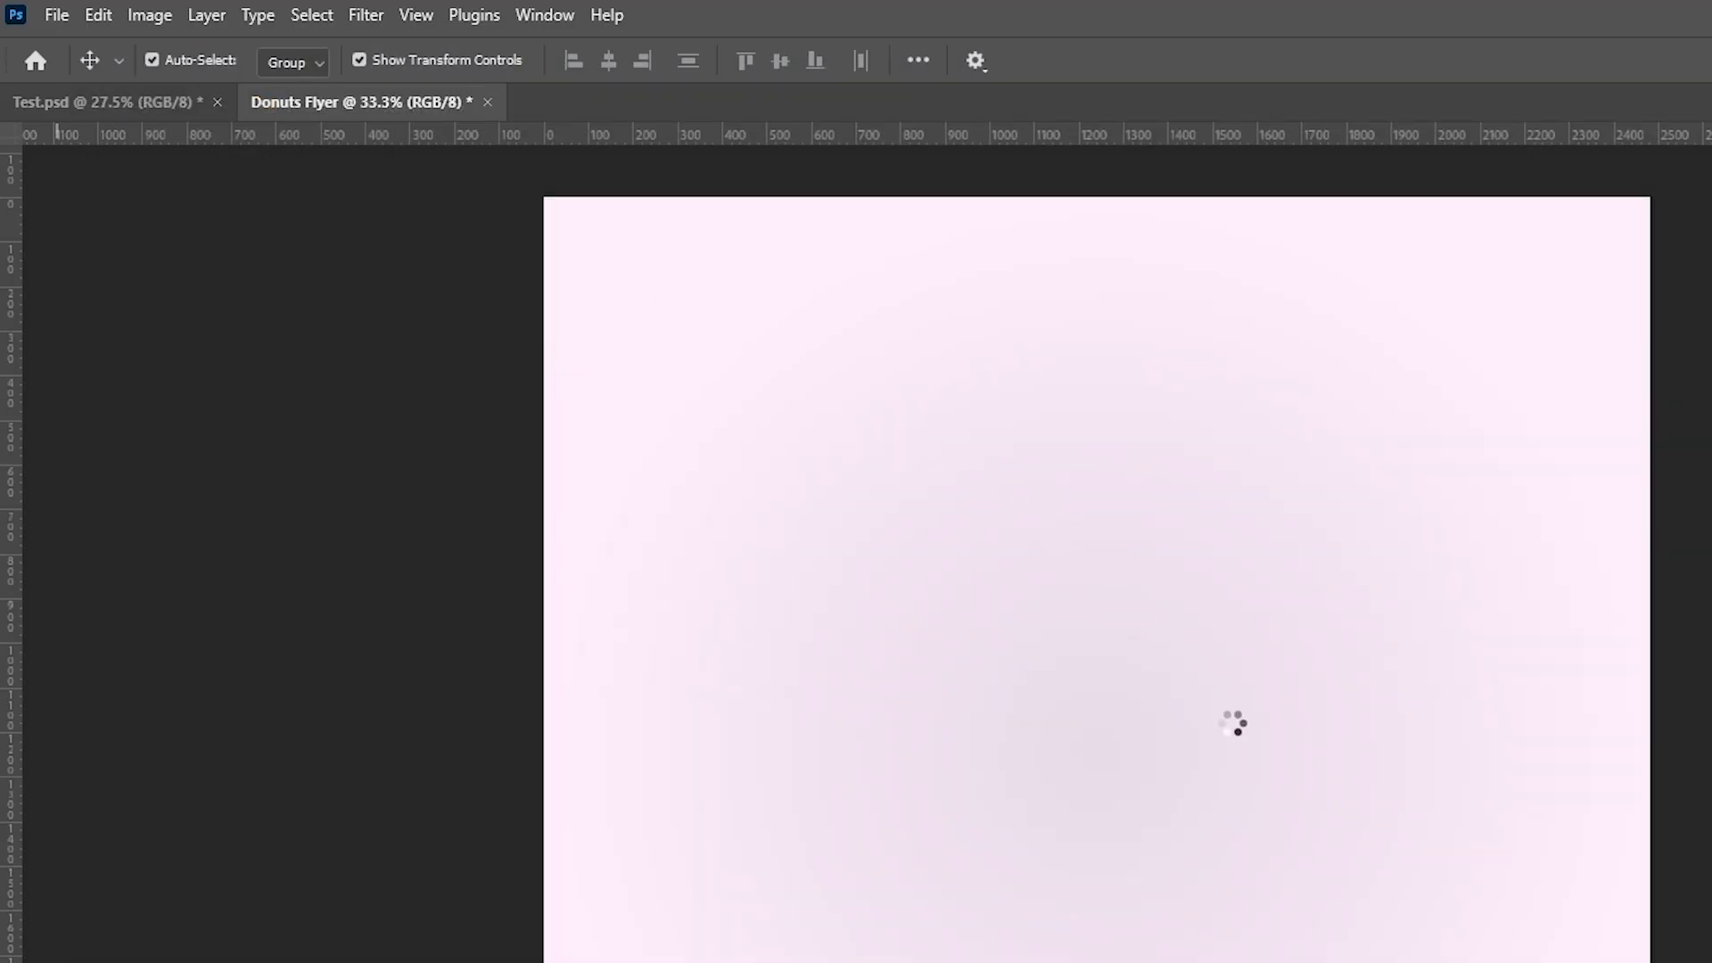
left_click_drag(1195, 650, 1202, 548)
left_click_drag(803, 367, 806, 339)
left_click(883, 41)
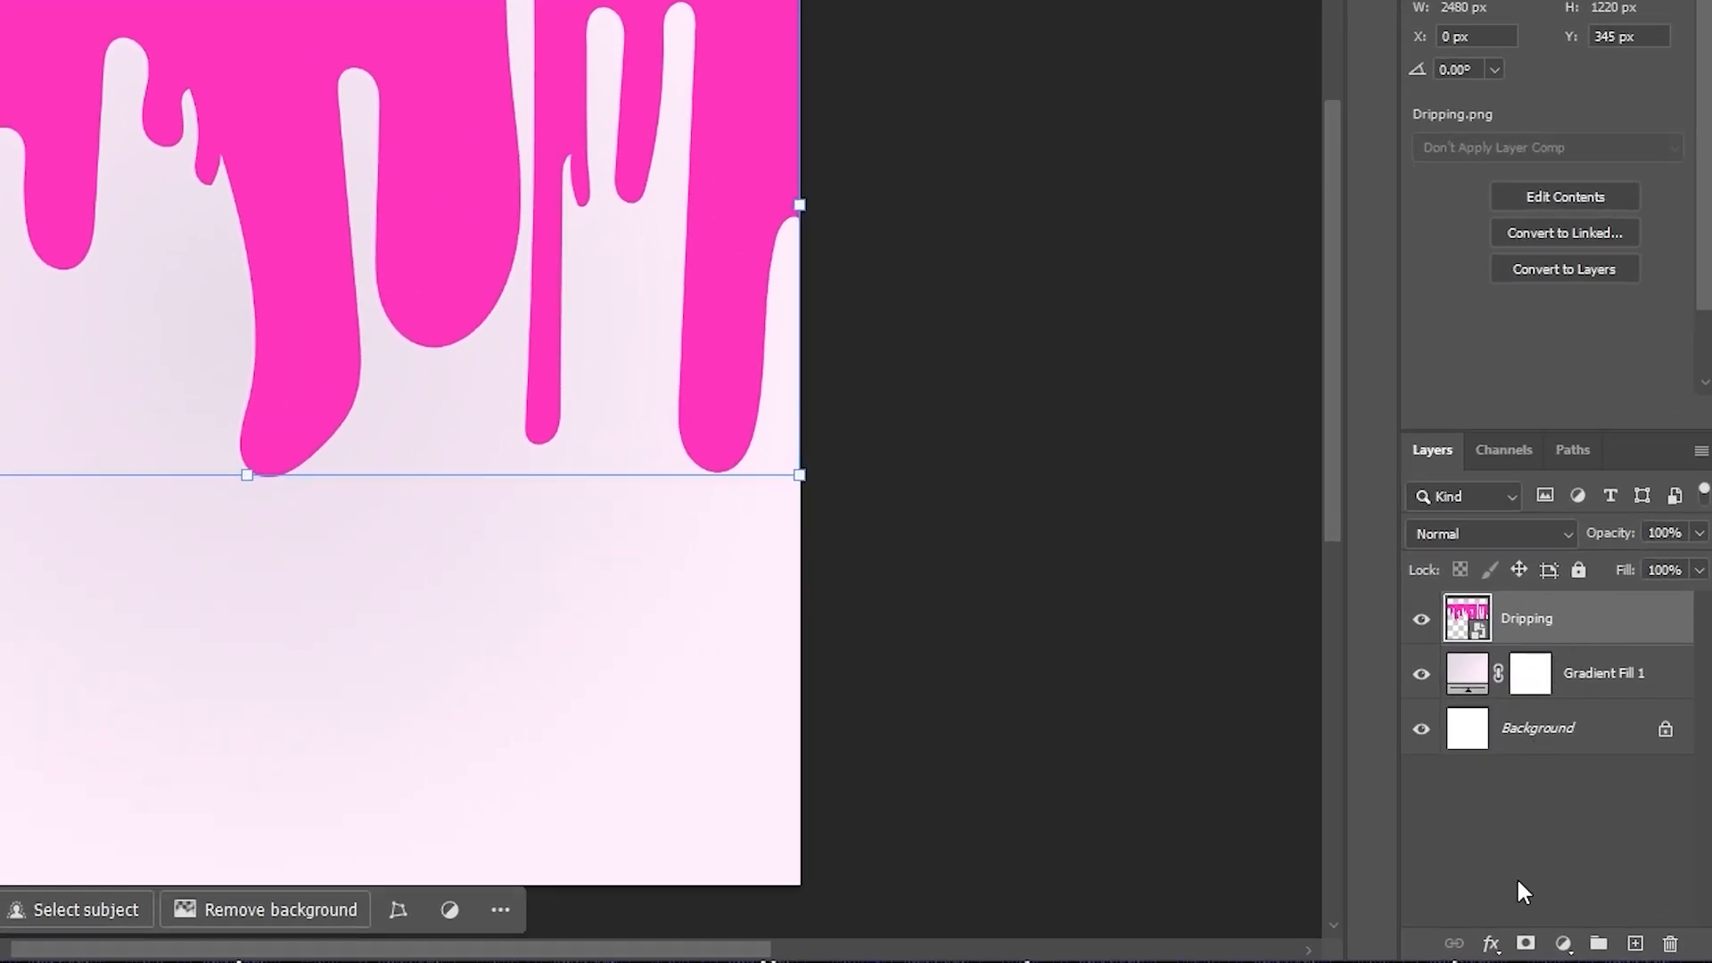
- Apply a Color Overlay effect to the Dripping layer, using color #ffb5db in Normal mode at 100% opacity
left_click(1491, 944)
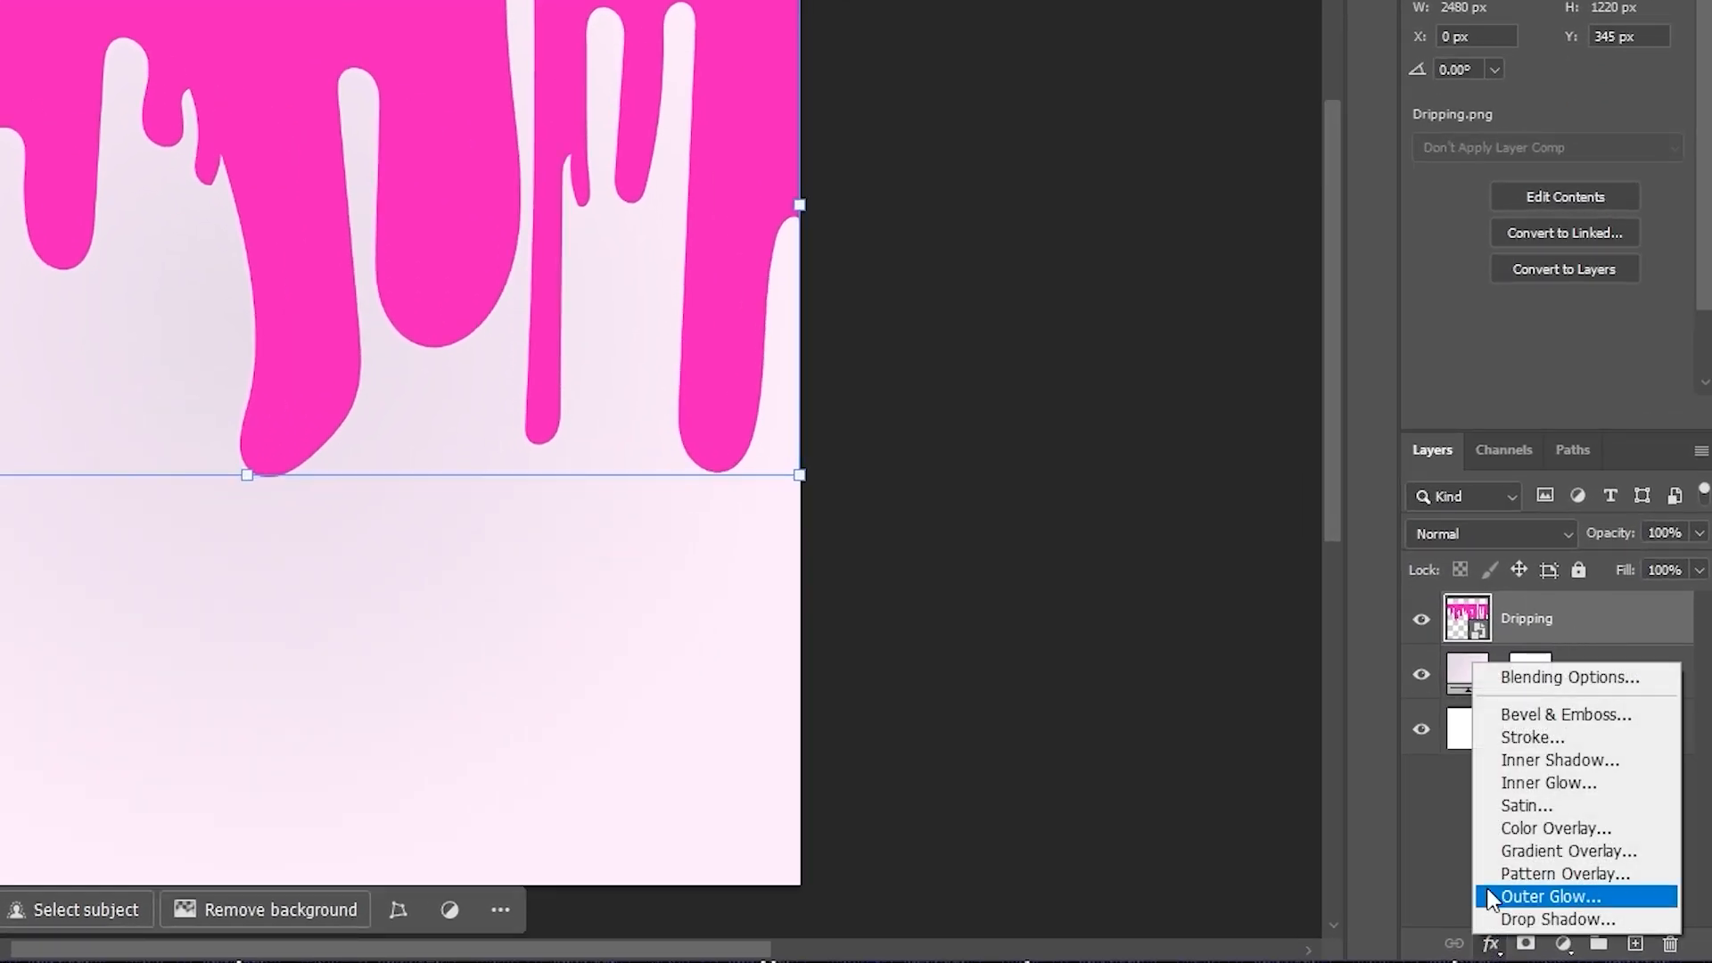
left_click(1546, 680)
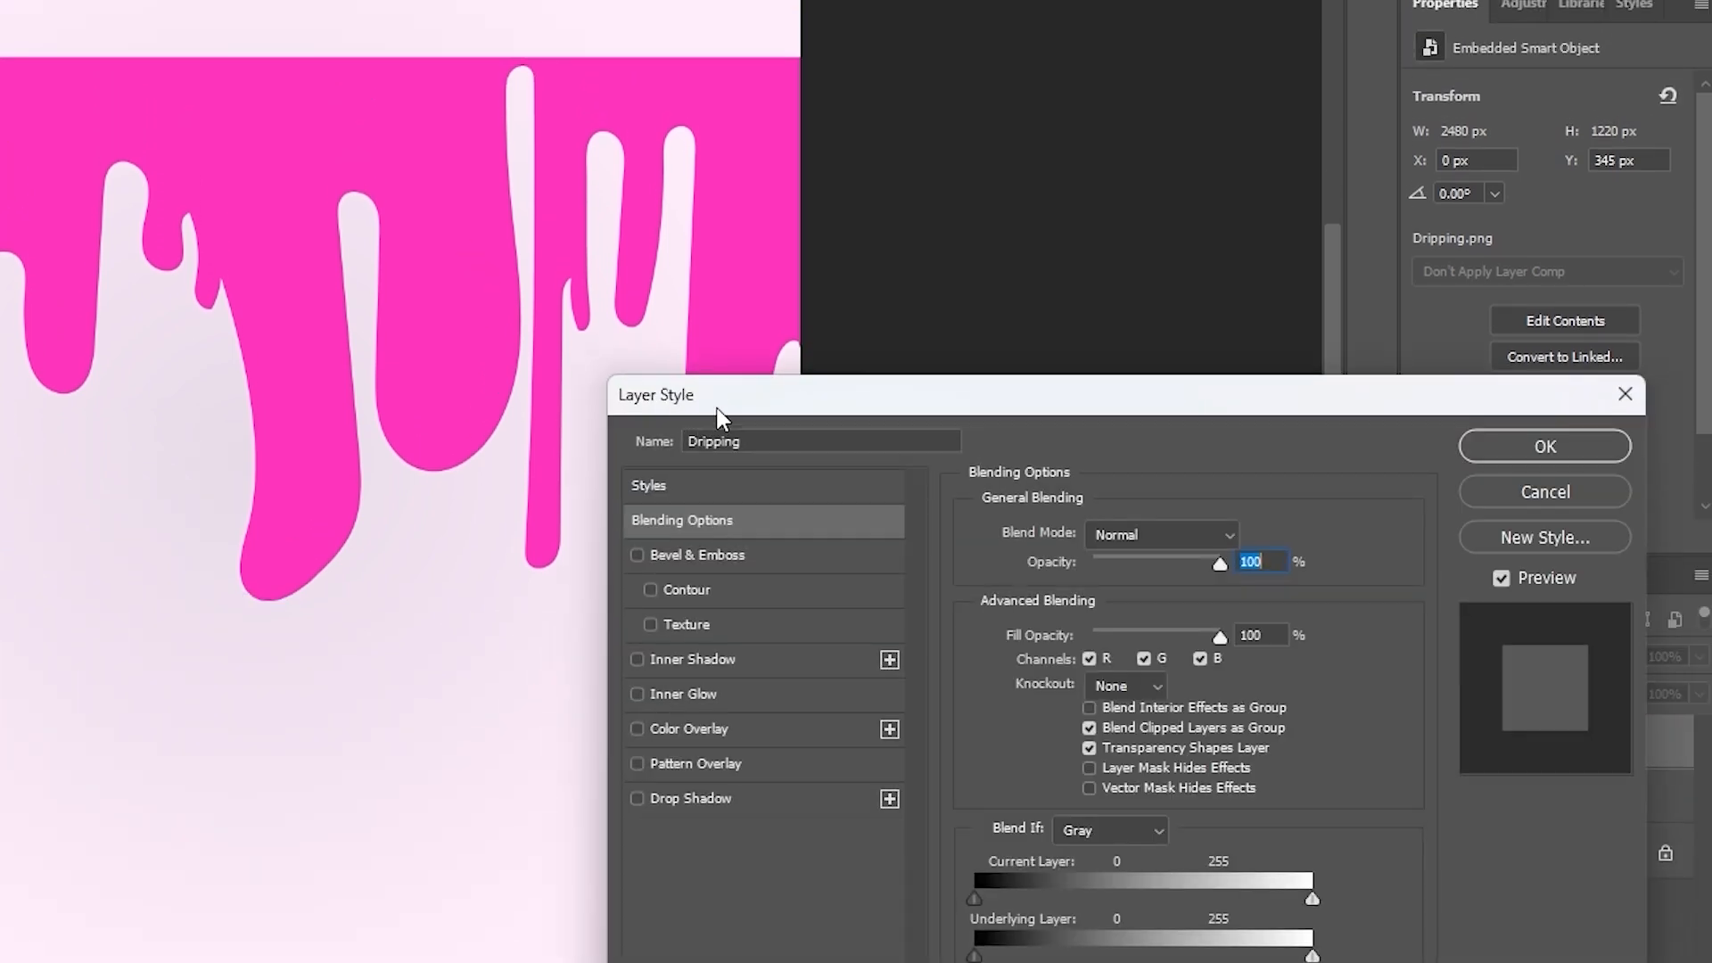
left_click_drag(721, 417, 657, 12)
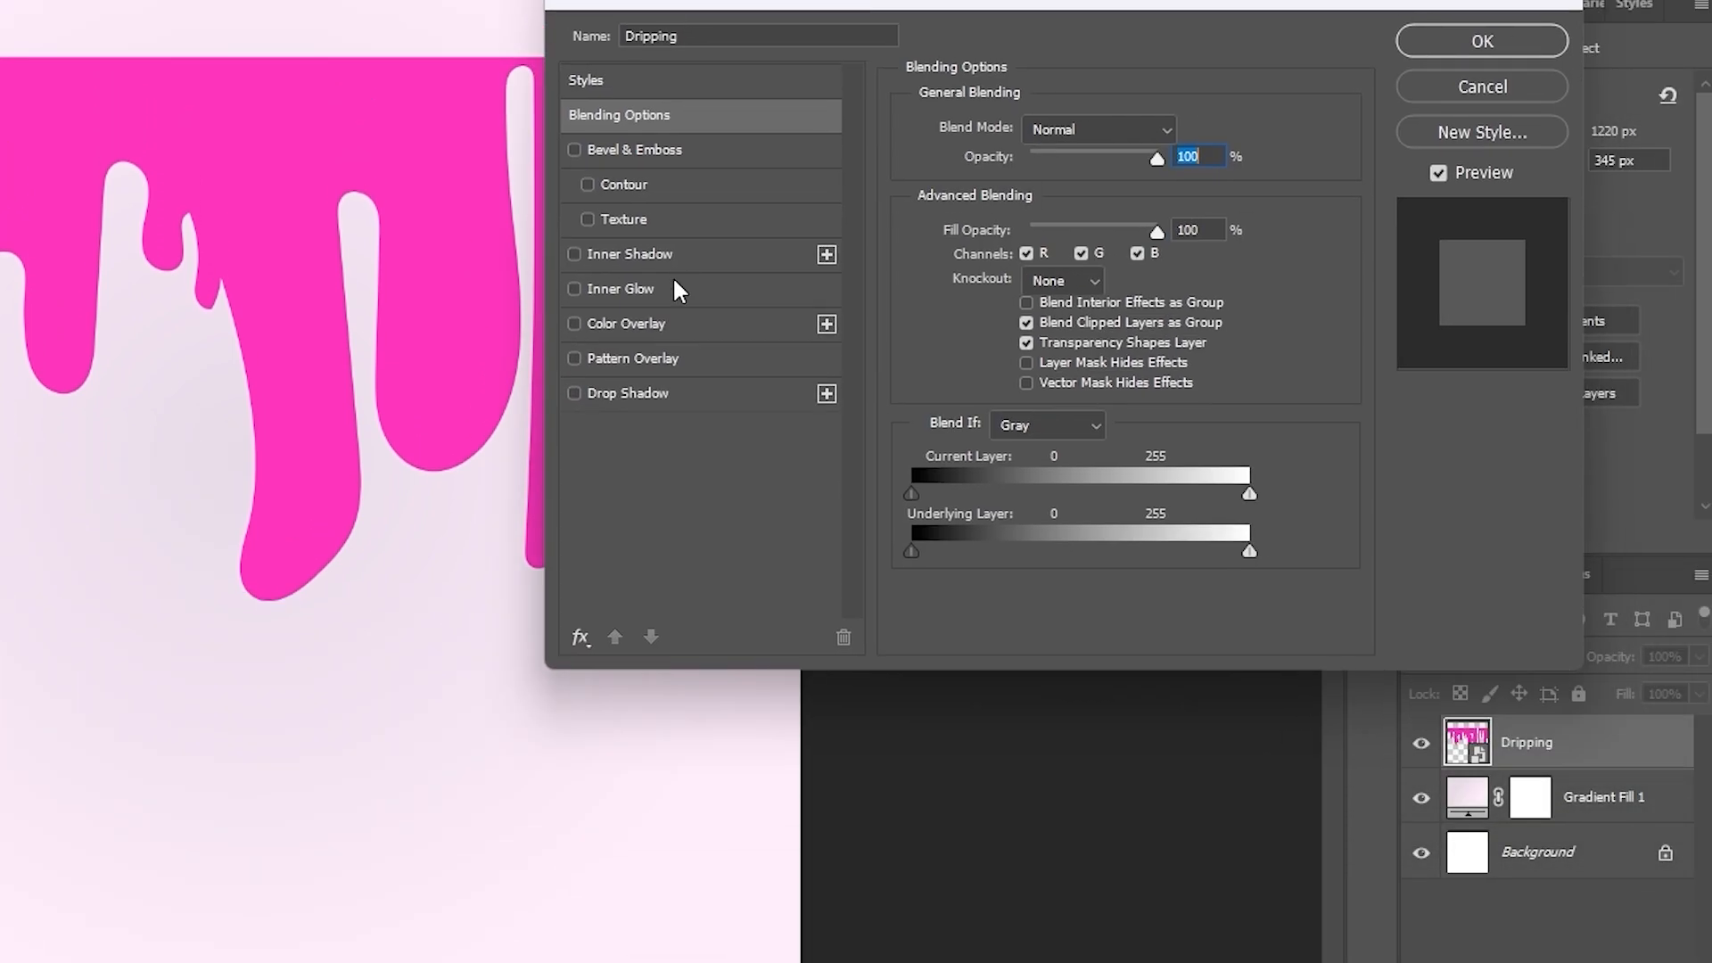
left_click(623, 328)
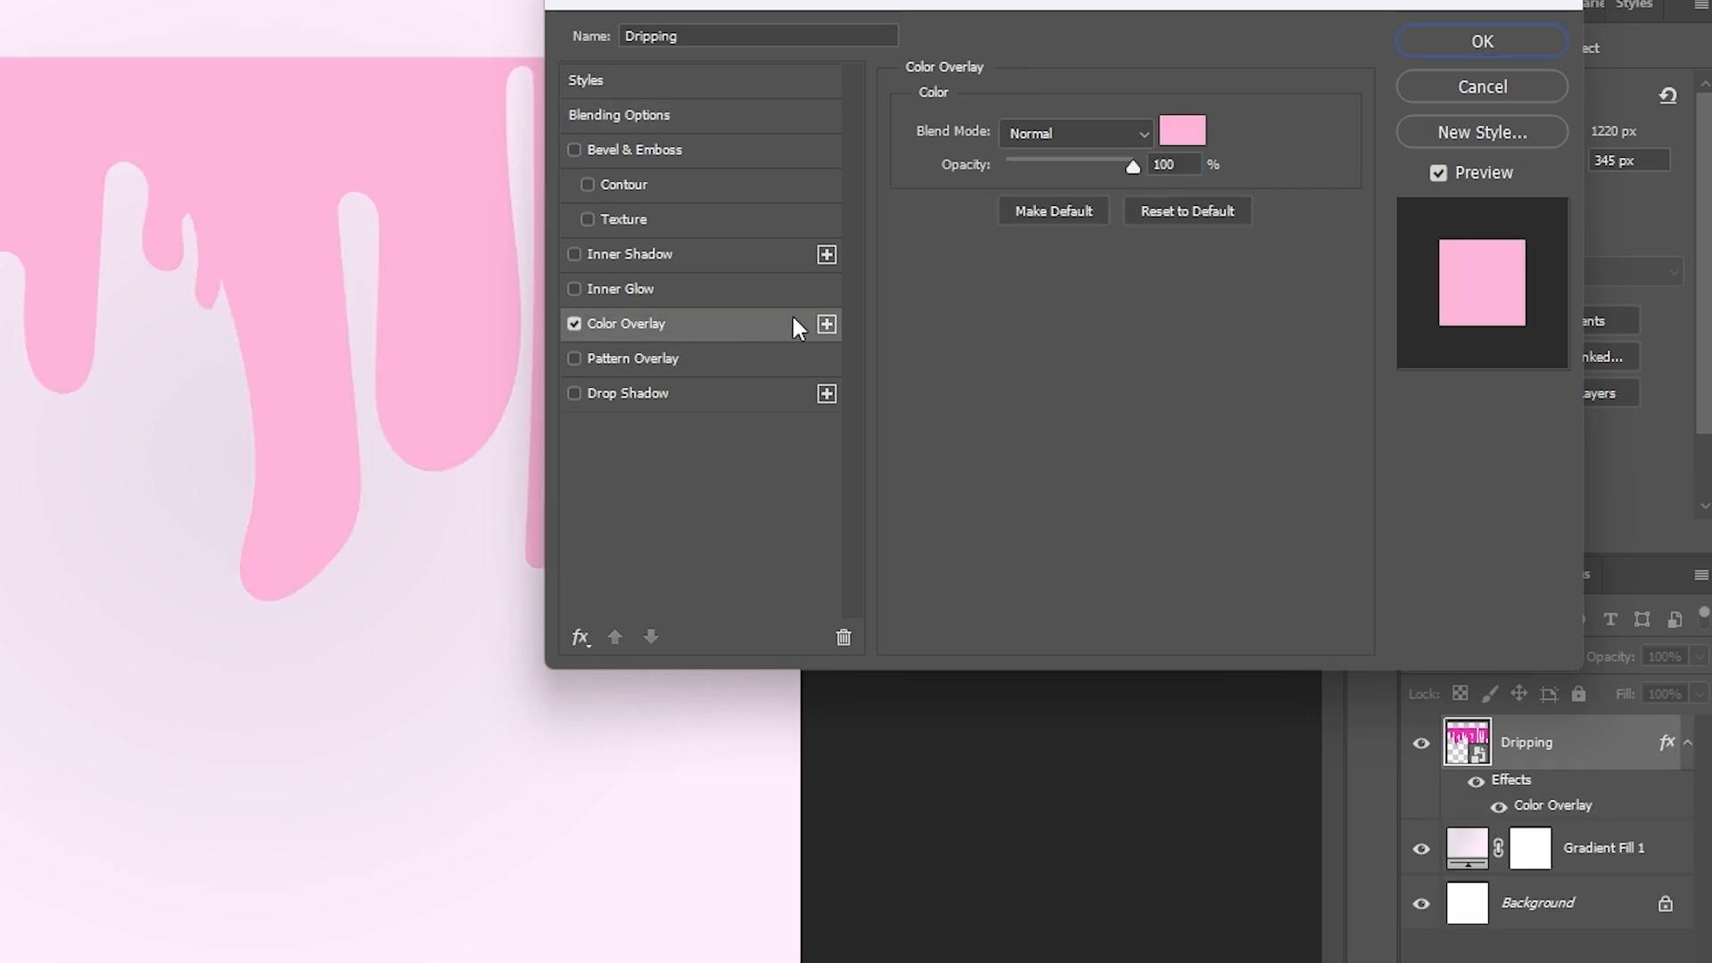
left_click(1186, 131)
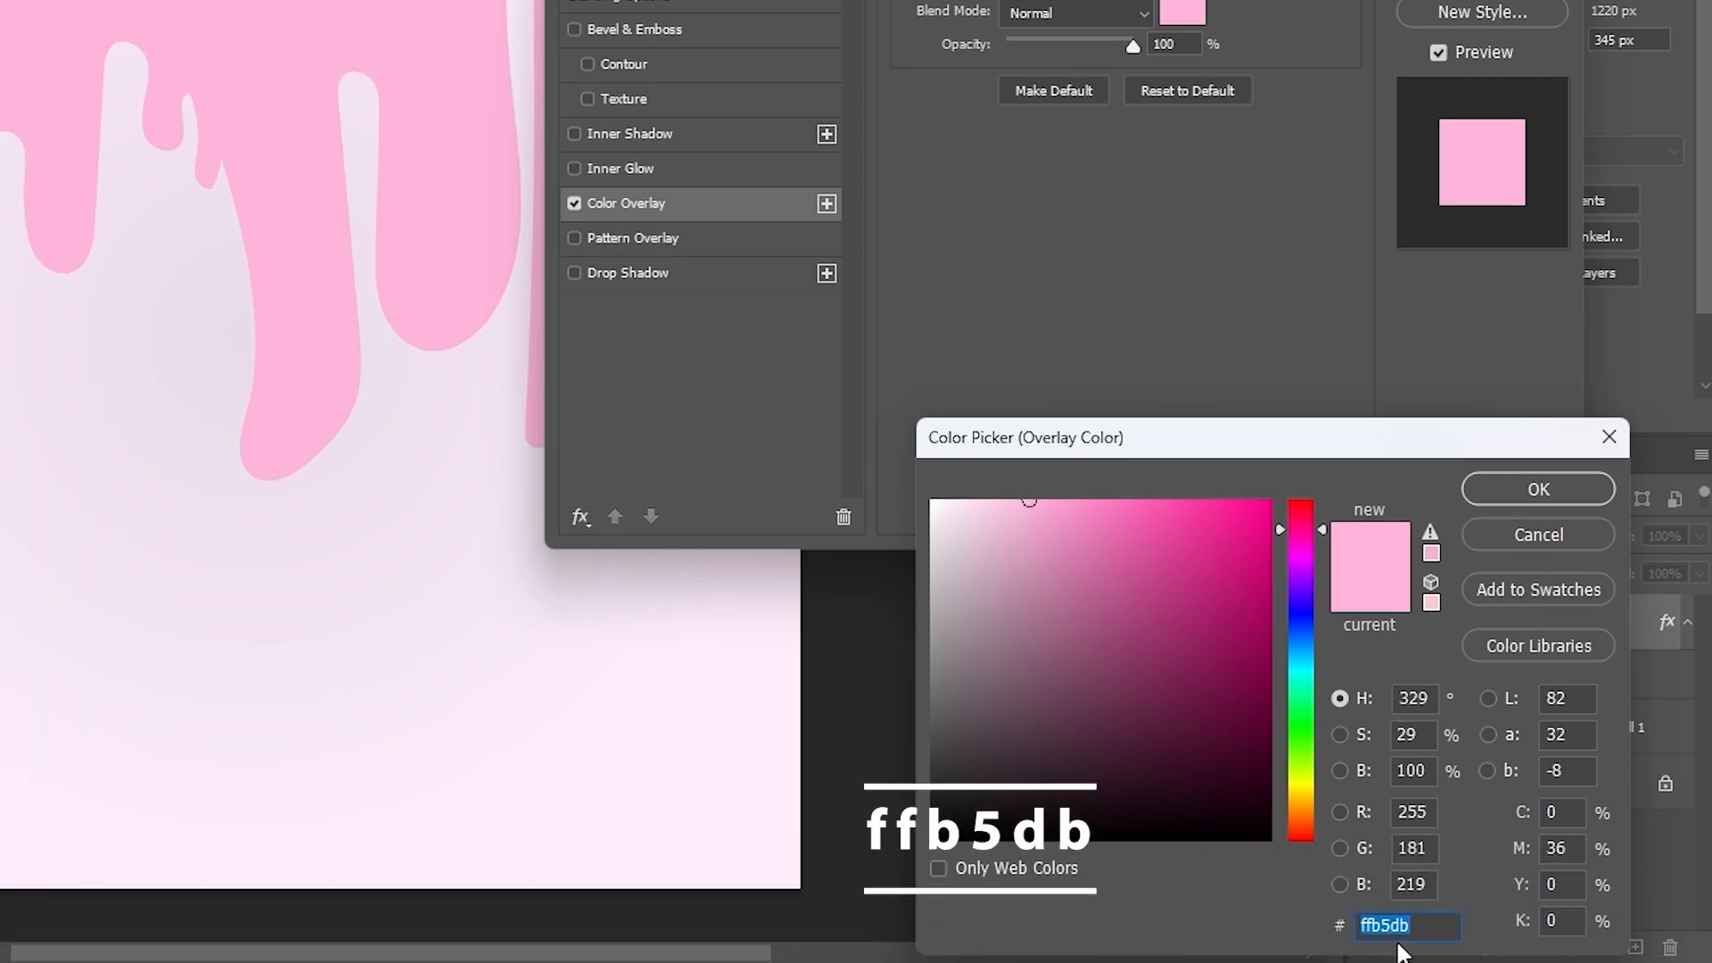
left_click(1524, 487)
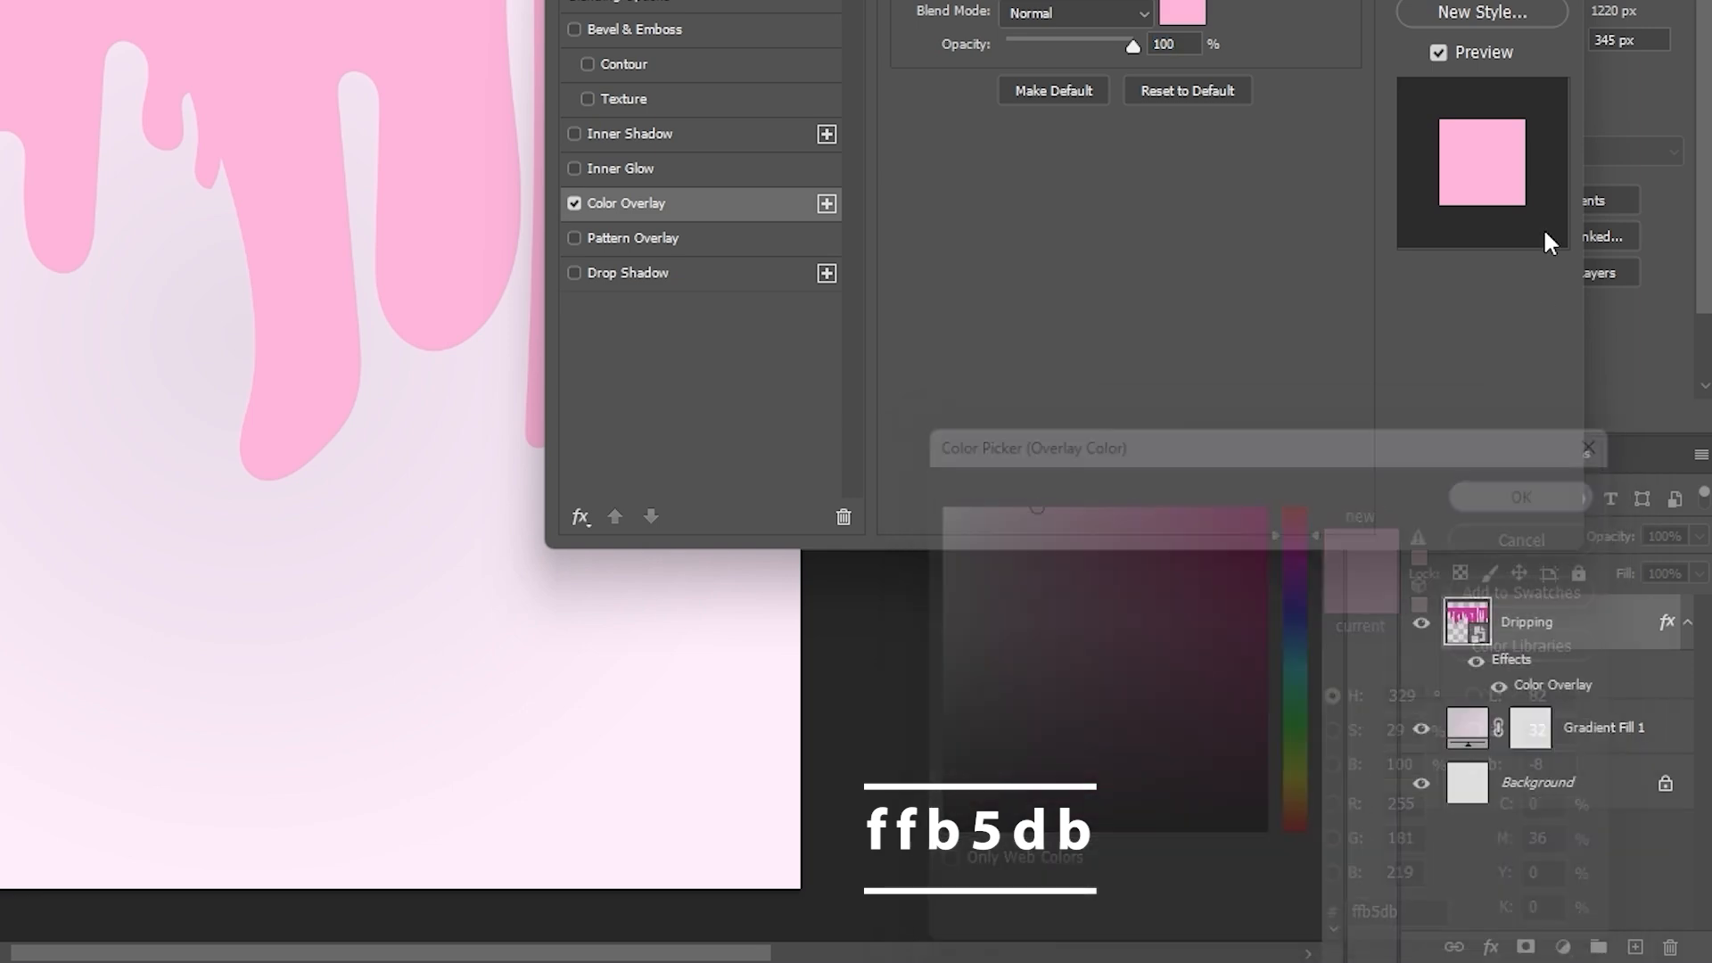
key("Return")
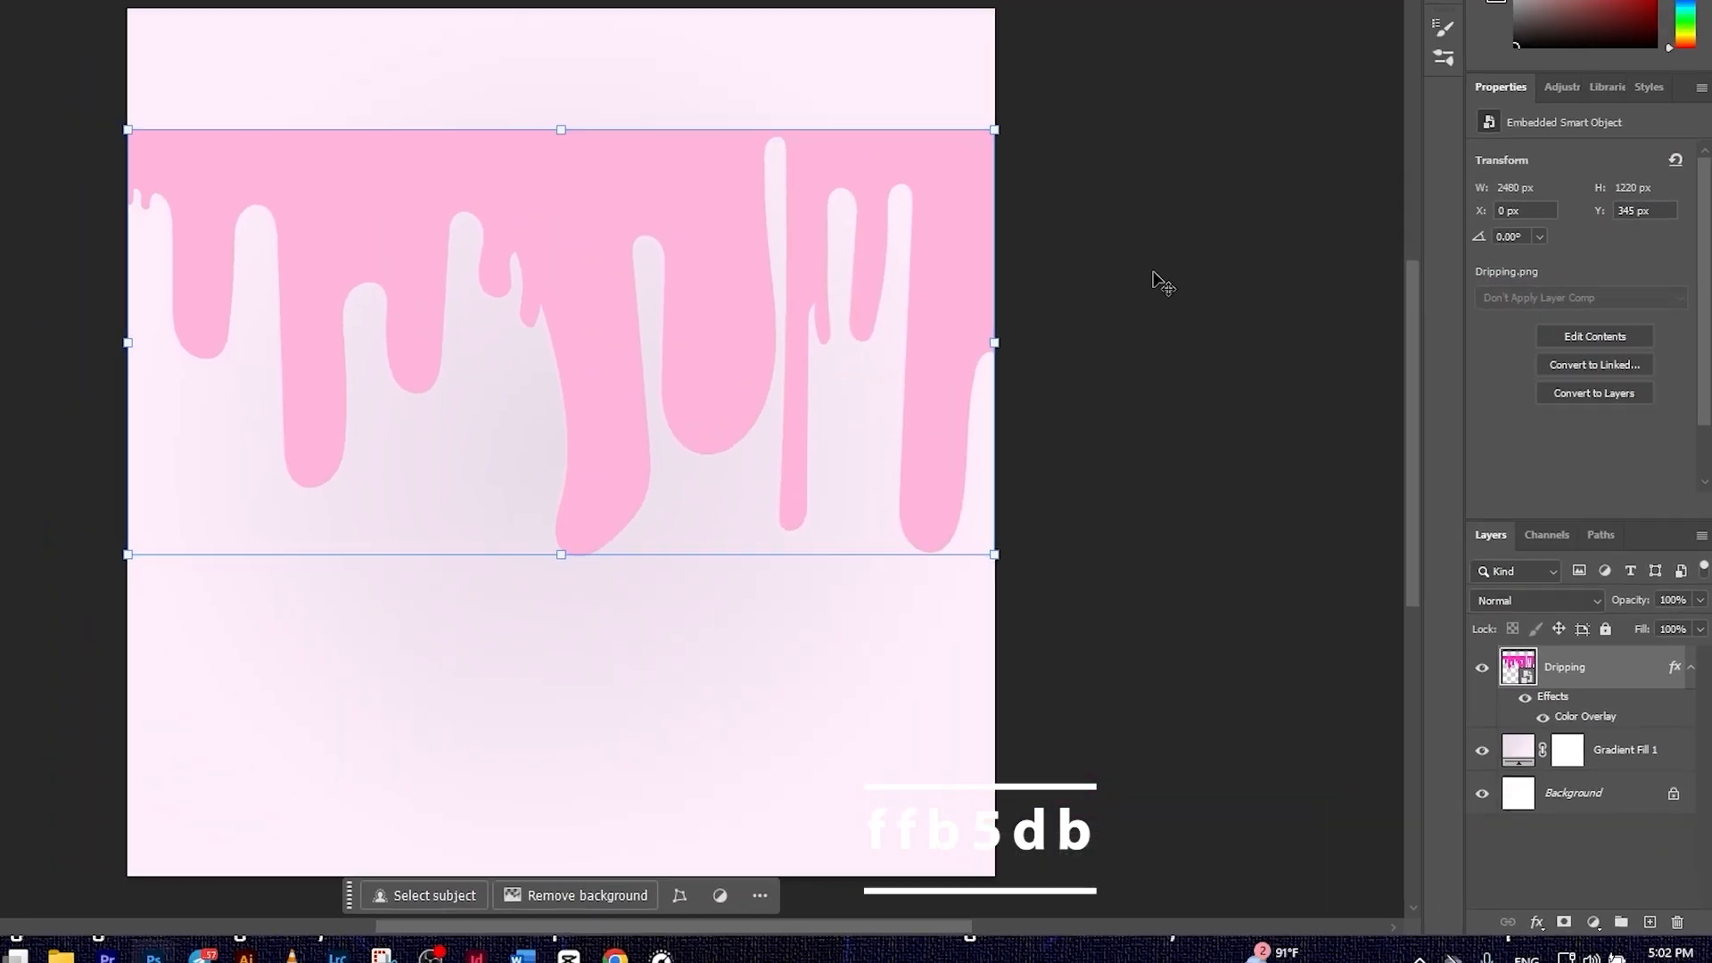
left_click(941, 113)
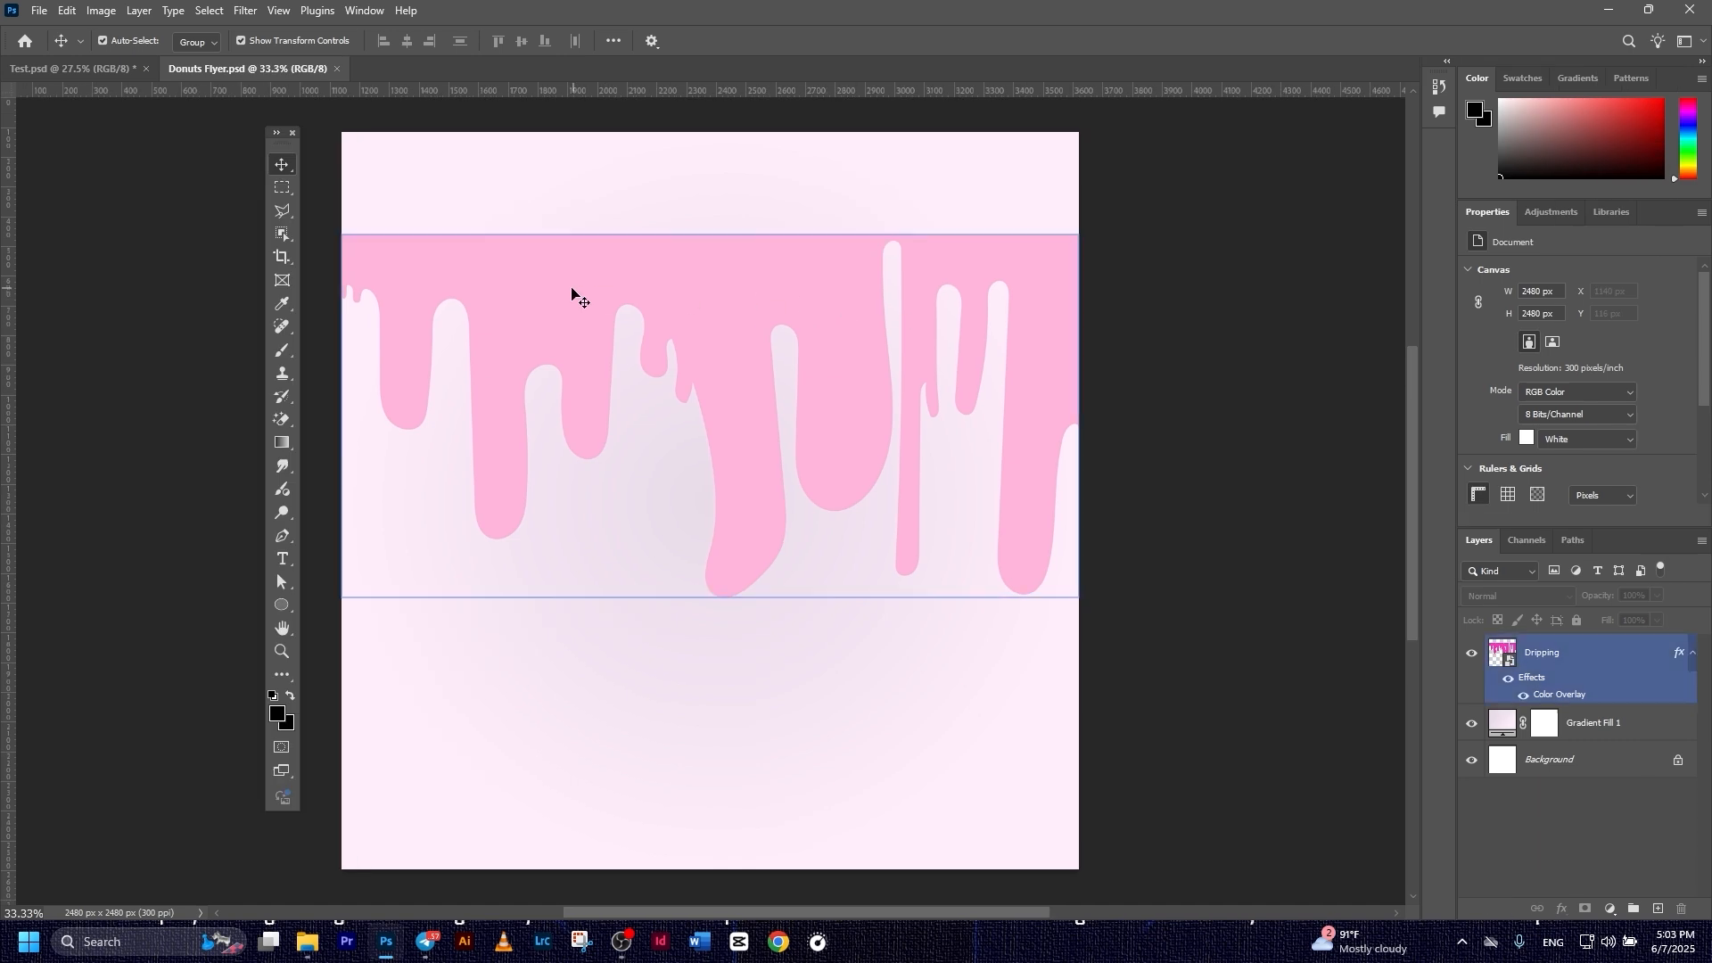
left_click(327, 119)
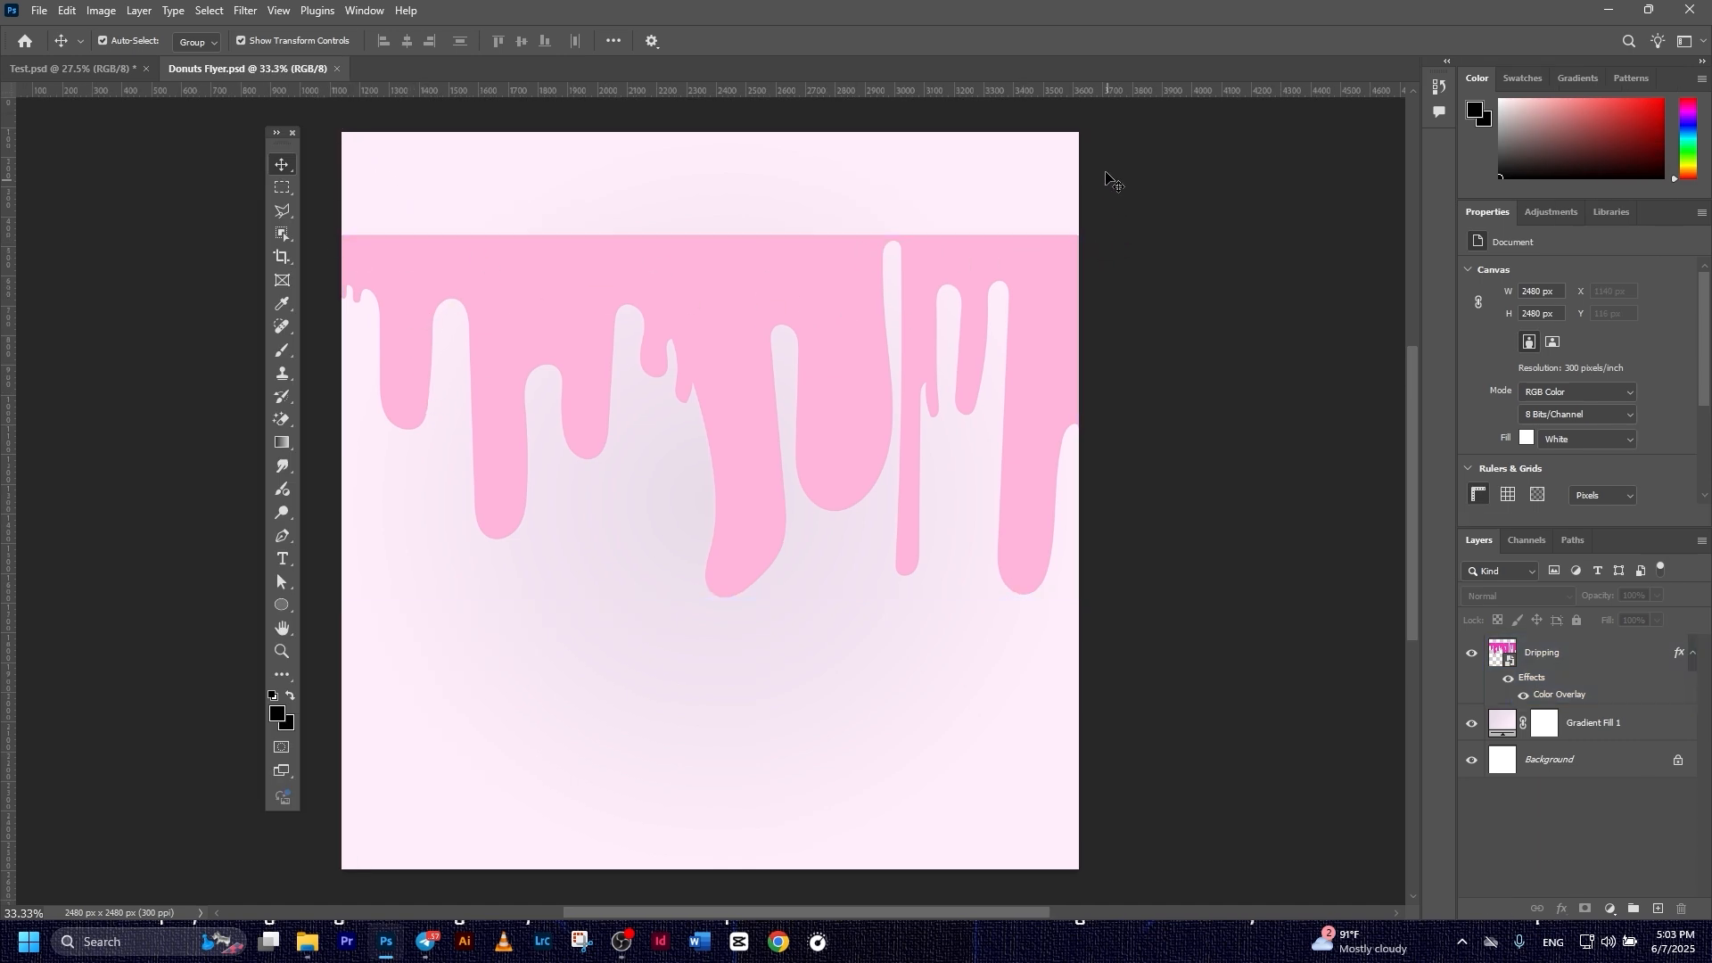
left_click(518, 308)
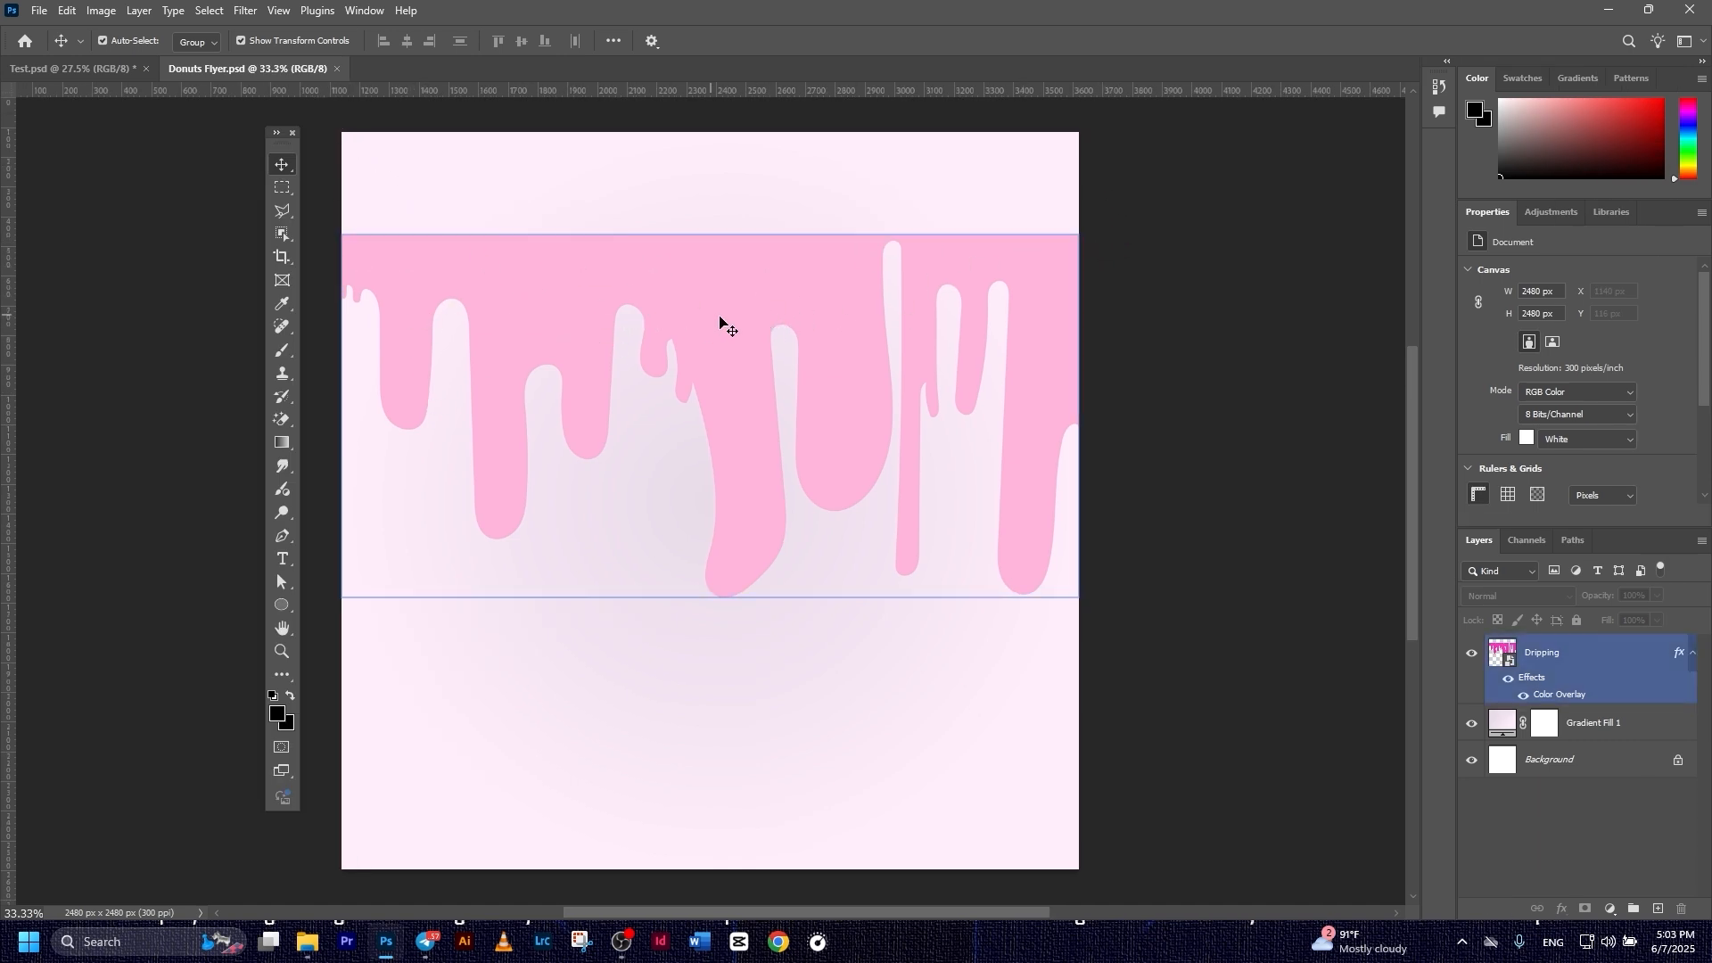
left_click(688, 325)
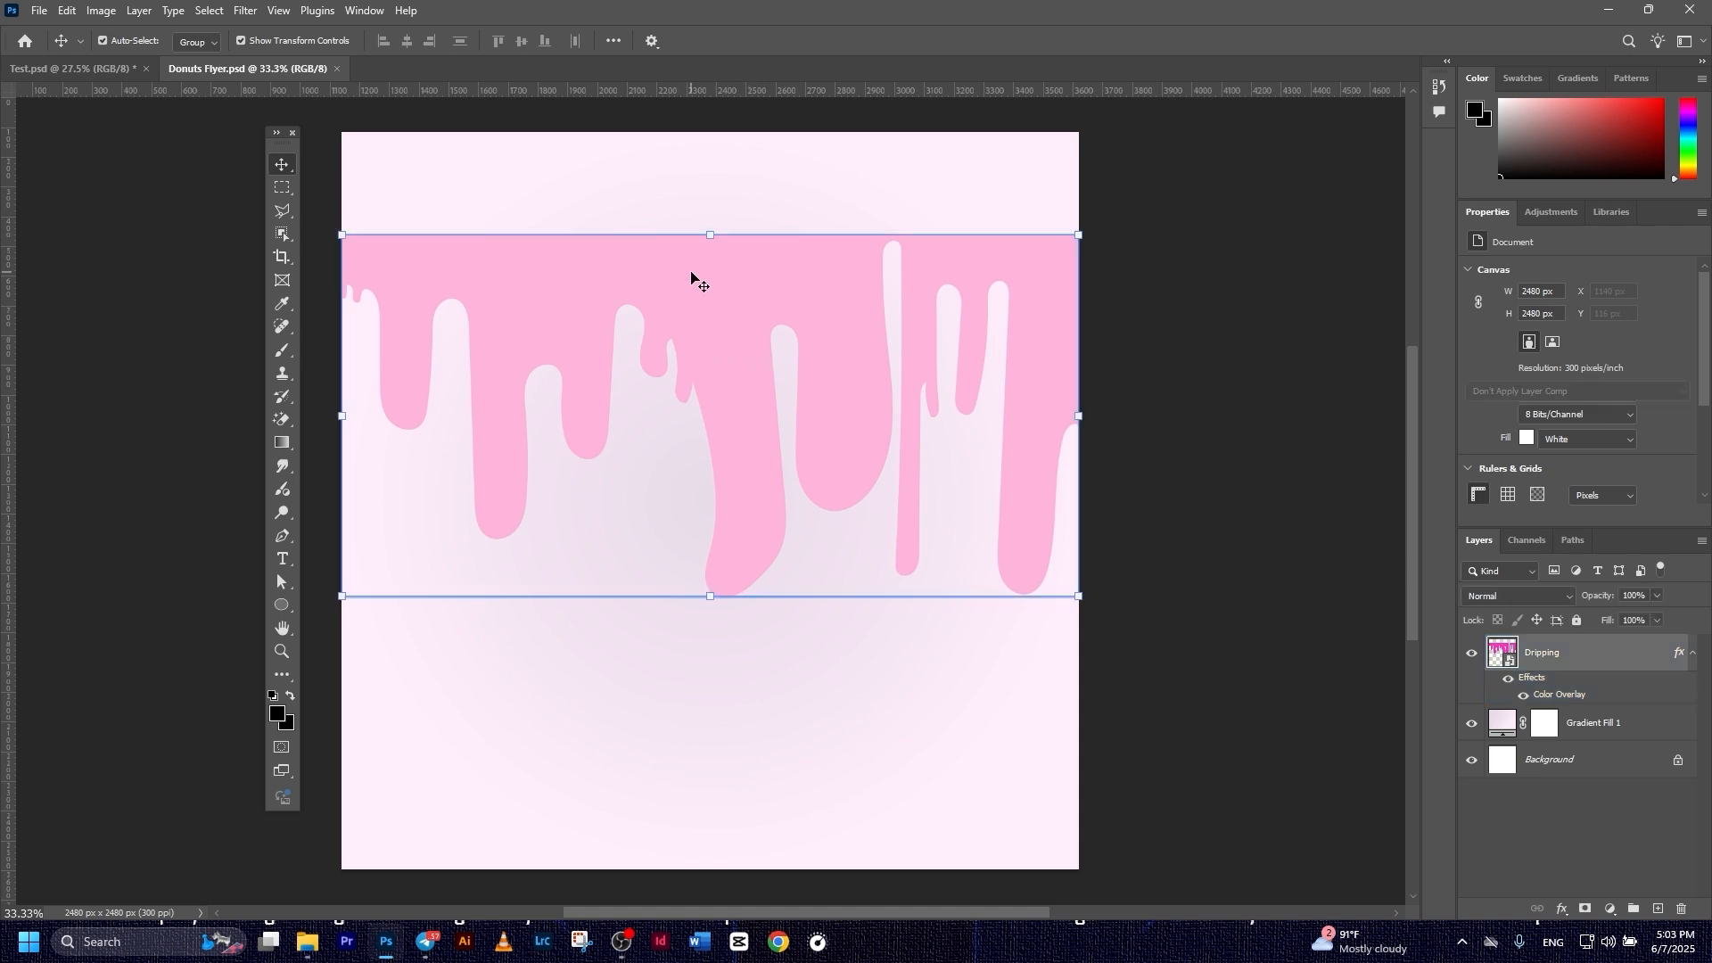
- Draw a borderless rectangle about 2554 × 392 px over the canvas's empty upper strip, filled with the pink sampled from the dripping graphic
right_click(281, 608)
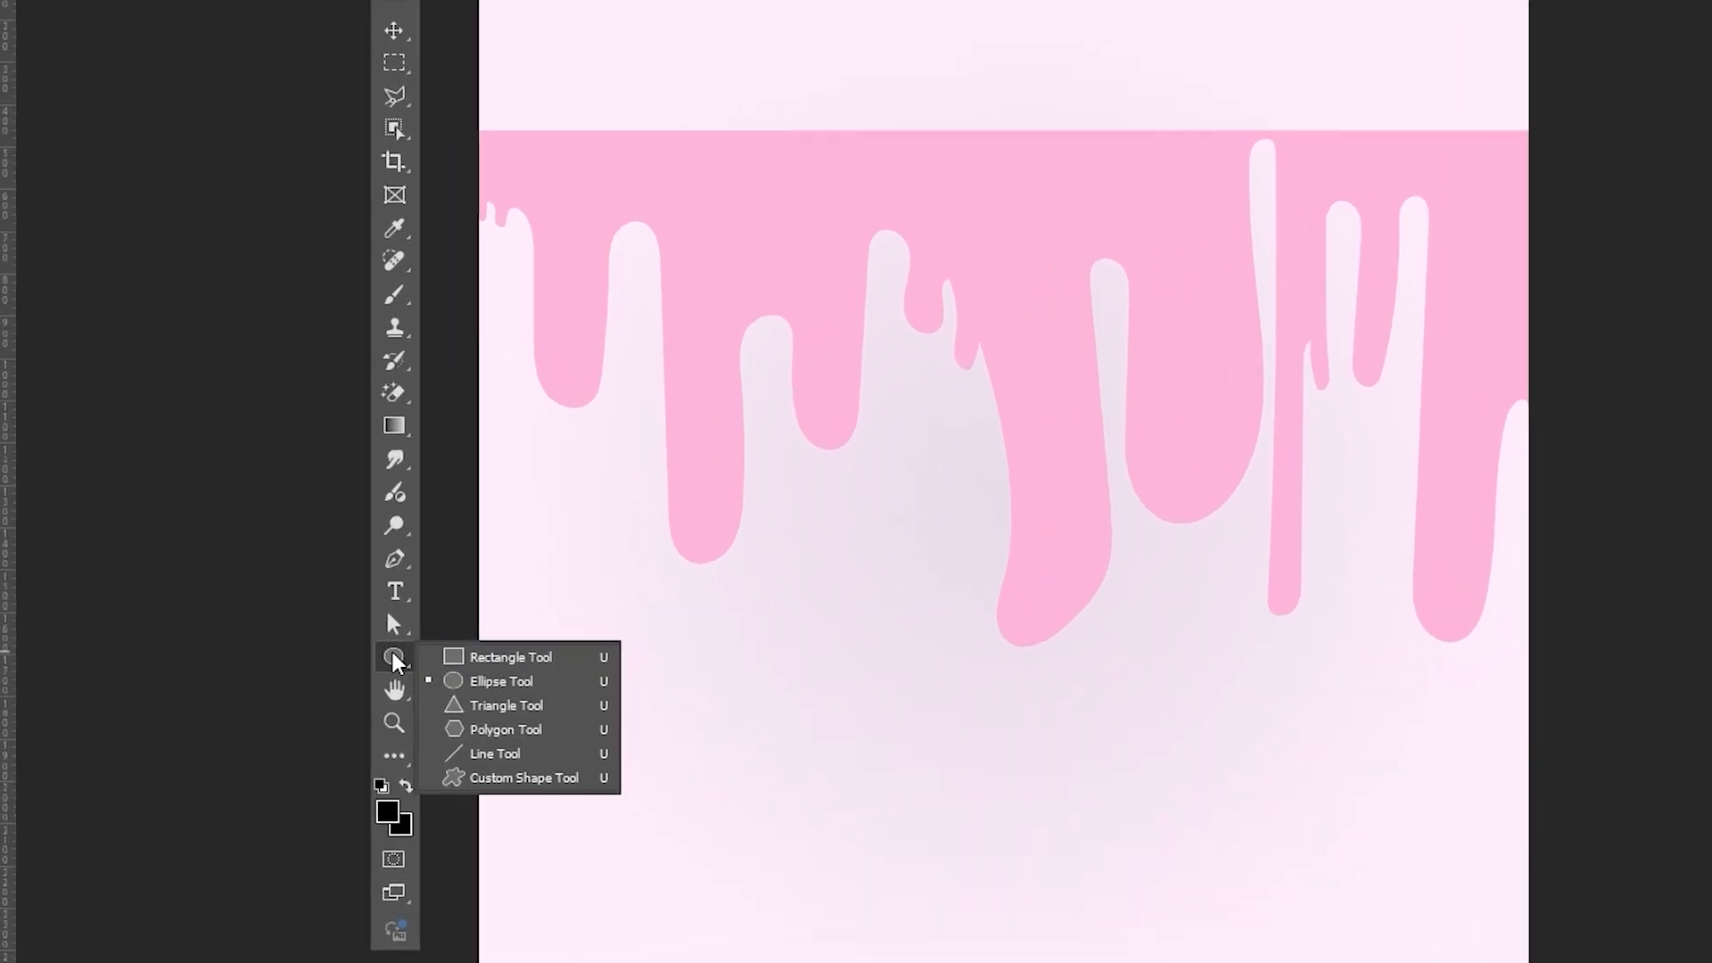
left_click(343, 608)
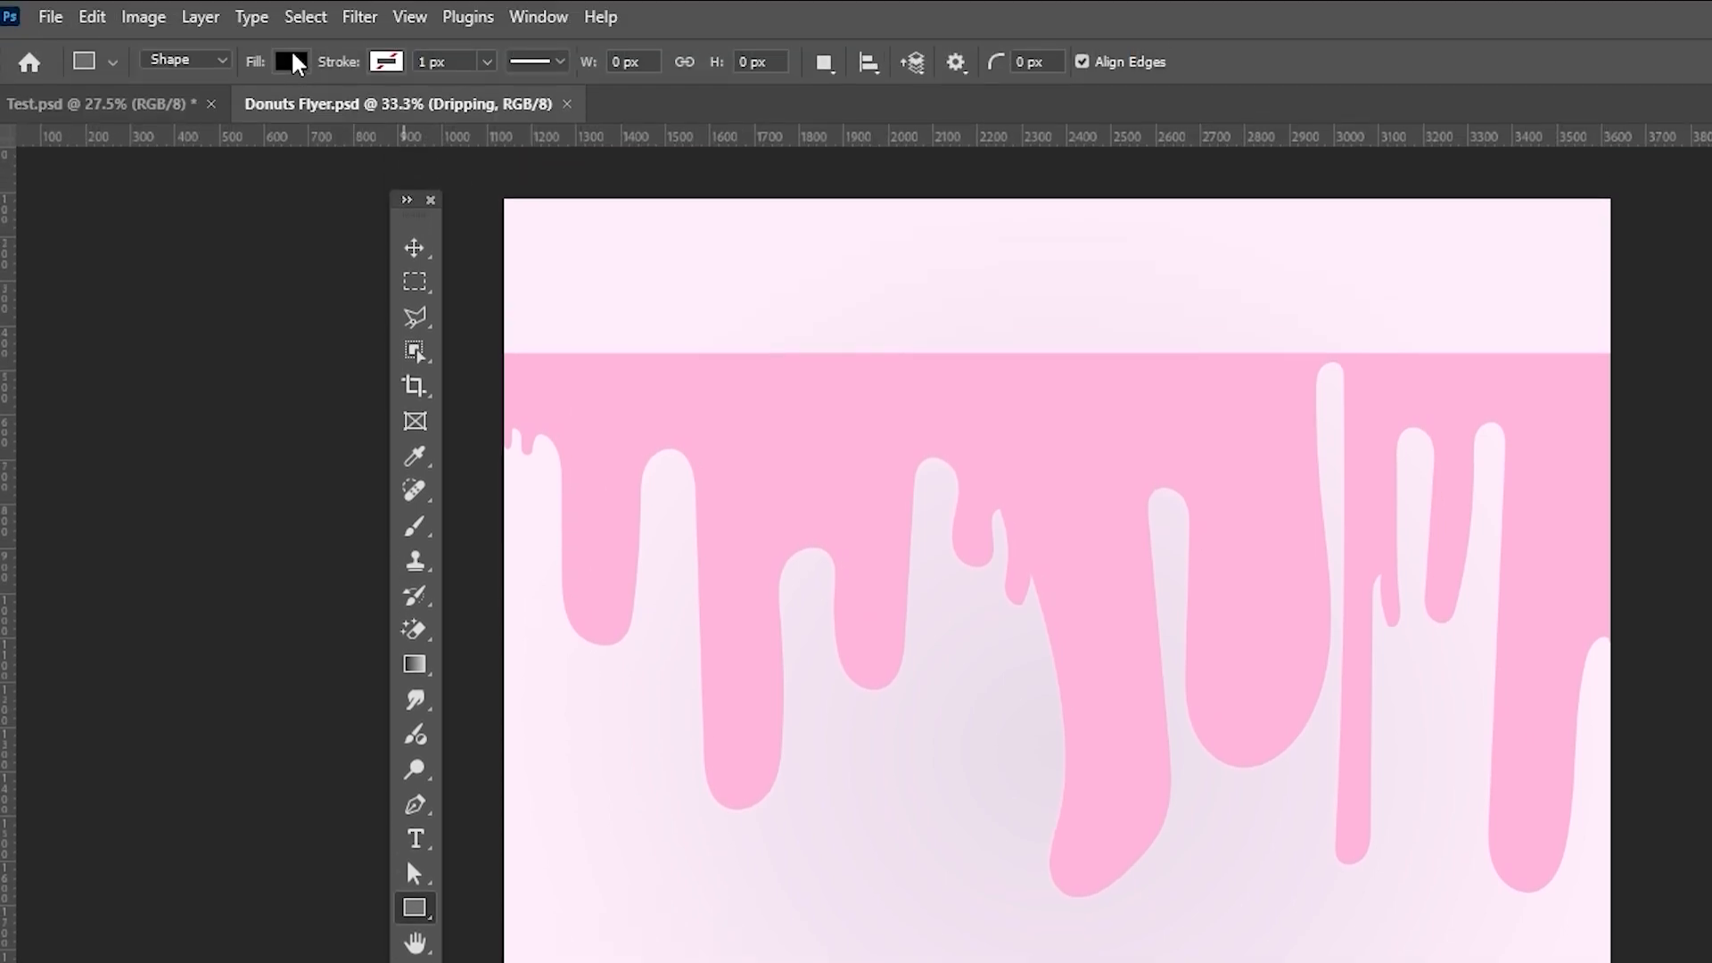
left_click(293, 61)
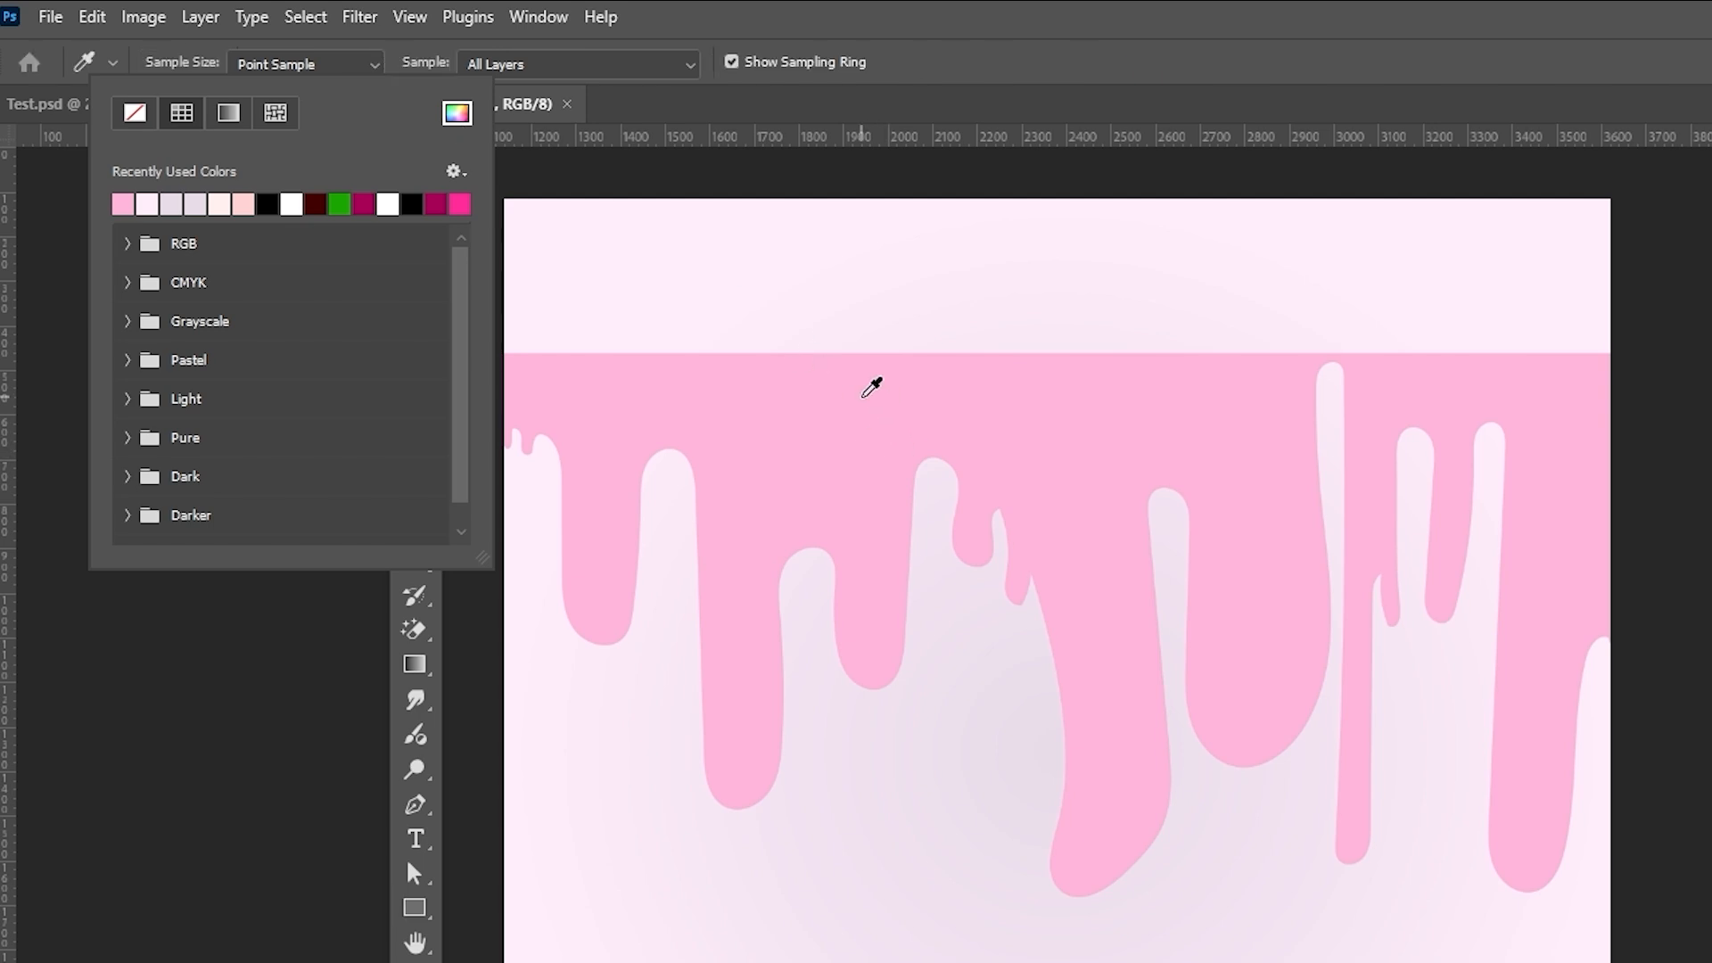
left_click(863, 396)
left_click(676, 393)
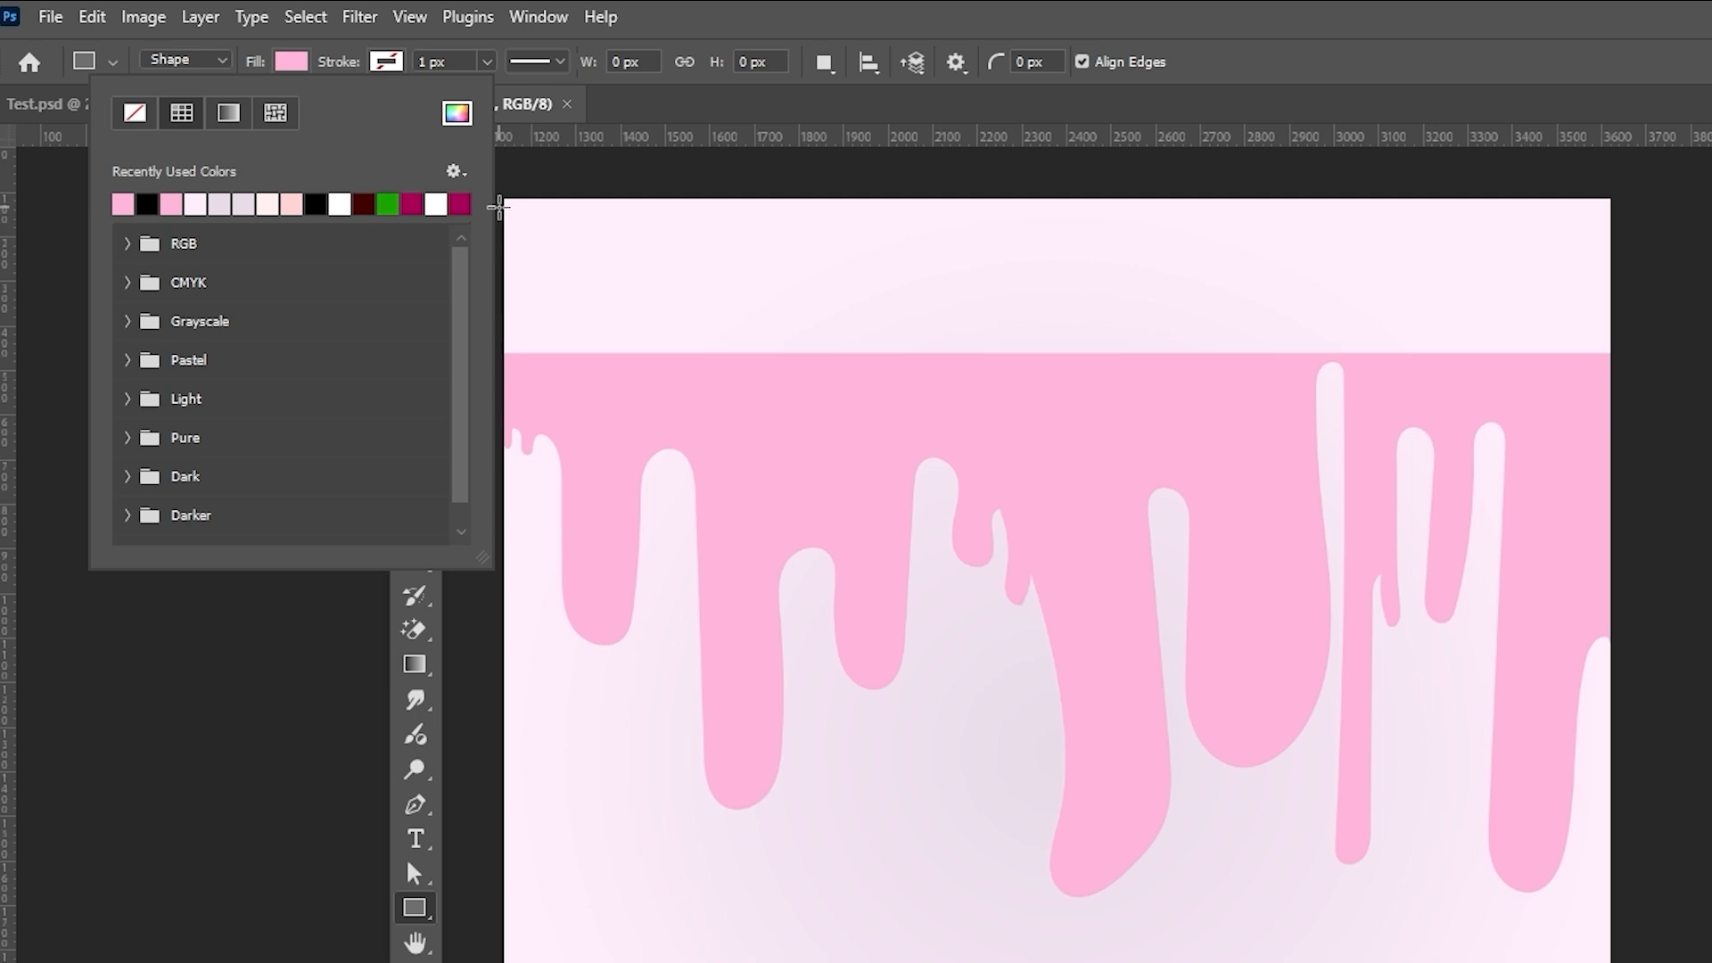
left_click_drag(495, 192, 1634, 366)
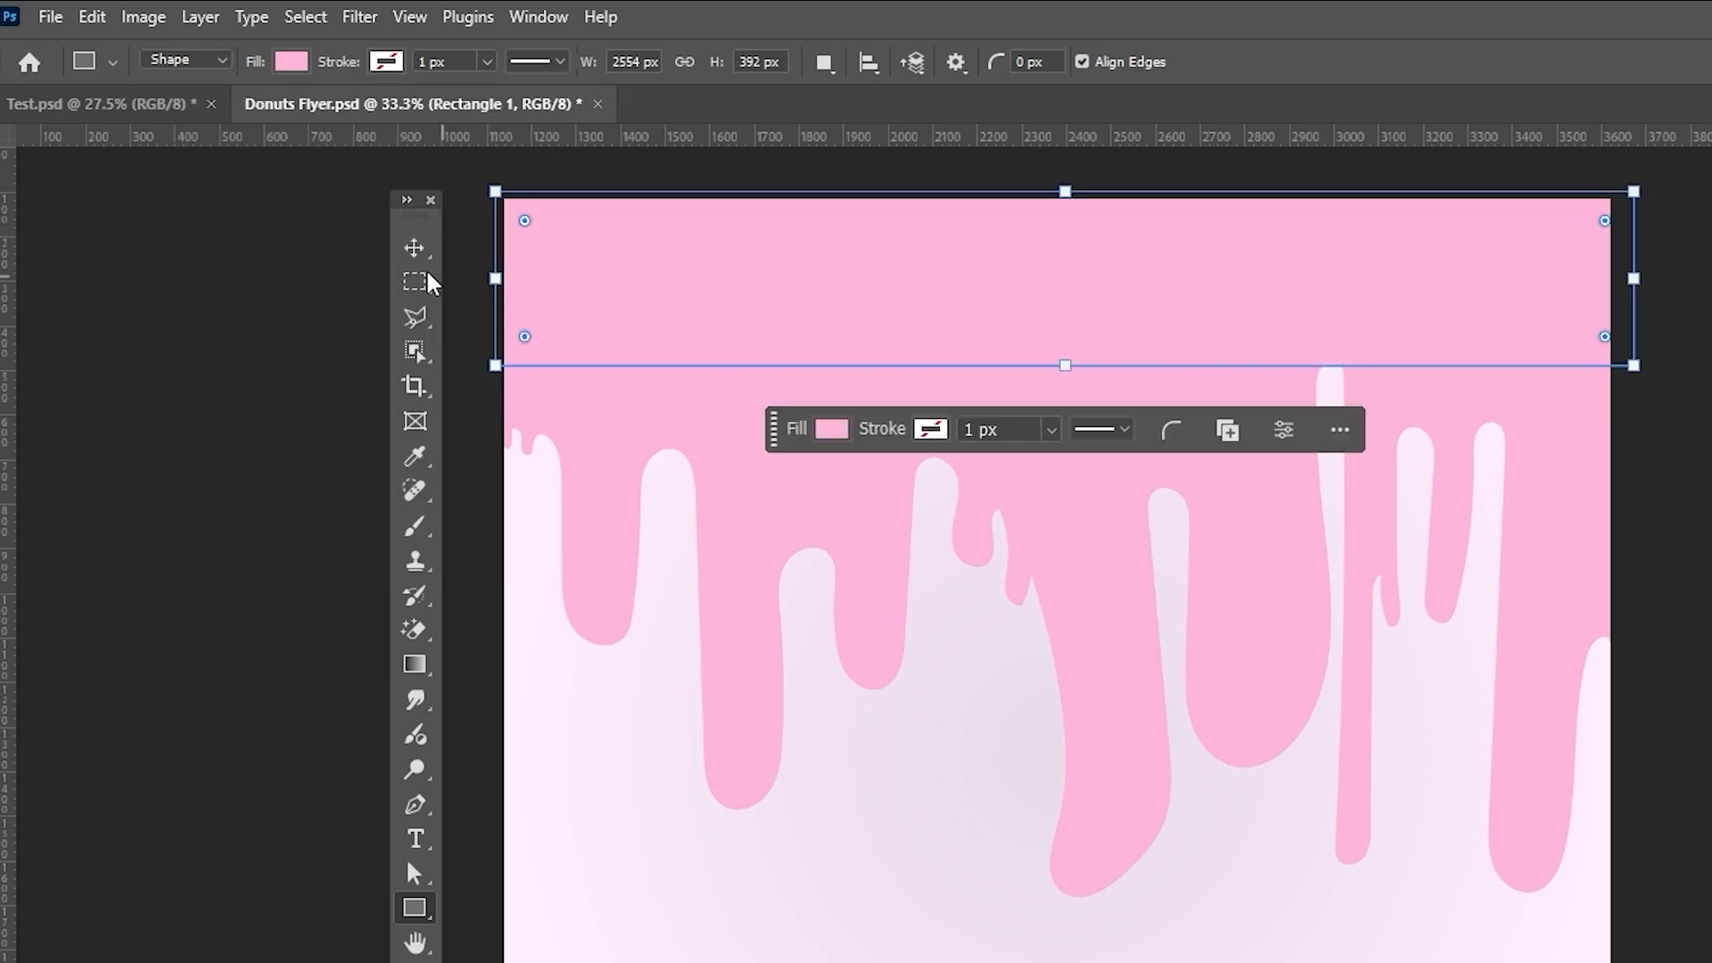
left_click(414, 249)
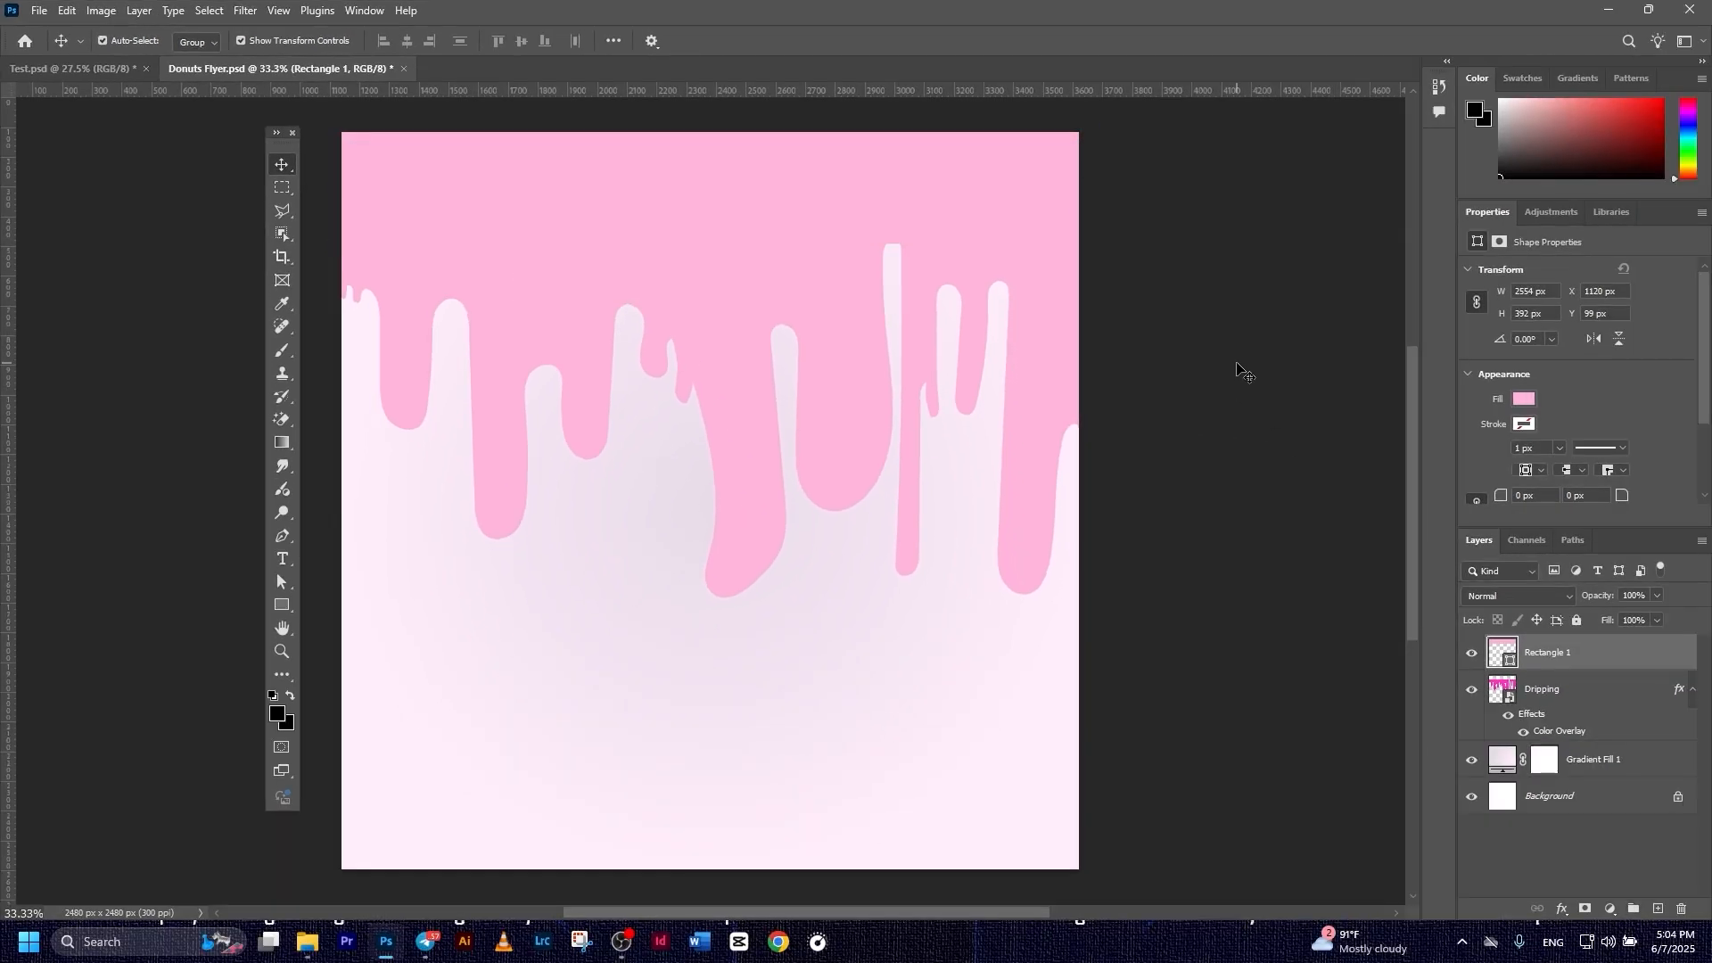
left_click(1239, 384)
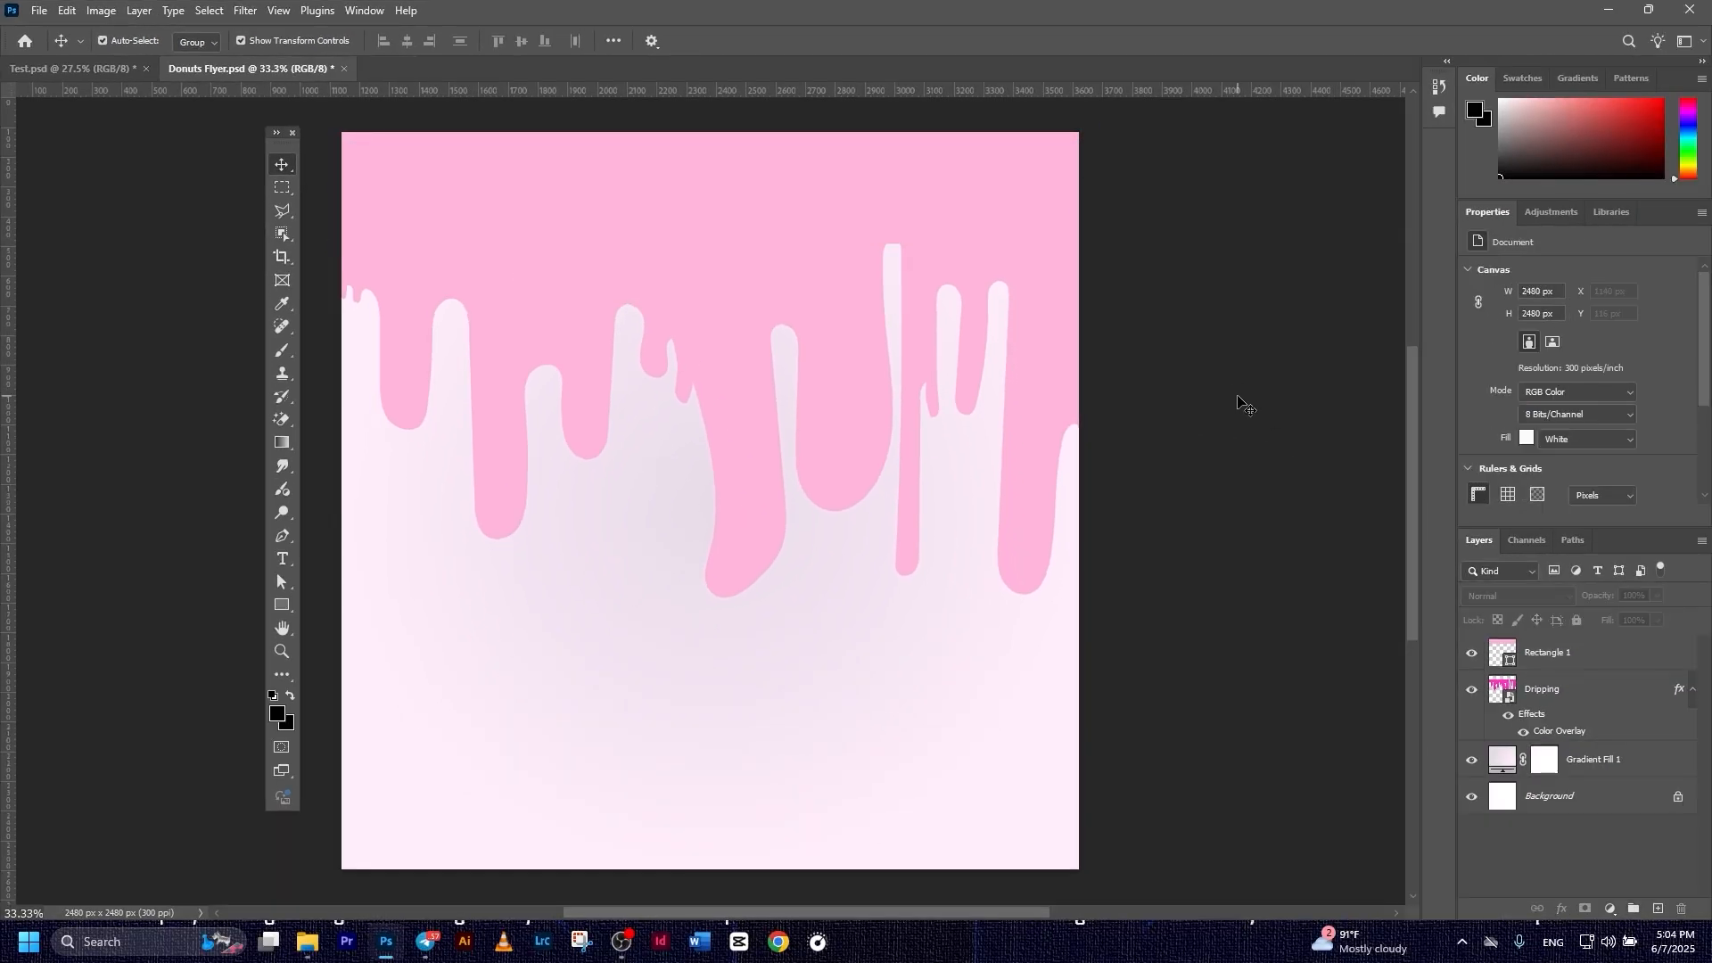
left_click(1605, 693)
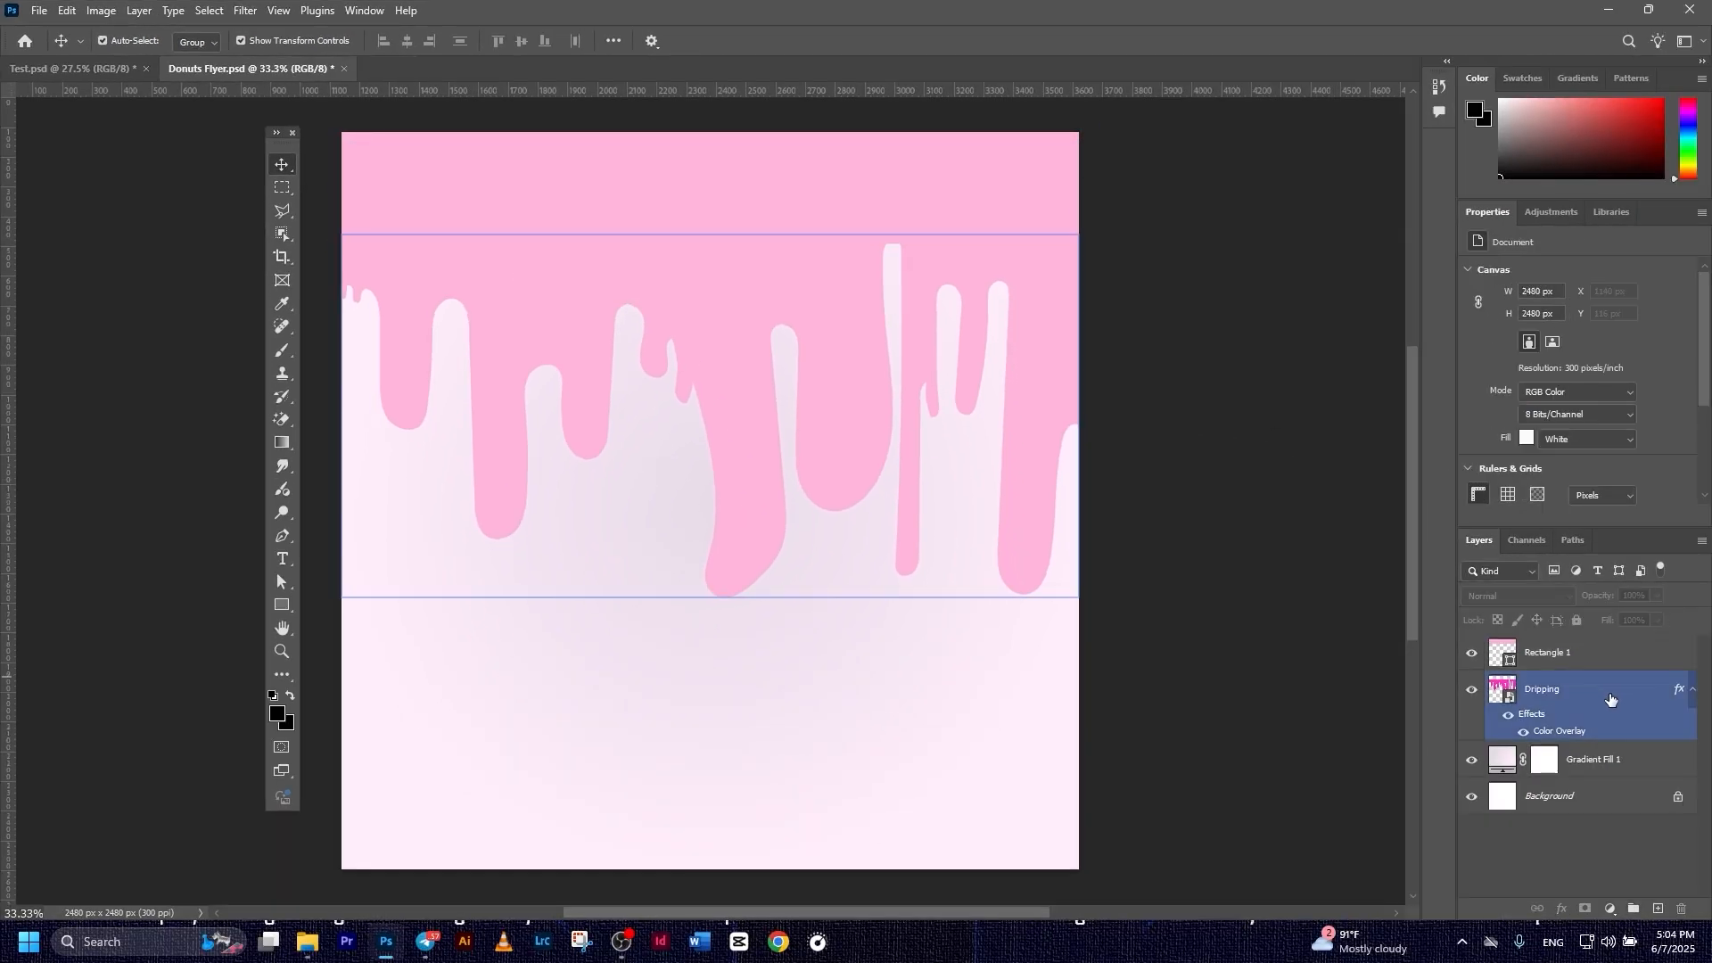
left_click(1570, 652)
left_click(1565, 656)
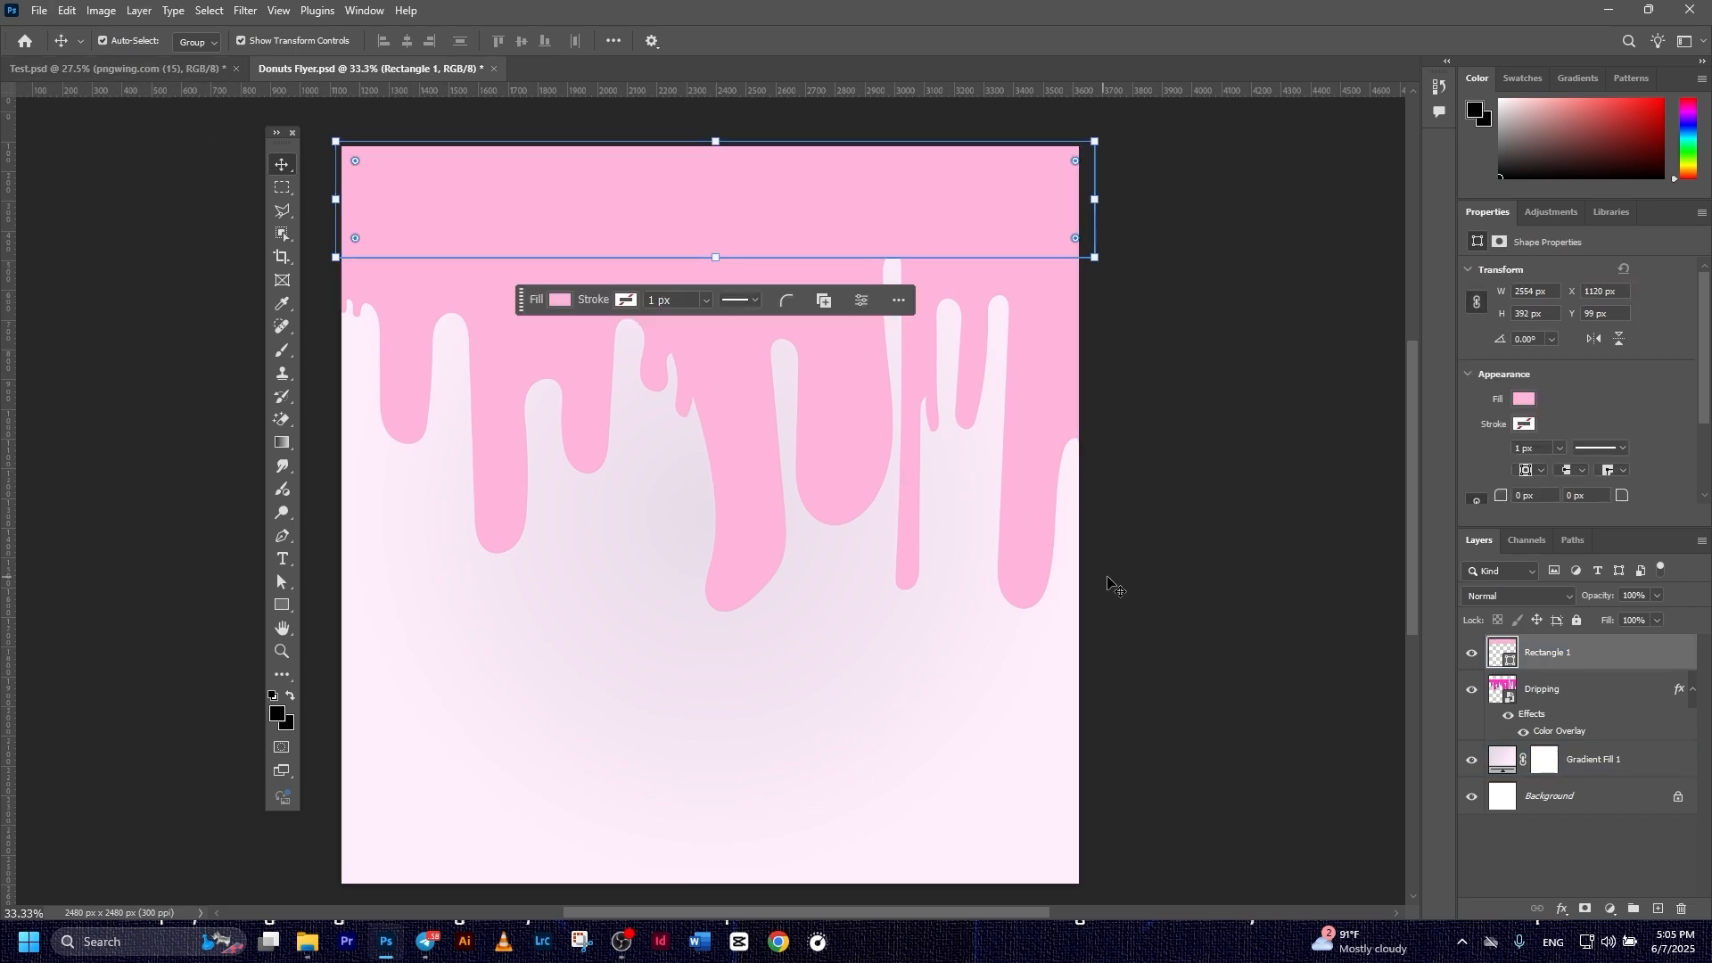
left_click(1345, 506)
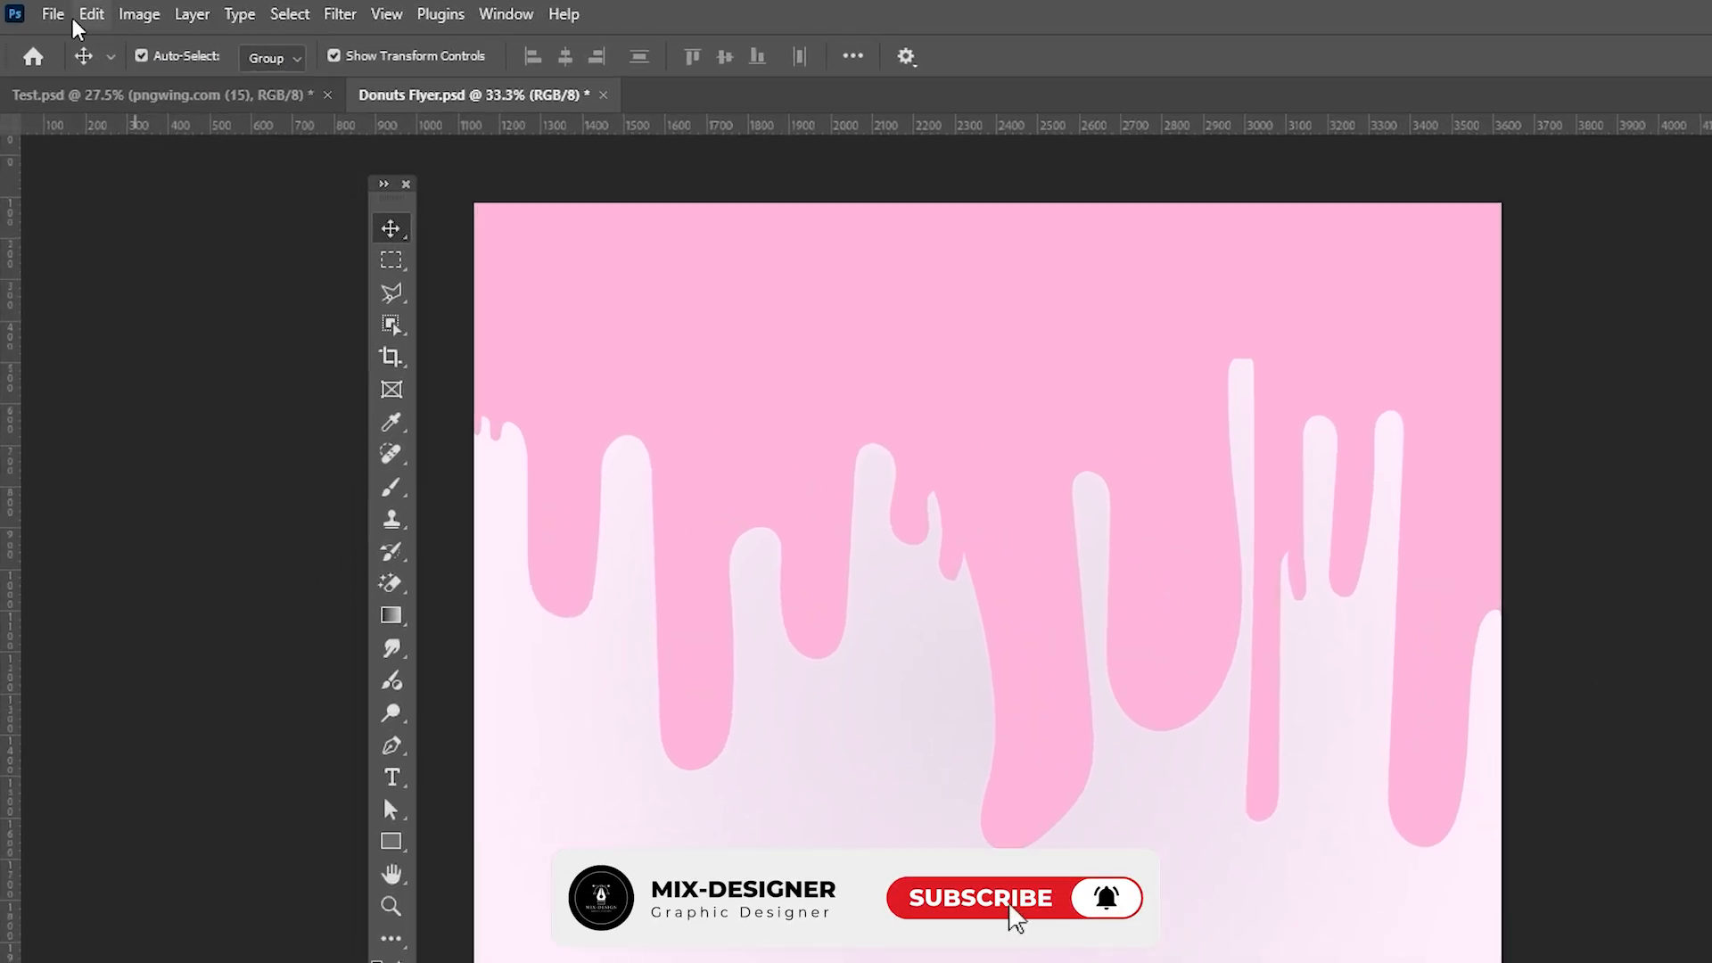
- Place Paper.png as an embedded image and enlarge it to about 2761 × 2775 px so the paper texture covers the whole canvas
left_click(39, 10)
left_click(172, 523)
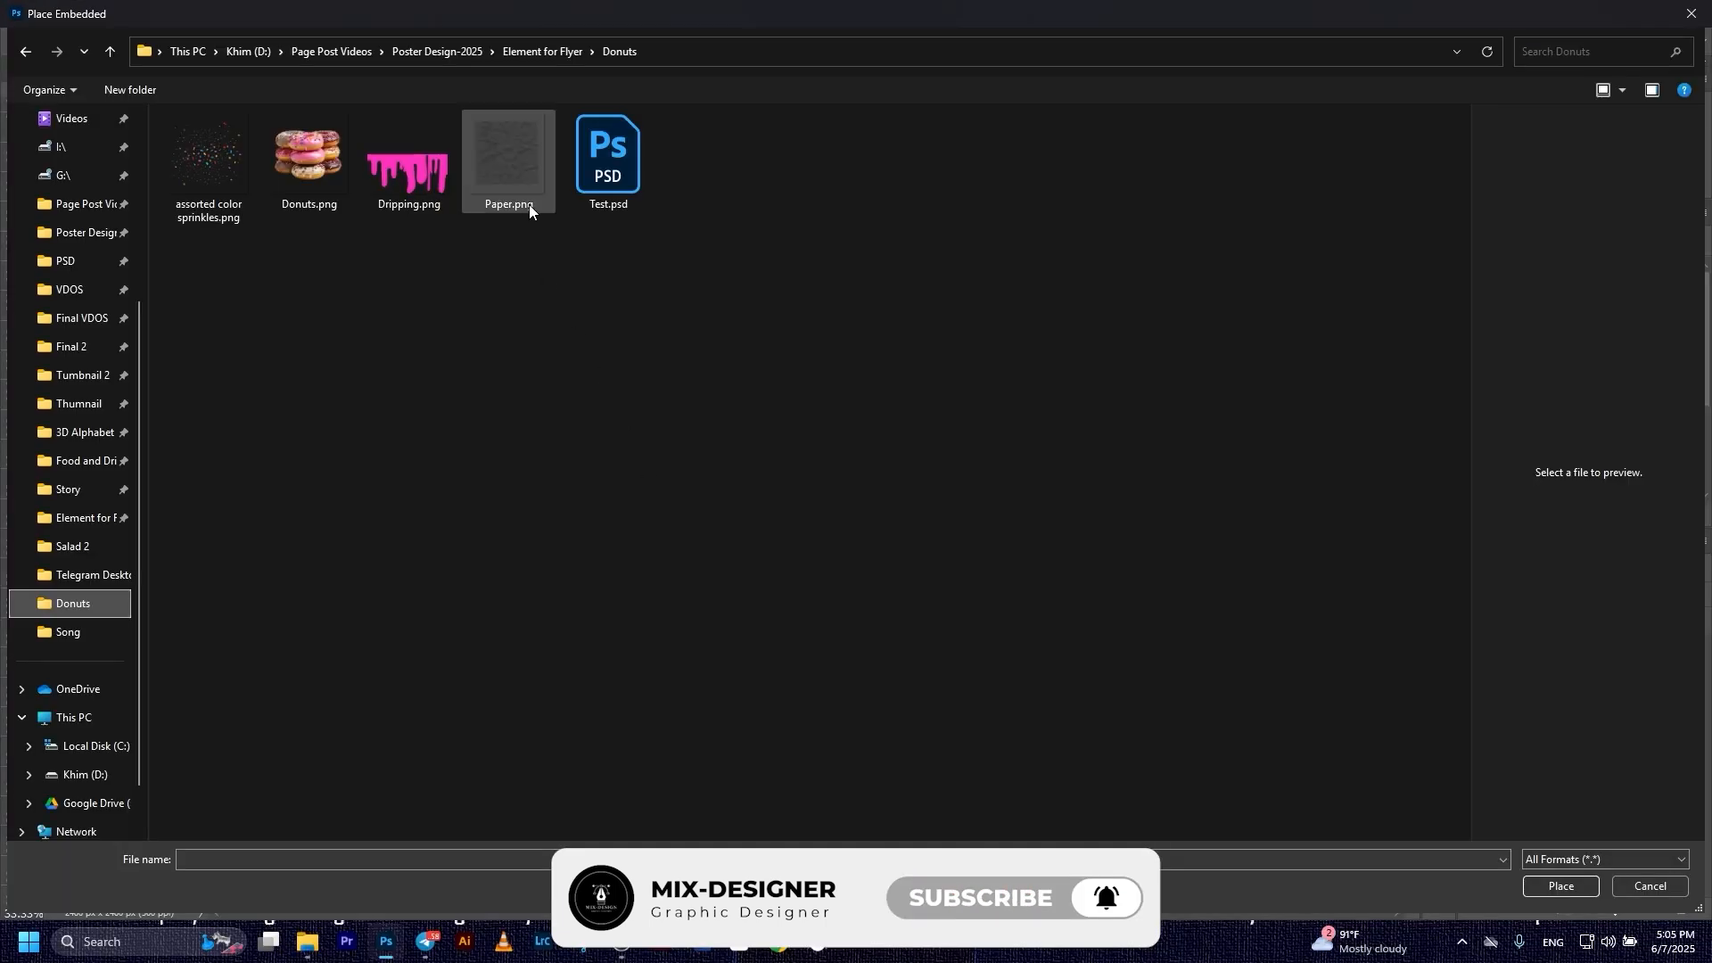
double_click(508, 169)
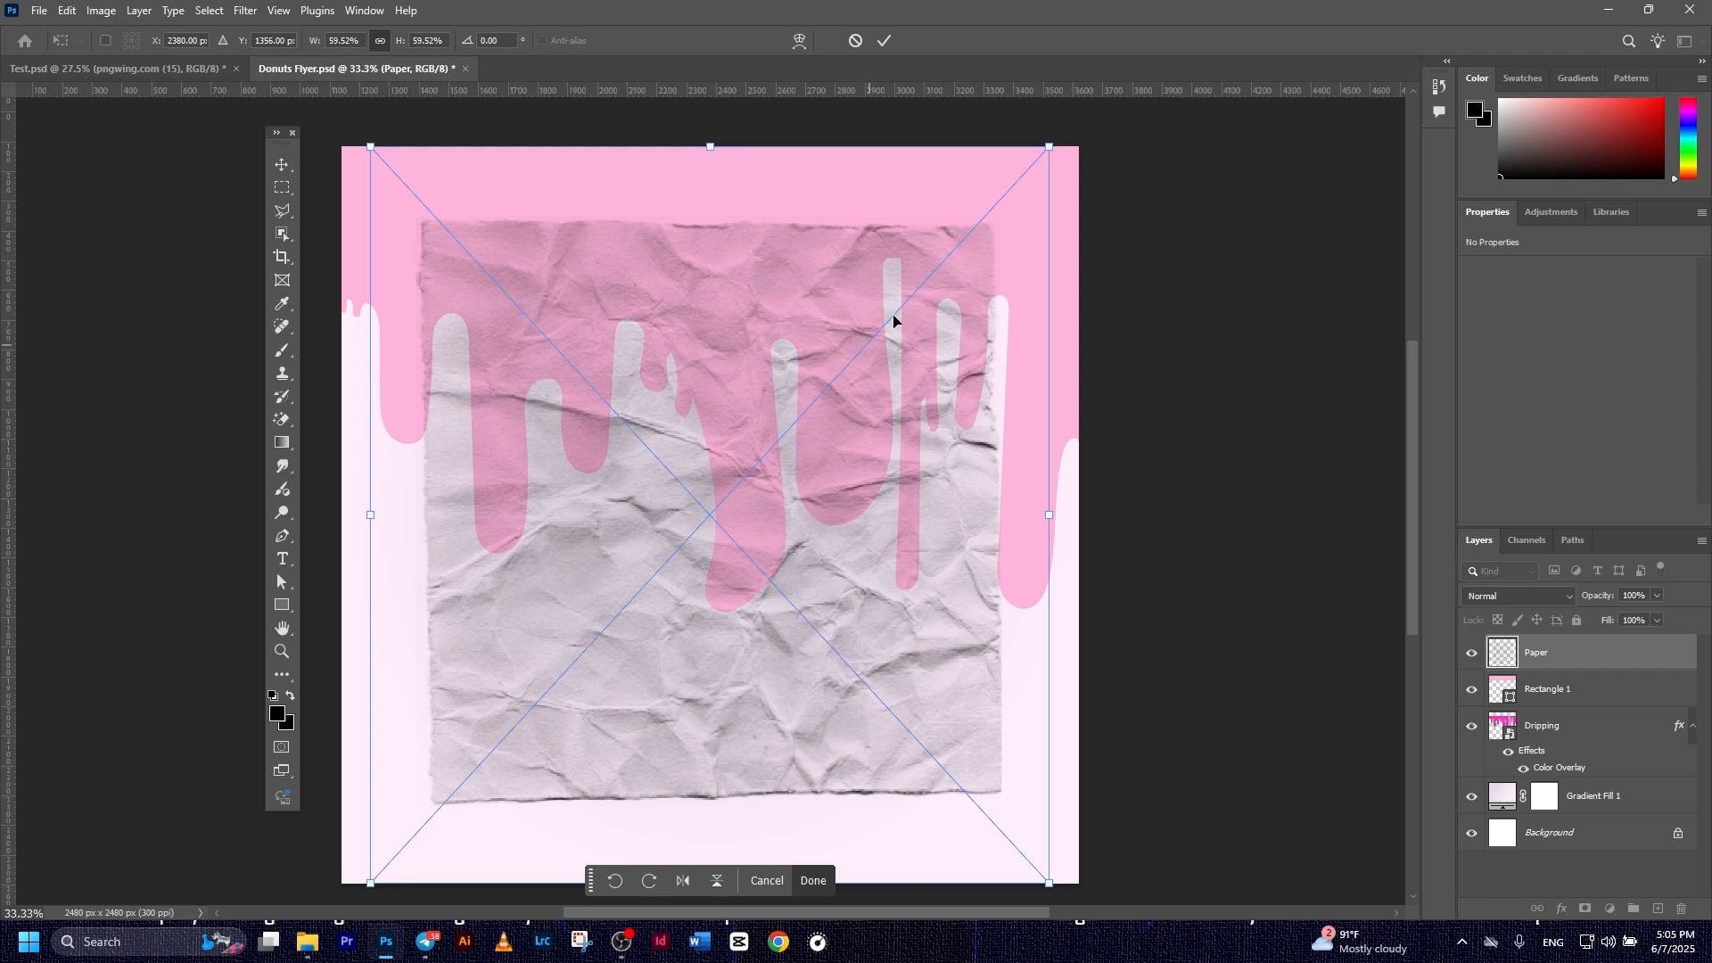
left_click_drag(1050, 147, 1150, 96)
scroll(1020, 357, "down", 3)
left_click(886, 44)
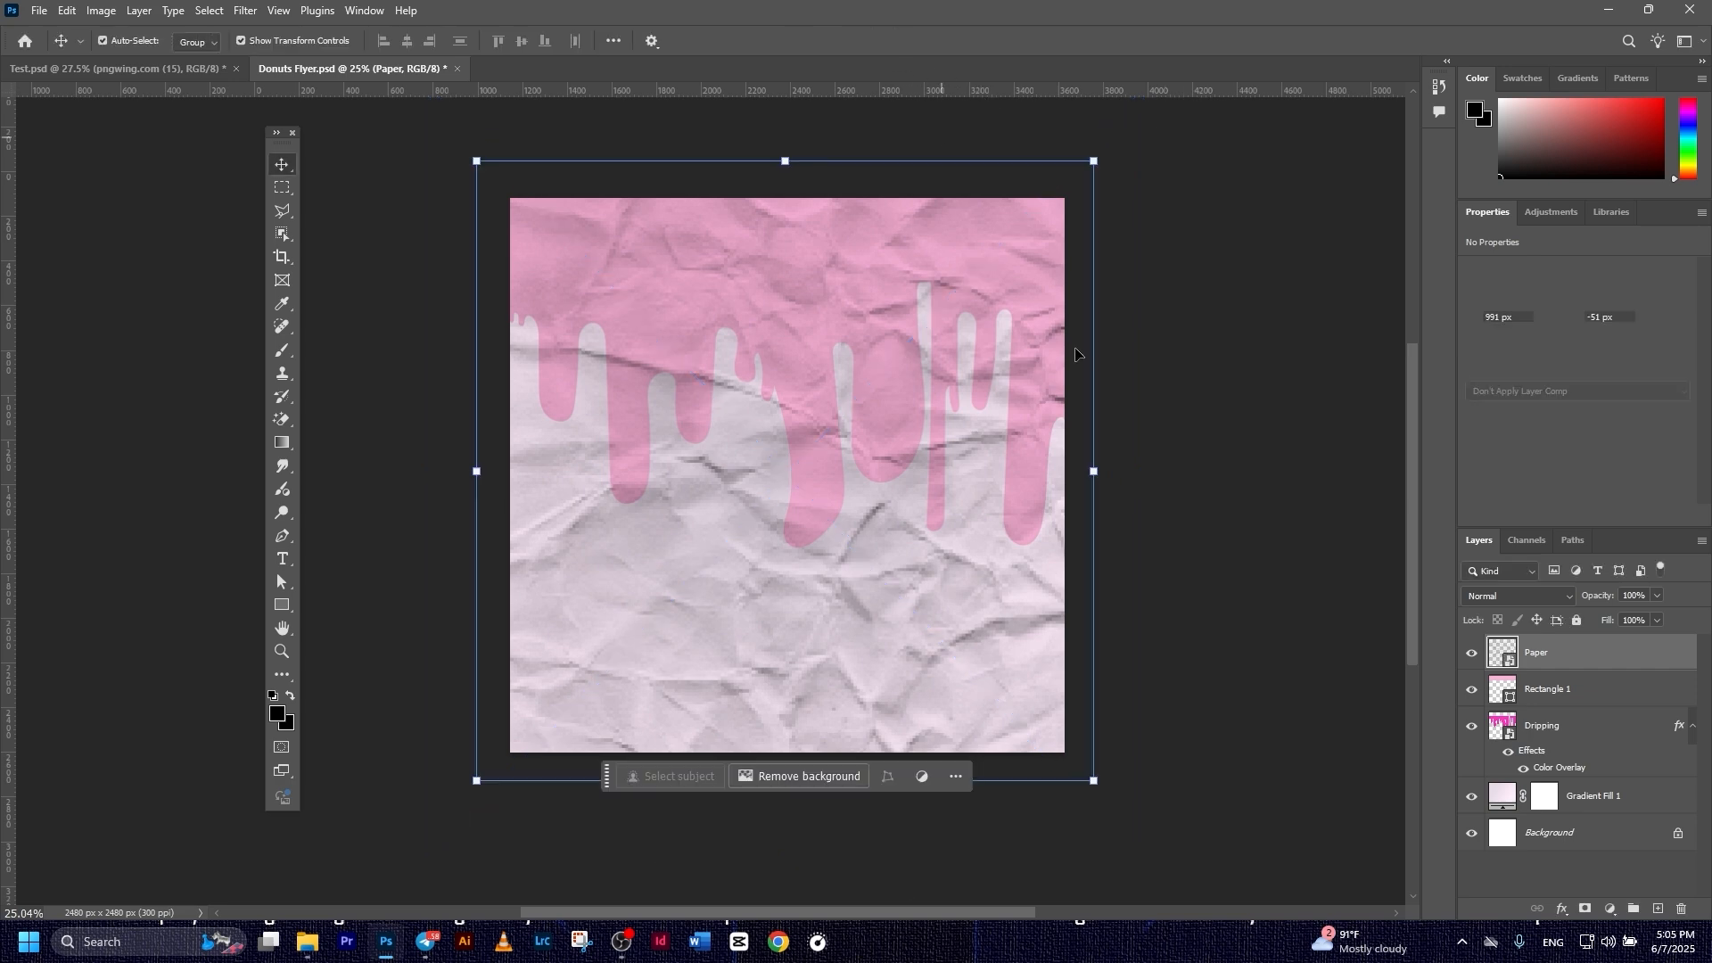
- Set the Paper layer's blend mode to Multiply and its opacity to 30%
scroll(1057, 383, "up", 2)
left_click_drag(1030, 423, 958, 424)
left_click(1144, 402)
left_click(914, 371)
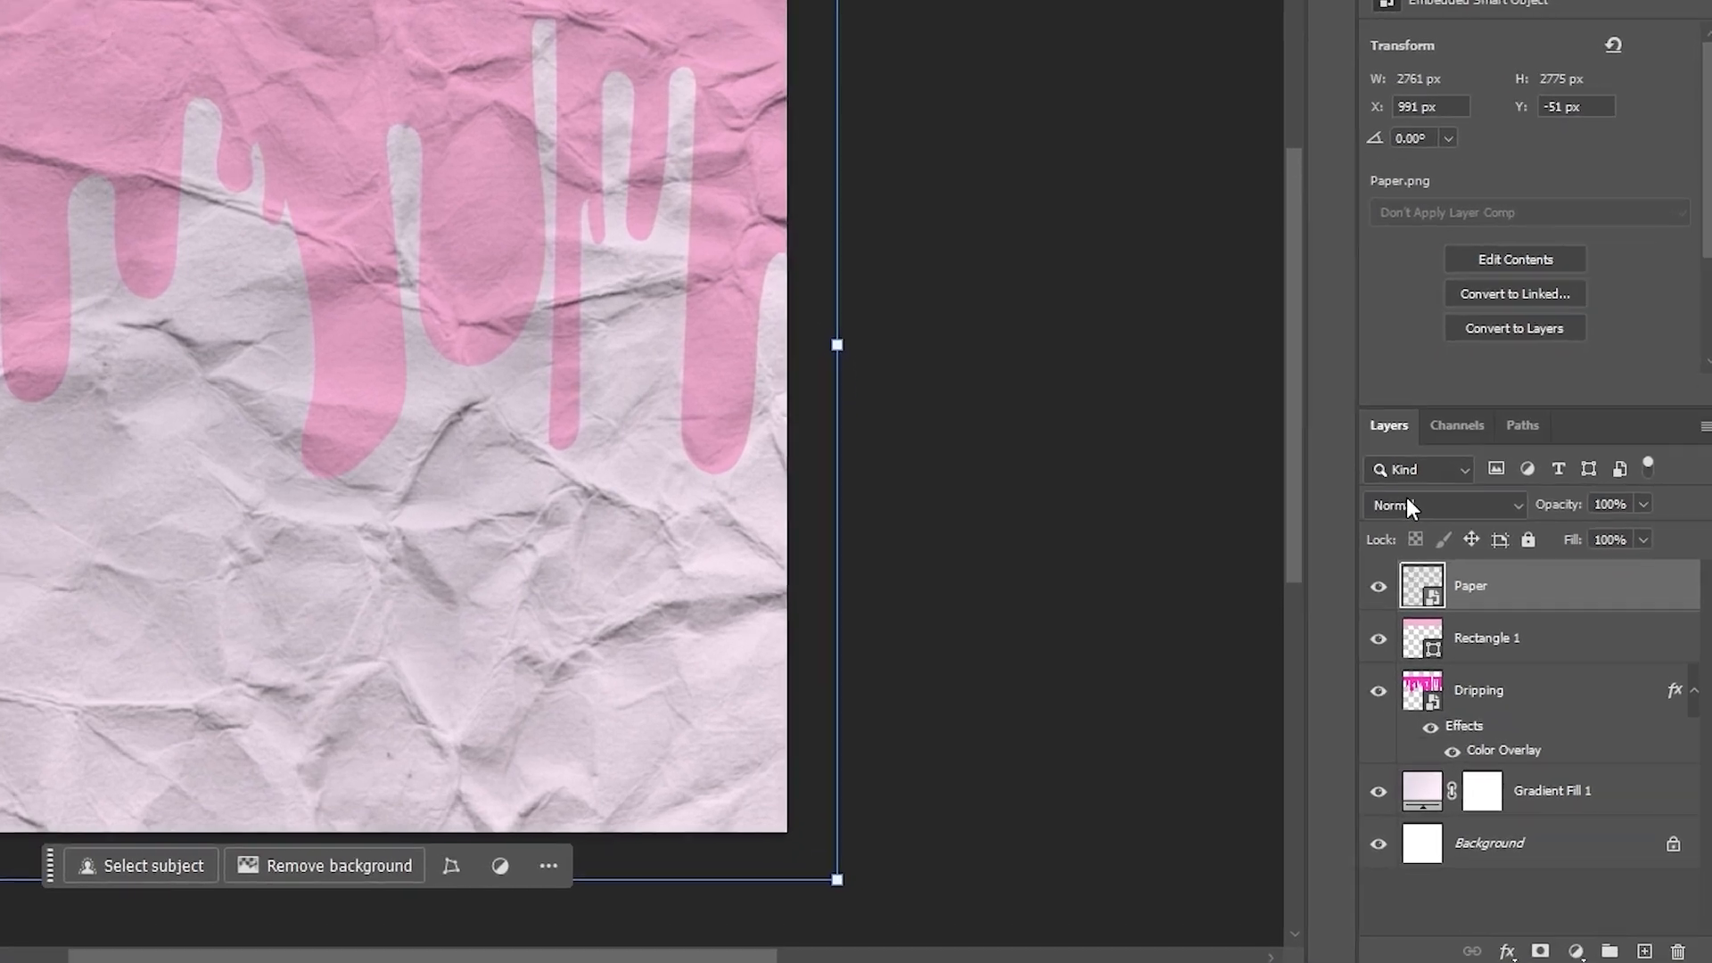
left_click(1506, 581)
left_click(1395, 337)
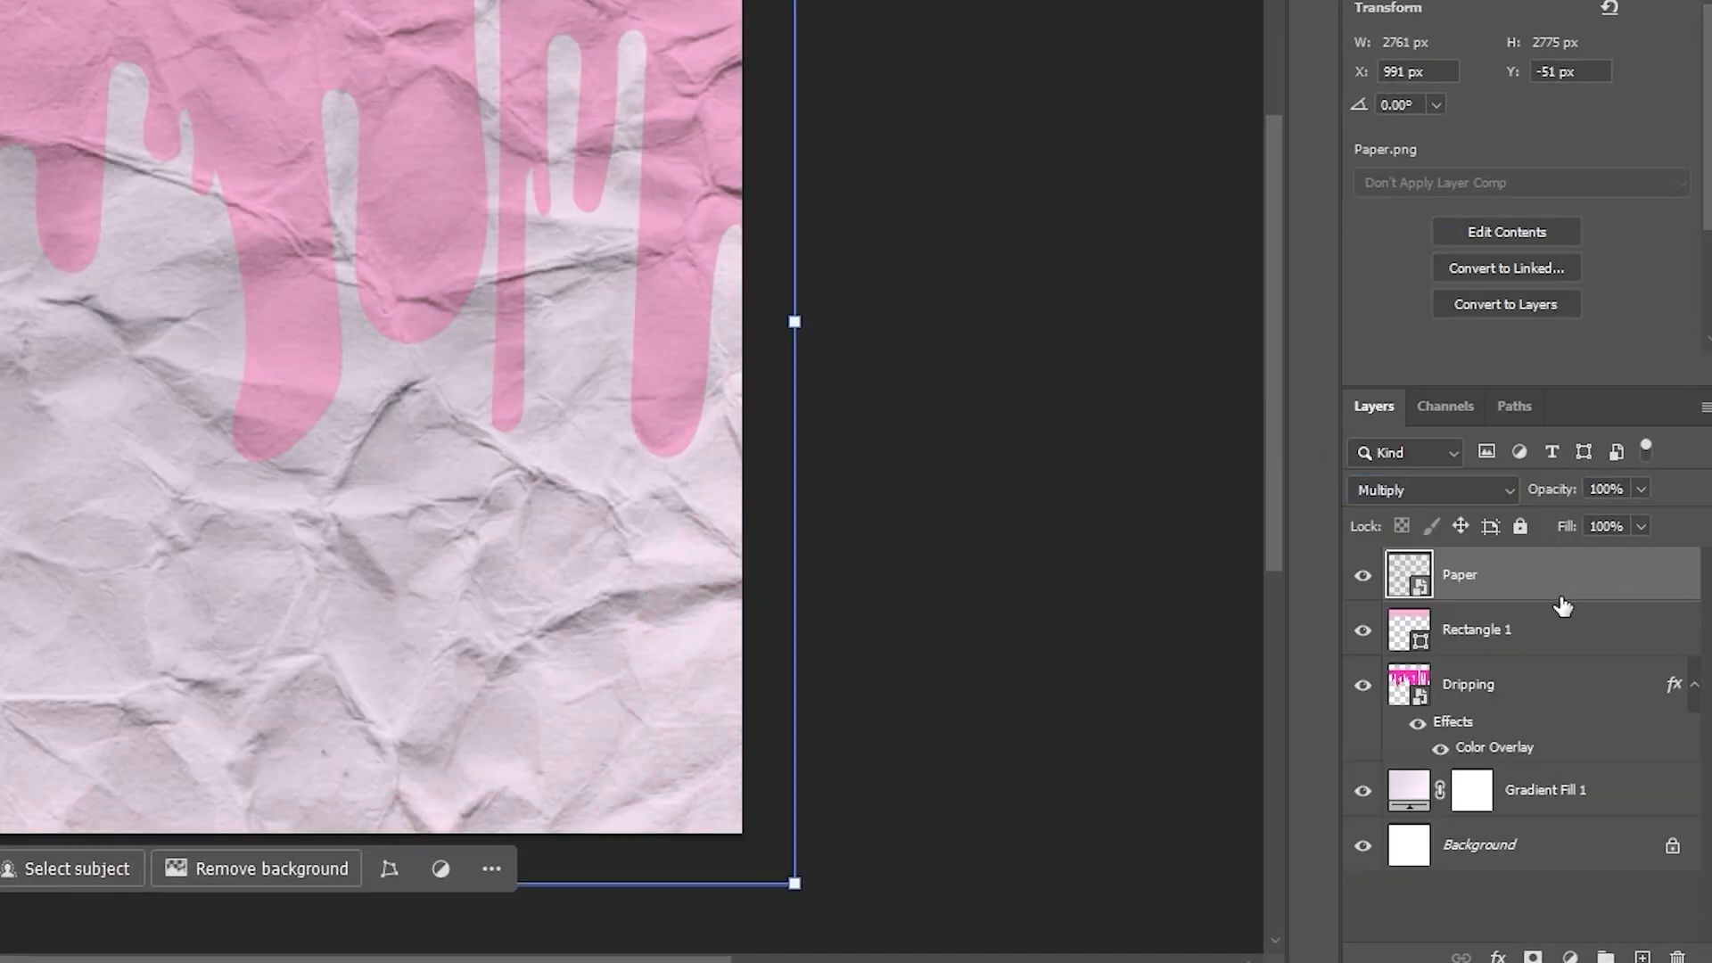
left_click(1621, 498)
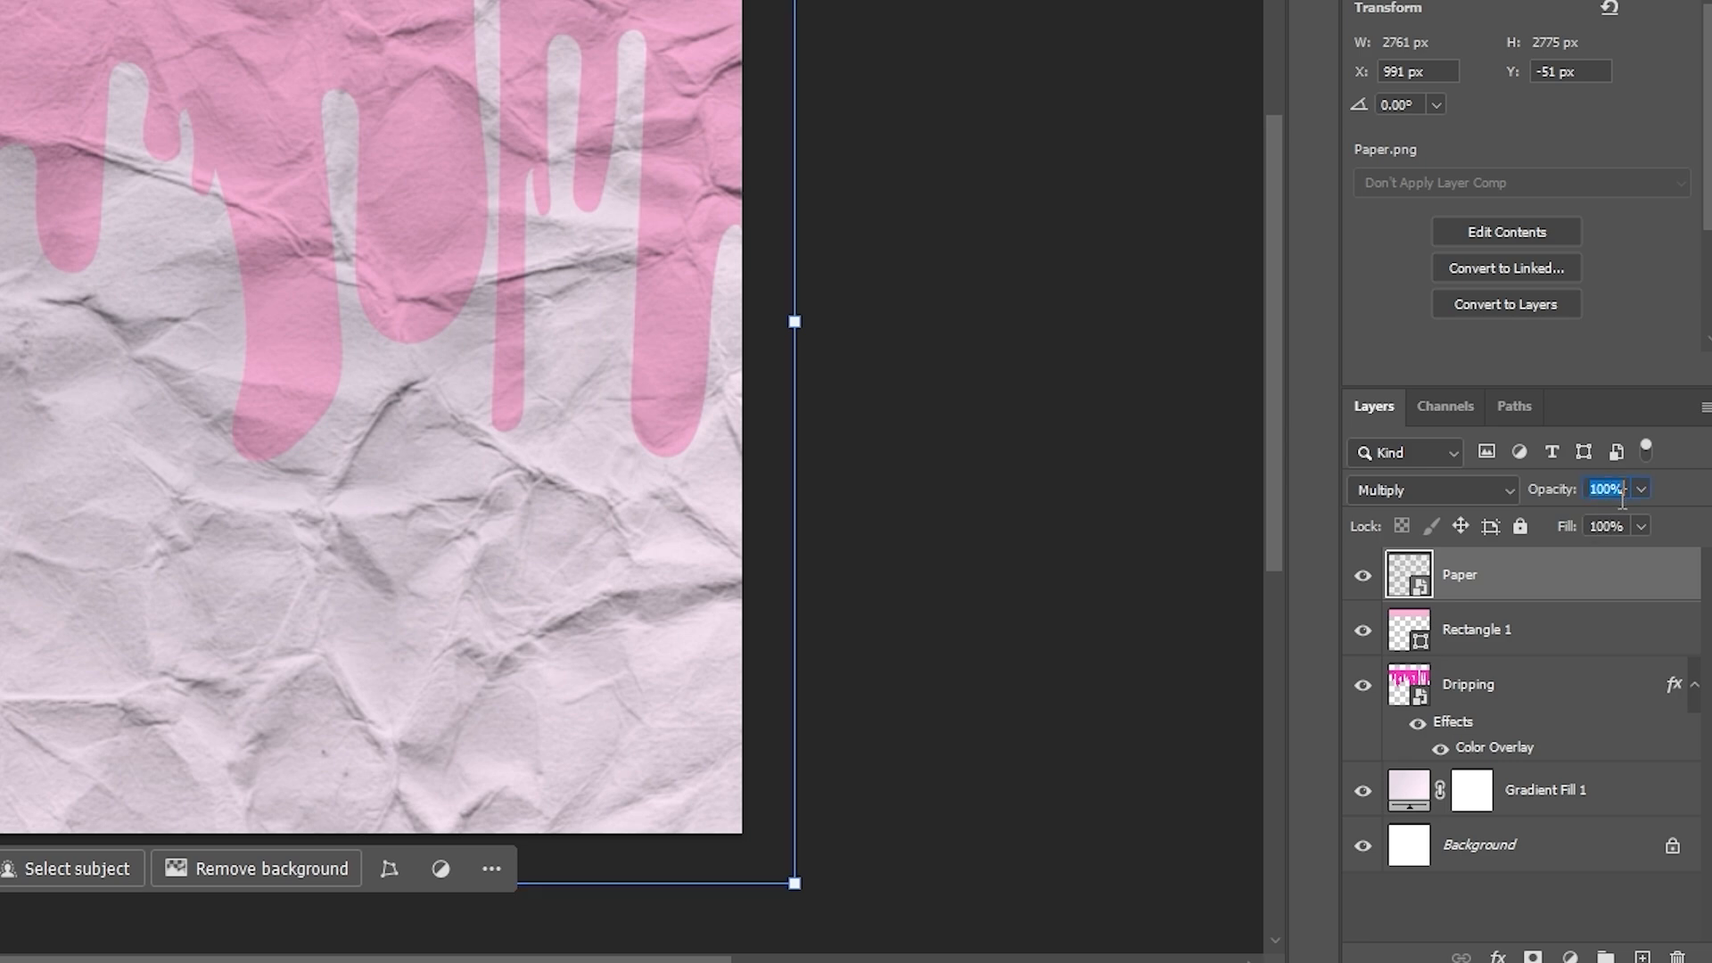
type("30")
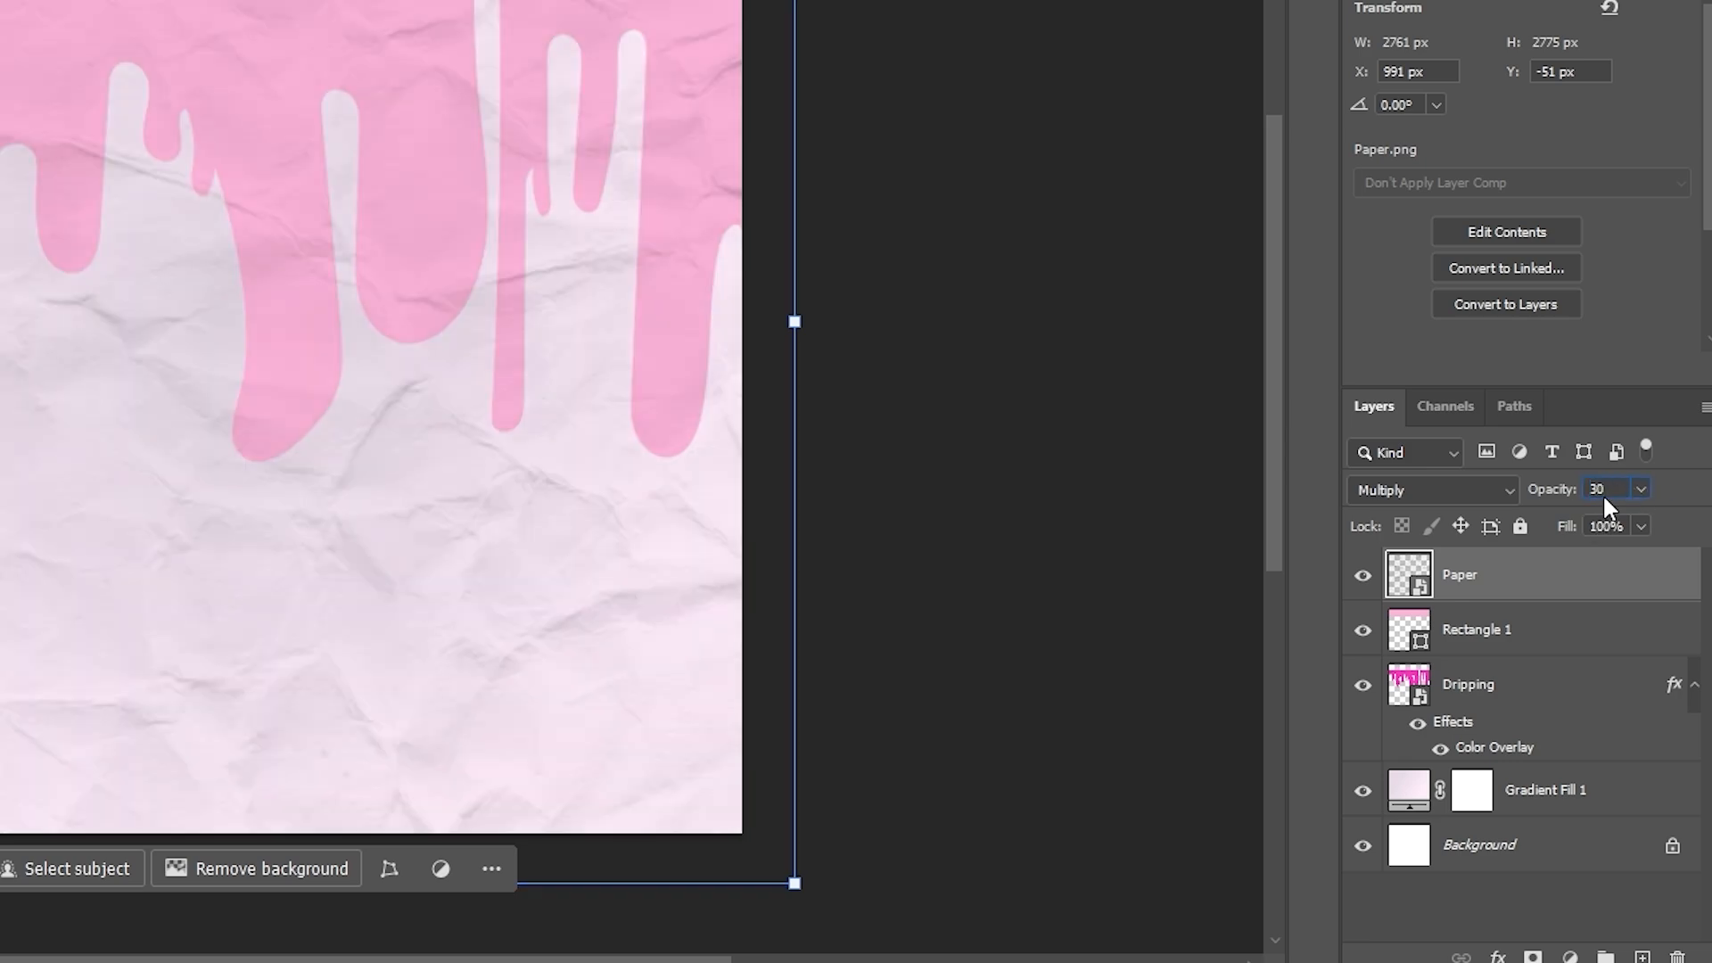
key("Return")
left_click(1019, 303)
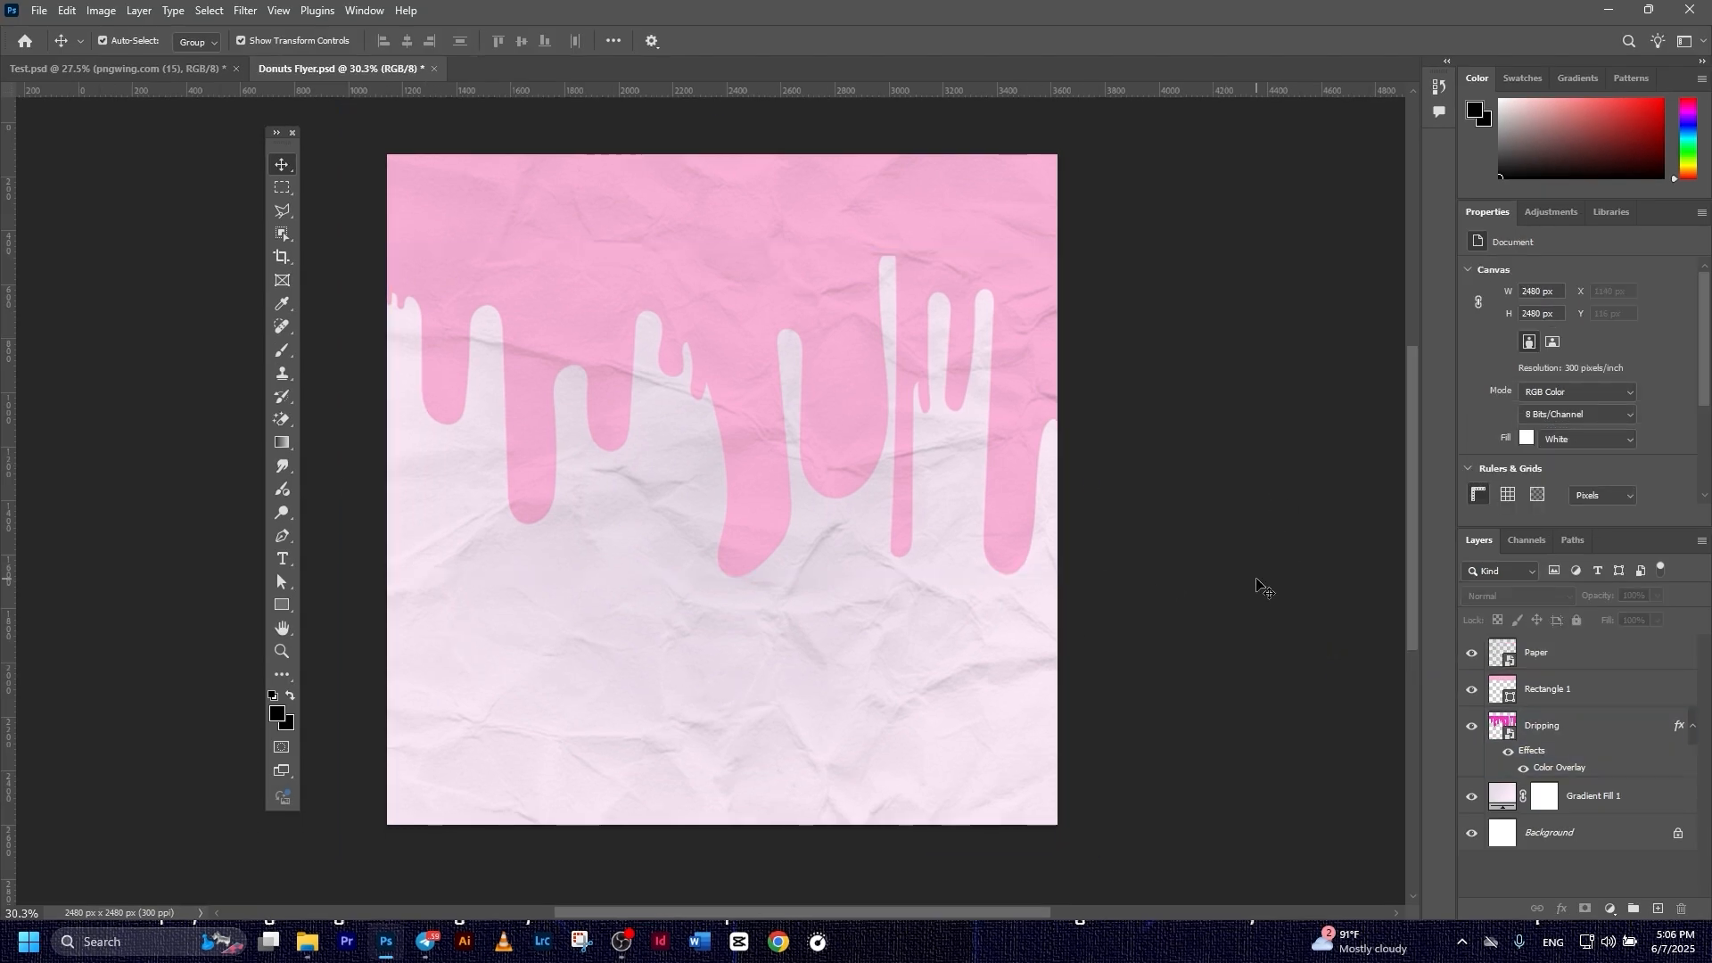
- Place Donuts.png as an embedded image above the Paper layer, scaled to about 53% and centered horizontally, slightly below the canvas's middle
left_click(1643, 668)
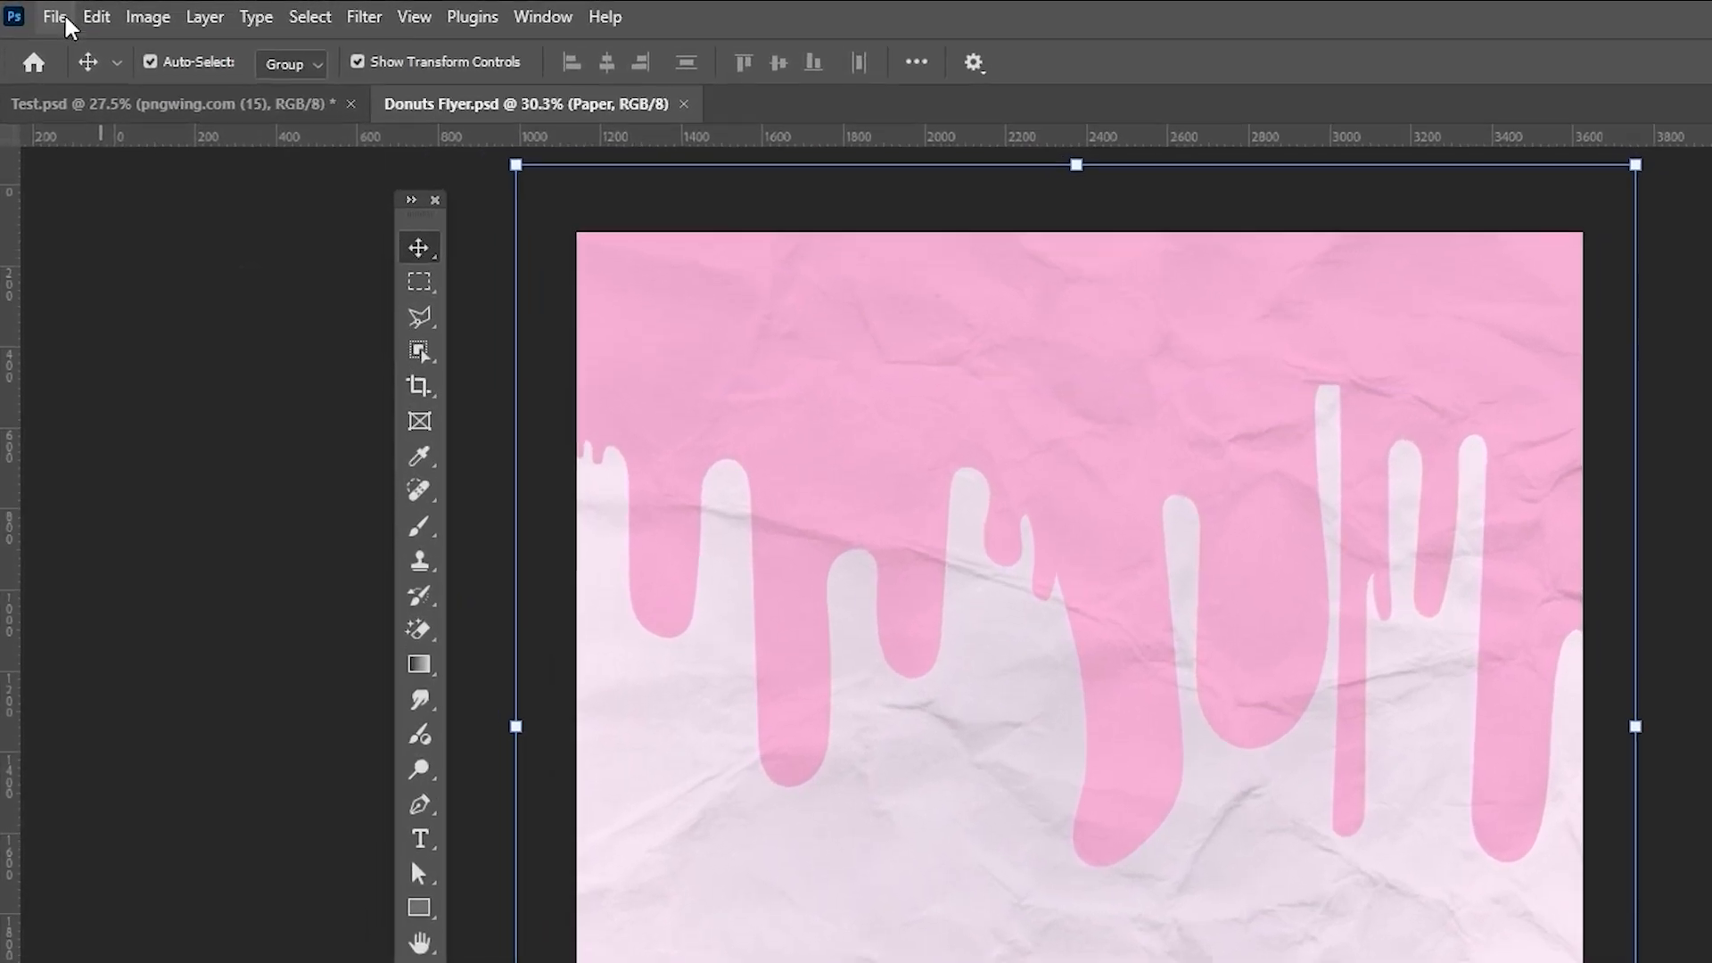
left_click(45, 13)
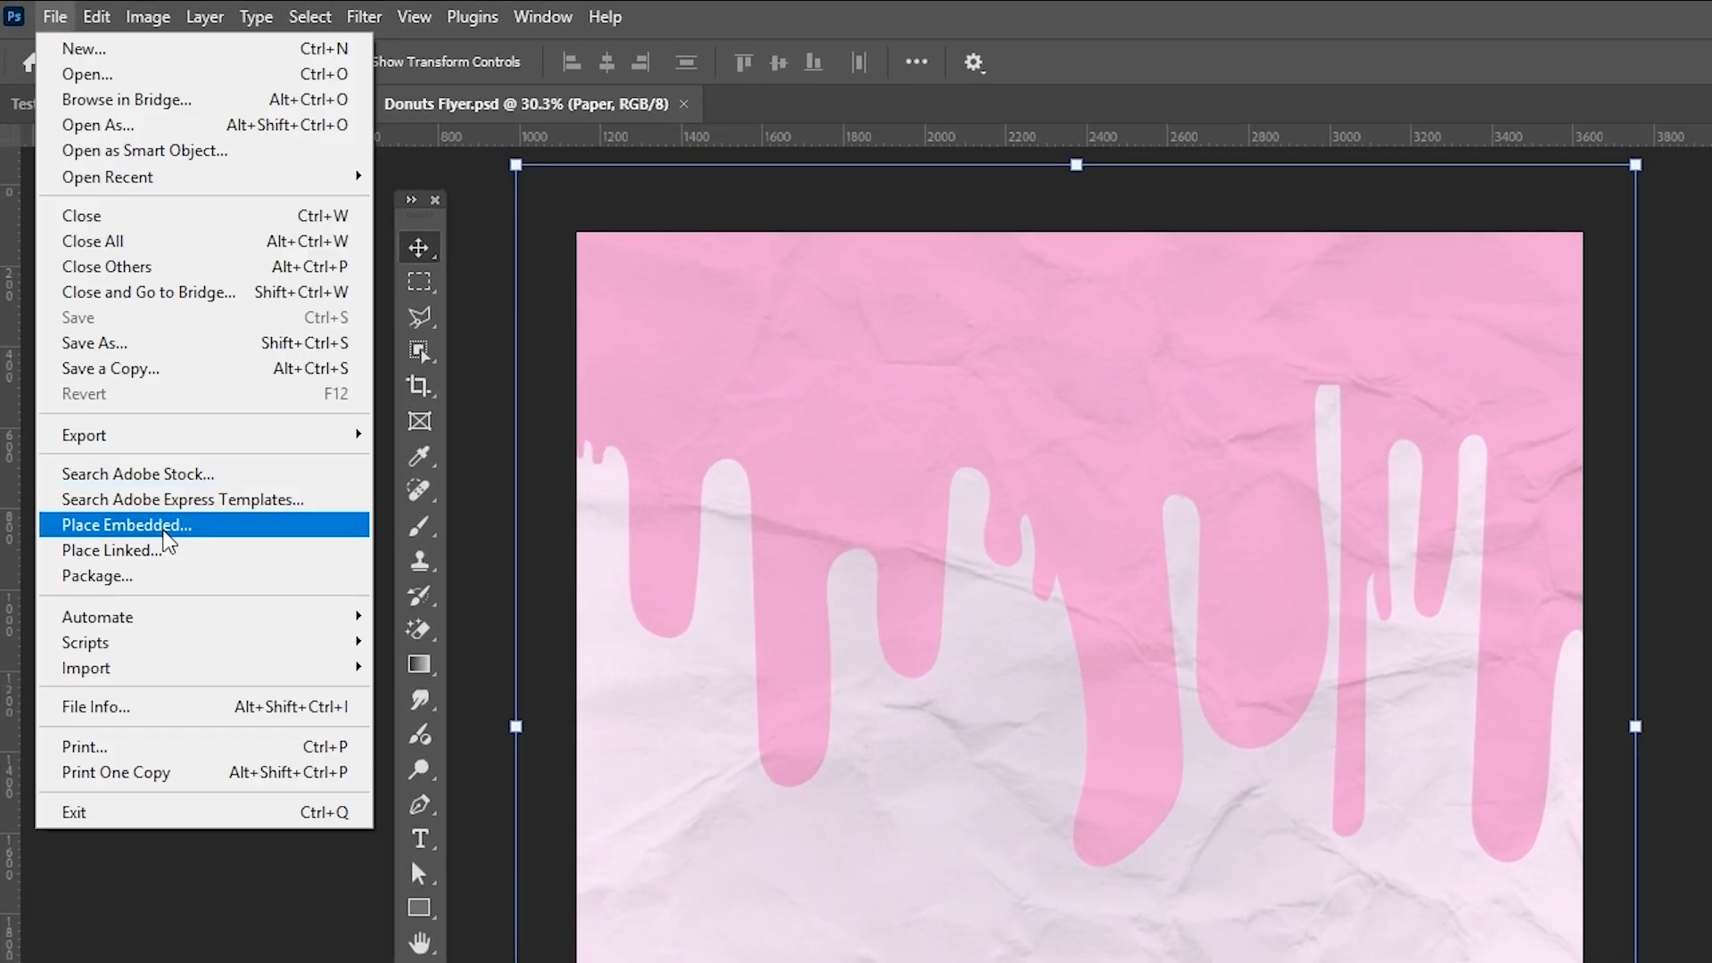
left_click(164, 533)
double_click(462, 248)
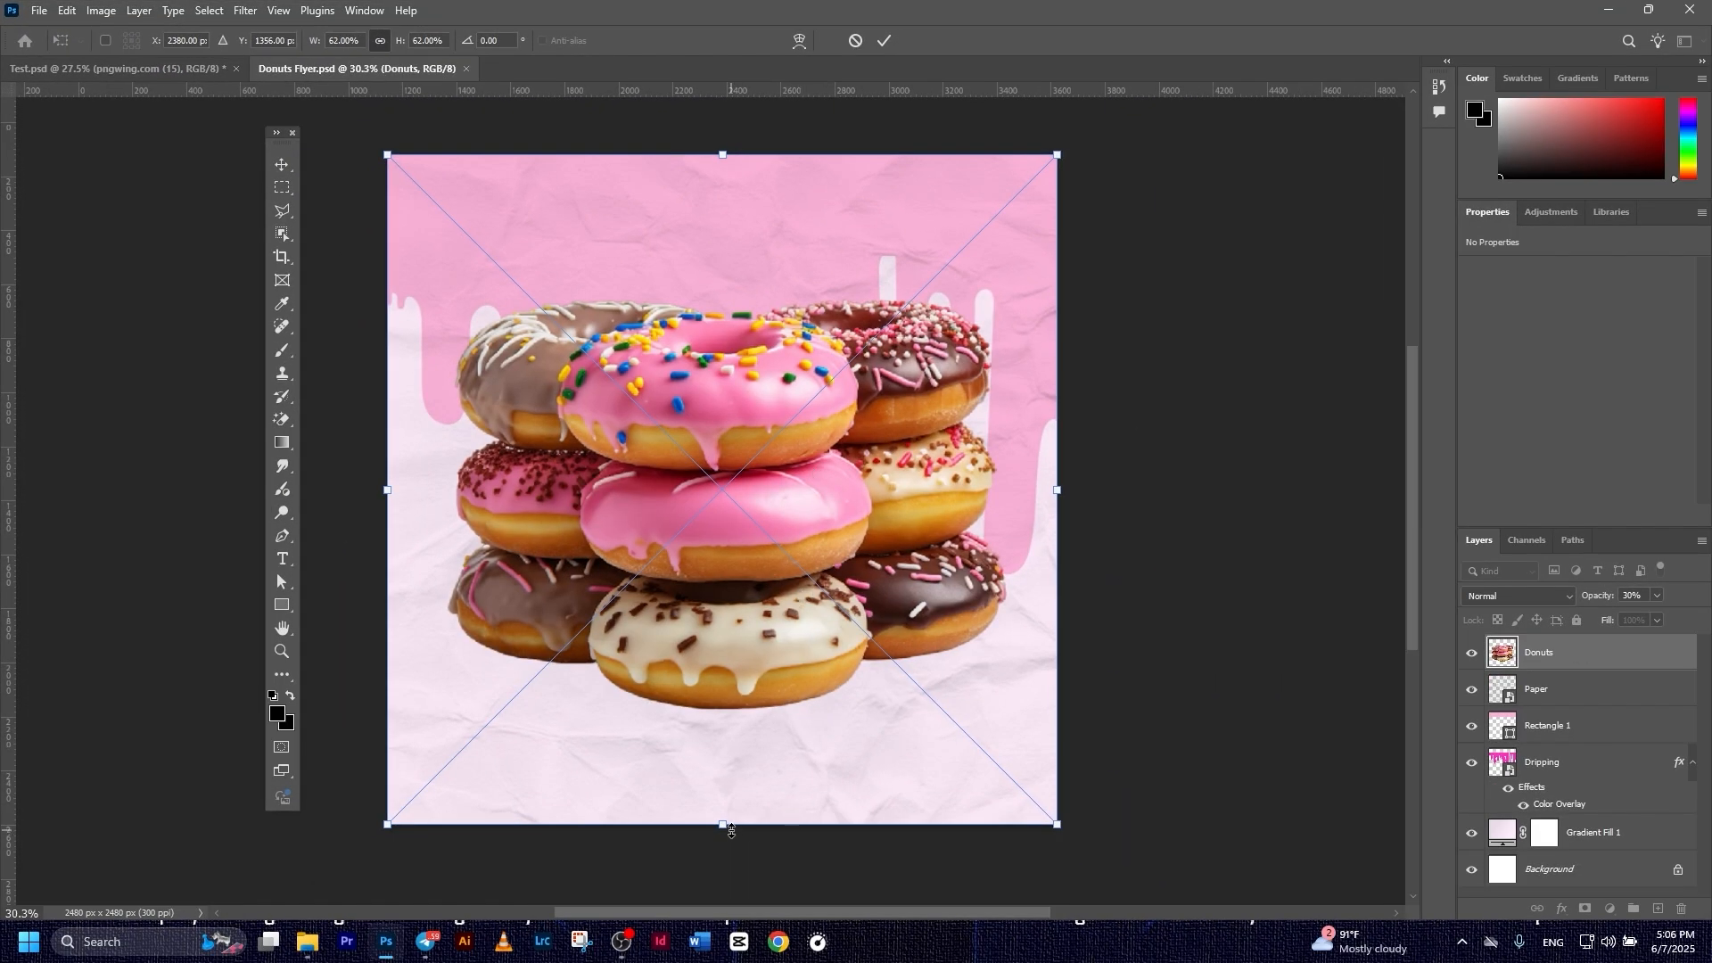
left_click_drag(731, 831, 731, 786)
left_click_drag(740, 612, 739, 648)
left_click_drag(715, 813, 715, 769)
left_click_drag(729, 619, 730, 635)
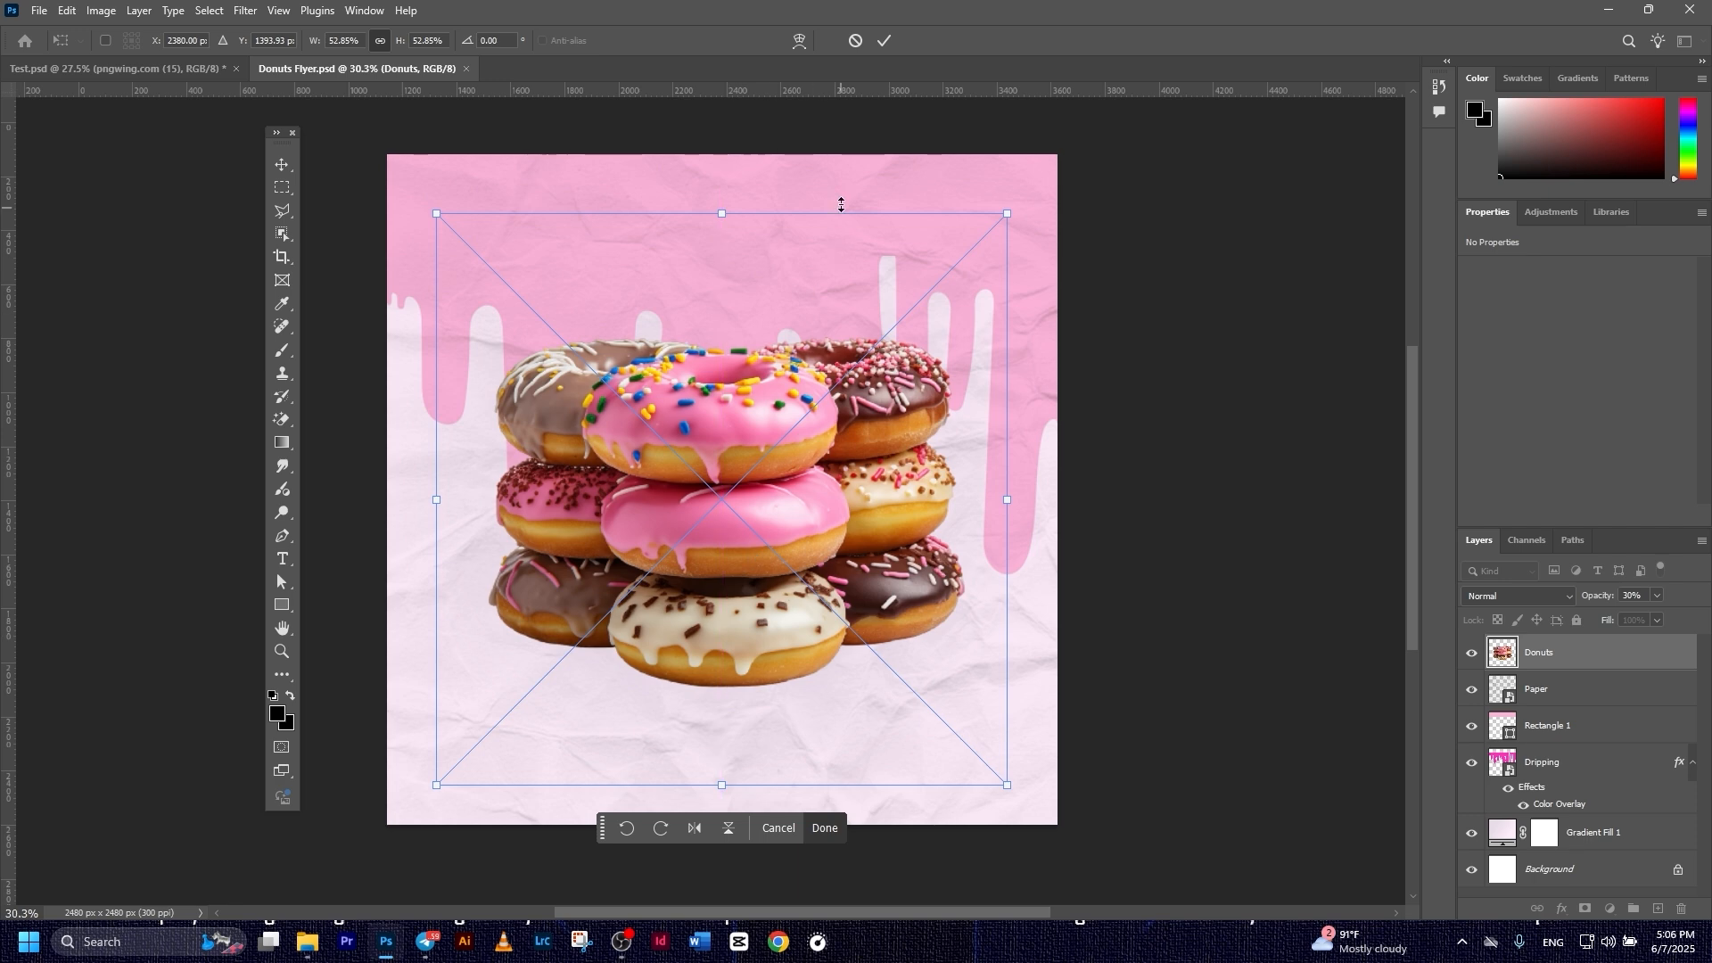
left_click(888, 46)
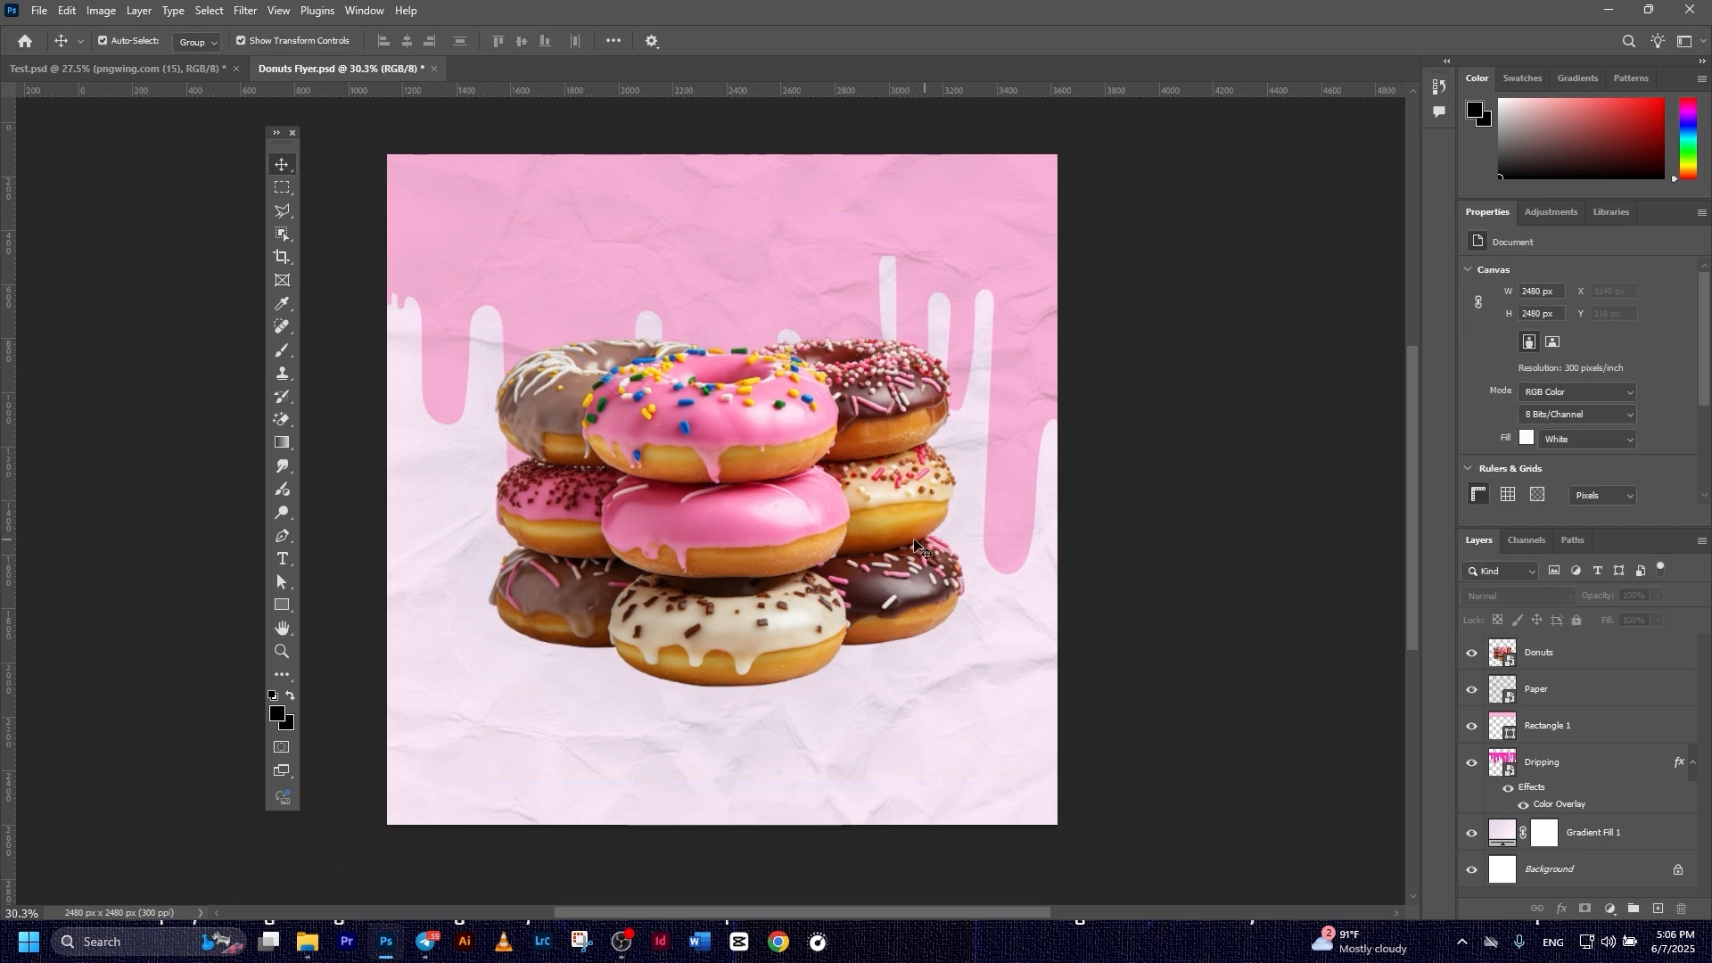
left_click(1159, 464)
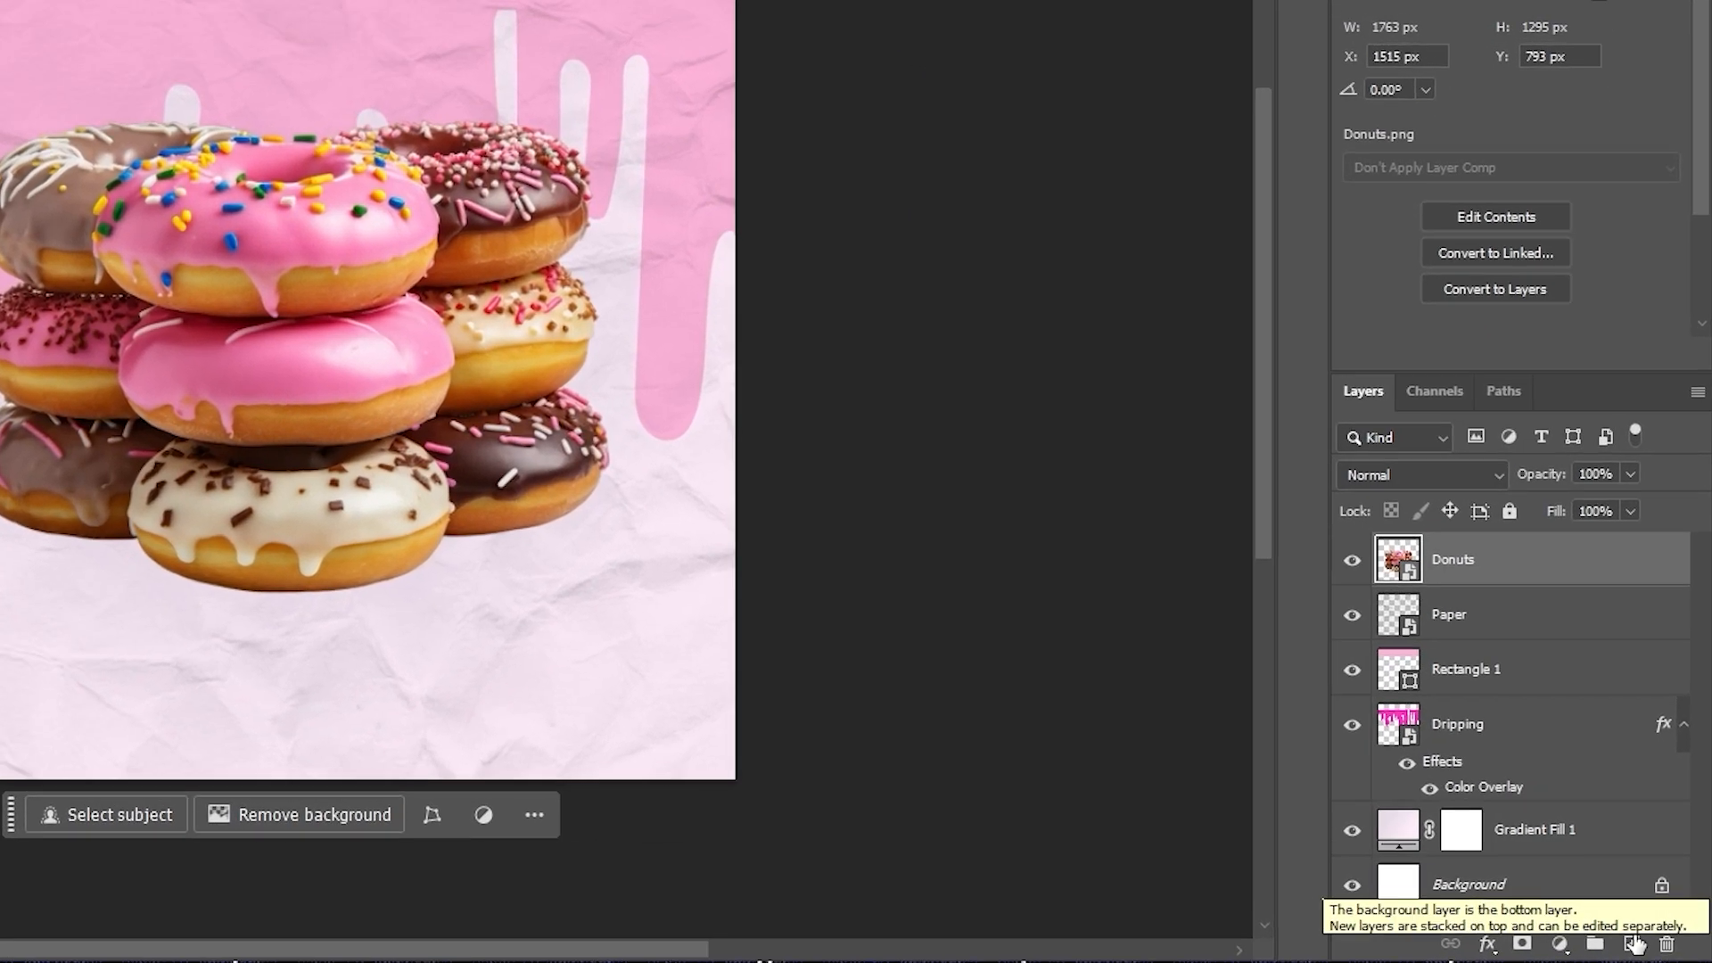
- Add a new layer directly below Donuts and set up a Soft Round brush flattened to a thin ellipse at a 30° angle
left_click(1658, 909)
left_click_drag(1502, 571, 1490, 642)
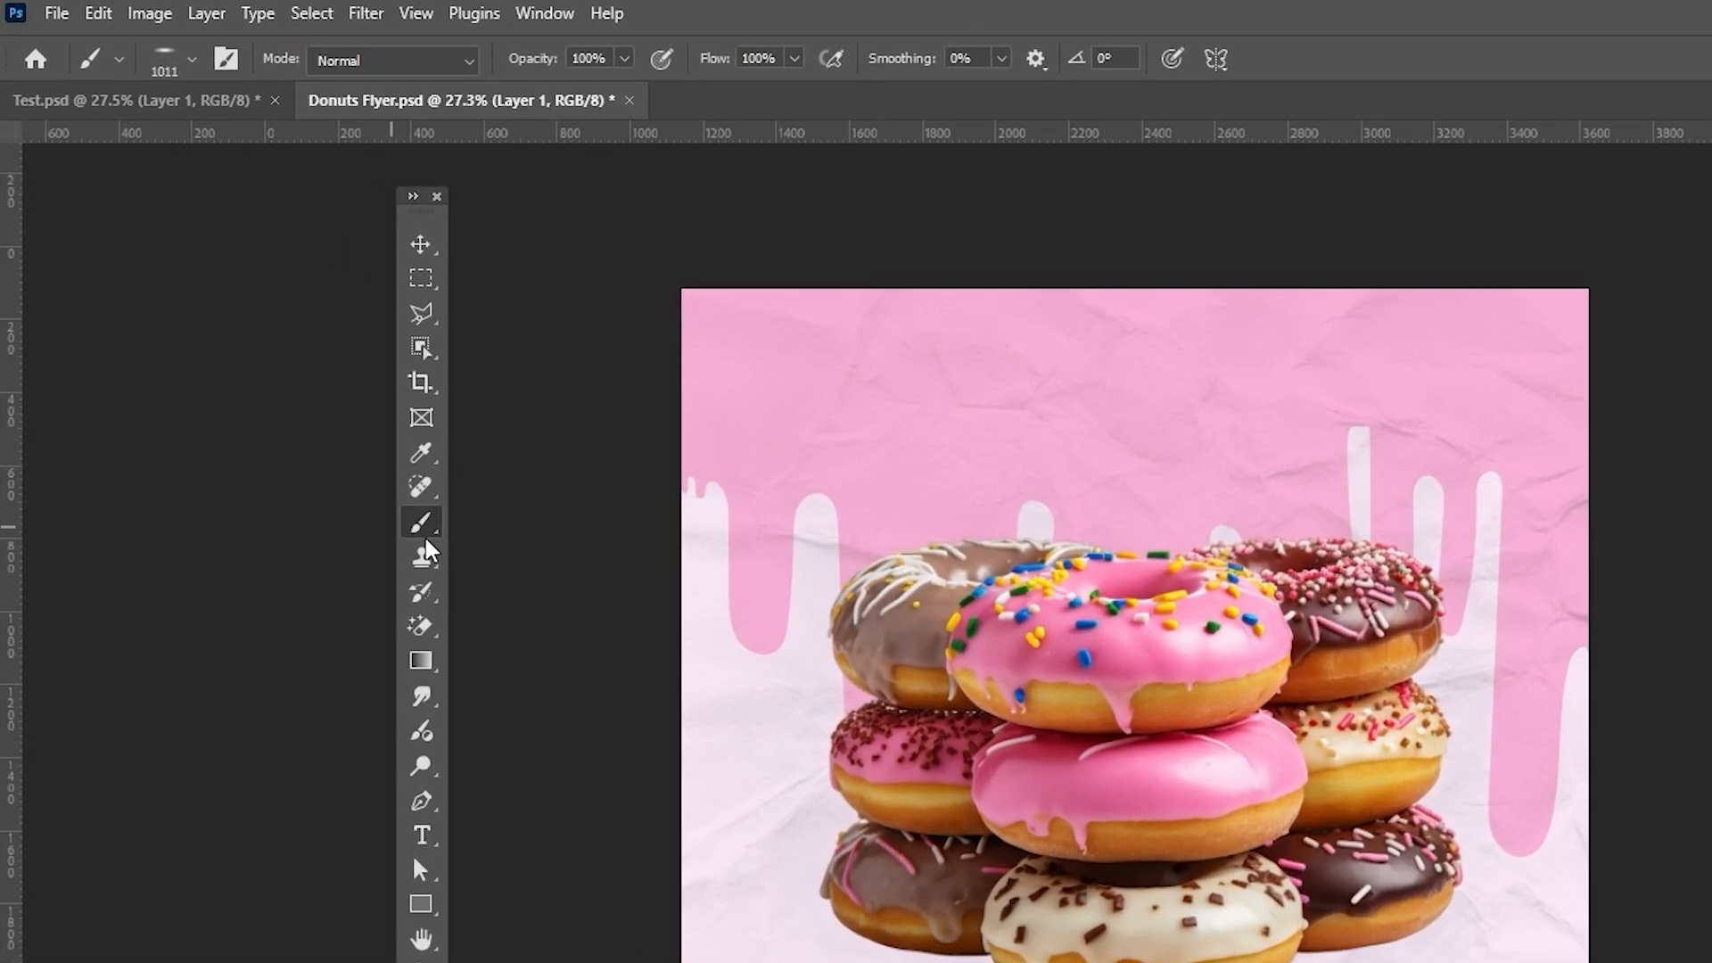
left_click(191, 63)
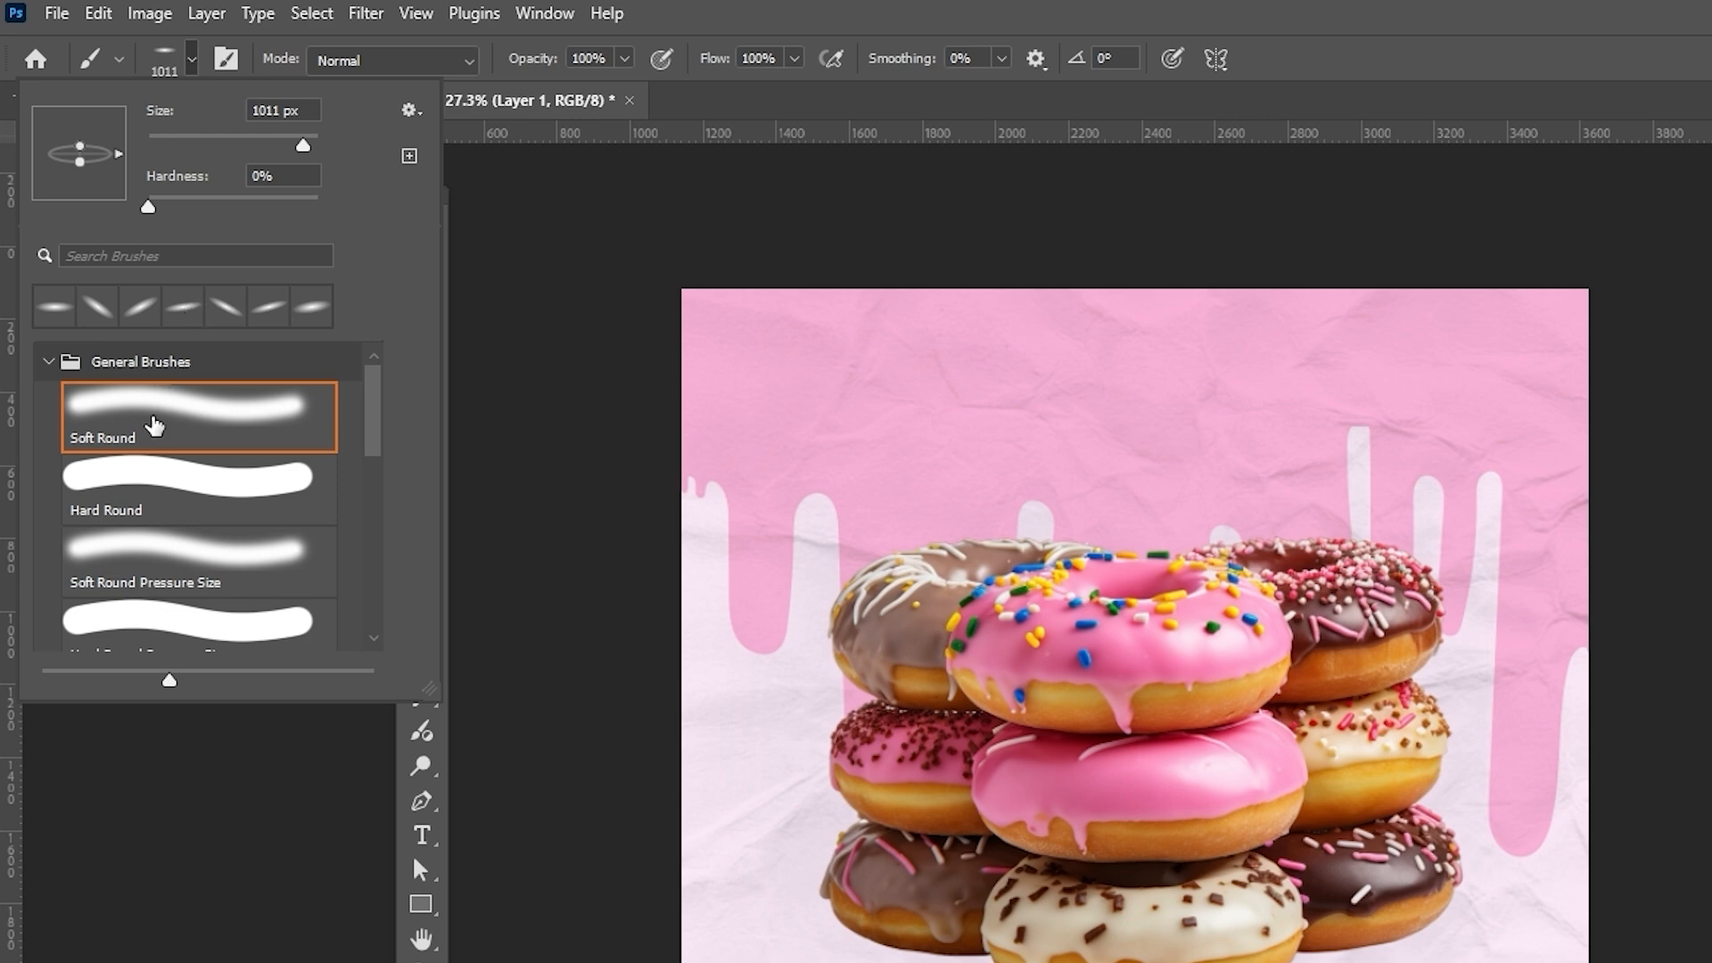
left_click(154, 426)
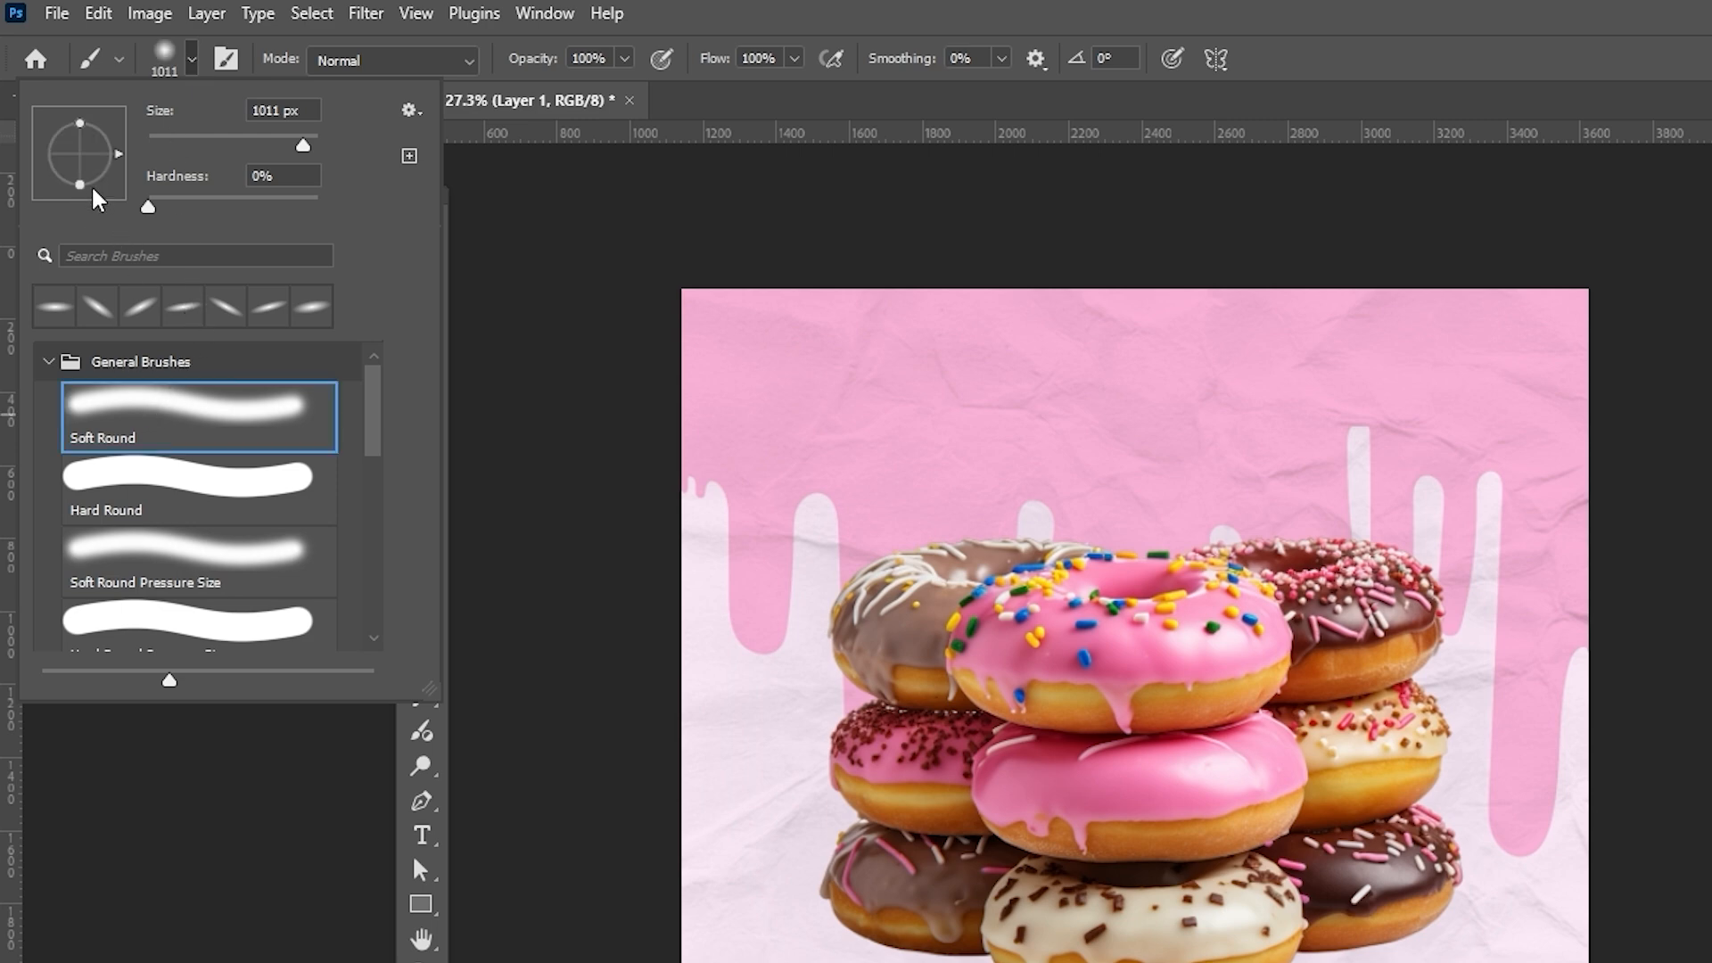
left_click_drag(82, 124, 81, 163)
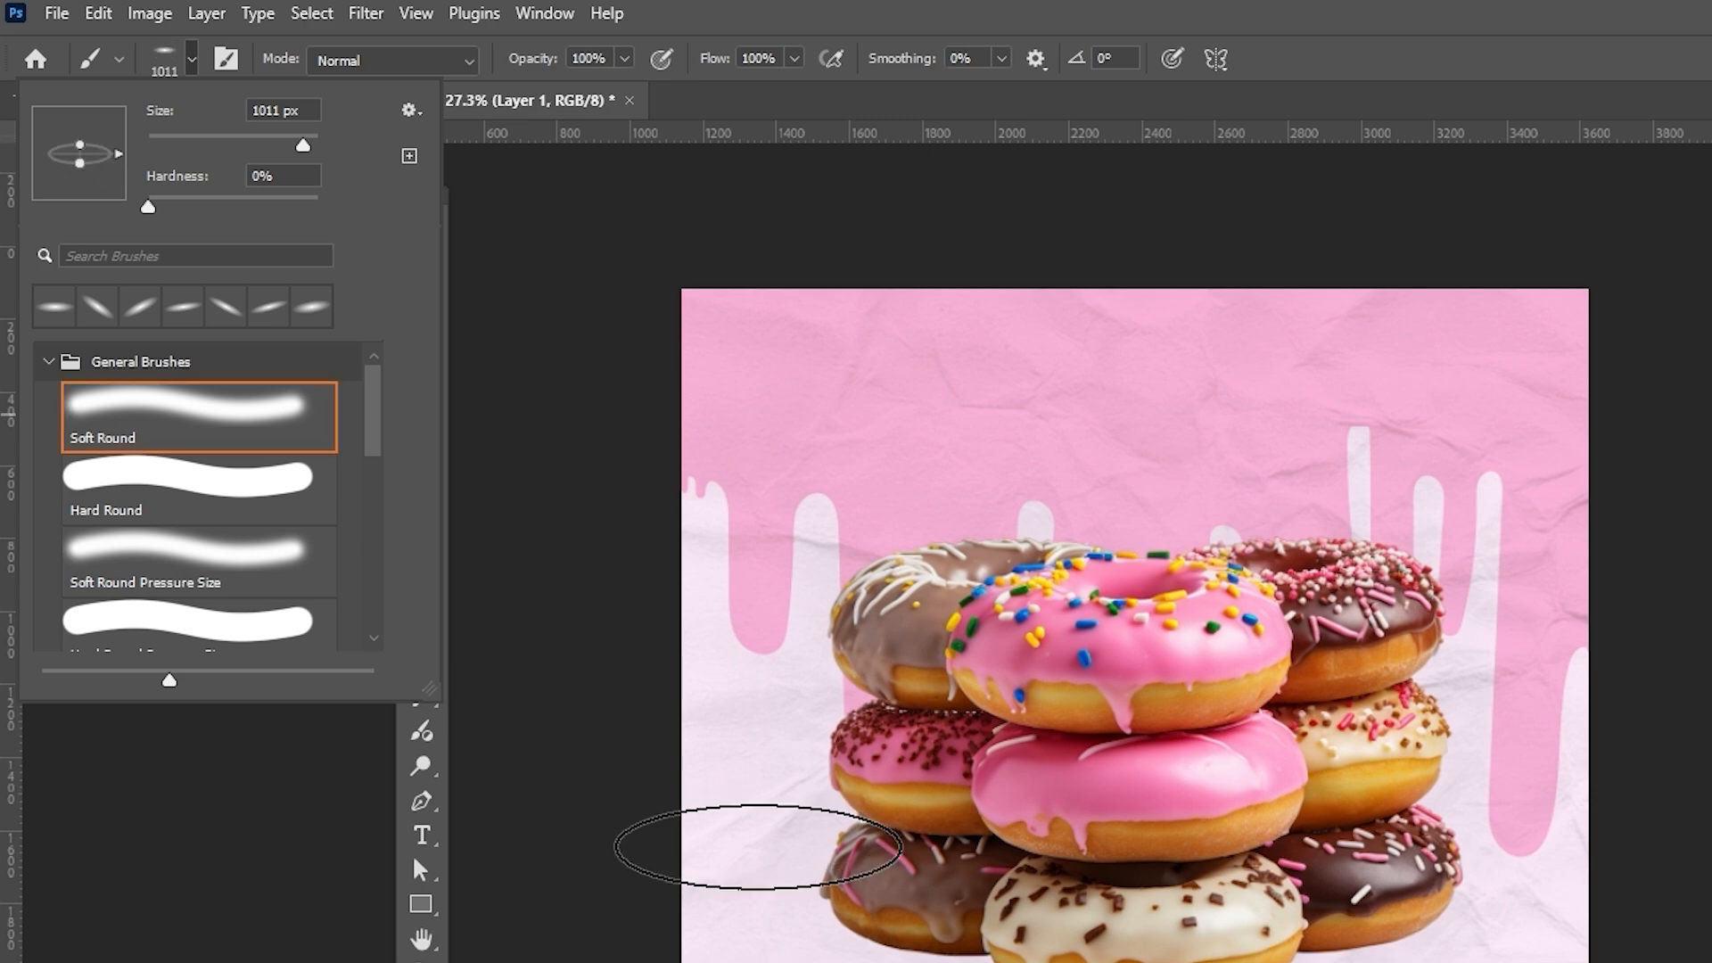
left_click_drag(116, 162, 119, 139)
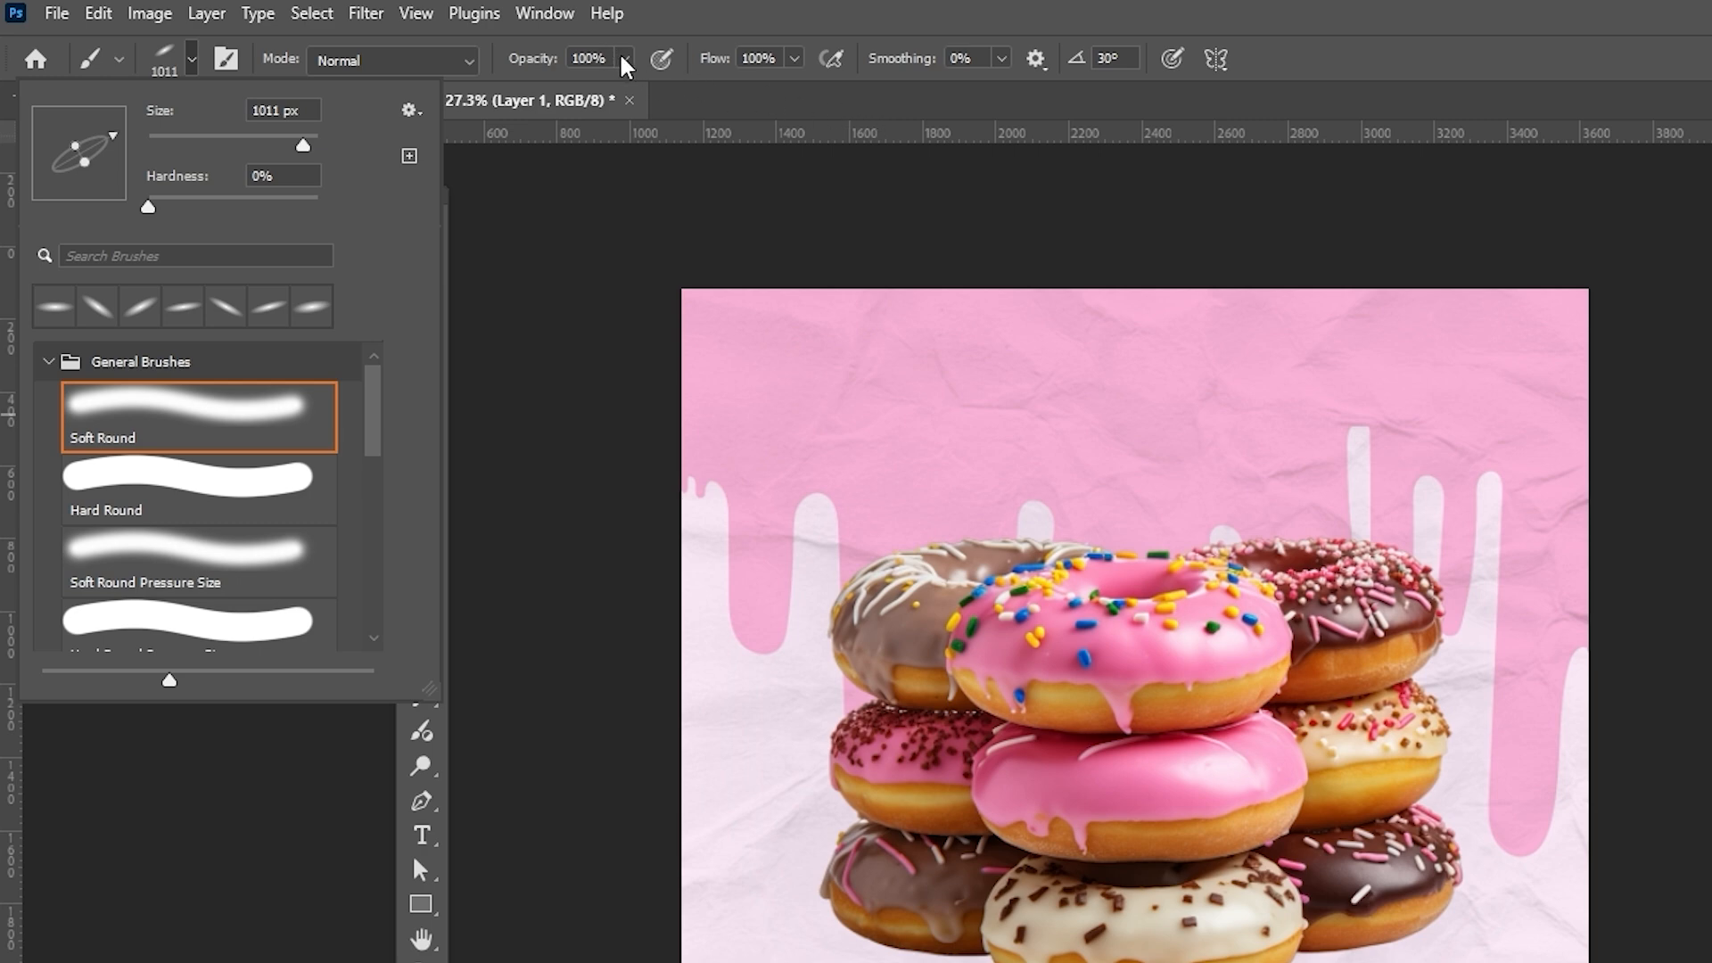
left_click(623, 59)
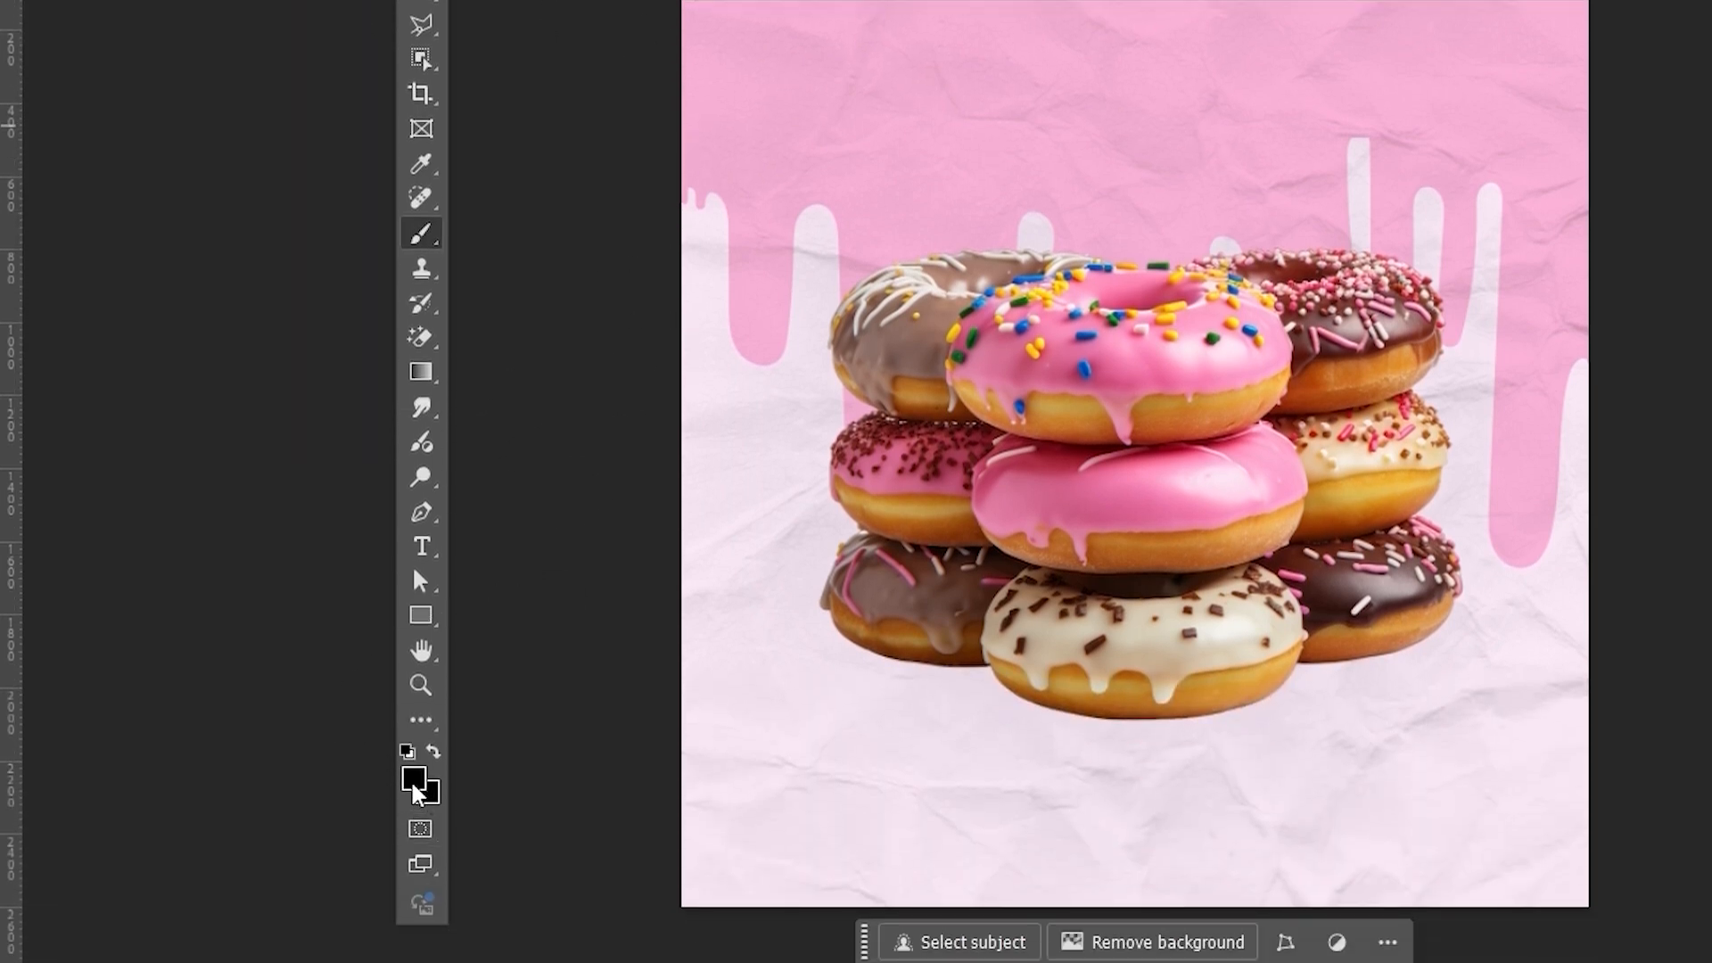
- Paint a soft black shadow on the new layer beneath the left and lower edges of the donut stack
key("i")
key("b")
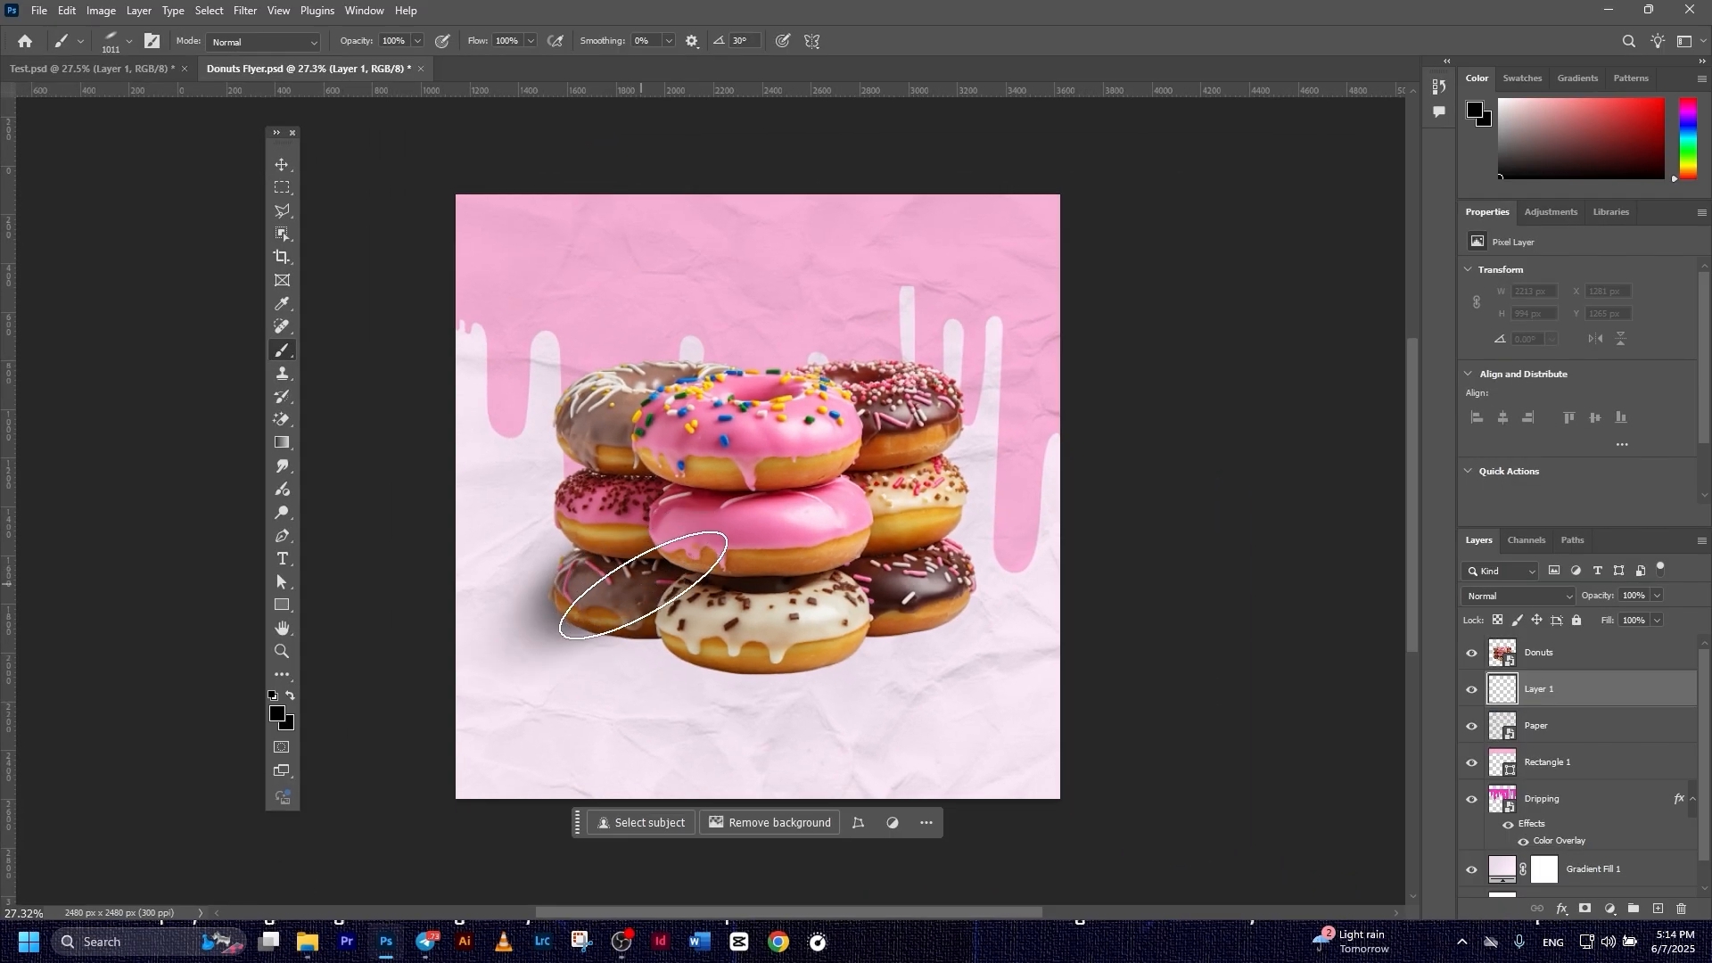
mouse_move(643, 586)
left_mouse_down()
mouse_move(670, 579)
mouse_move(743, 621)
mouse_move(714, 631)
mouse_move(861, 613)
mouse_move(834, 727)
left_mouse_up()
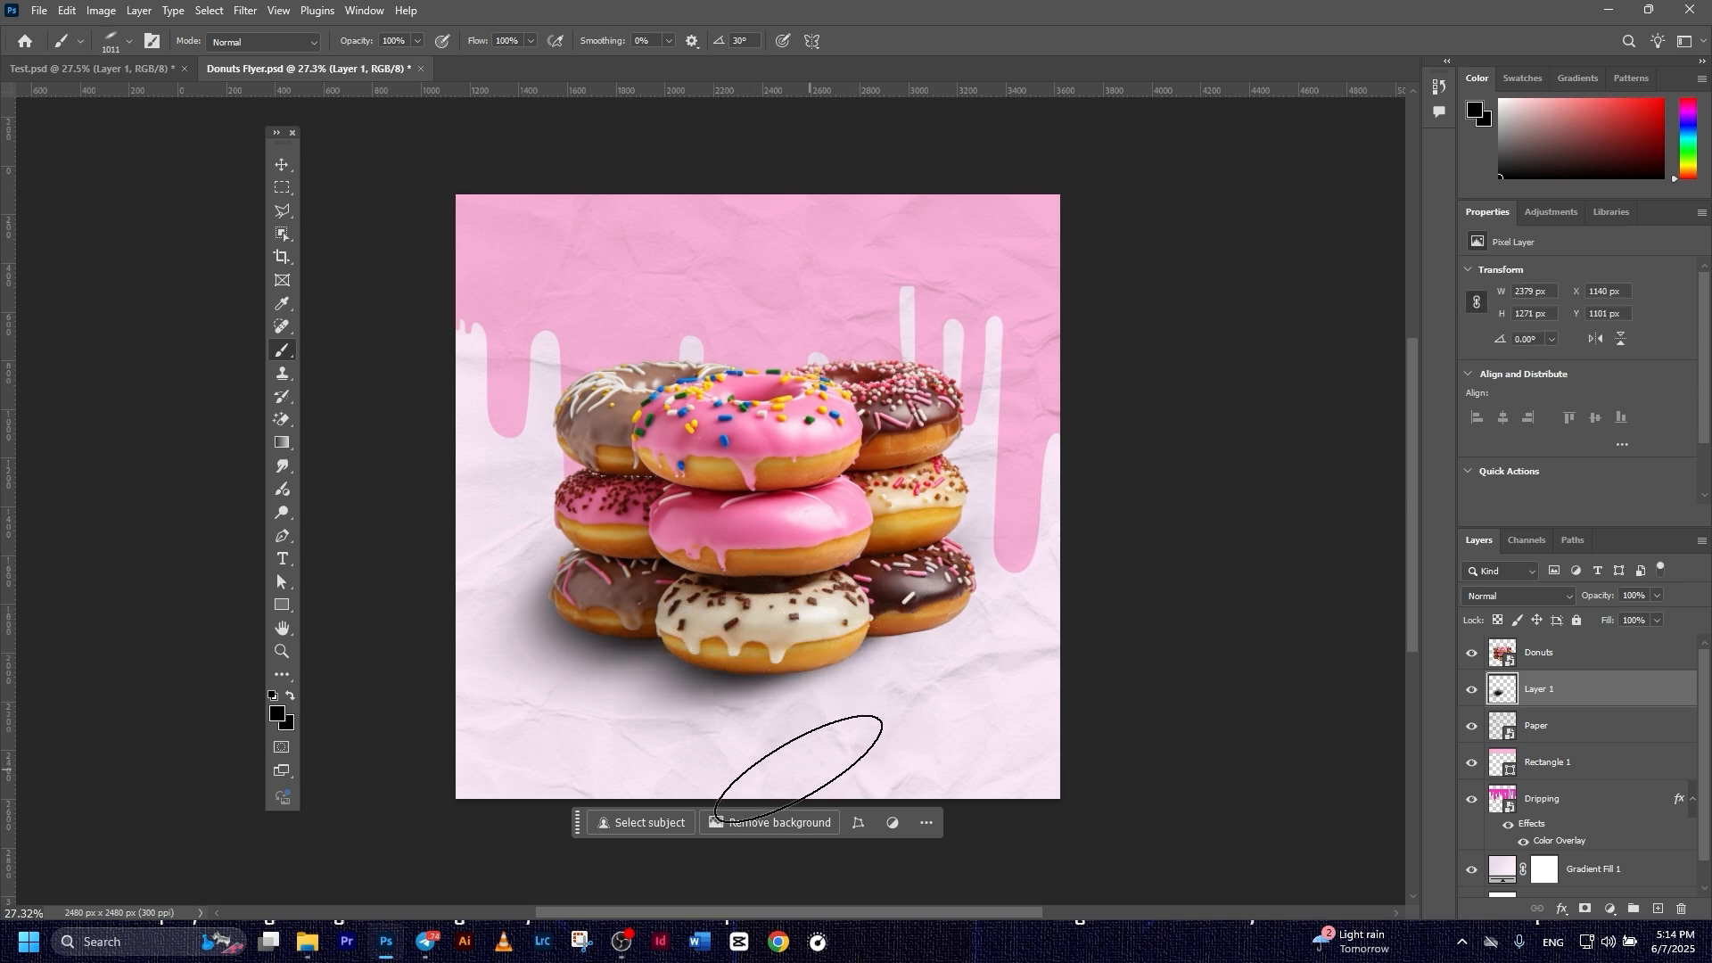
- Set the brush angle to -30° and paint the matching soft black shadow beneath the right side of the donut stack
left_click(129, 41)
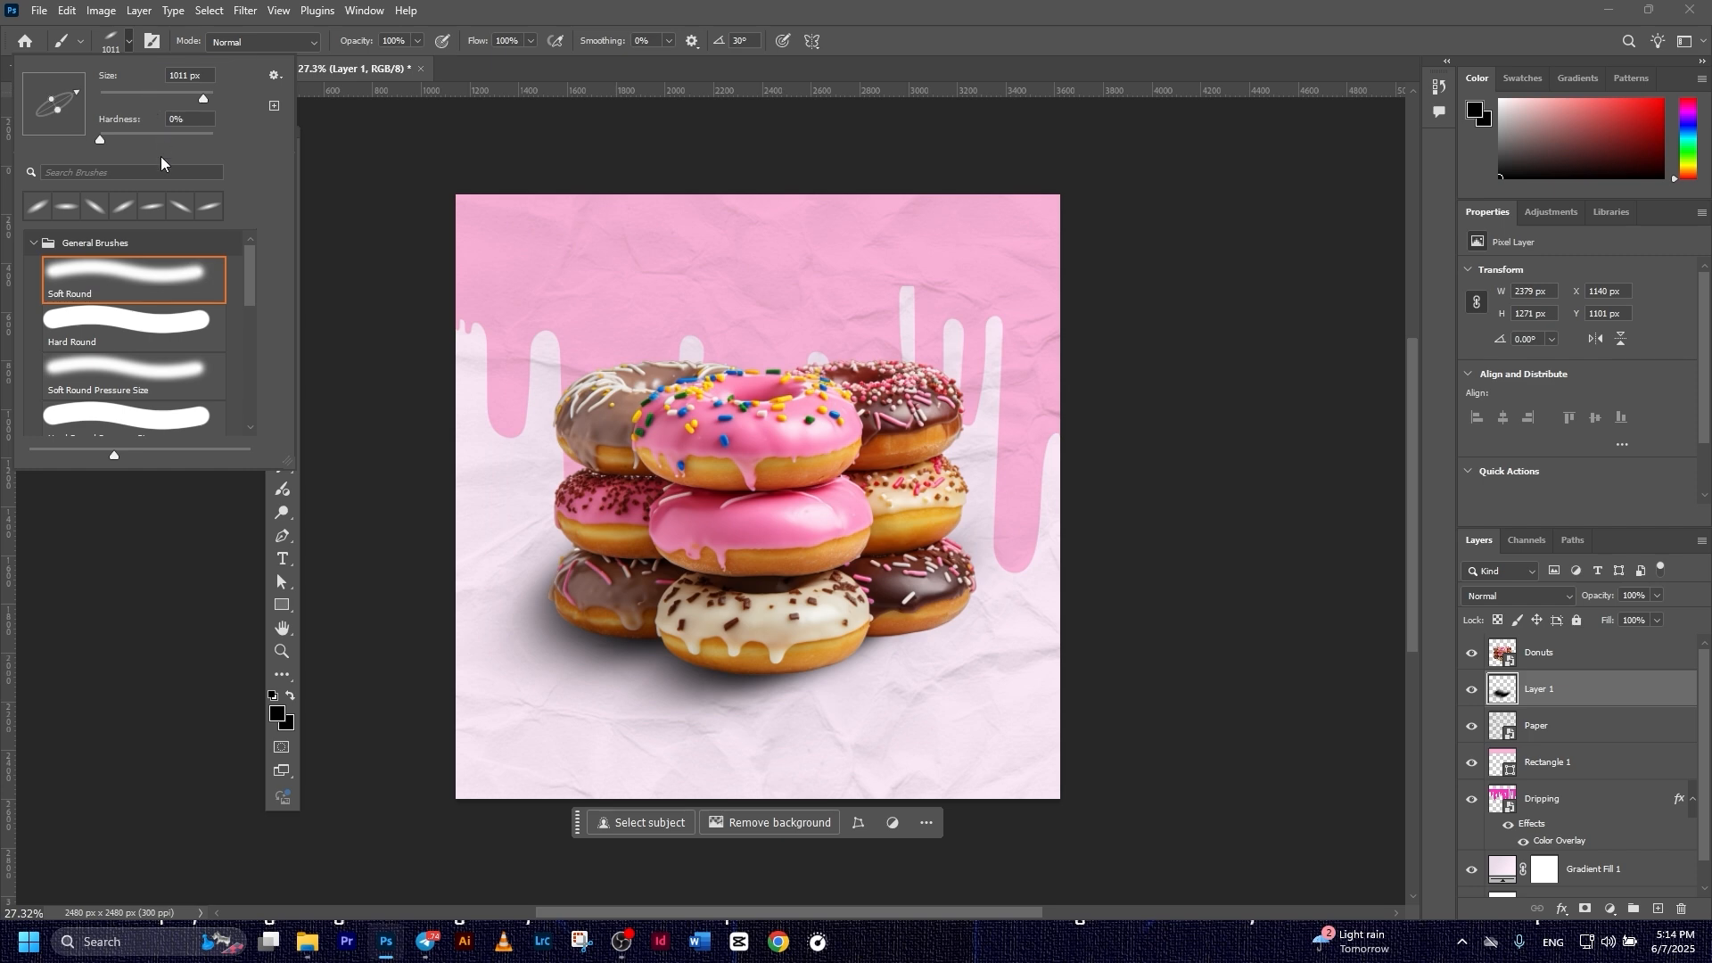
left_click_drag(85, 122, 85, 123)
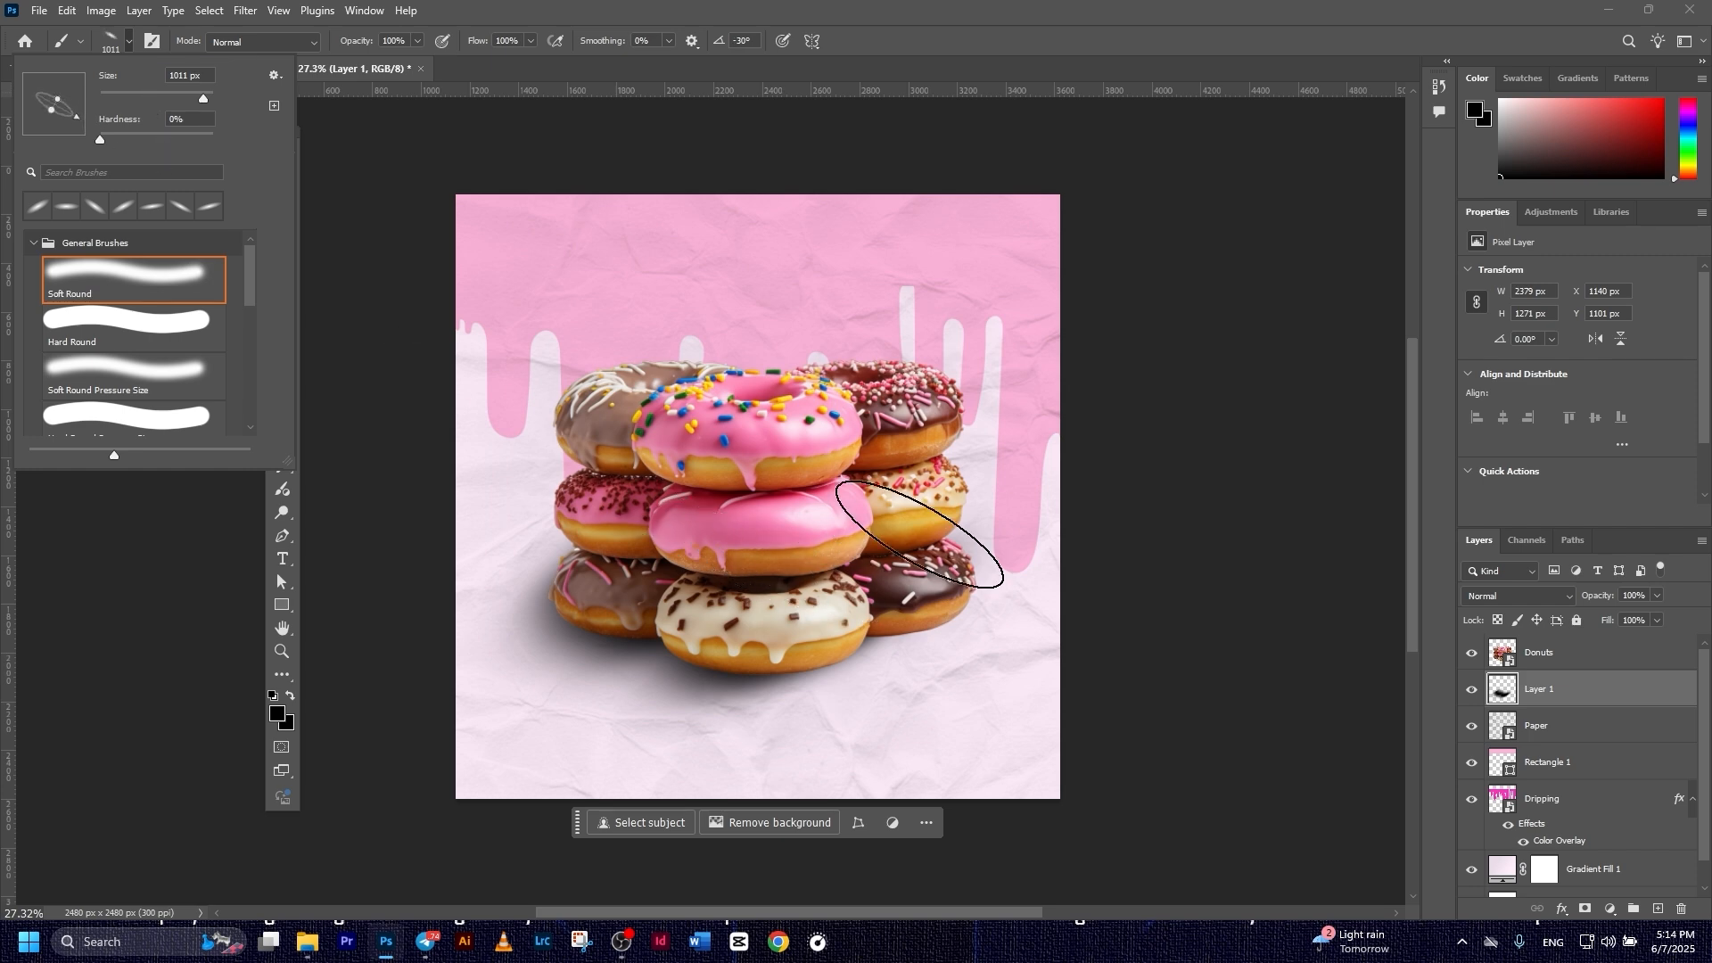
mouse_move(897, 533)
left_mouse_down()
mouse_move(870, 564)
mouse_move(726, 610)
left_mouse_up()
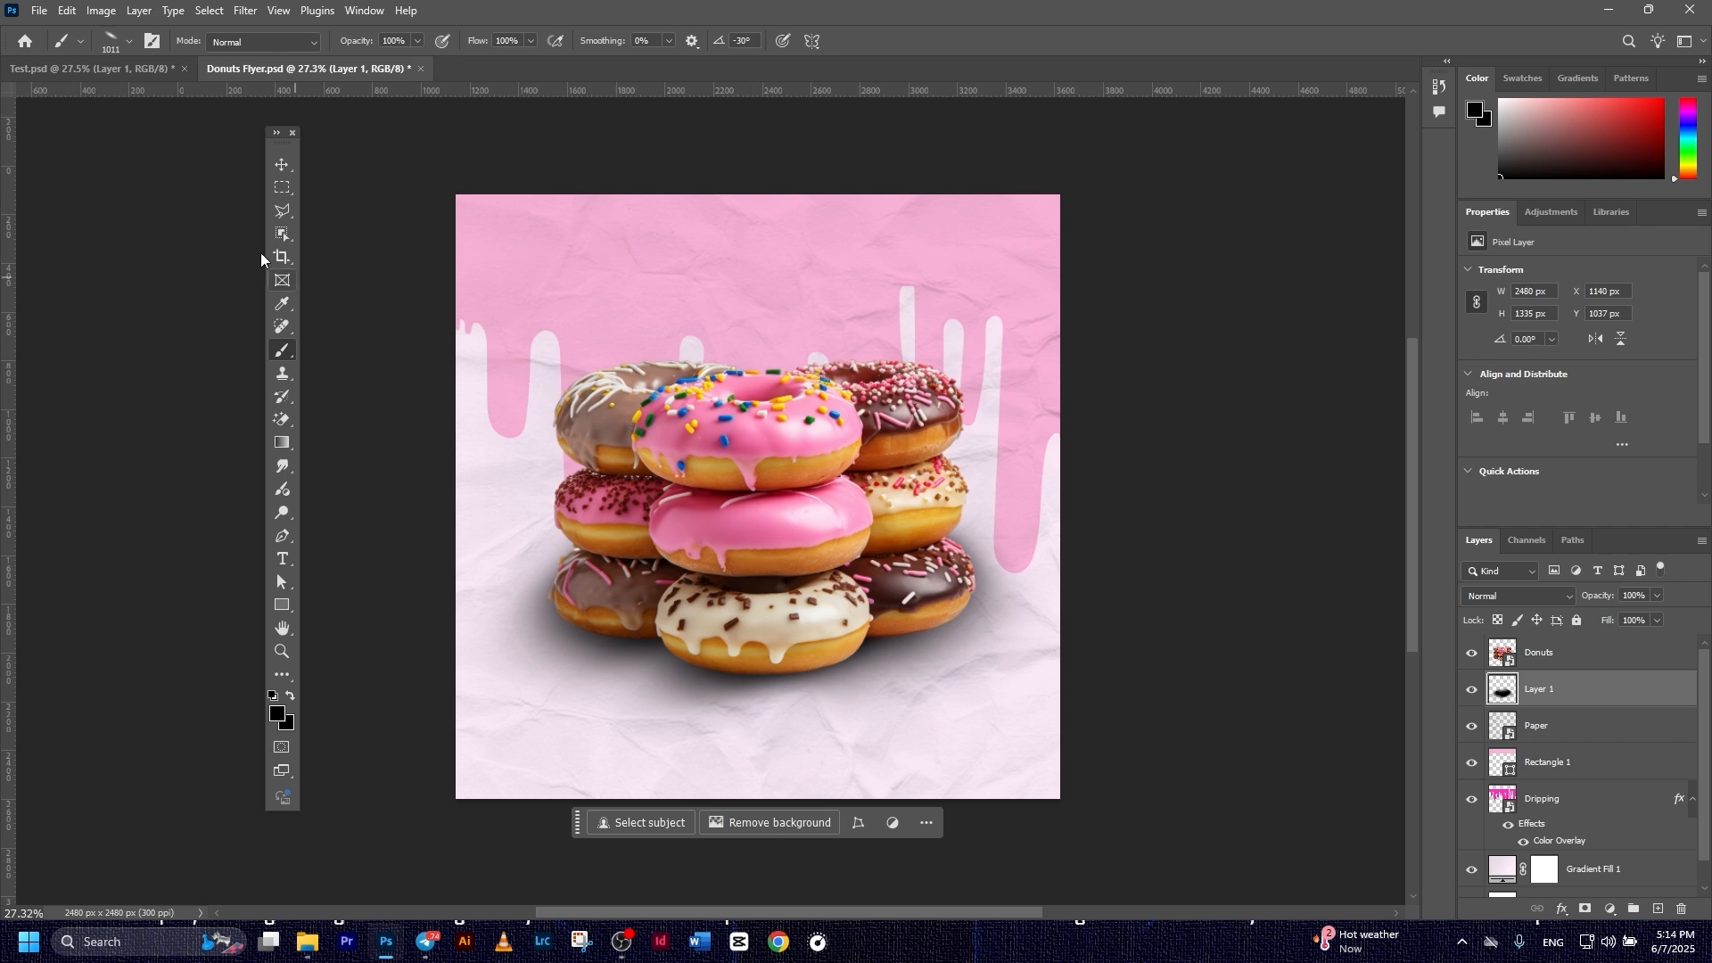
- Lower the opacity of the painted shadow layer, Layer 1, to 70%
left_click(280, 167)
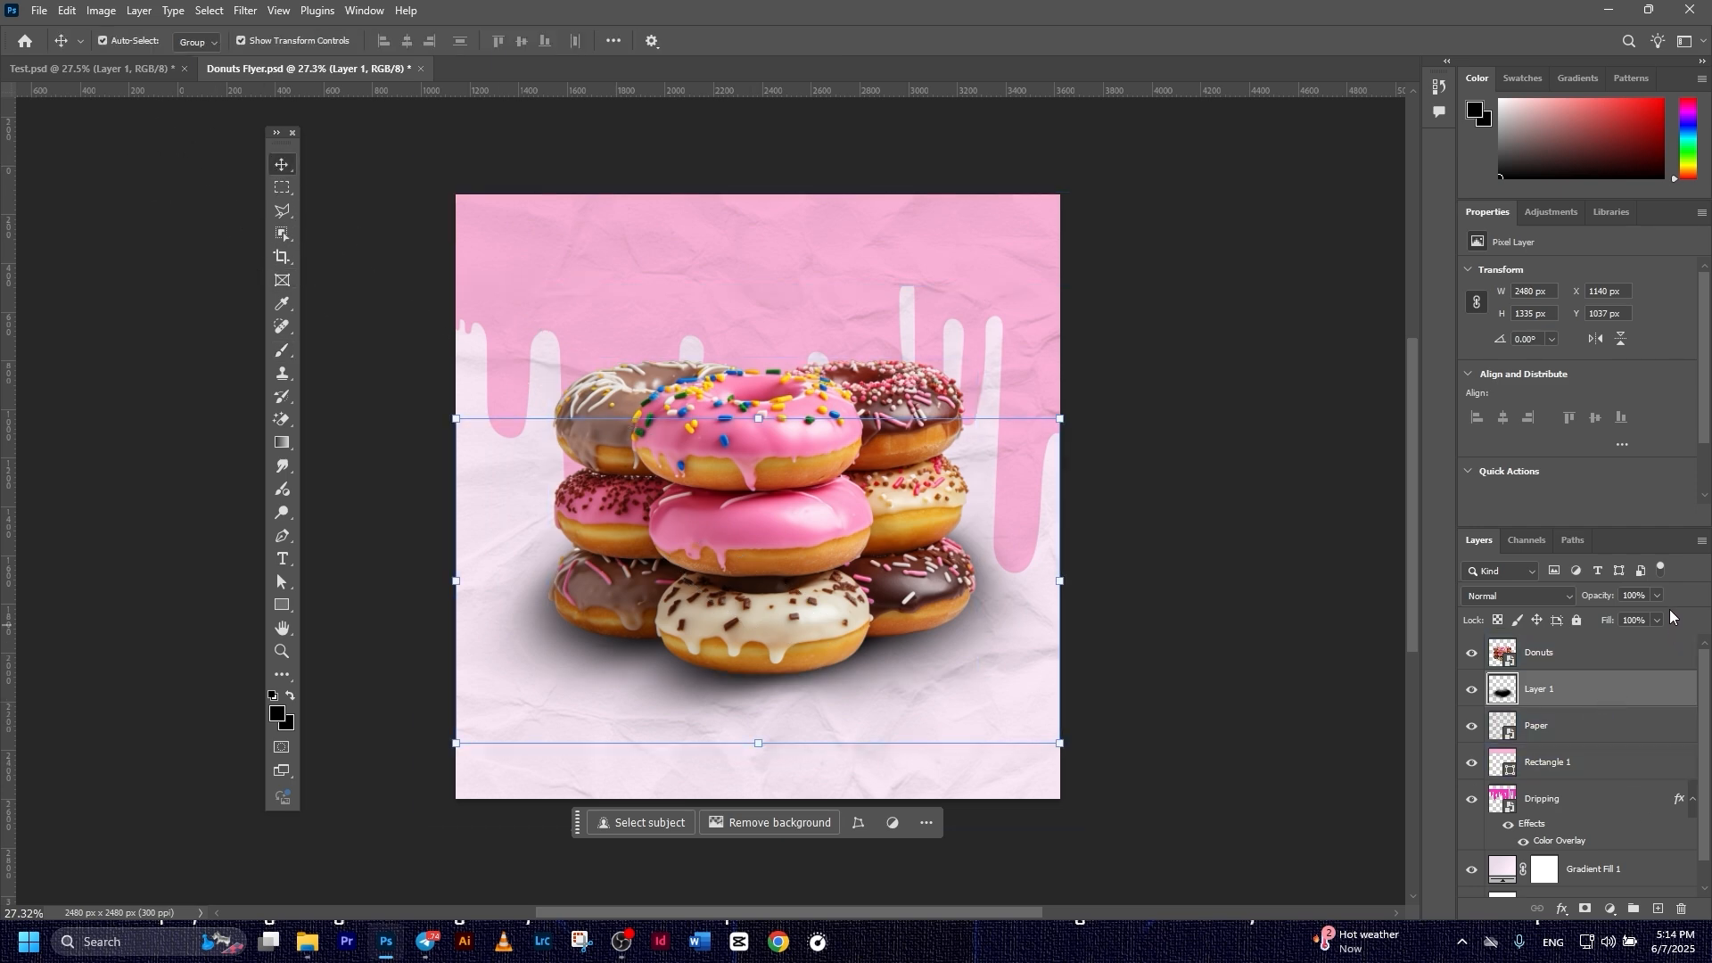
left_click(1629, 599)
type("70")
left_click(1595, 687)
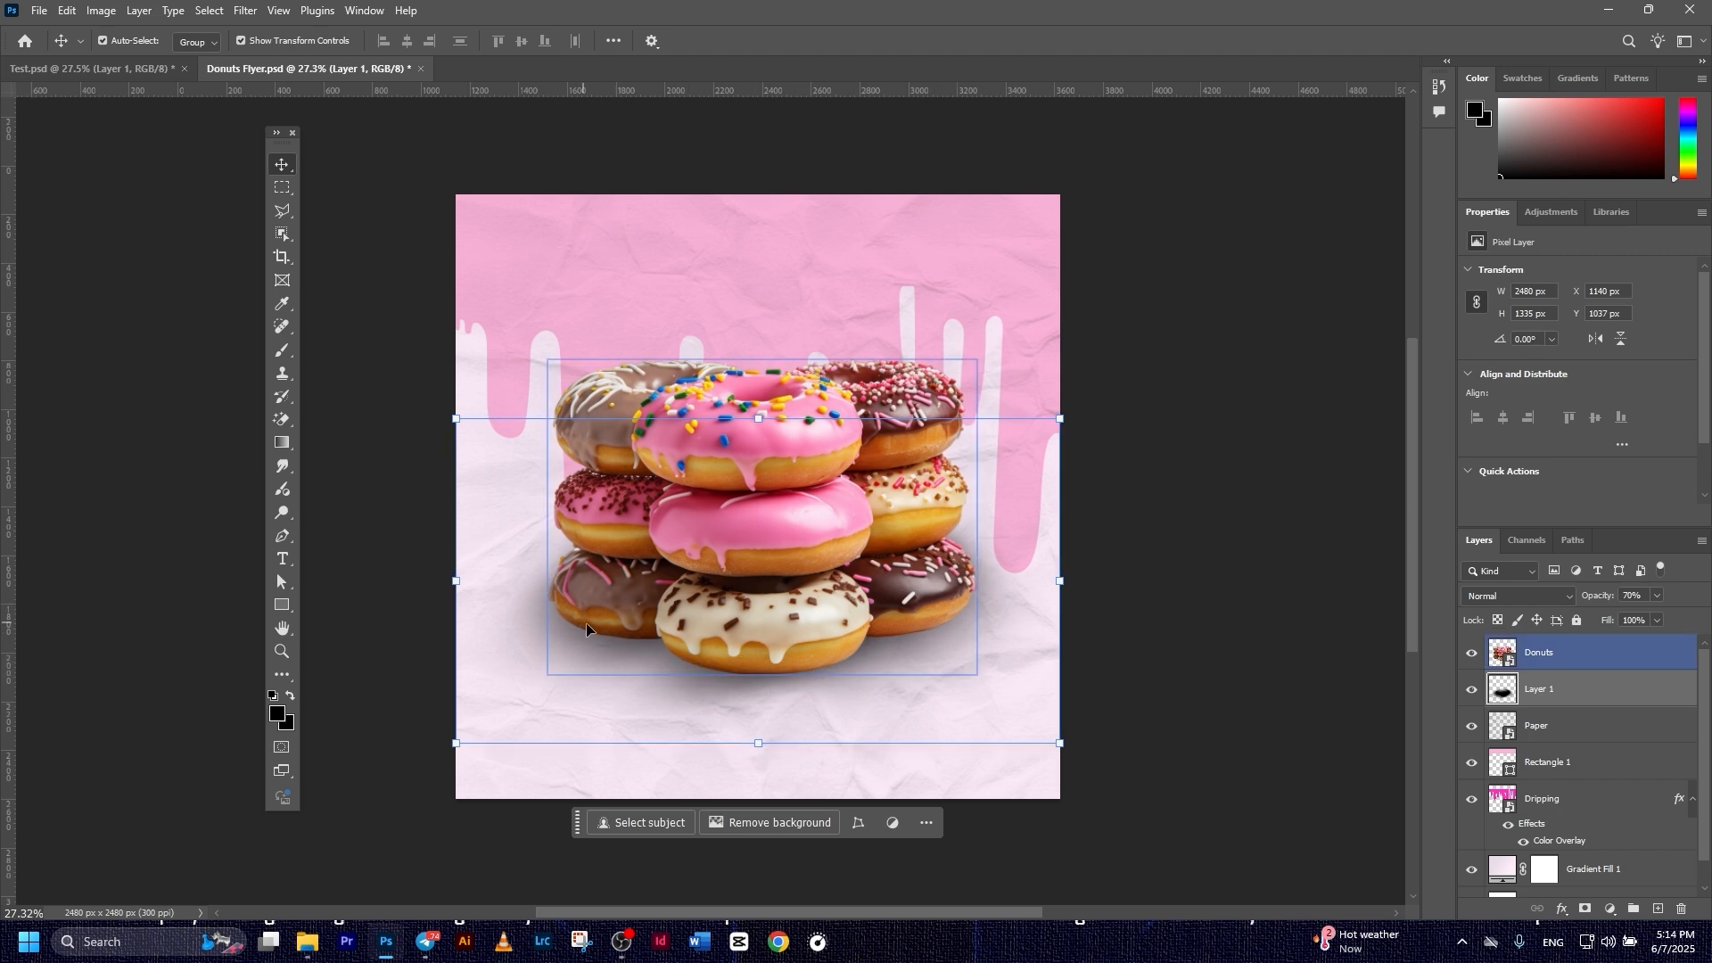
- Add a new layer above Layer 1 and set the Soft Round brush to a flat ellipse, 1128 px wide at 0°
left_click(1661, 909)
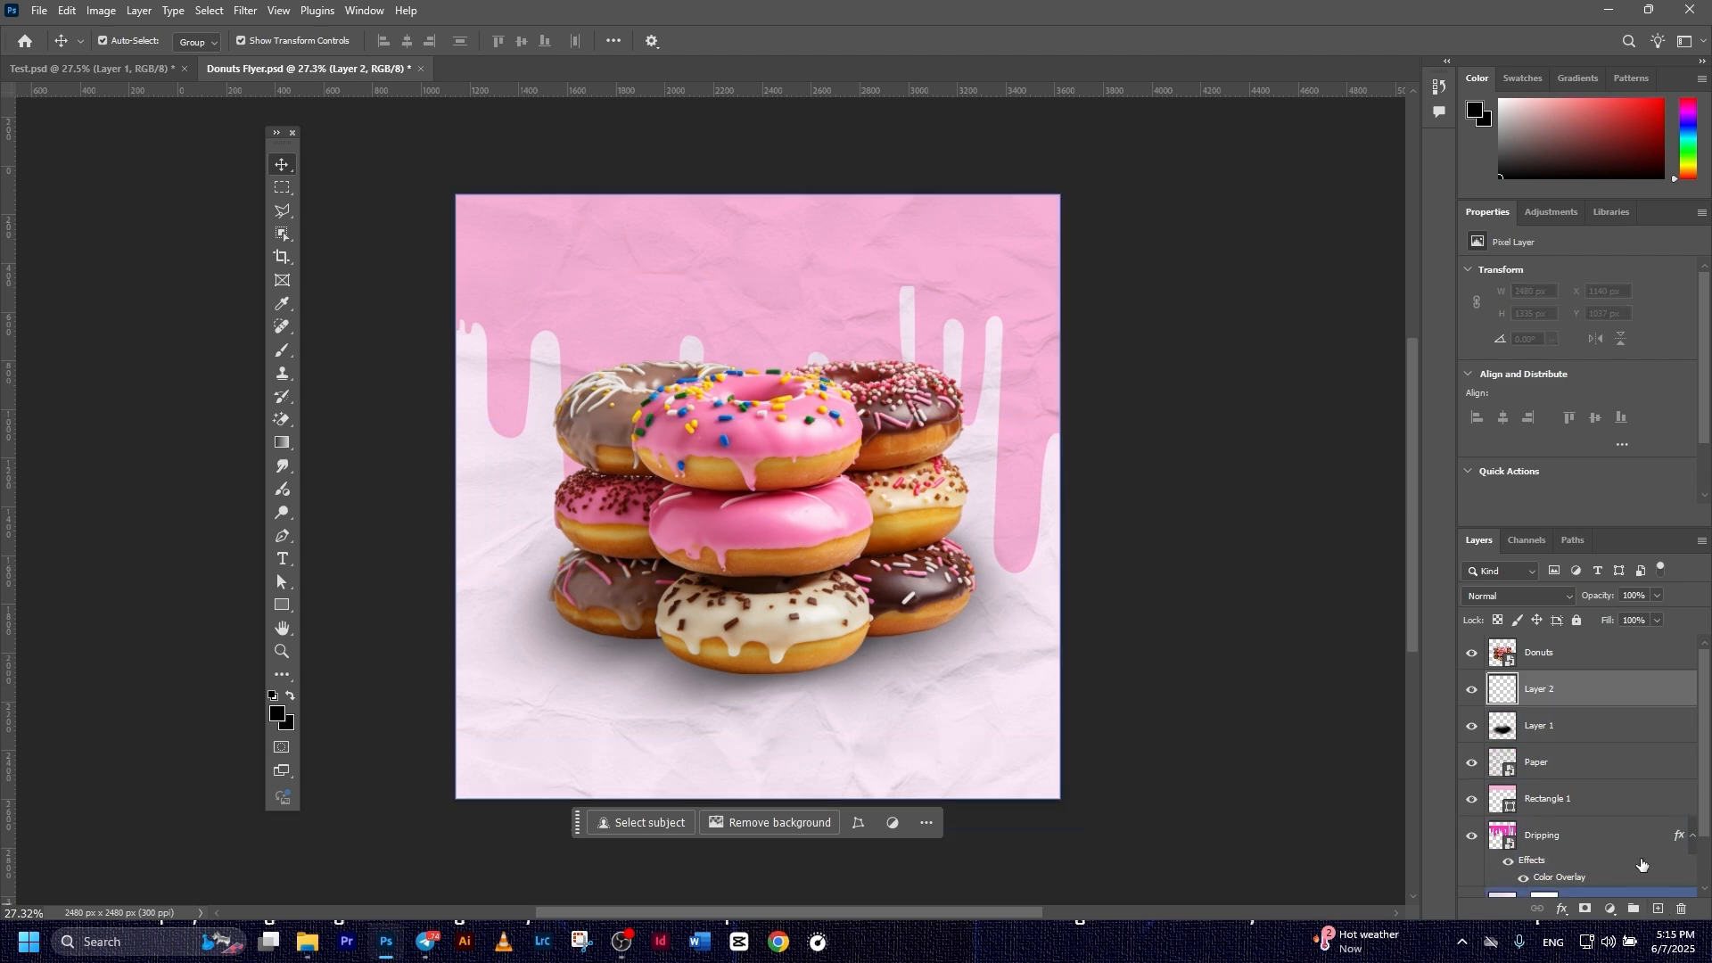
left_click(287, 351)
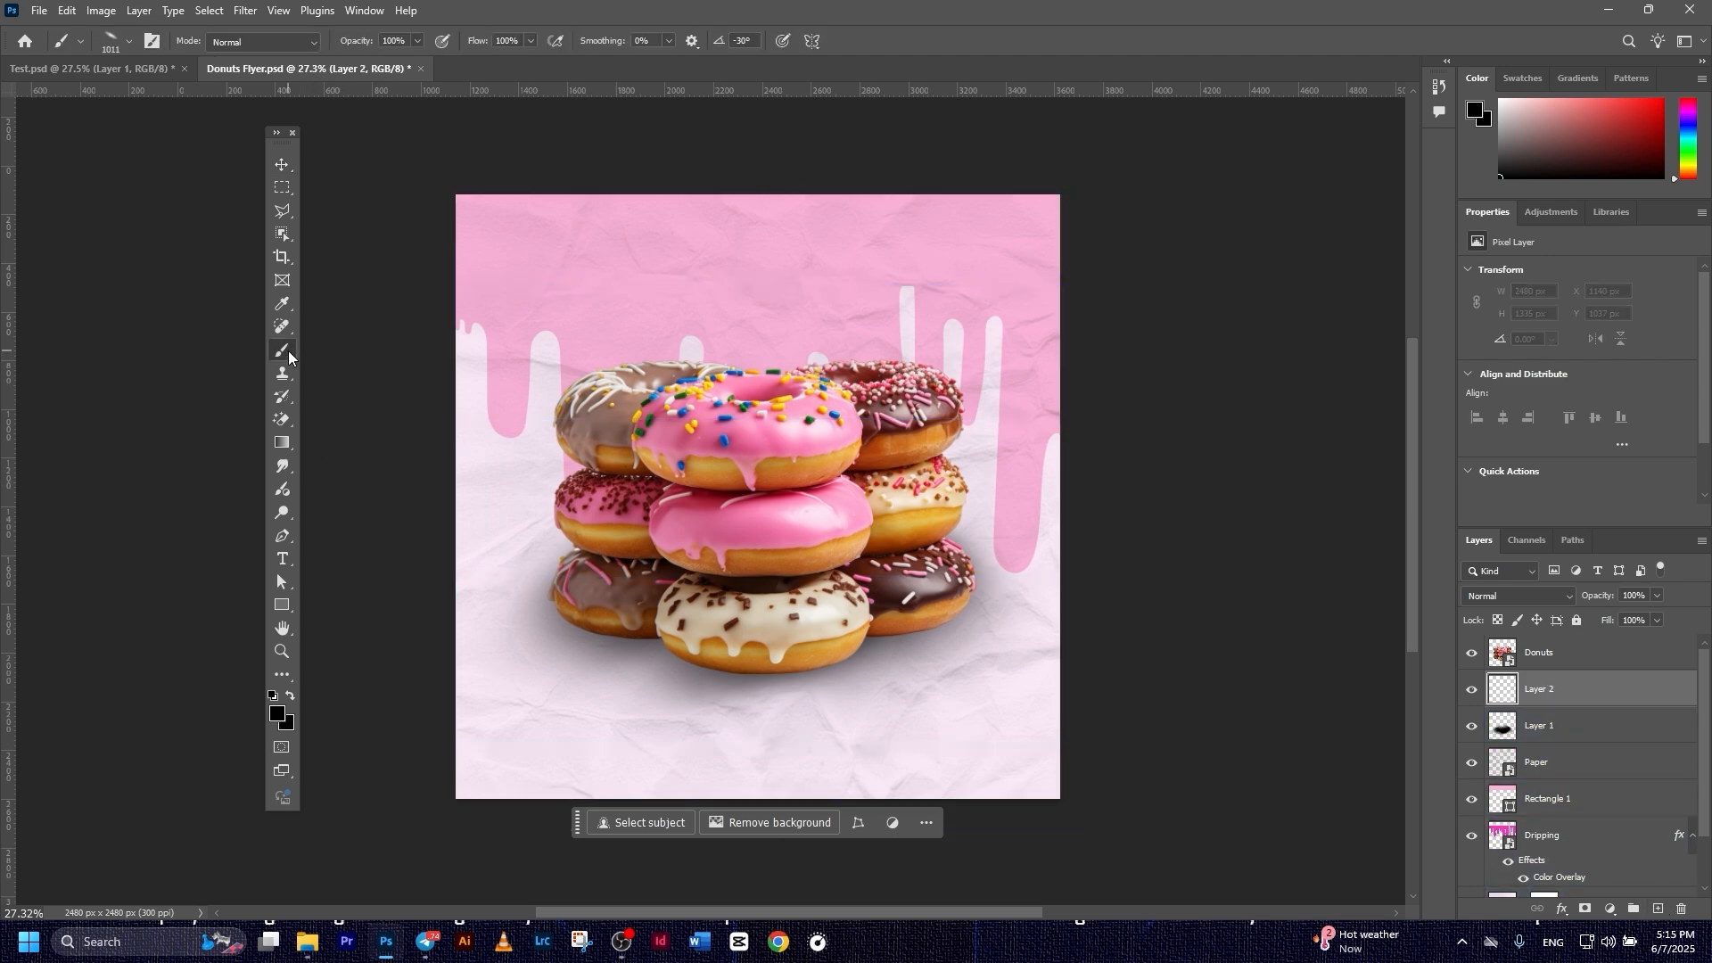
left_click(117, 40)
left_click(102, 281)
left_click_drag(56, 127, 55, 108)
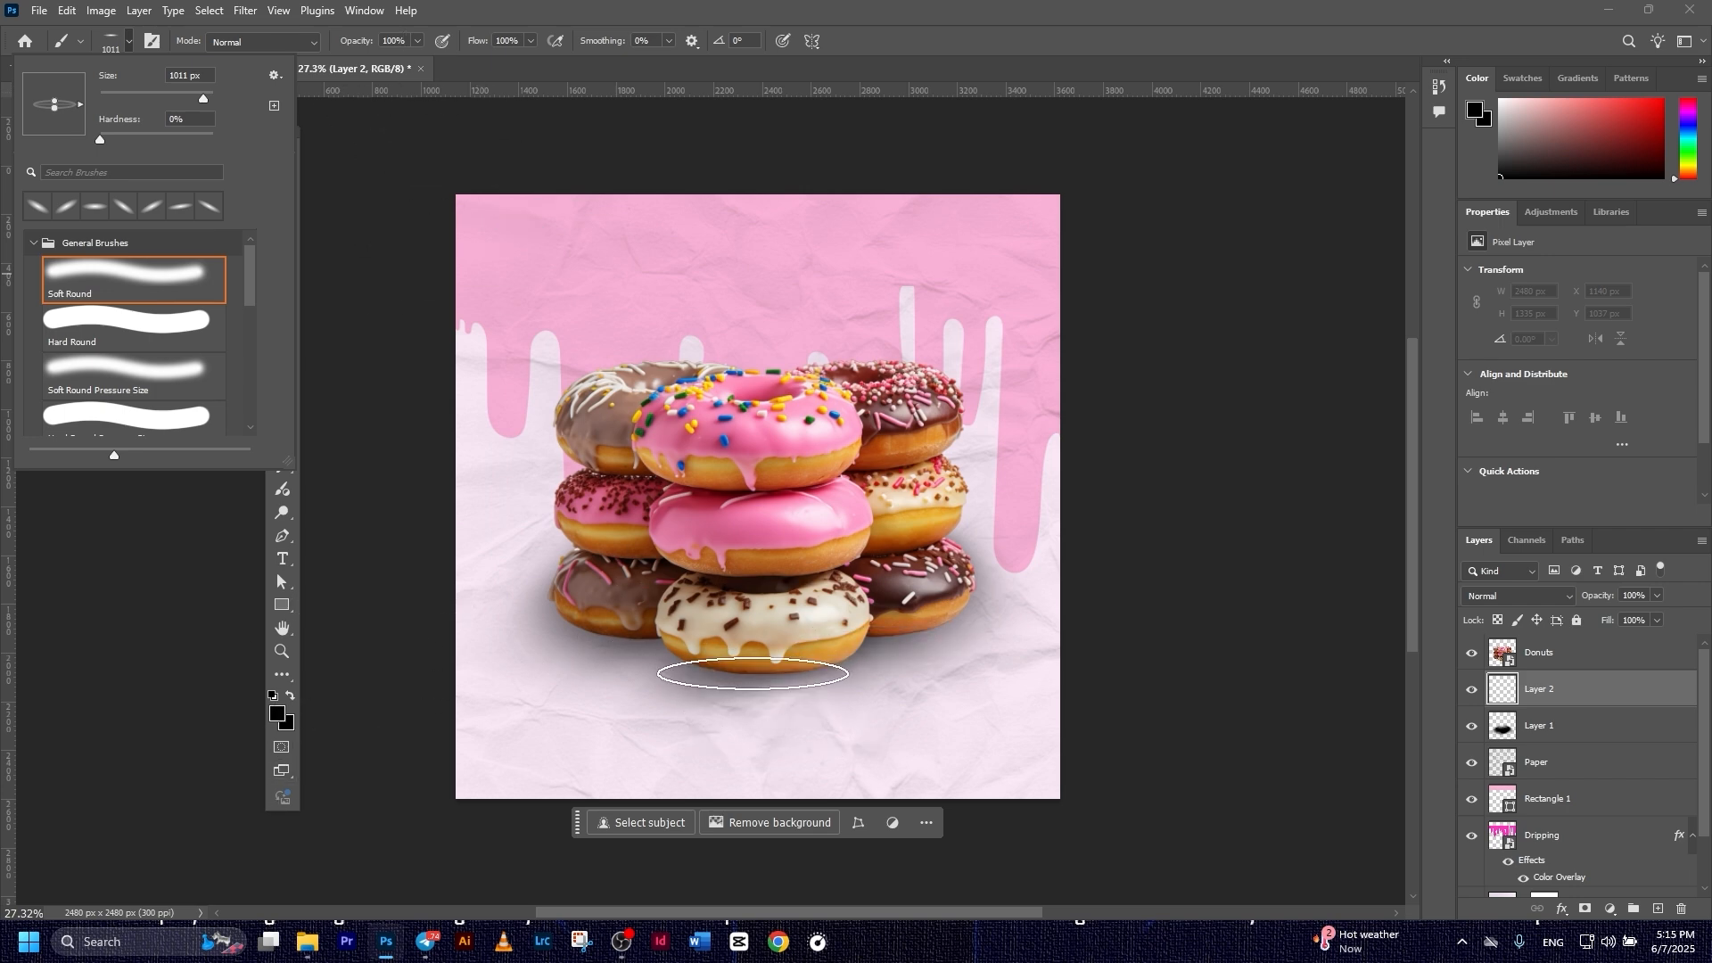
left_click_drag(742, 648, 765, 674)
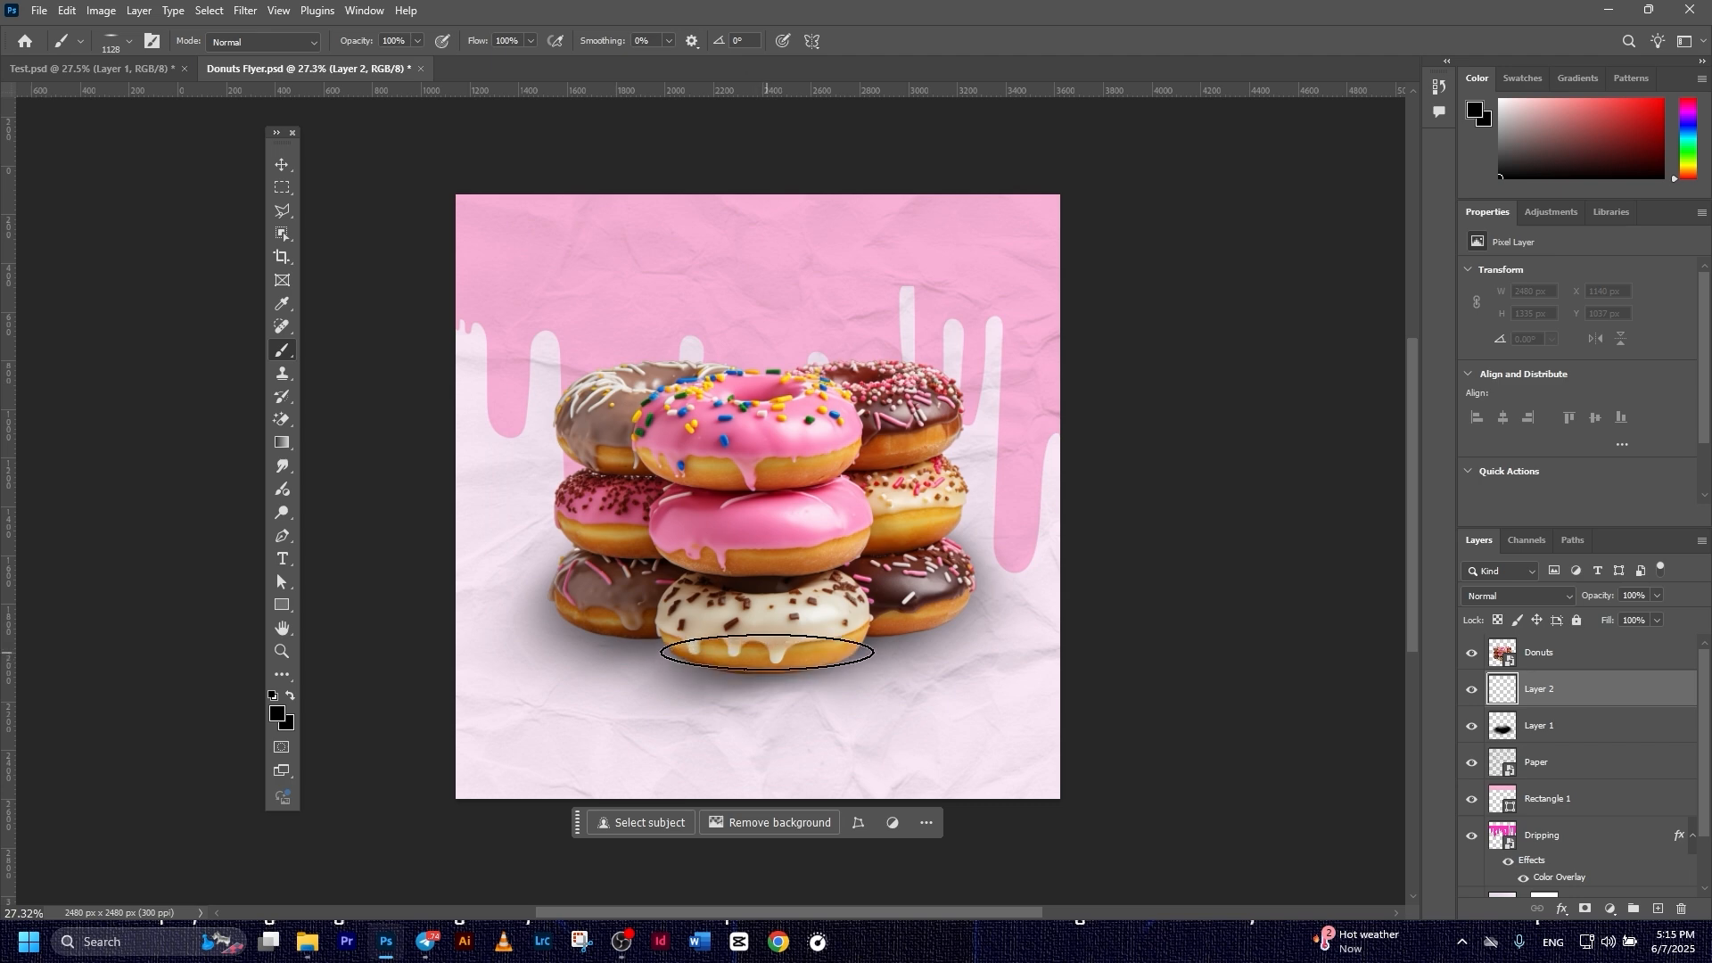
left_click(129, 41)
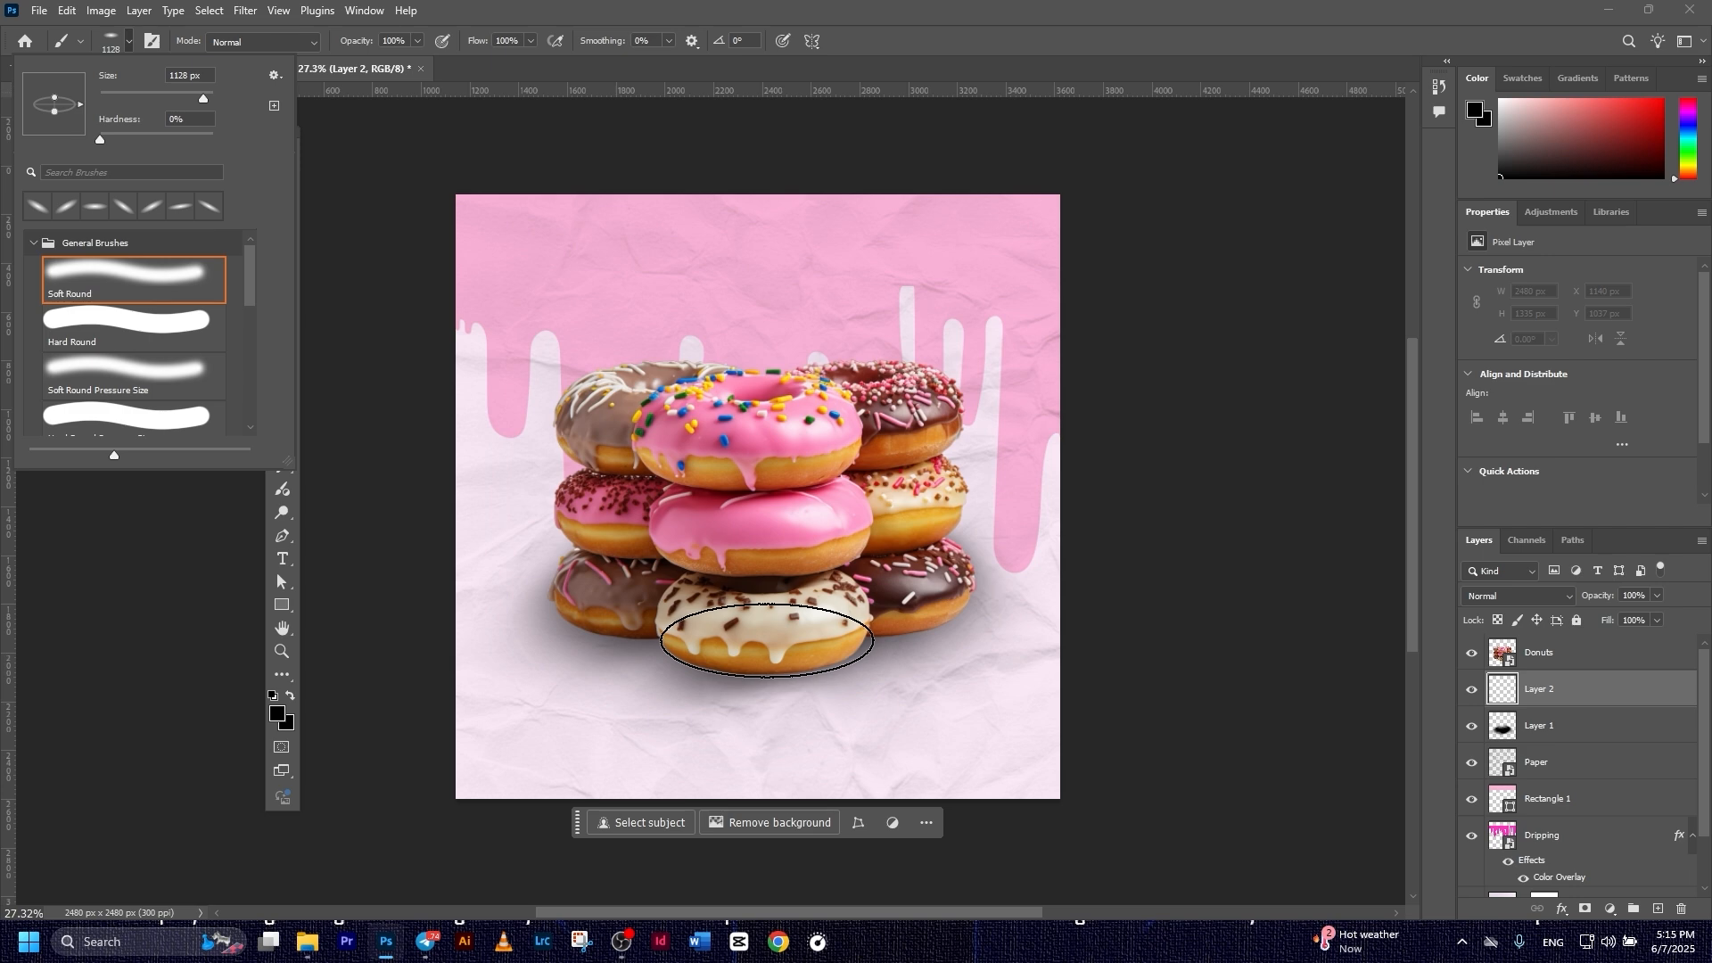
- Paint black contact shadow beneath the bottom donuts on Layer 2, using an 835 px brush angled at 6° for the right donut
left_click(767, 640)
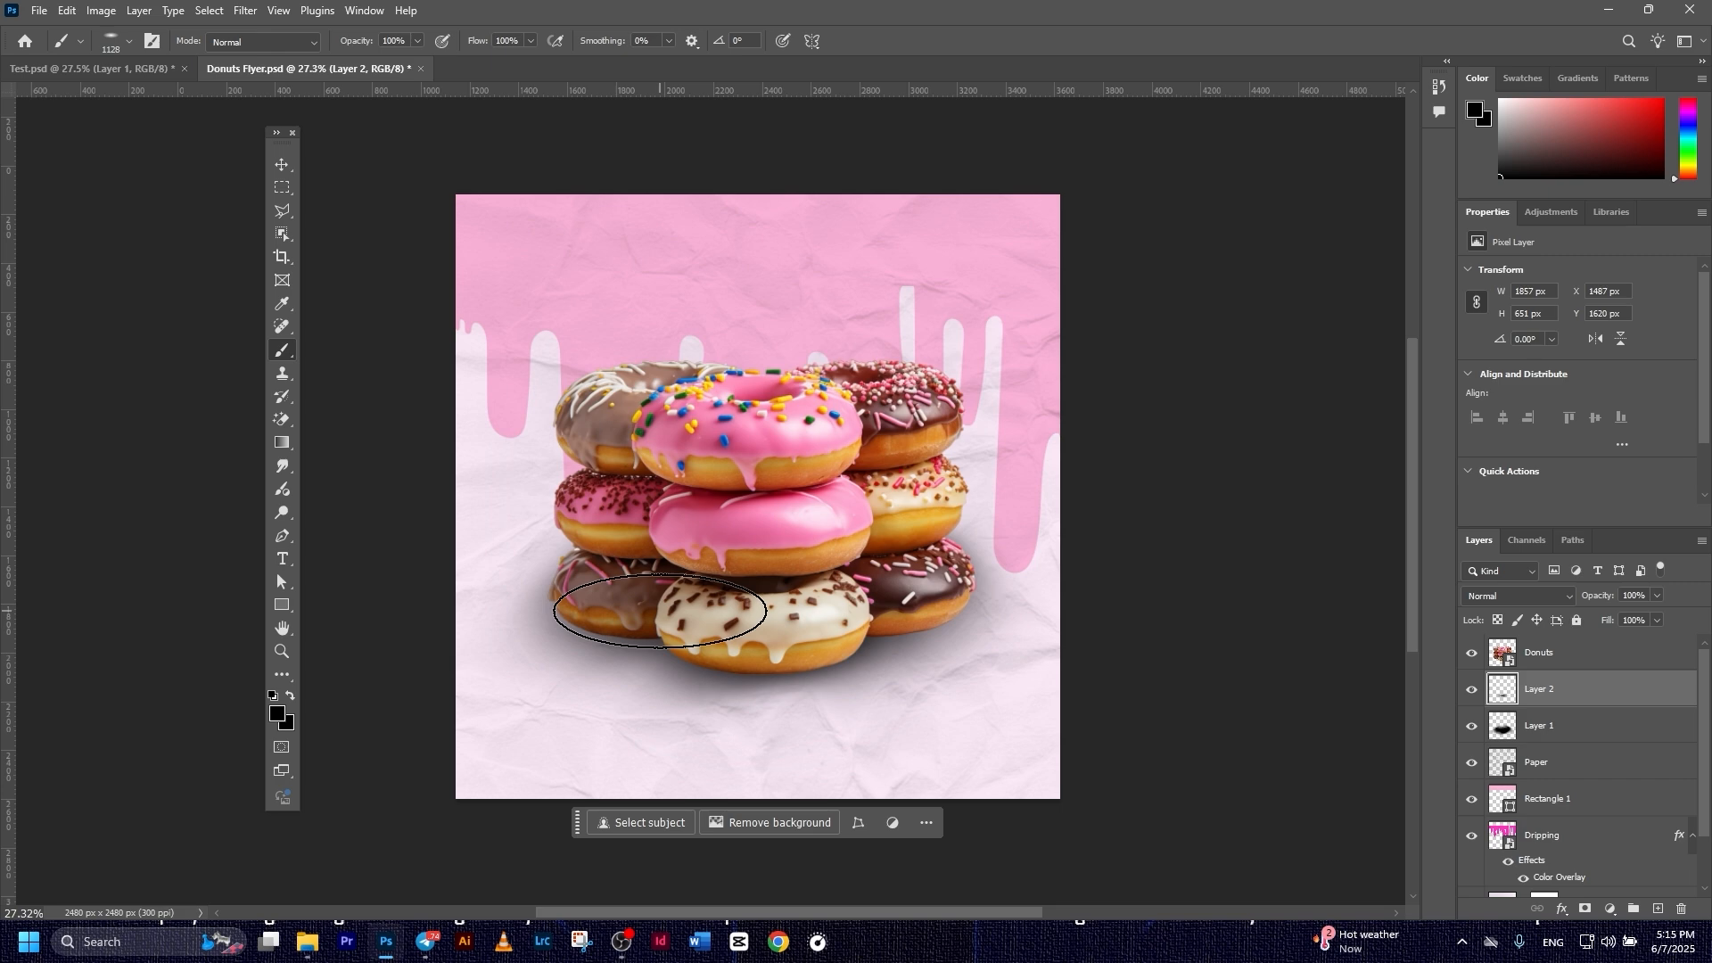
right_click(901, 580)
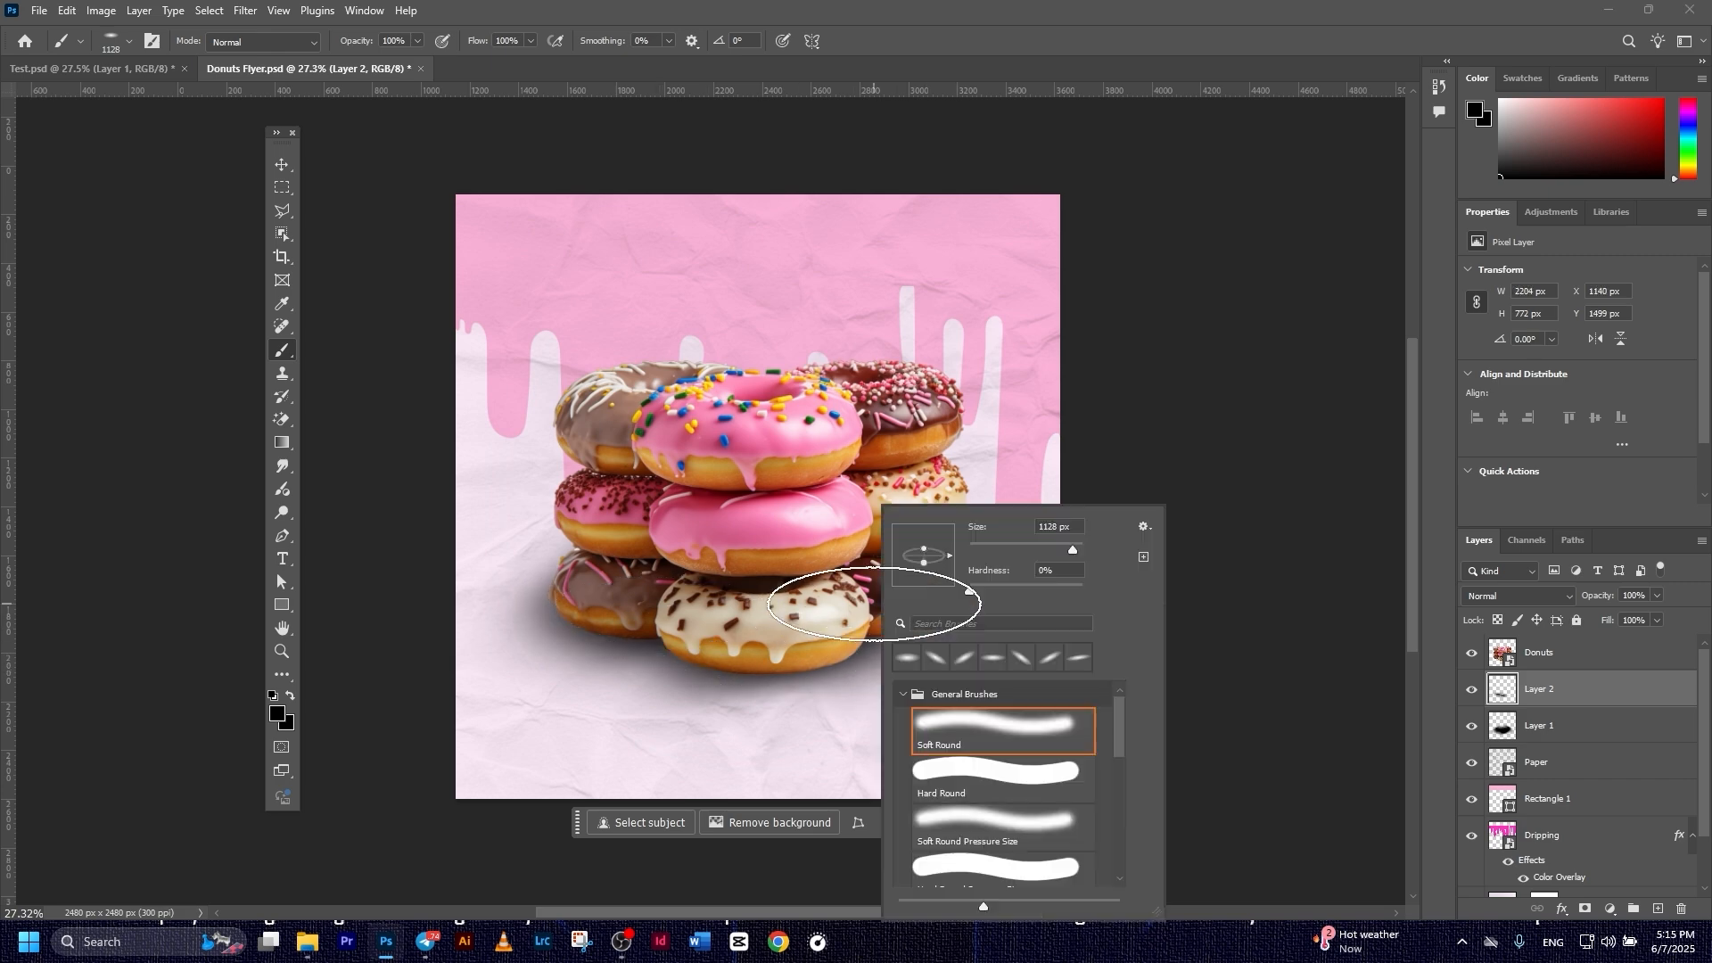
left_click_drag(820, 612, 785, 613)
left_click_drag(901, 610, 902, 613)
left_click(129, 40)
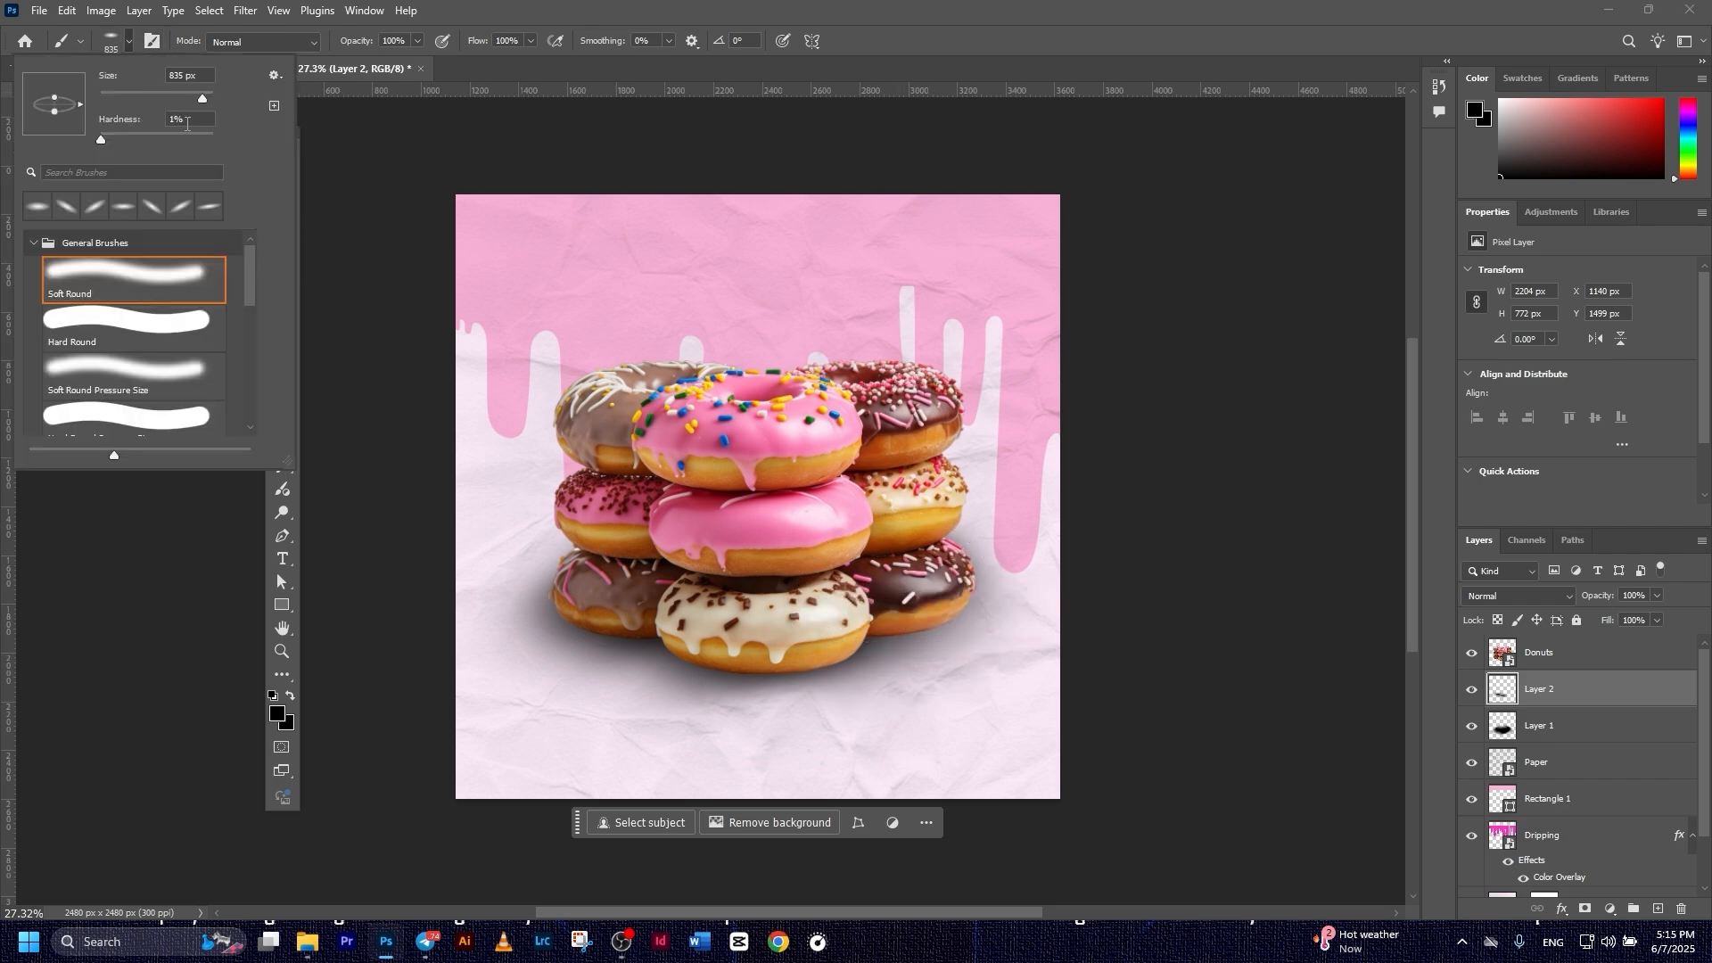
left_click_drag(82, 114, 78, 102)
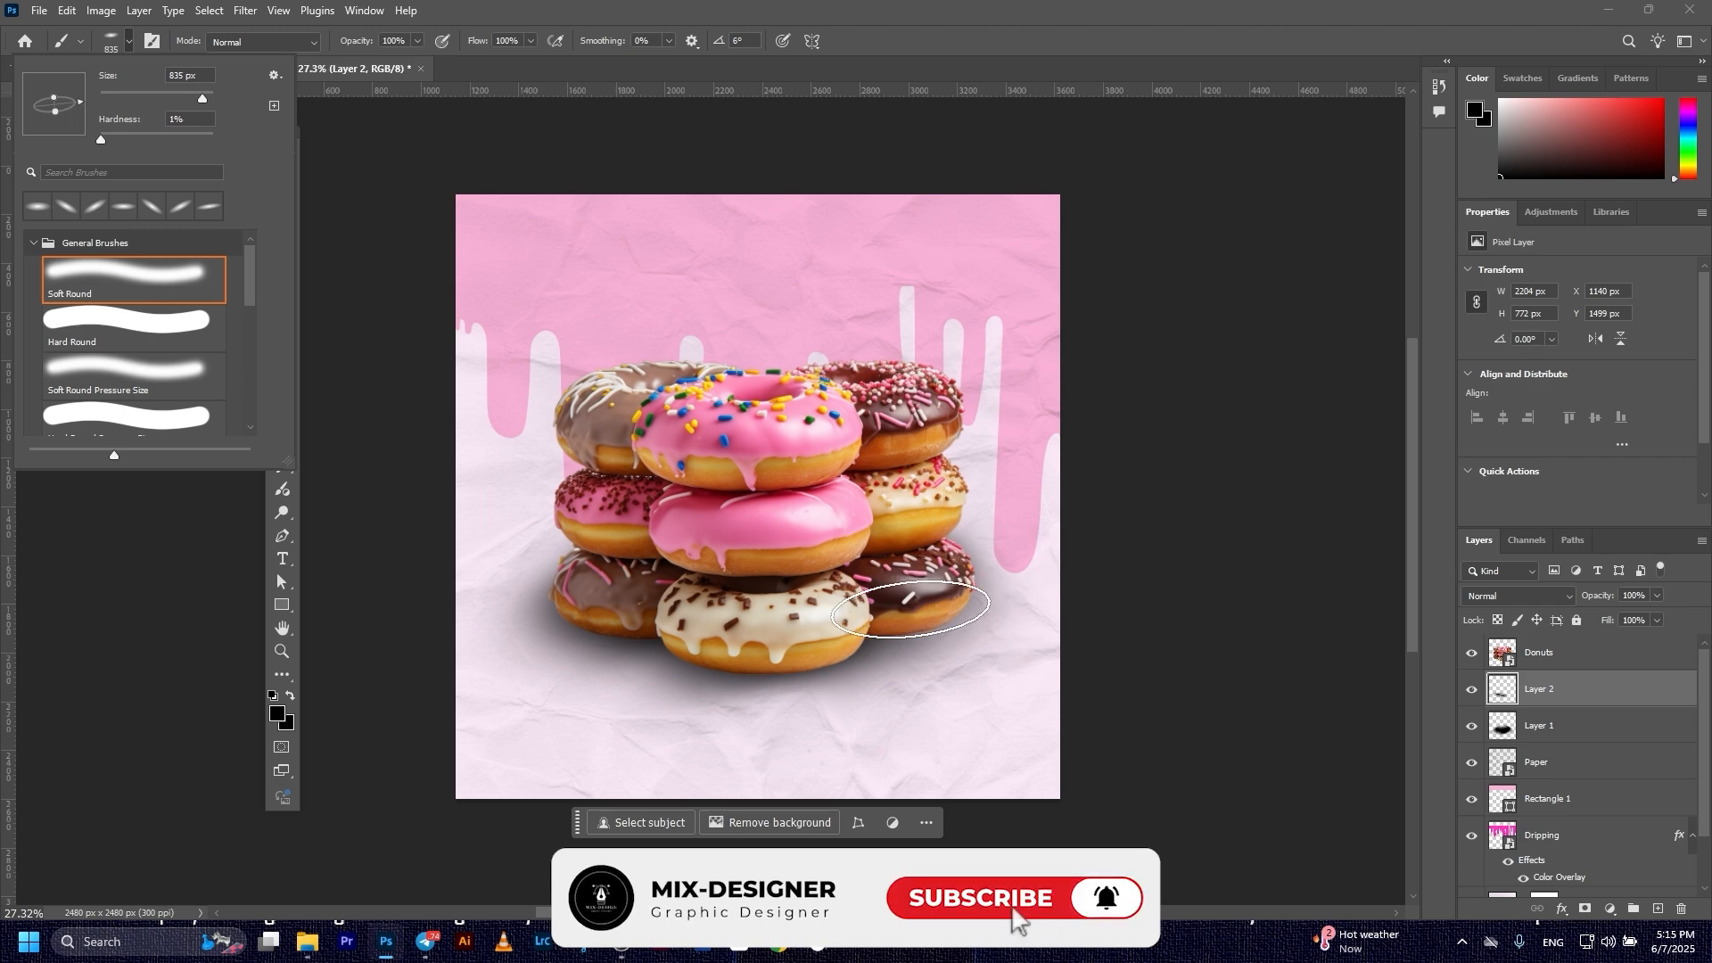
left_click(896, 613)
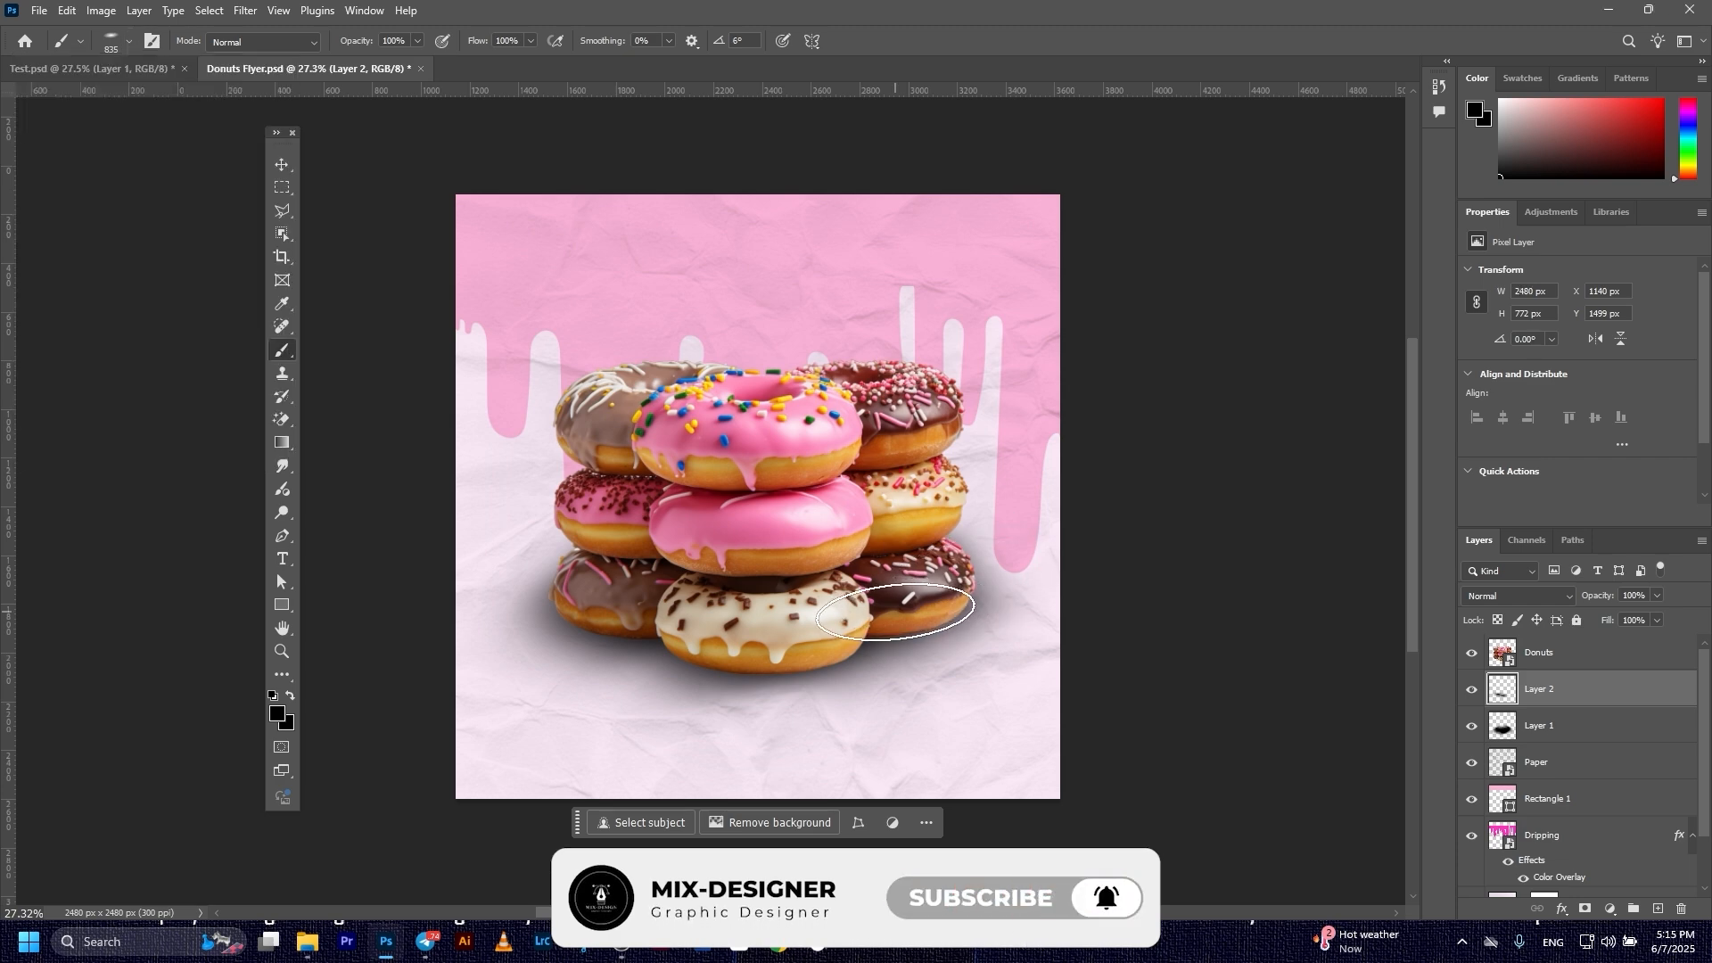
key("v")
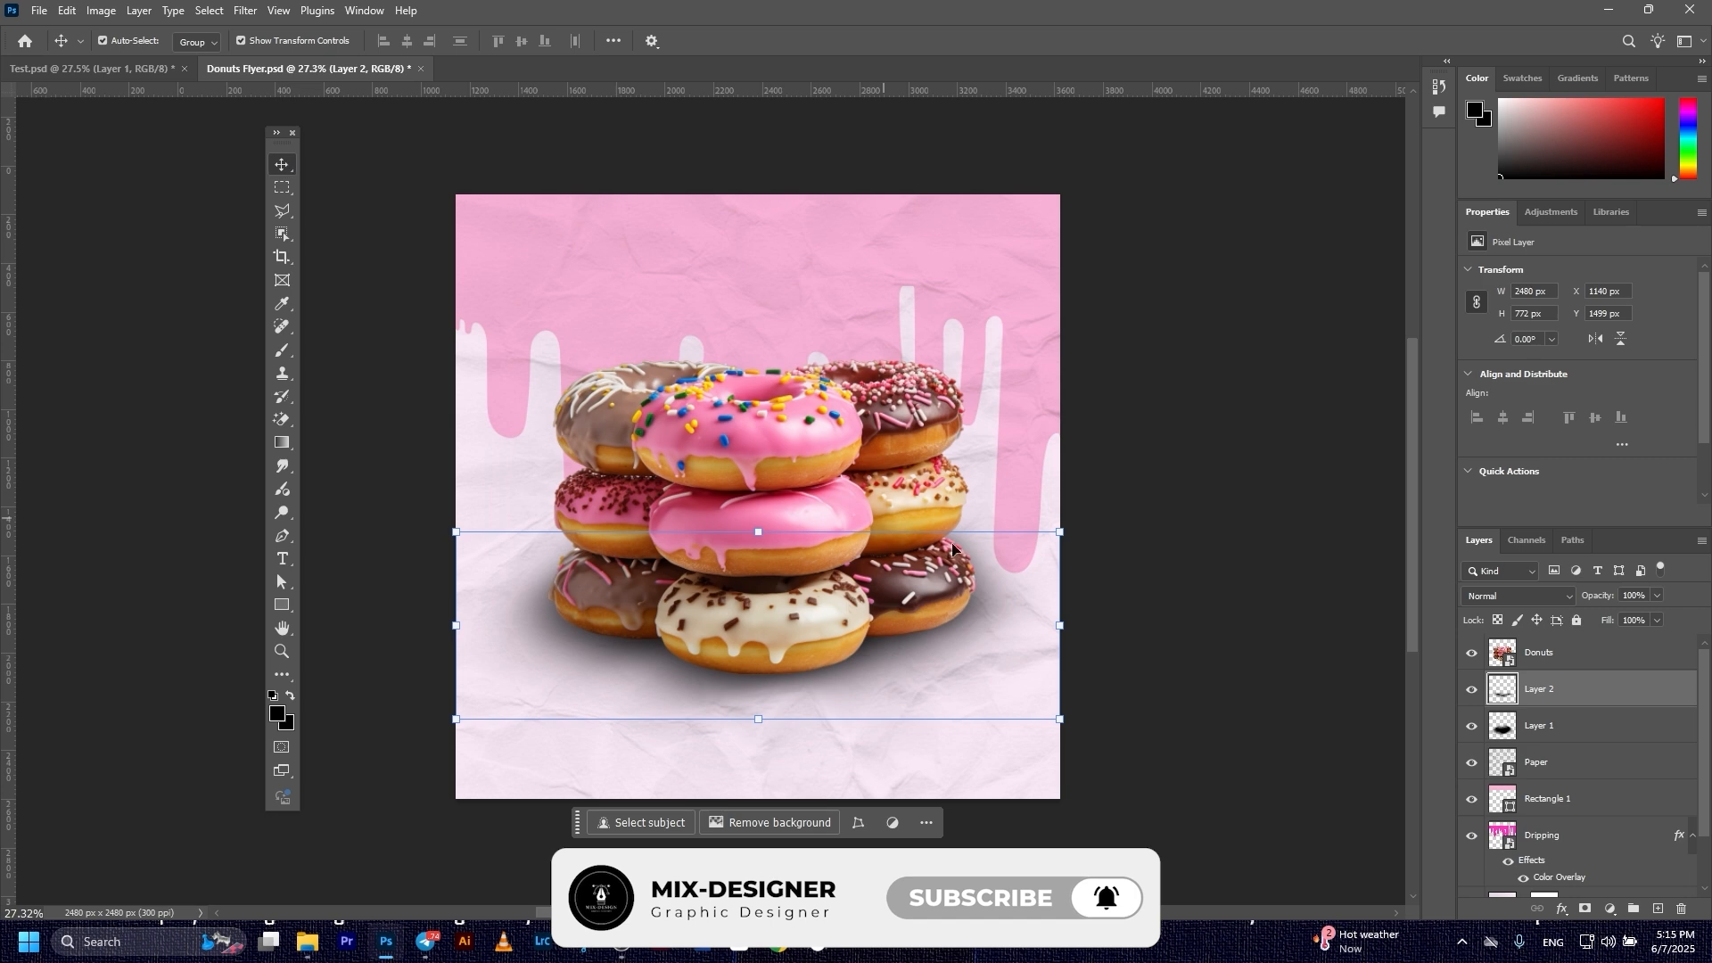
scroll(1233, 667, "down", 2)
scroll(1233, 667, "down", 2)
left_click(1215, 624)
scroll(871, 590, "up", 4)
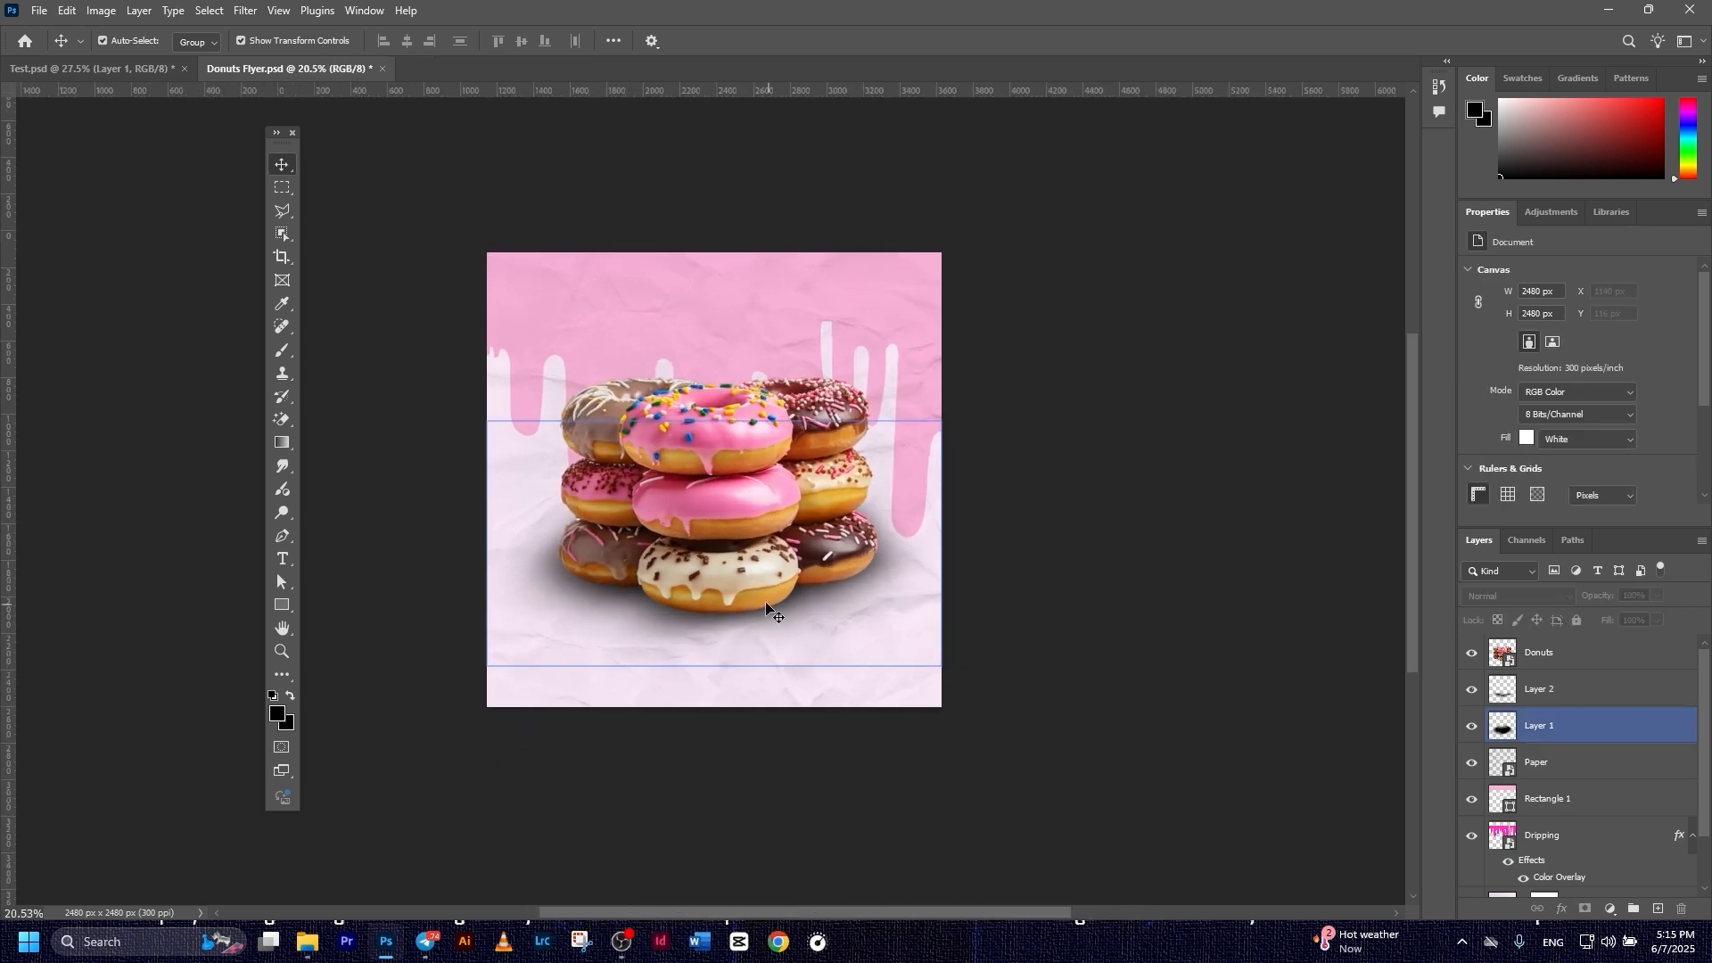
left_click(1288, 668)
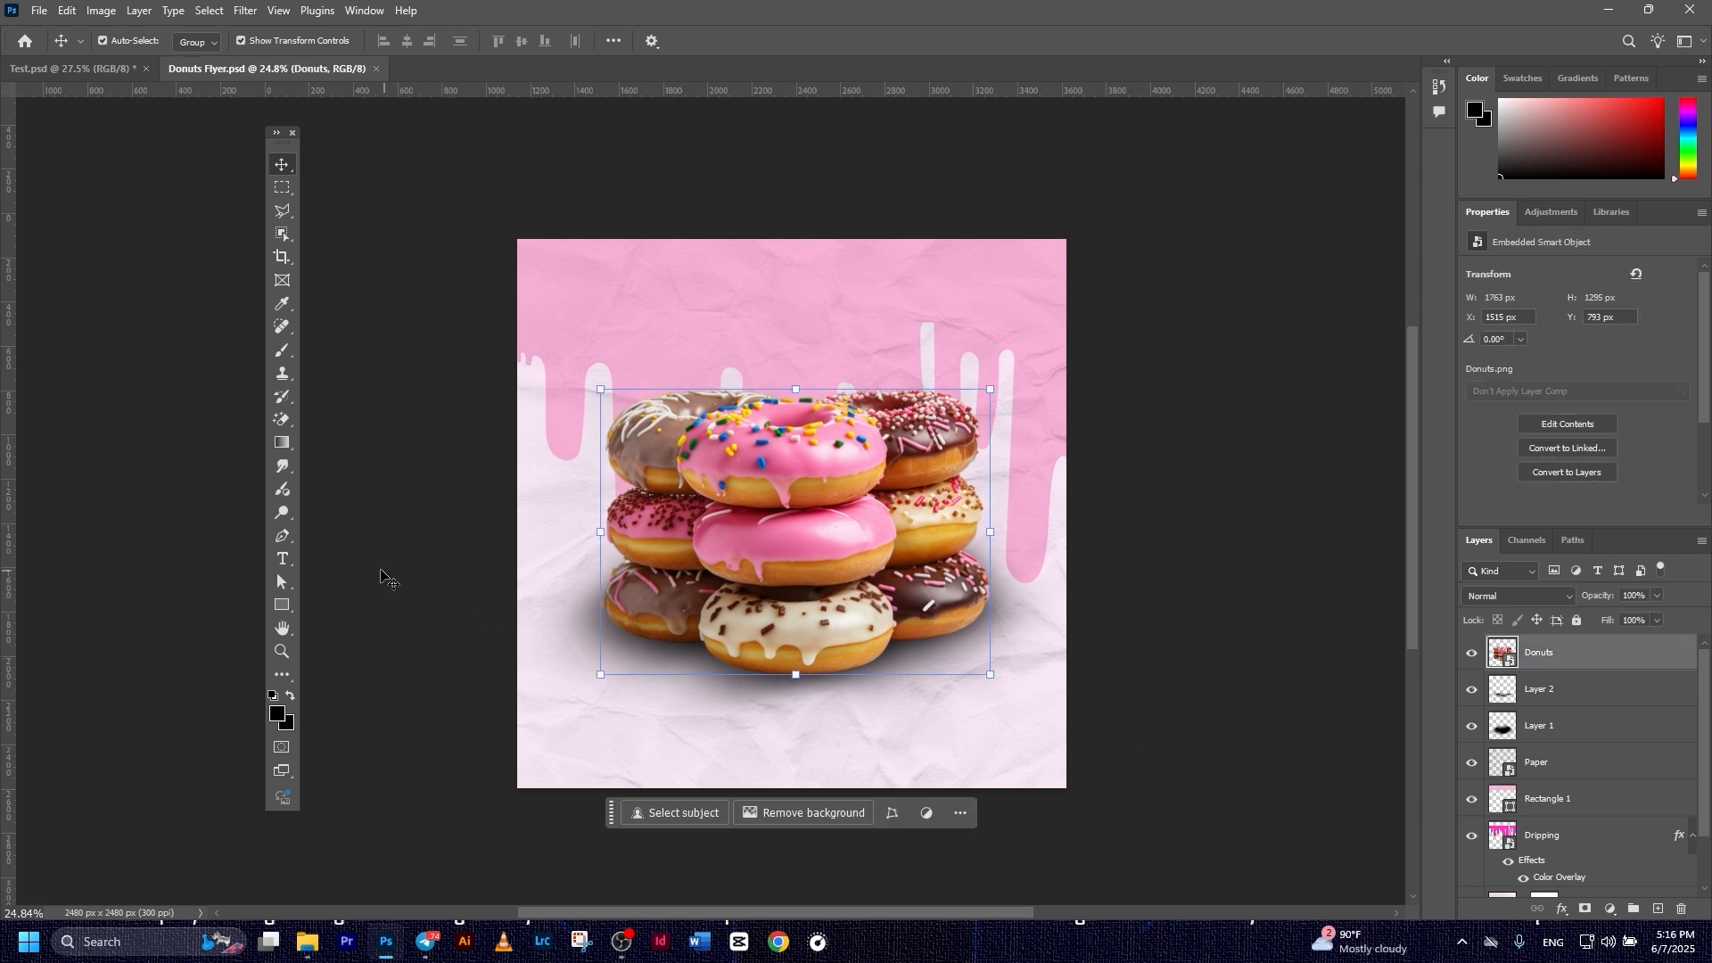
- Add the 48 pt text SPECIAL and position it horizontally centered near the top edge of the flyer
left_click(280, 560)
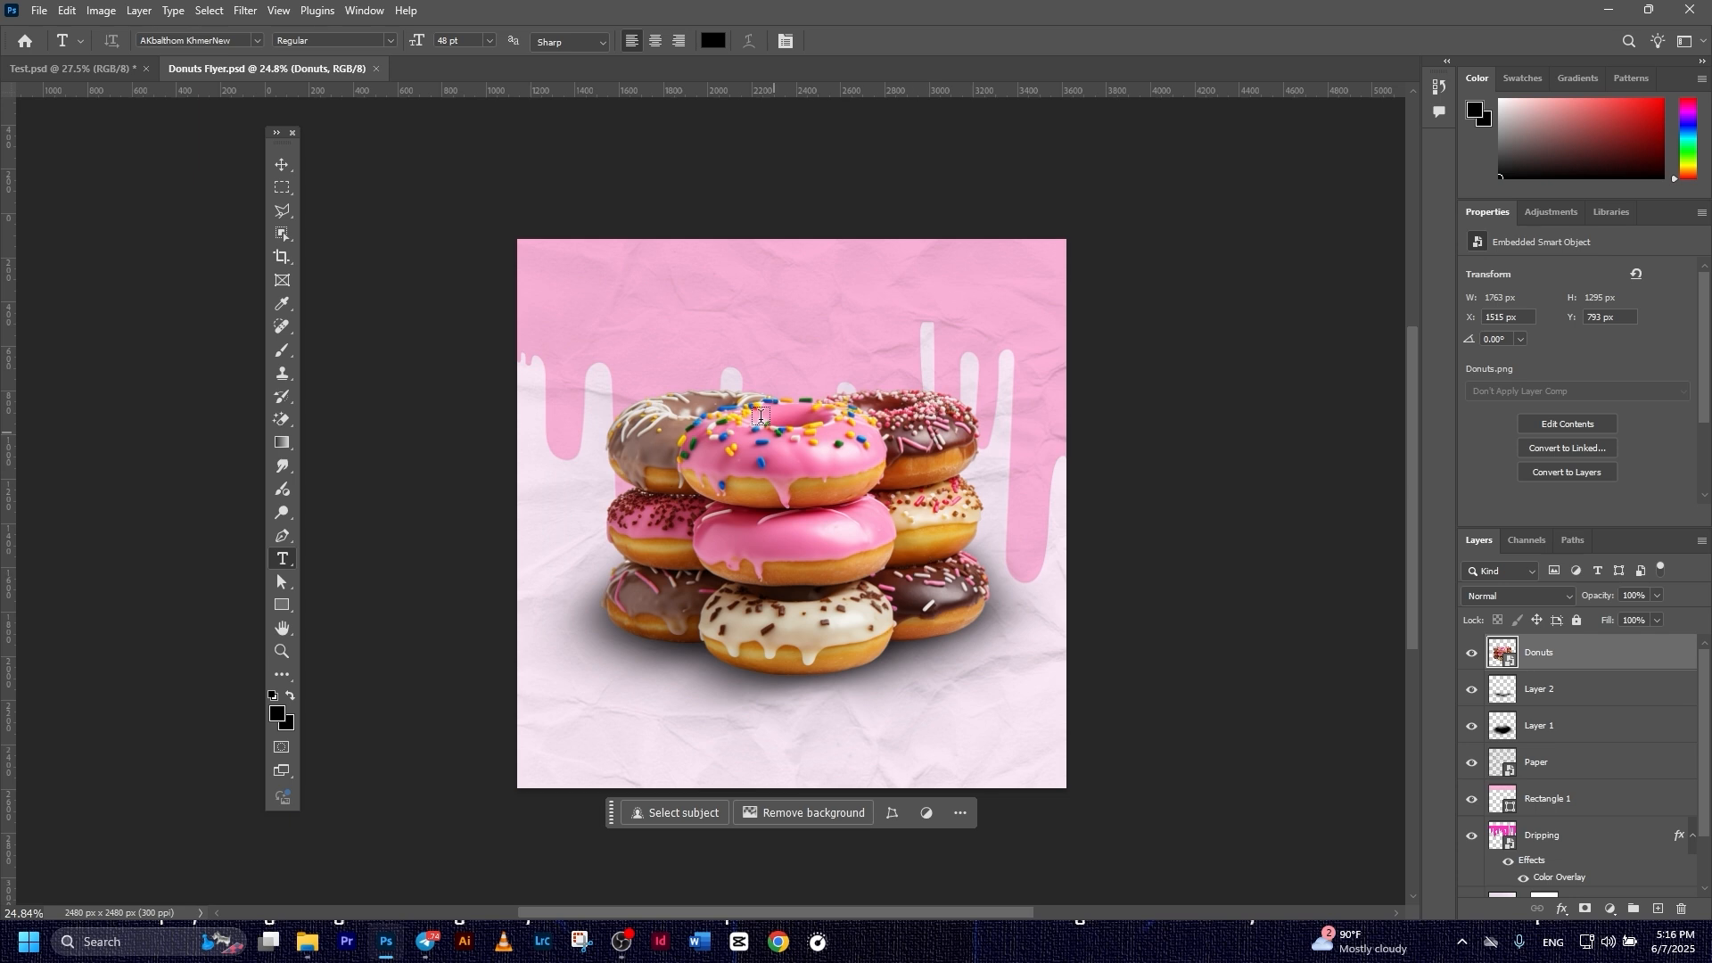
left_click(722, 273)
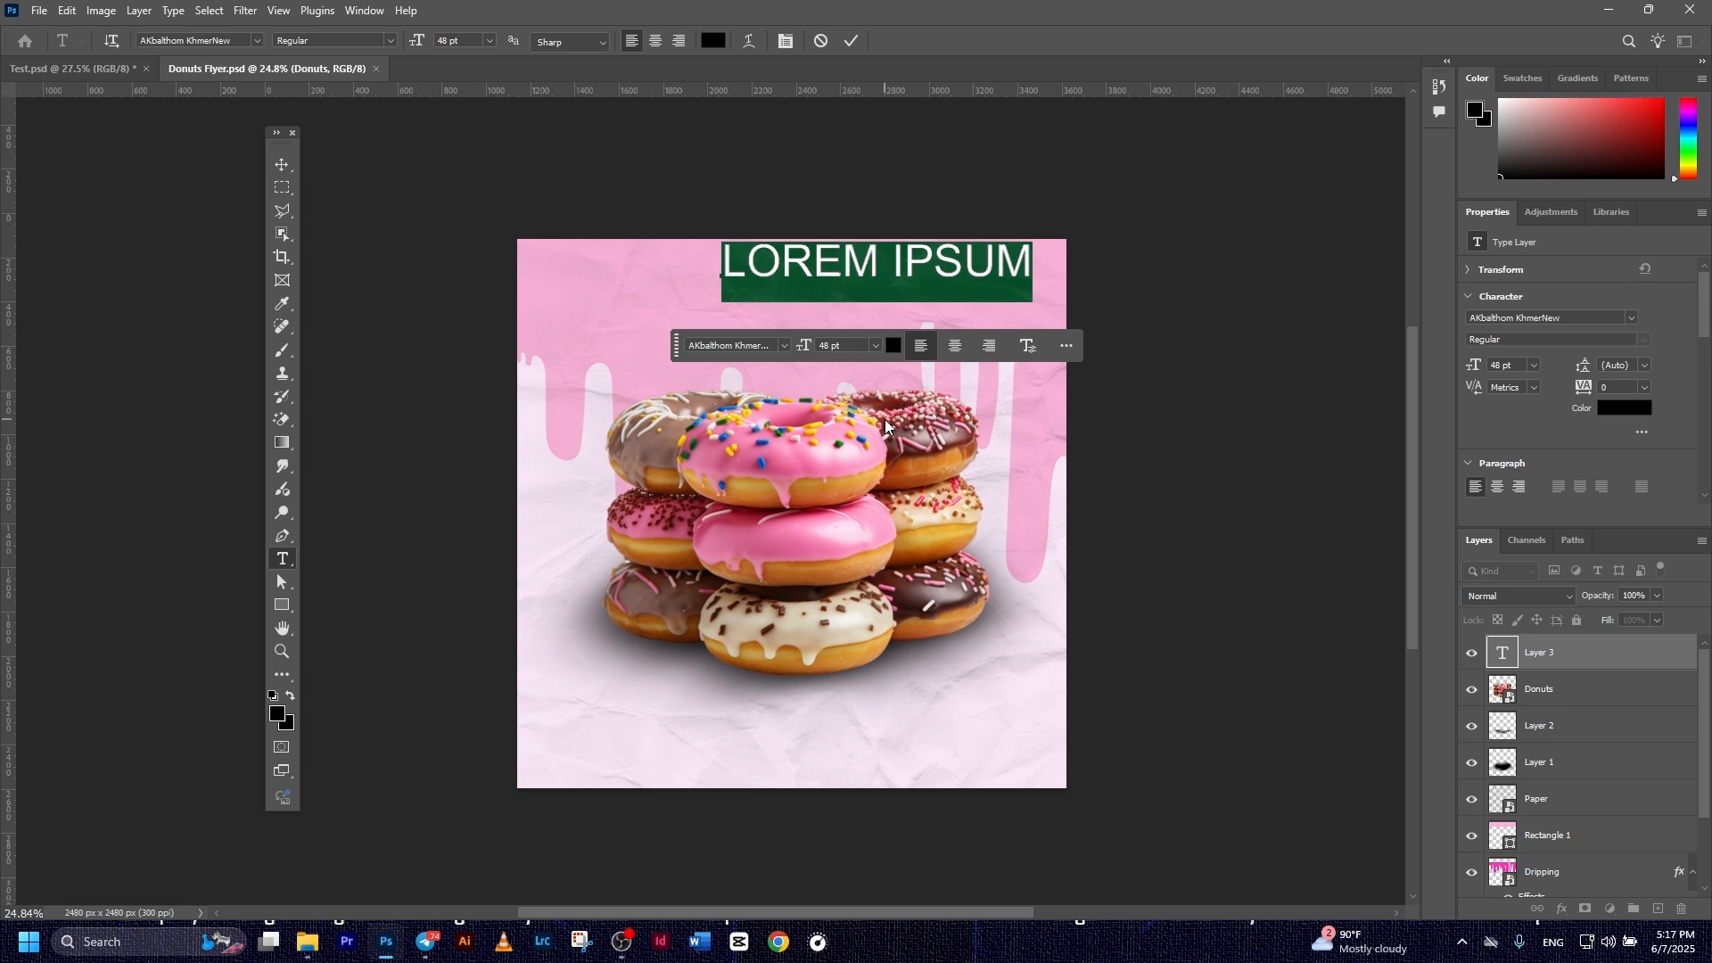
type("SPECIAL")
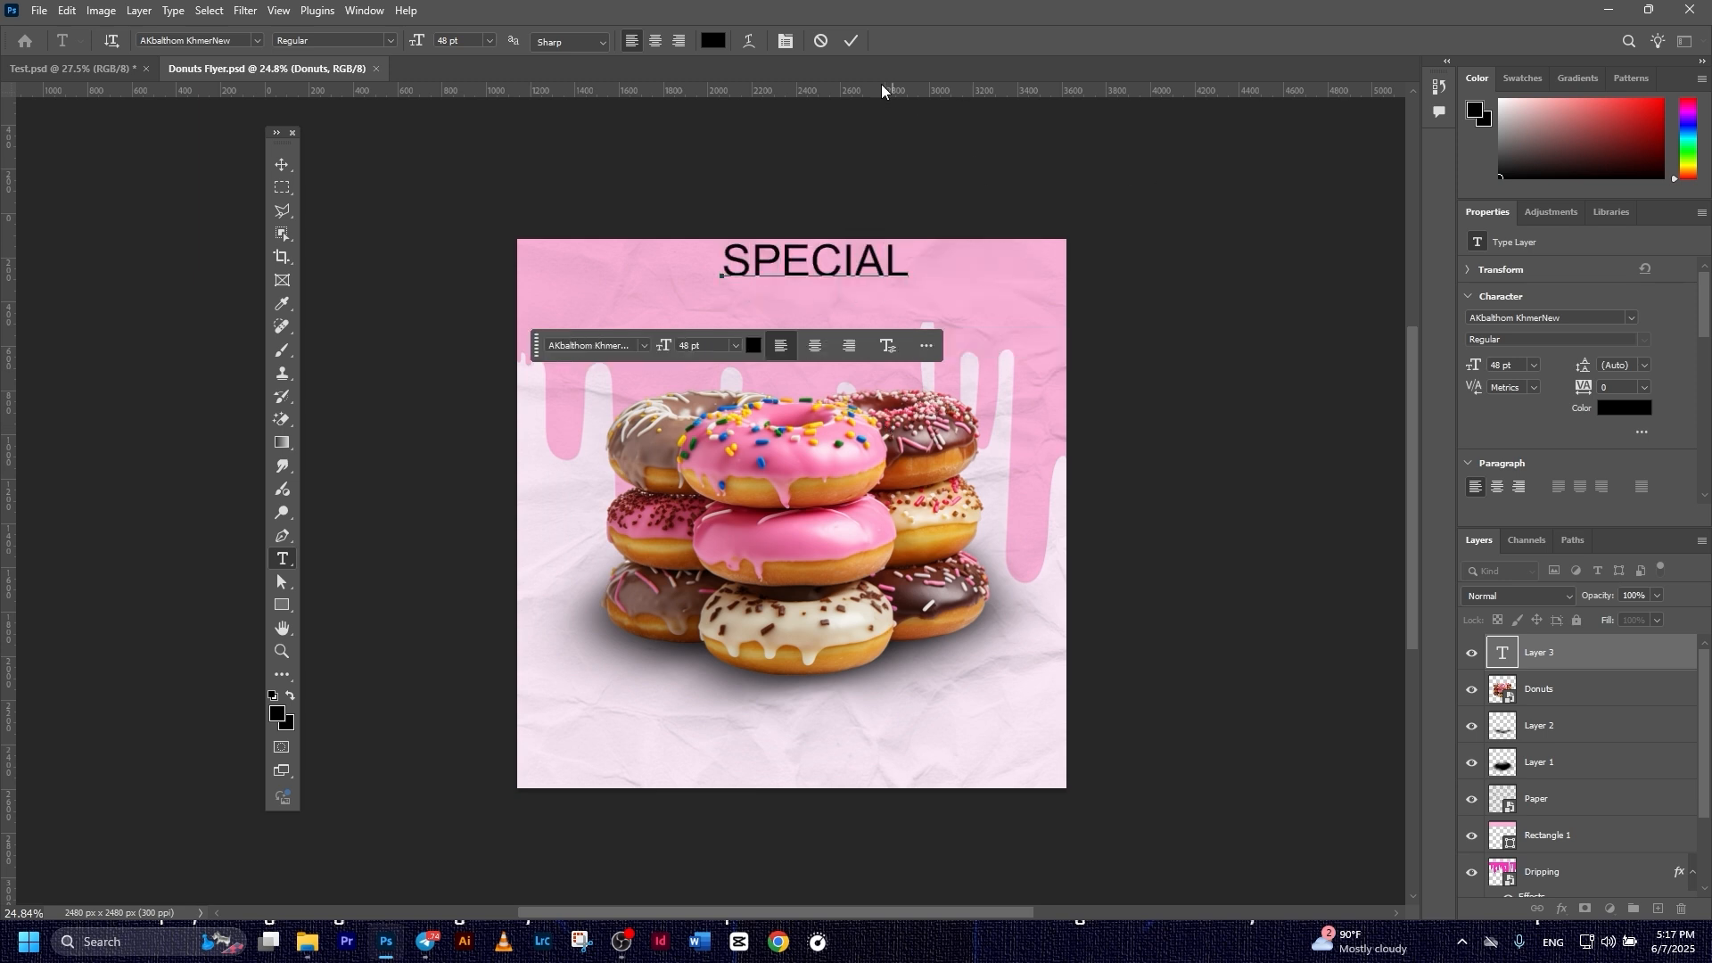
left_click(852, 41)
left_click(283, 164)
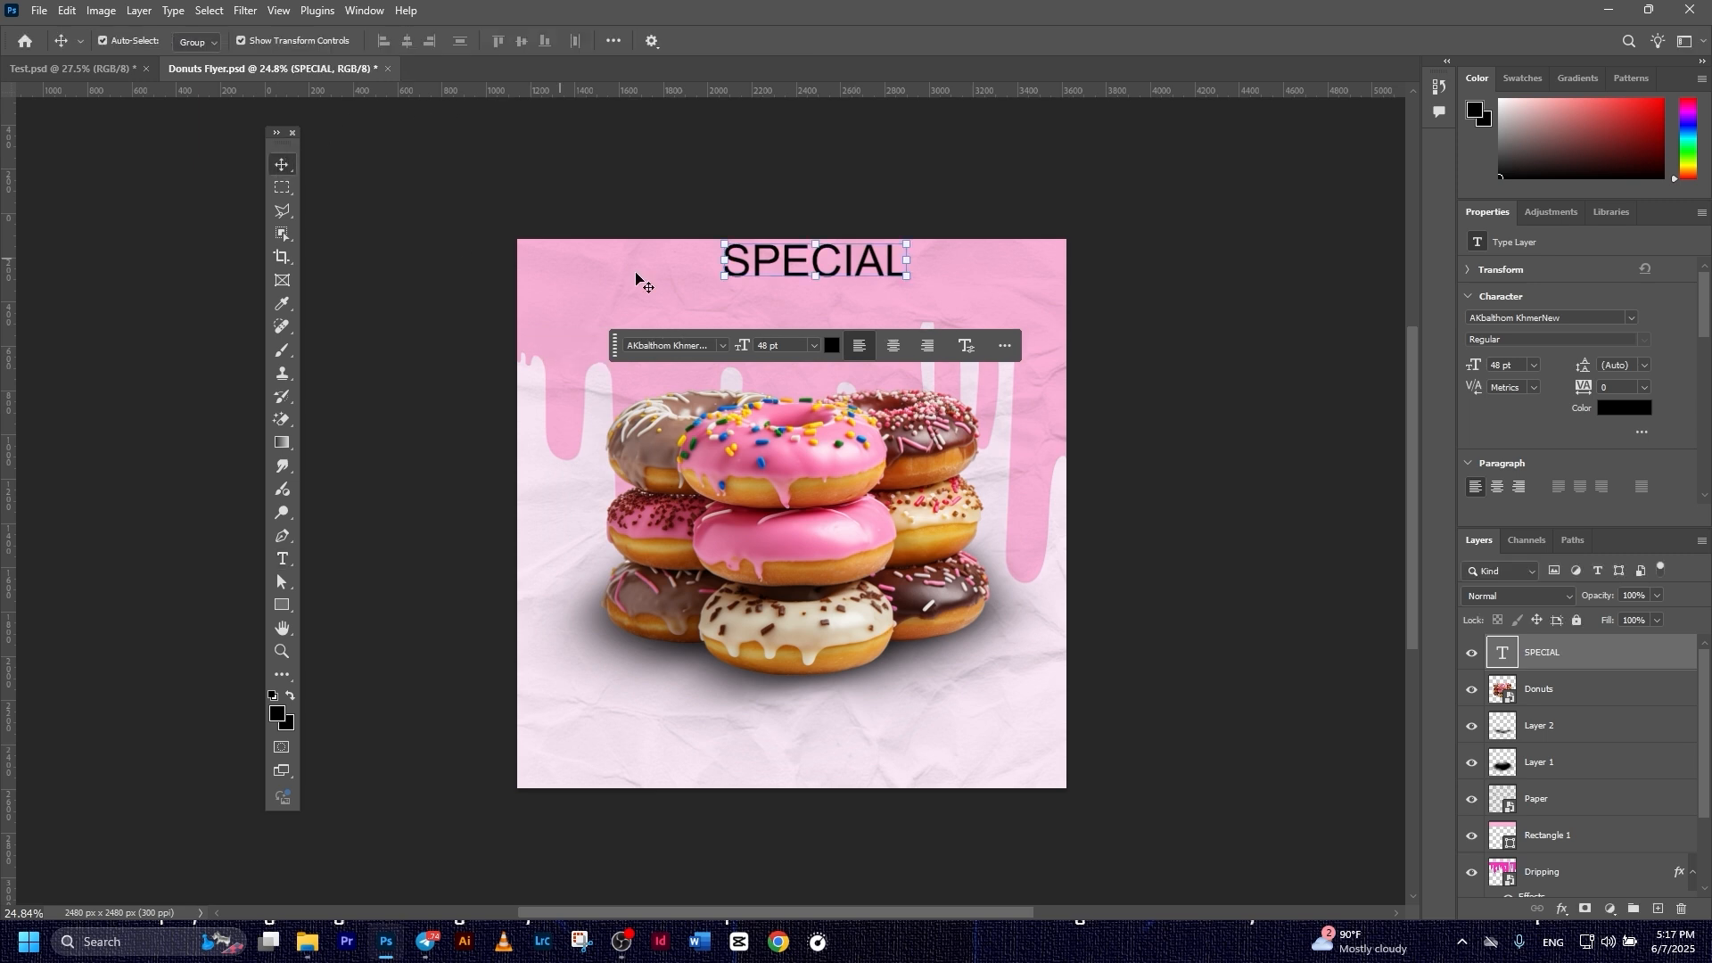
left_click_drag(832, 261, 811, 271)
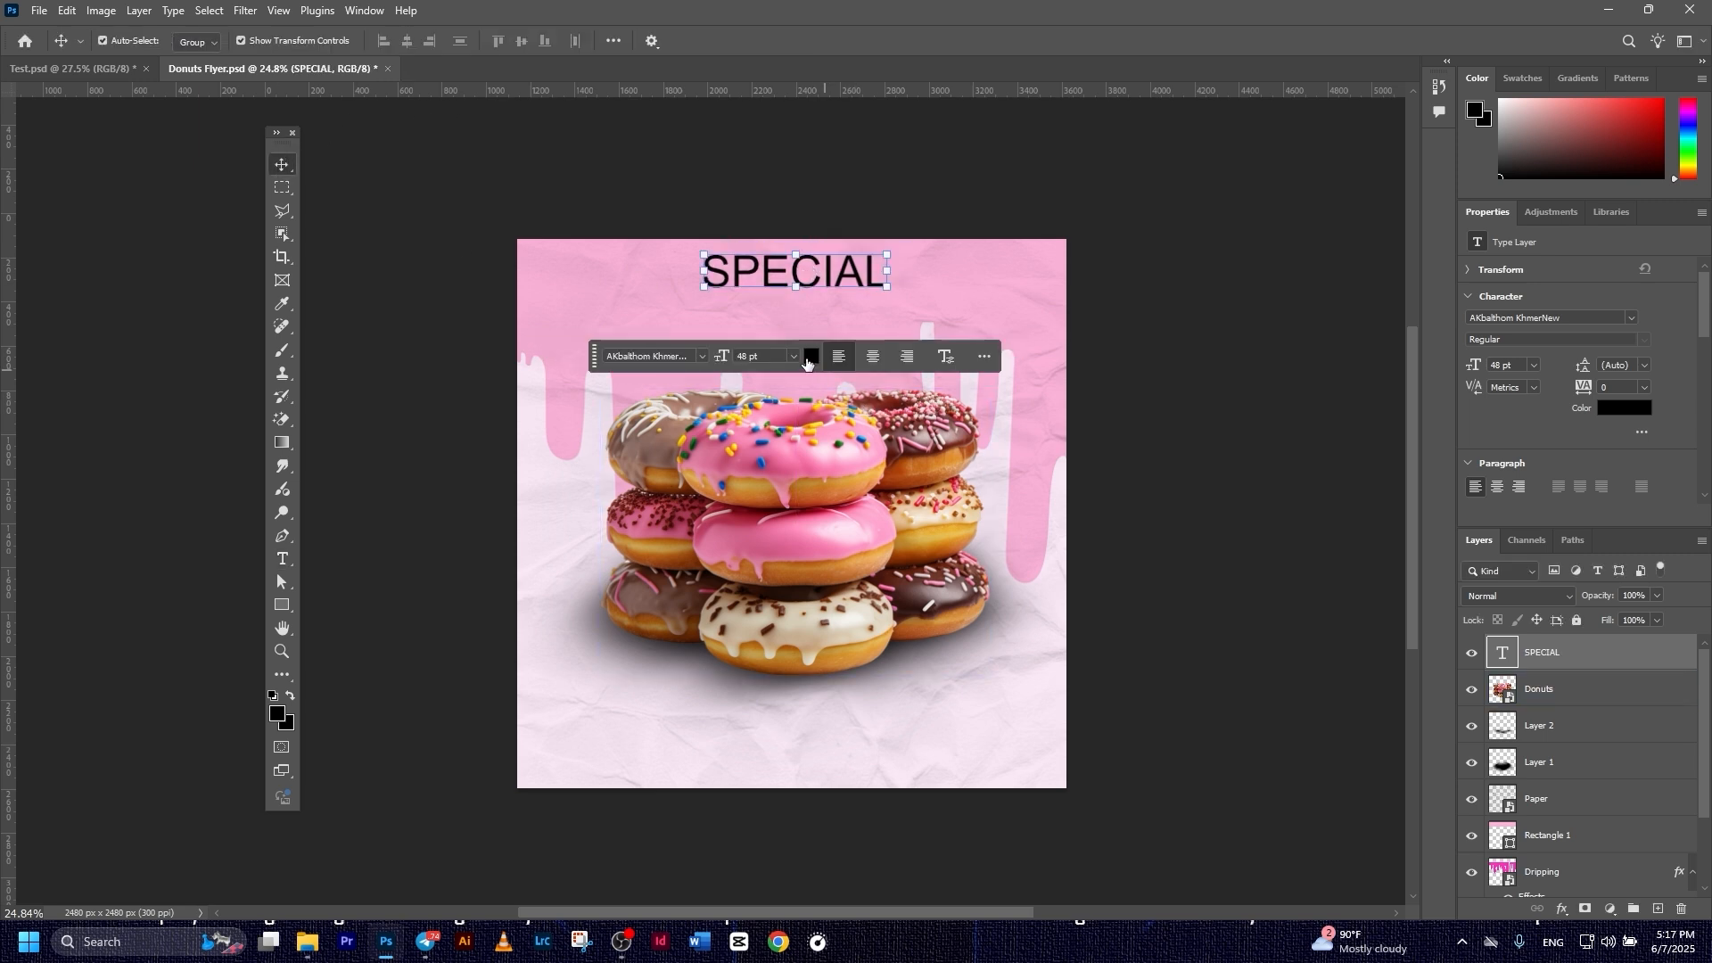
- Recolor the SPECIAL text to a vivid crimson pink
left_click(811, 355)
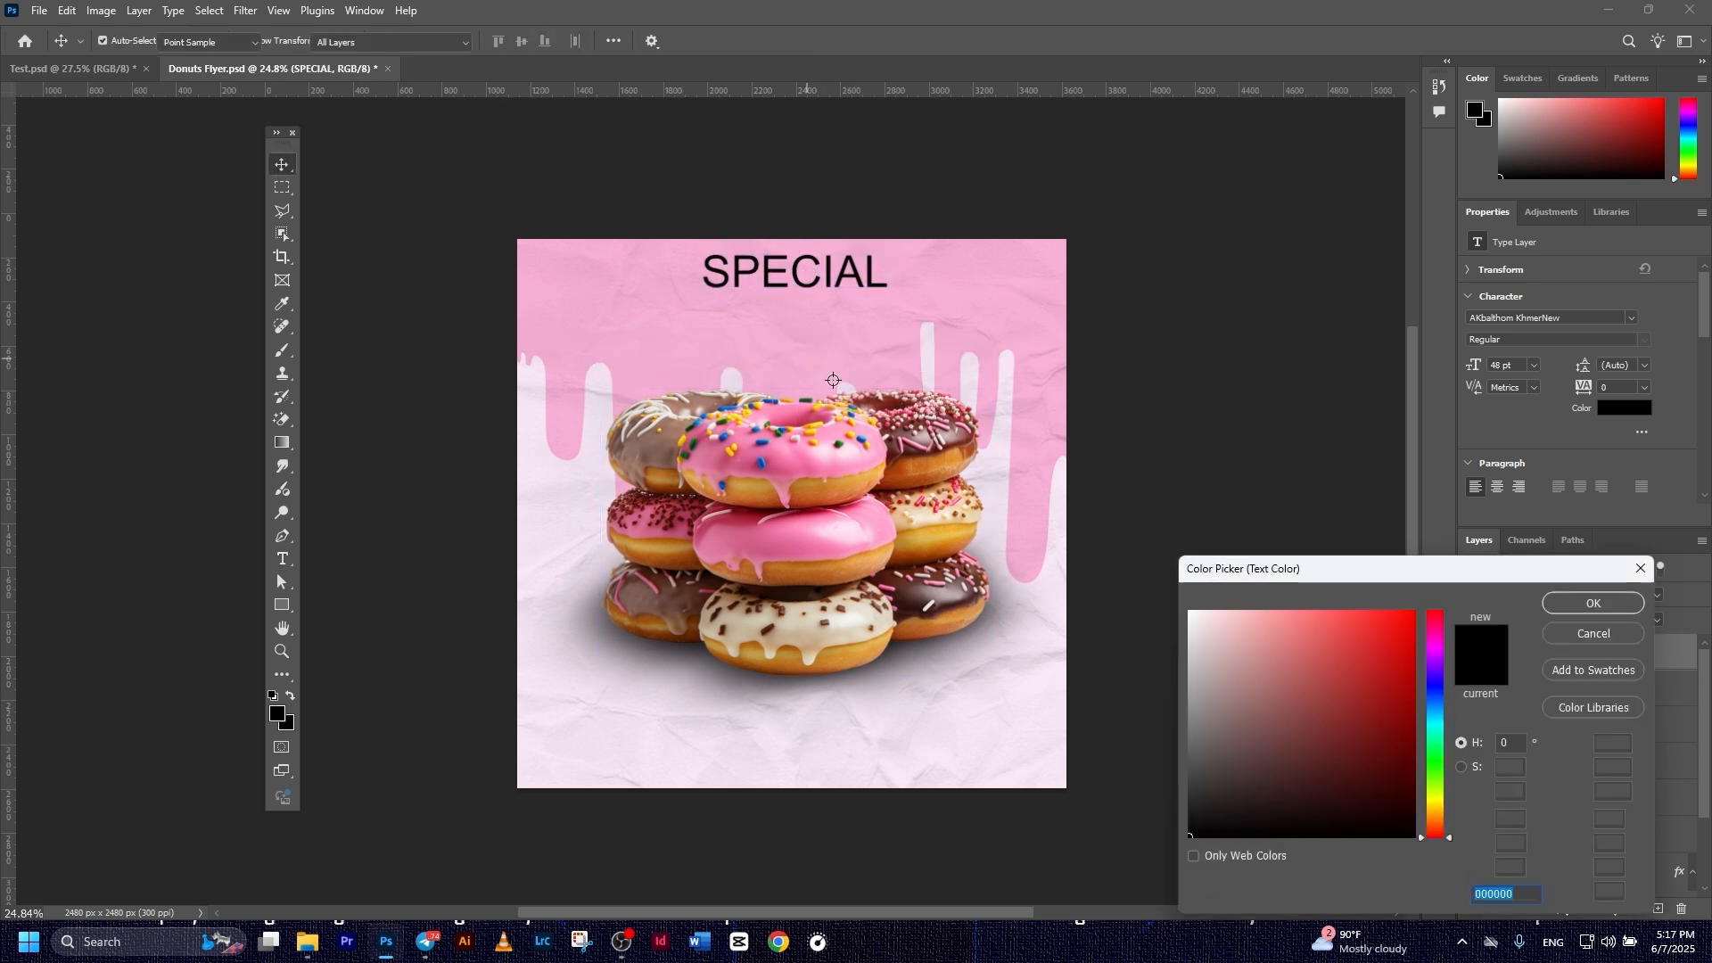
left_click(817, 520)
left_click_drag(1340, 634, 1420, 660)
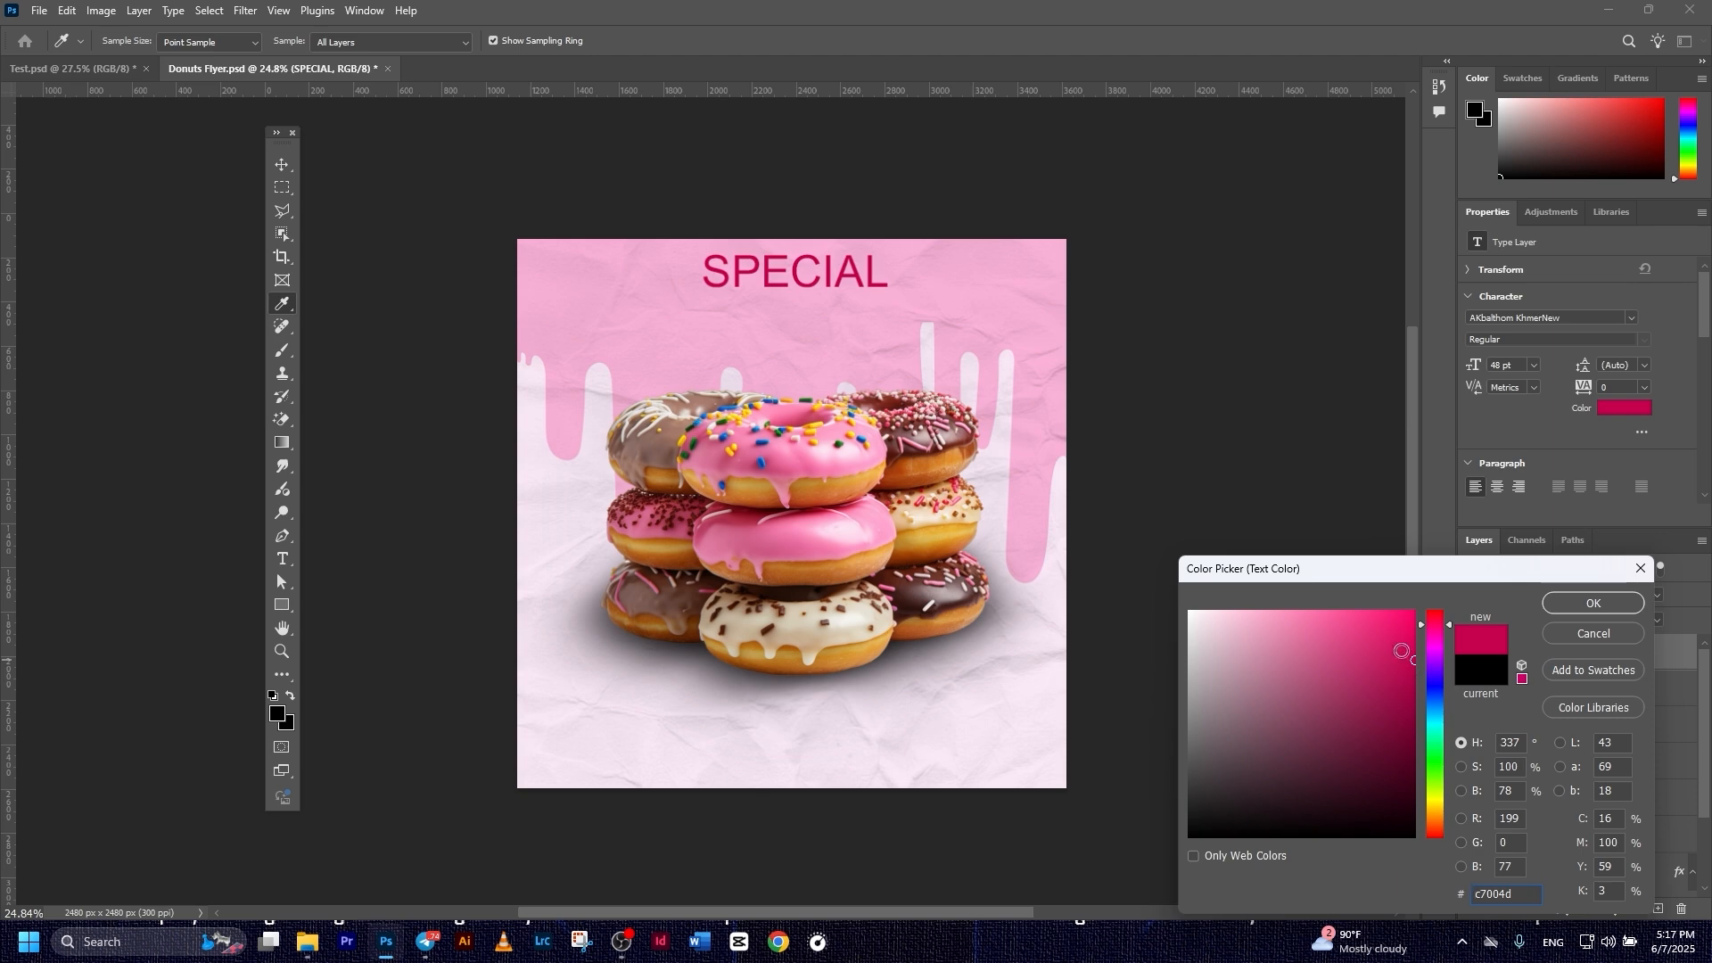
left_click(1416, 648)
left_click(1561, 607)
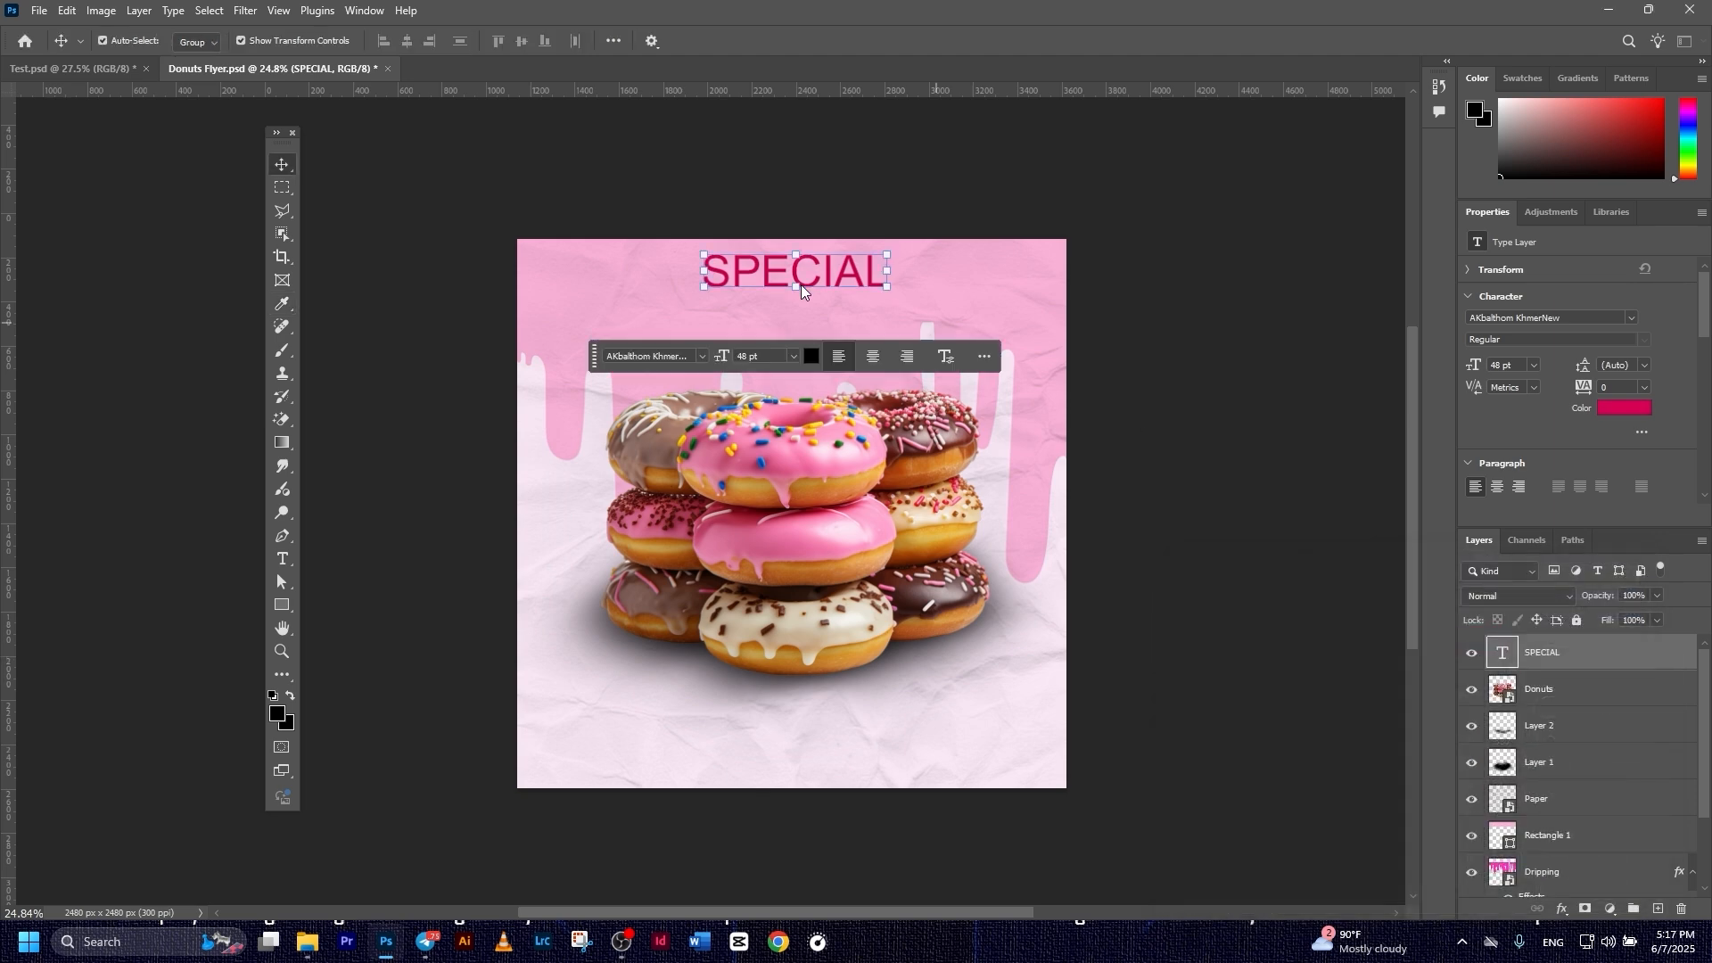
- Set the SPECIAL text's font to Britannic Bold and recenter the word slightly lower near the flyer's top
left_click(1625, 318)
left_click(1632, 319)
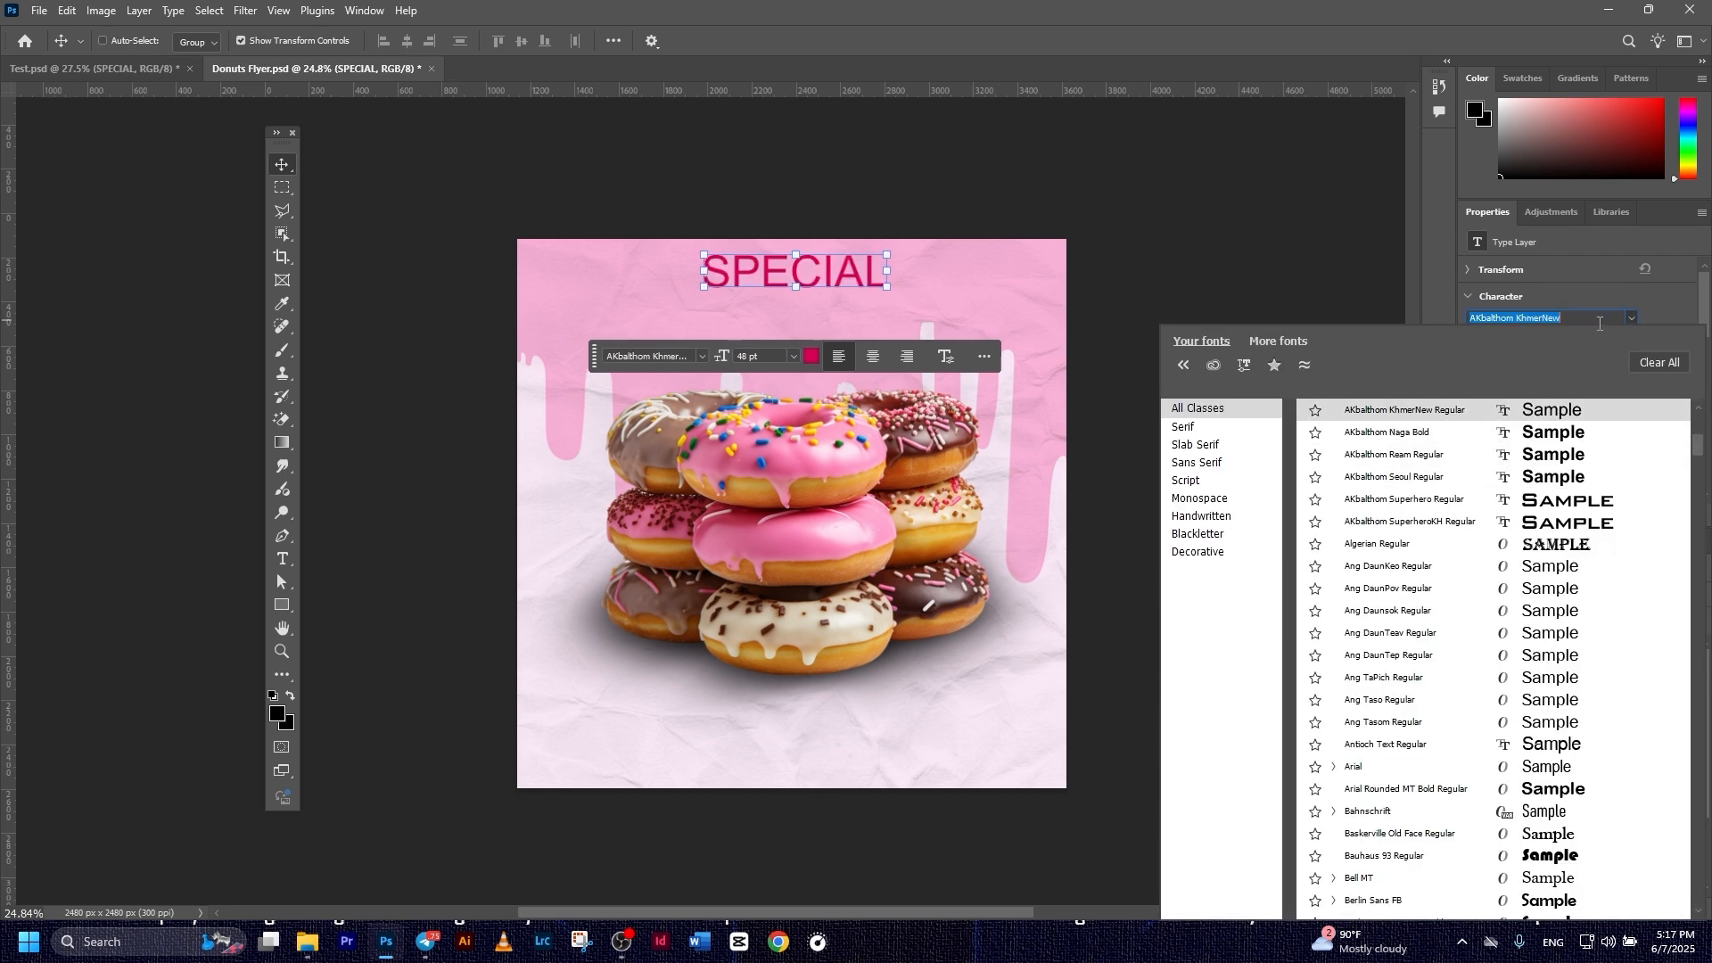
type("Britannic Bold")
left_click(1537, 415)
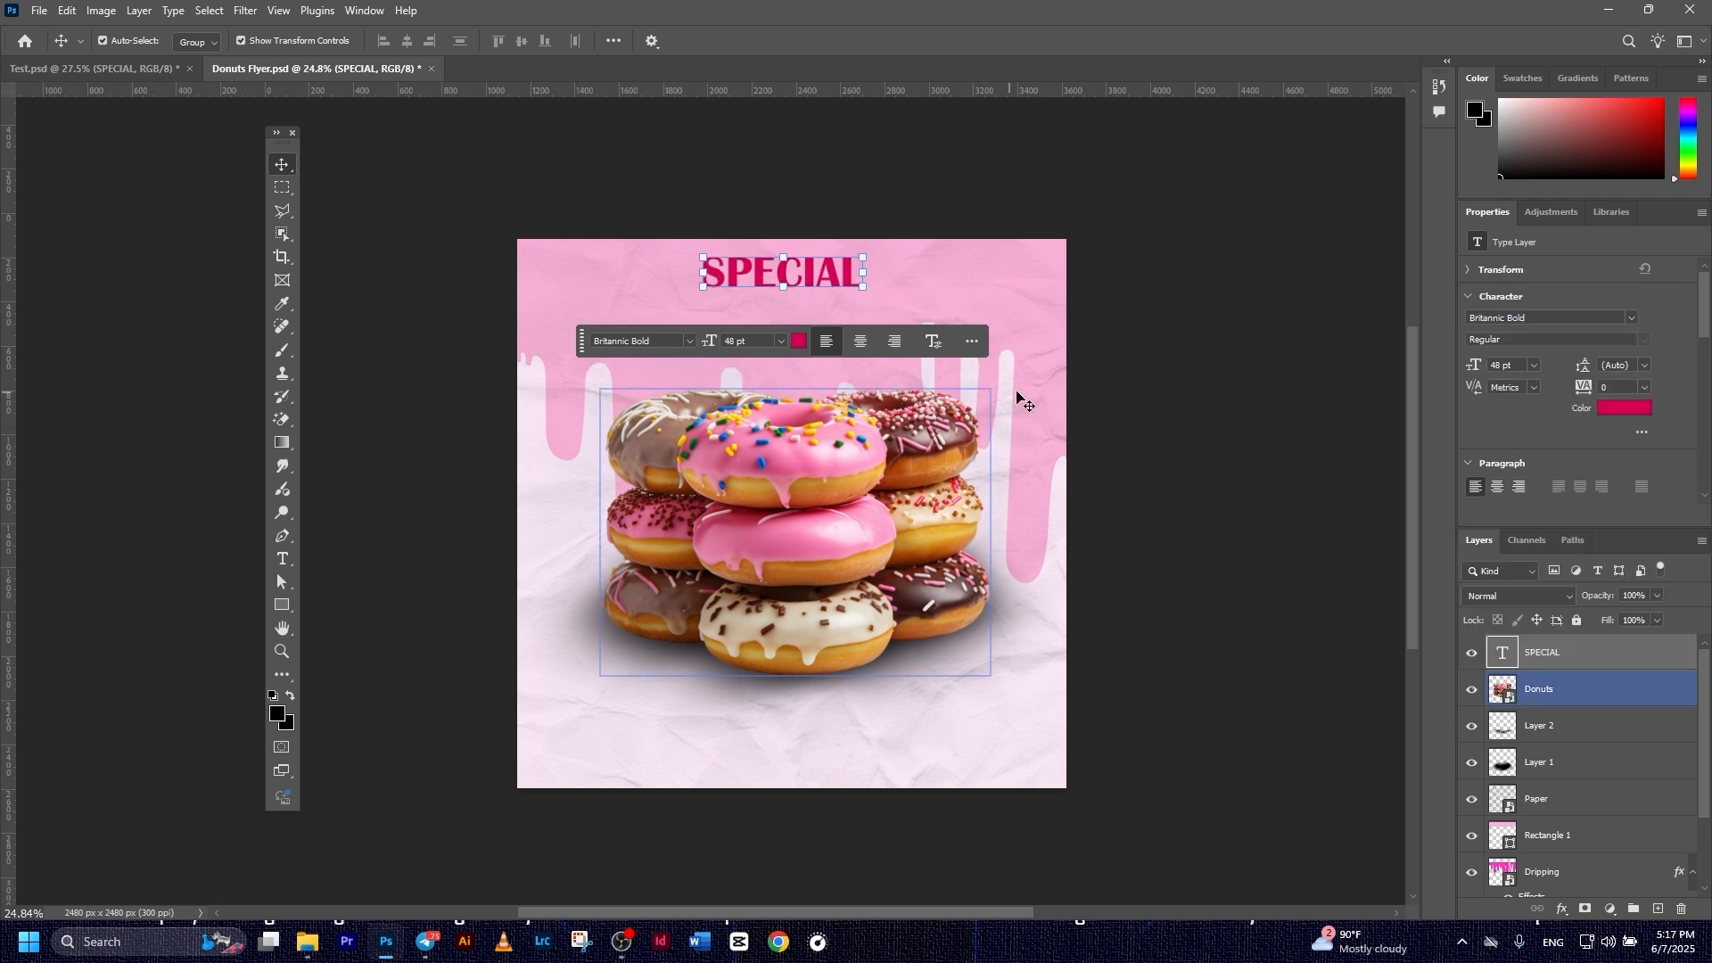
left_click(1242, 364)
left_click_drag(808, 276, 814, 282)
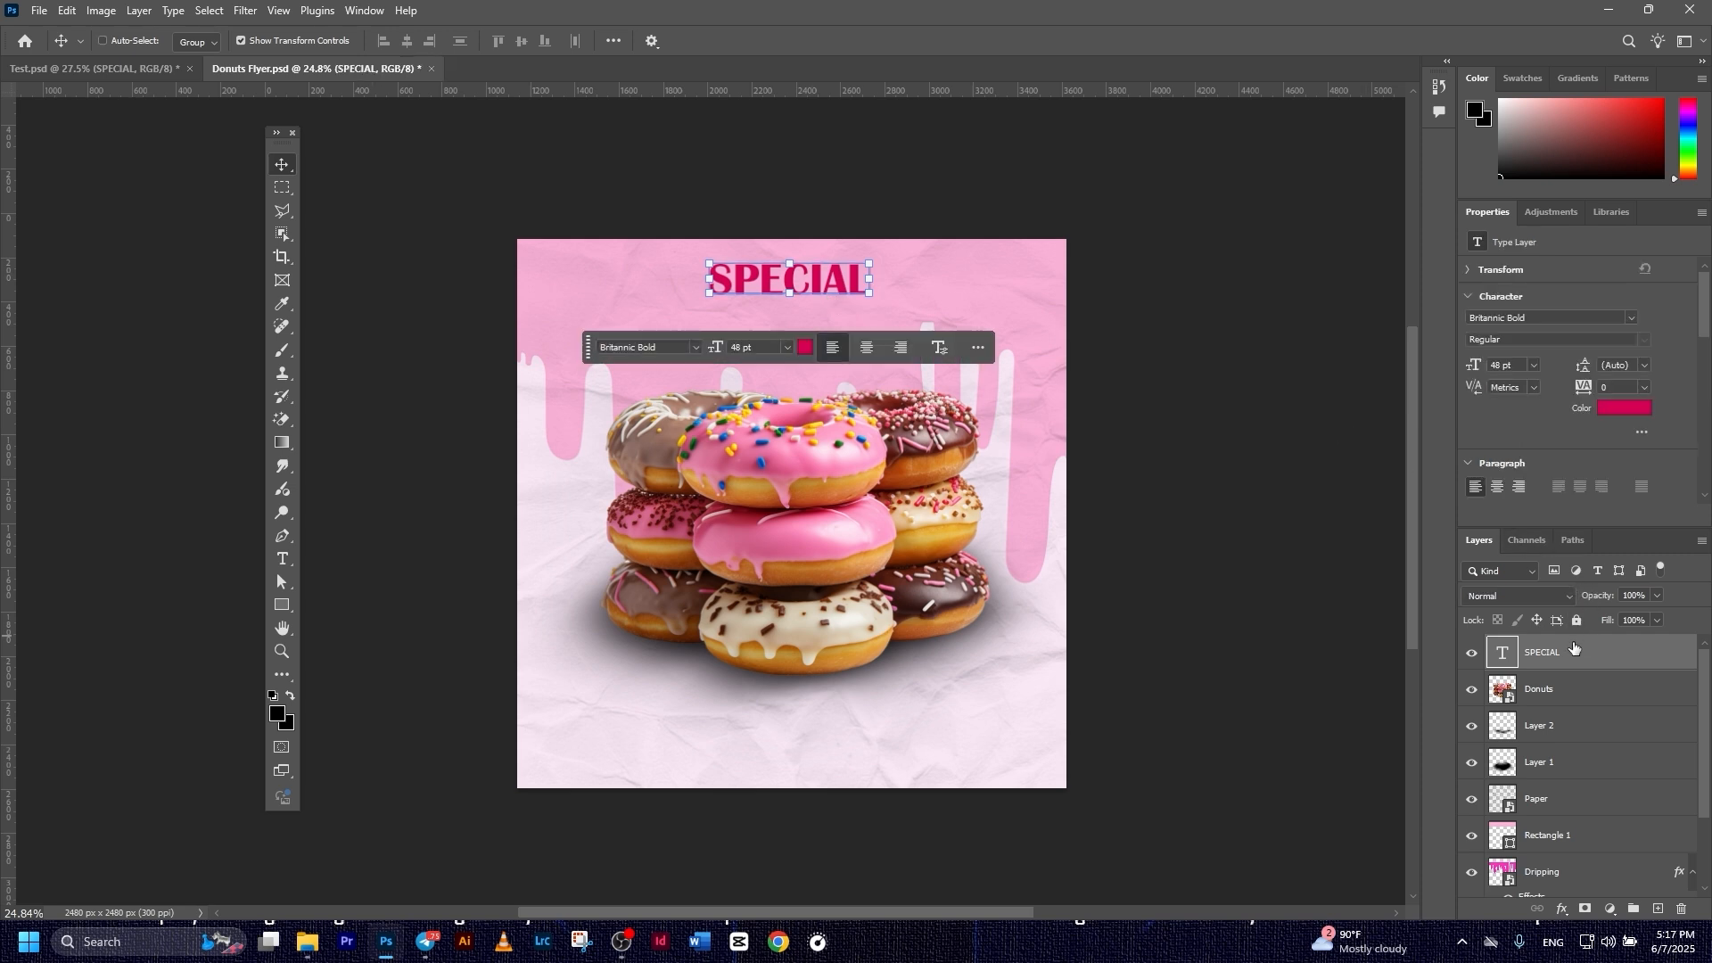
- Duplicate the SPECIAL text directly below the original and change the copy to MR DONUTS, centered beneath the first line
key("ctrl+j")
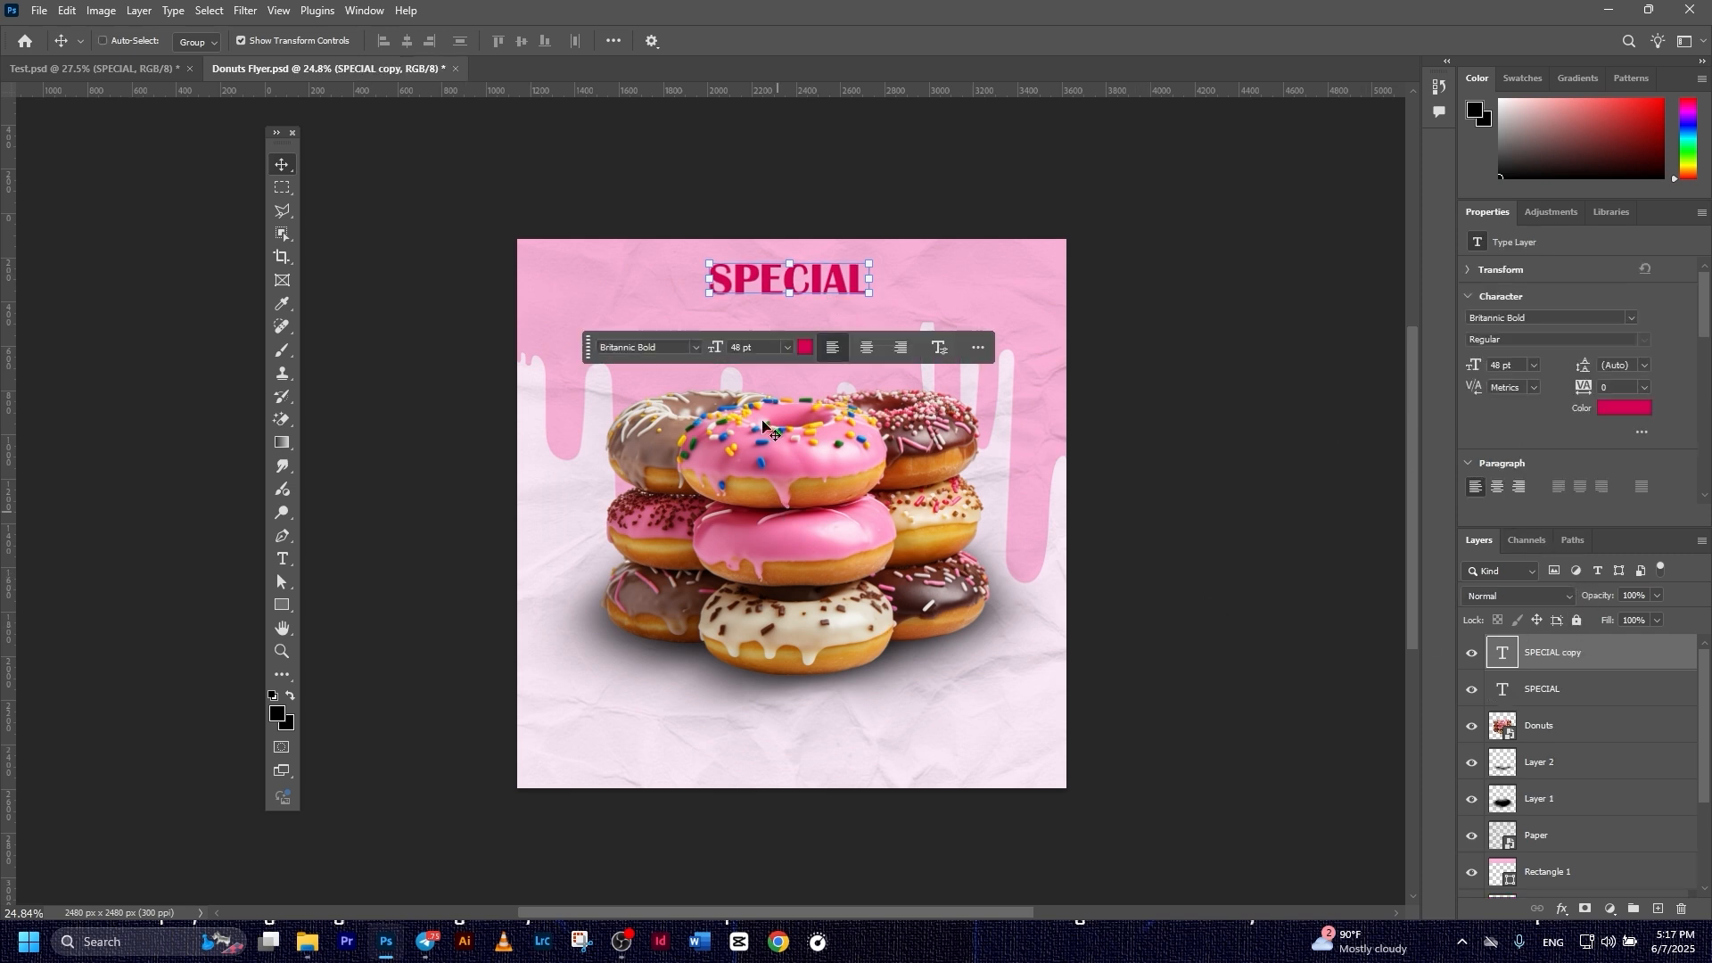
left_click_drag(822, 270, 818, 317)
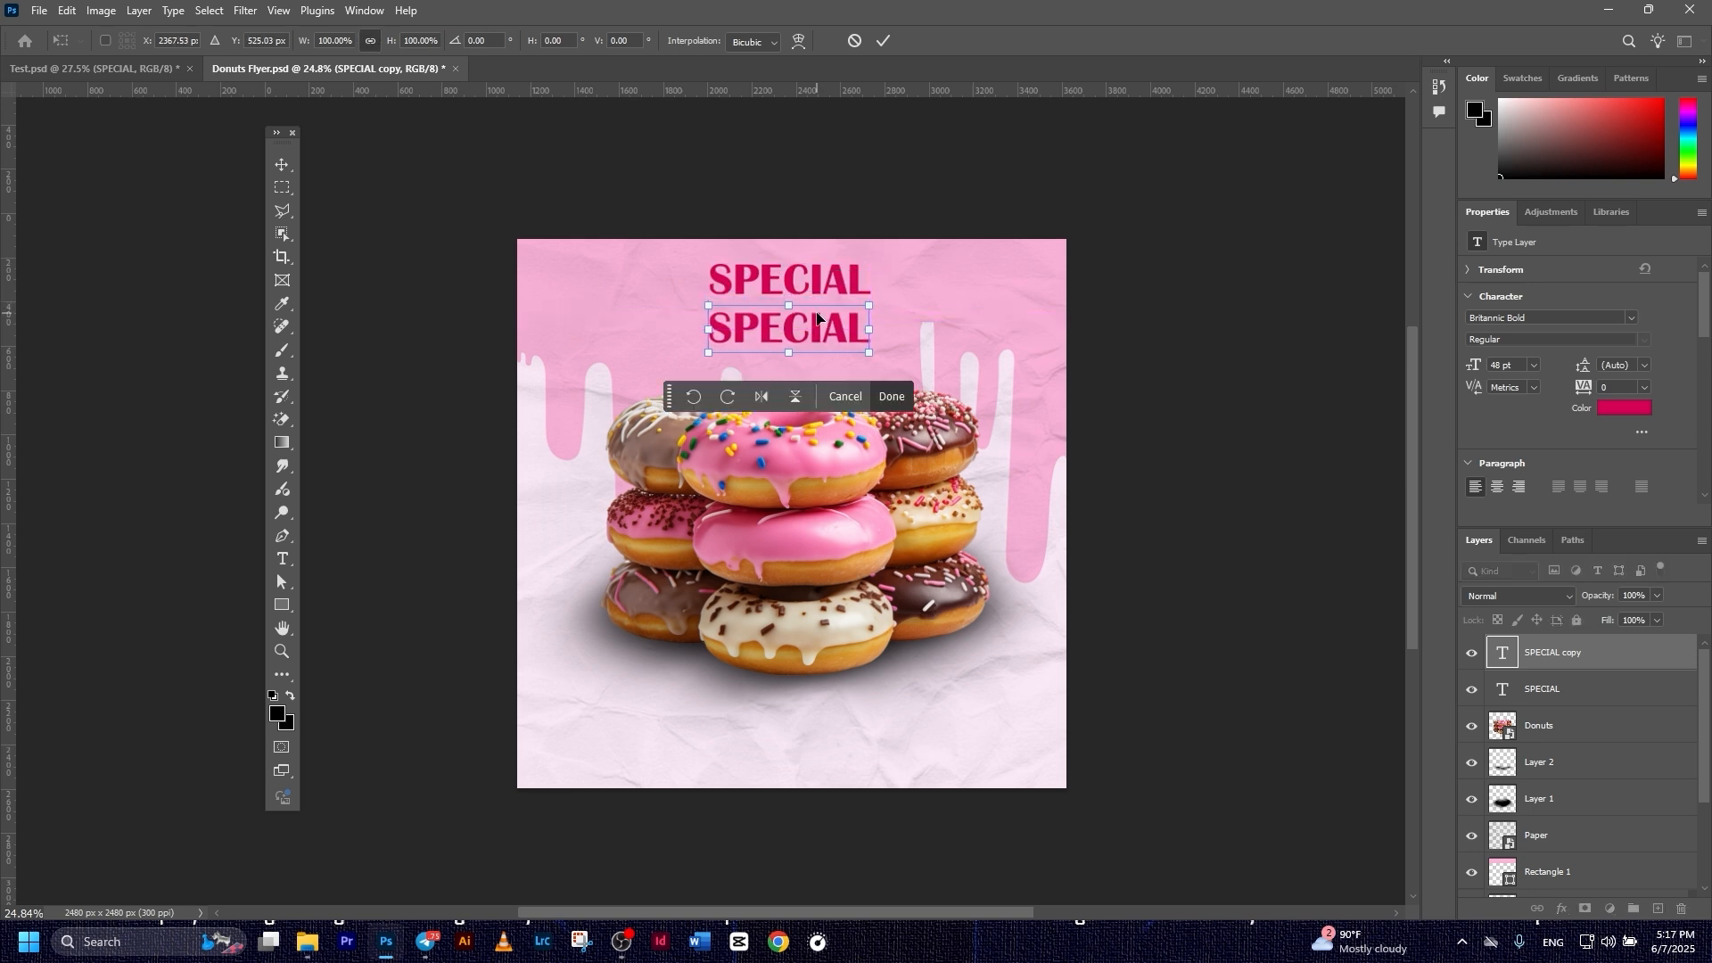
left_click(877, 42)
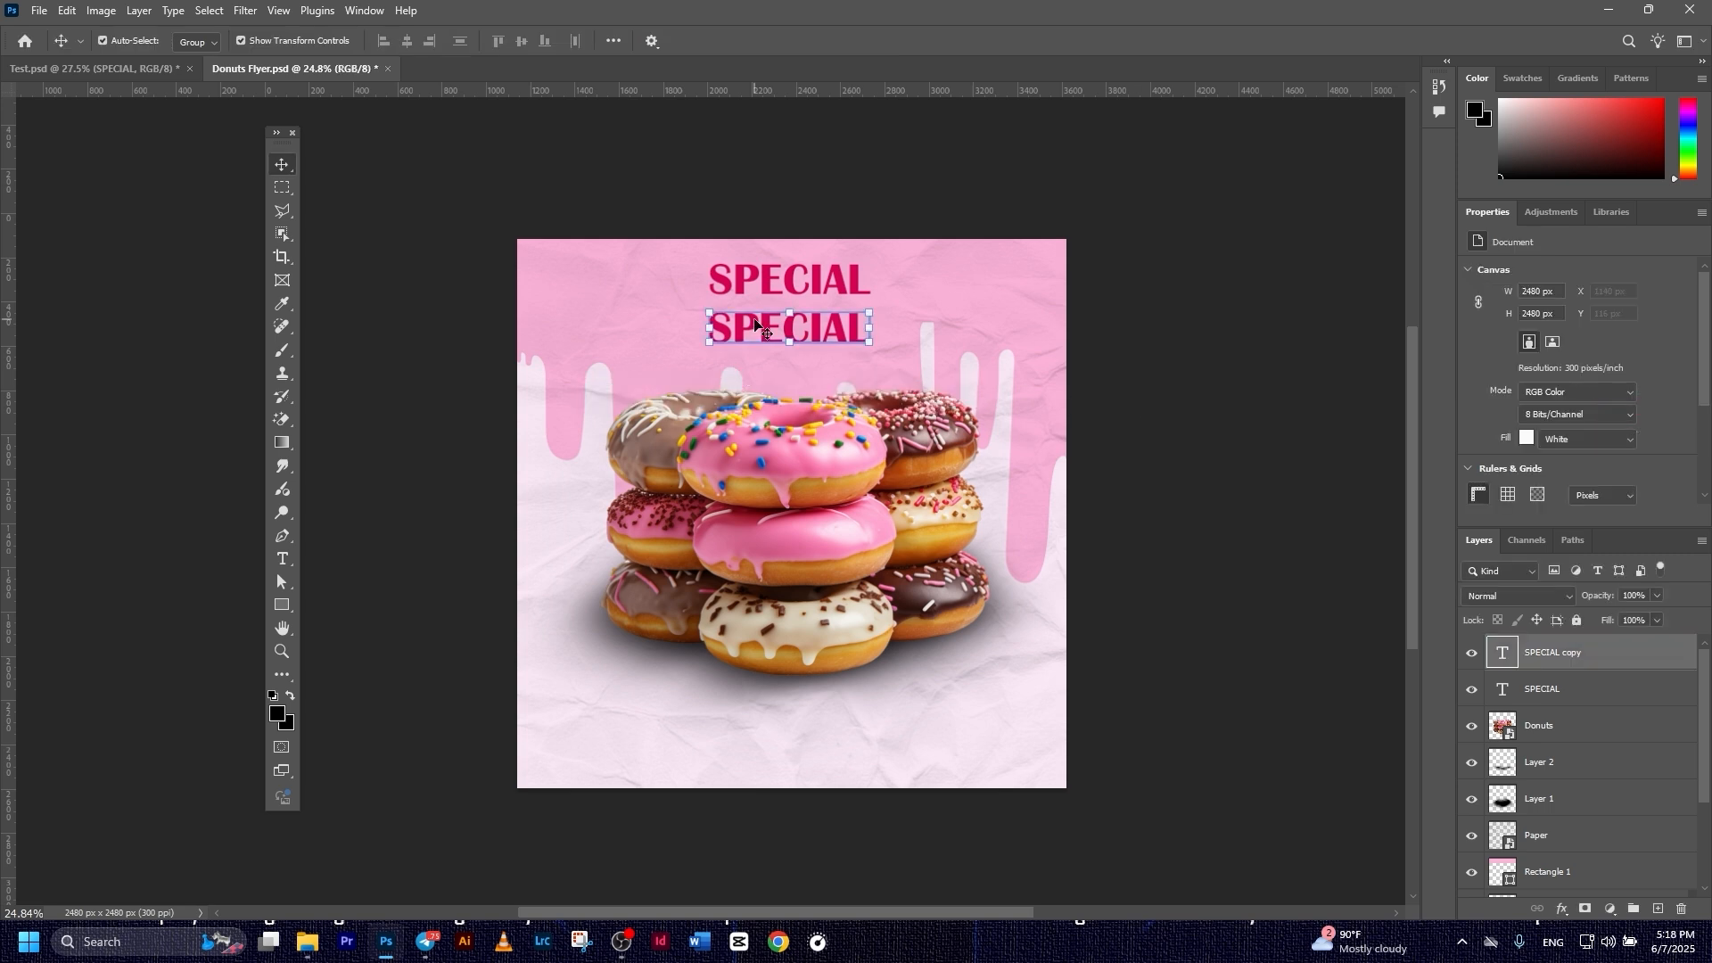
double_click(755, 321)
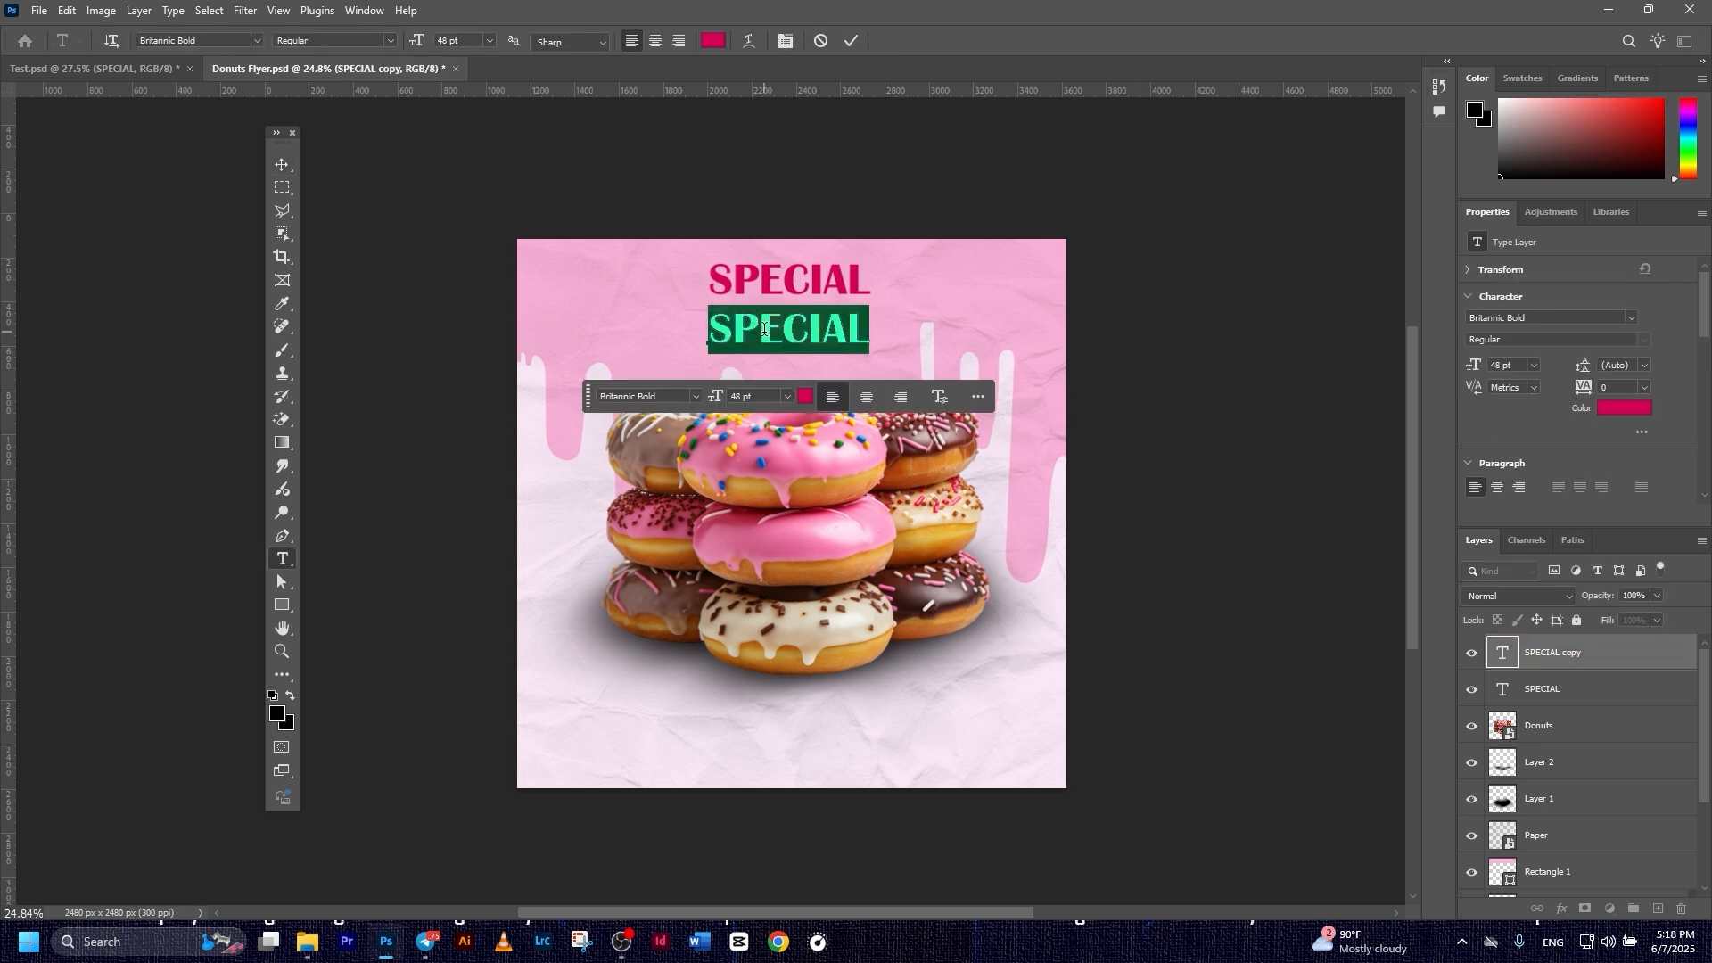
type("MR")
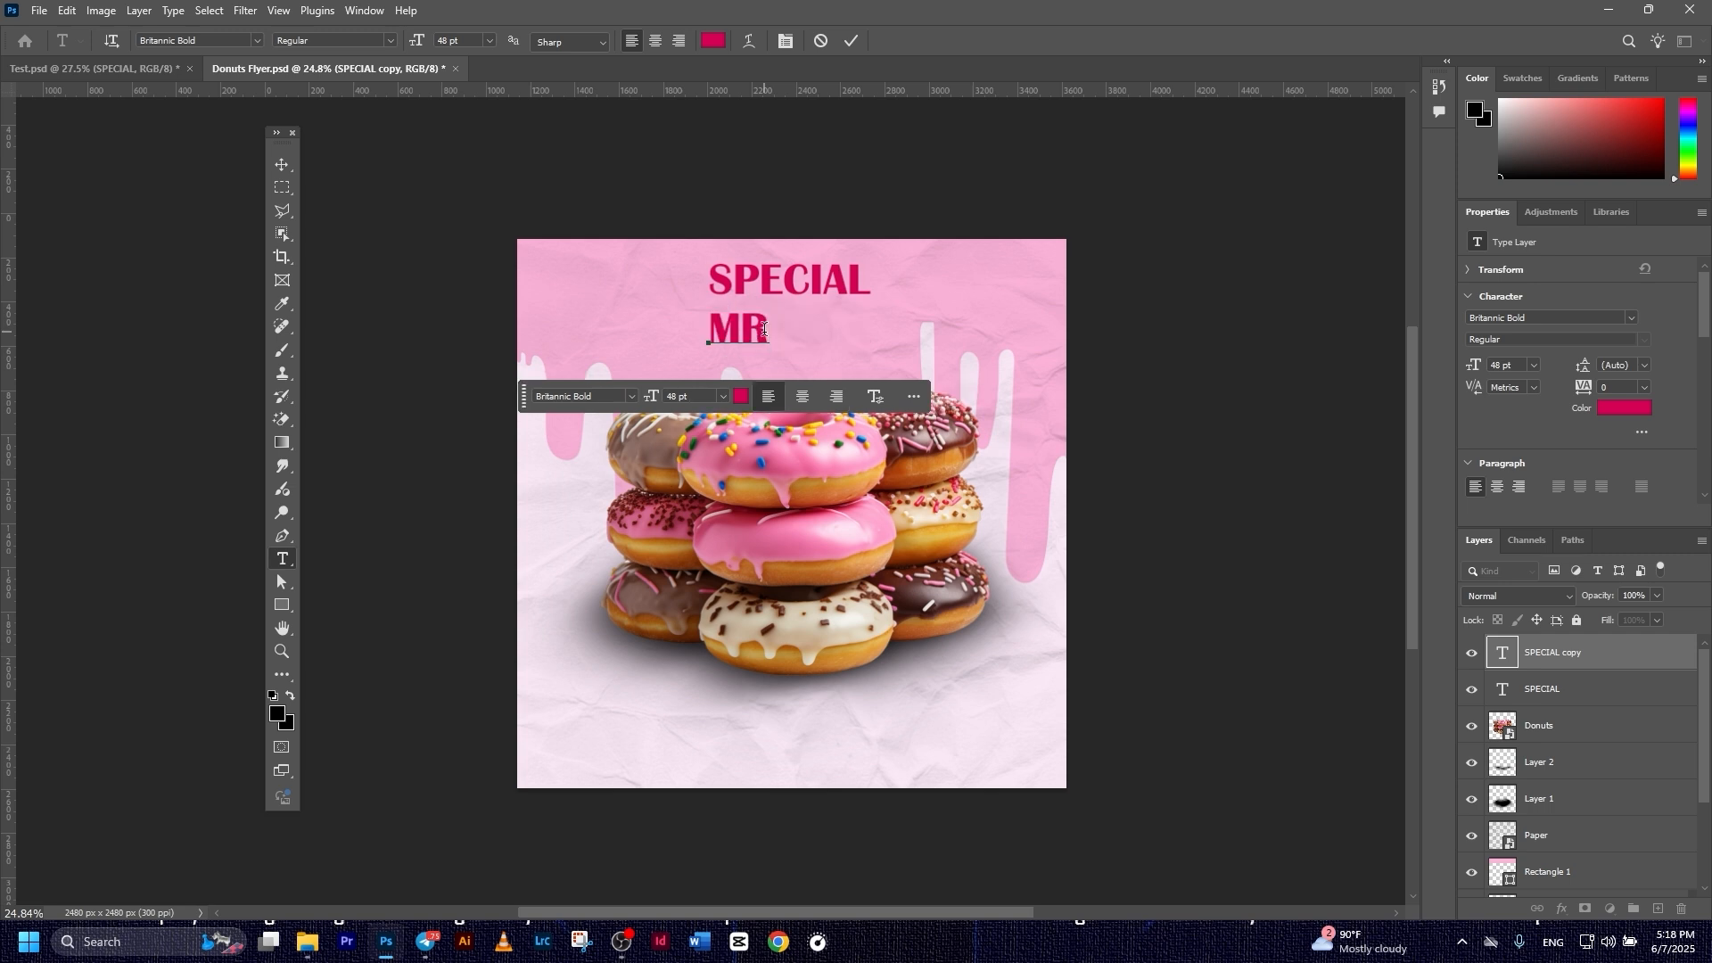
type(" DONUTS")
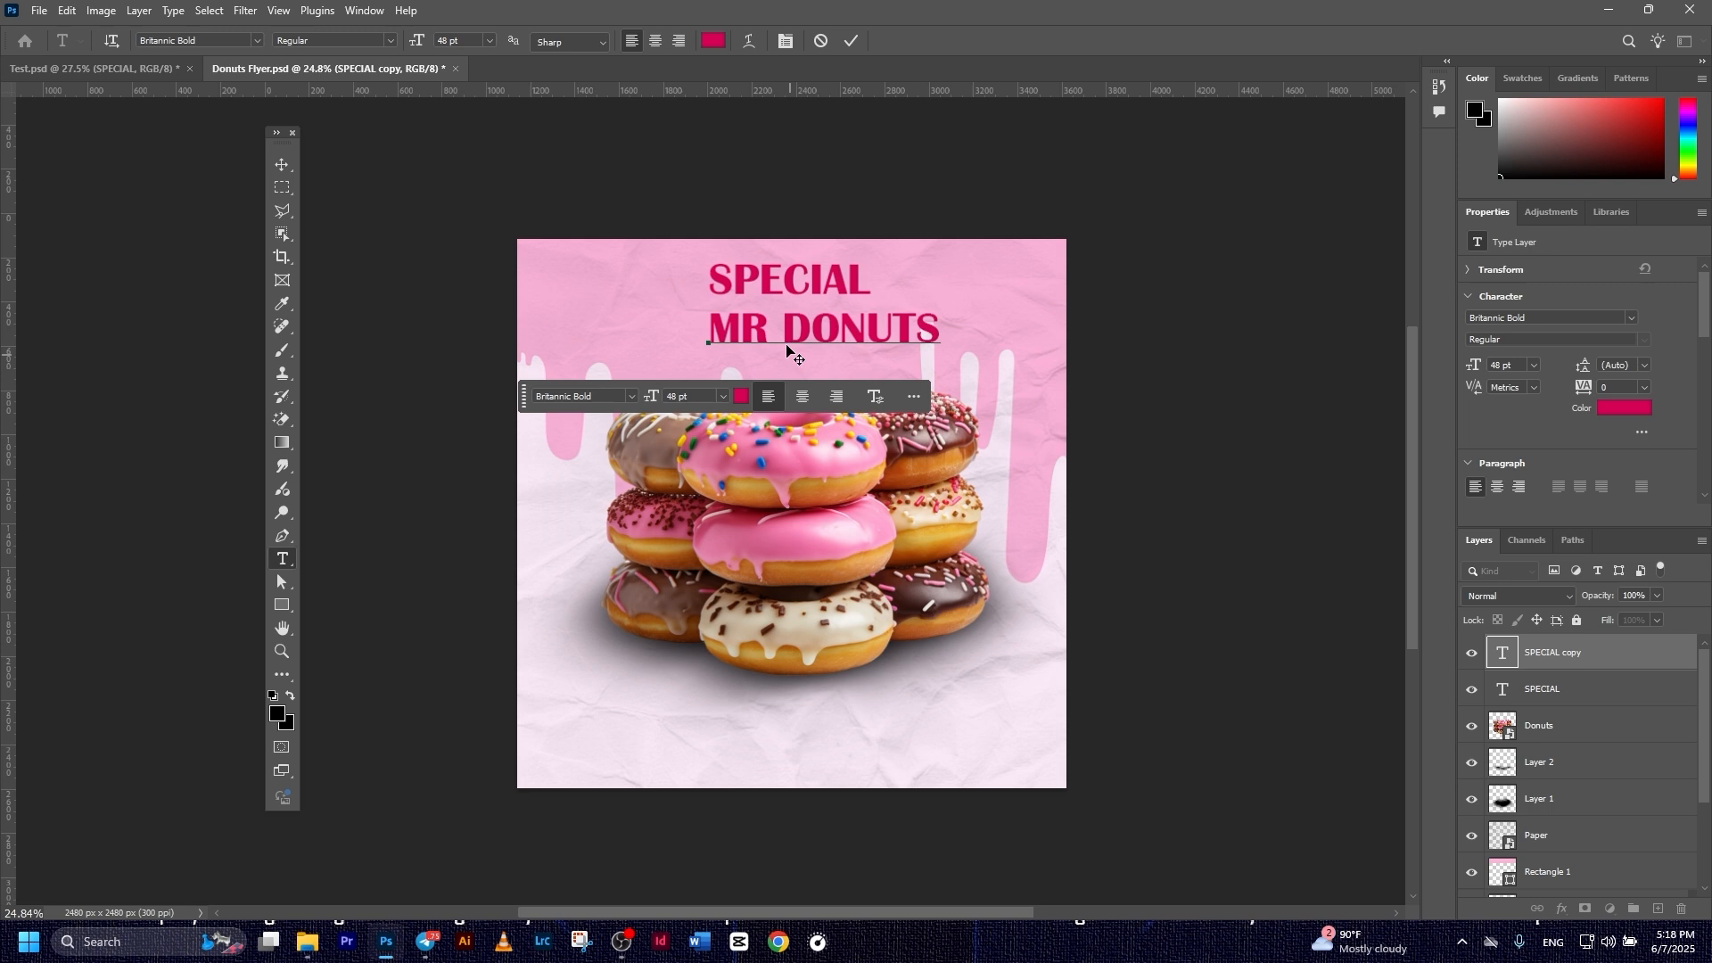
left_click(851, 40)
left_click(282, 165)
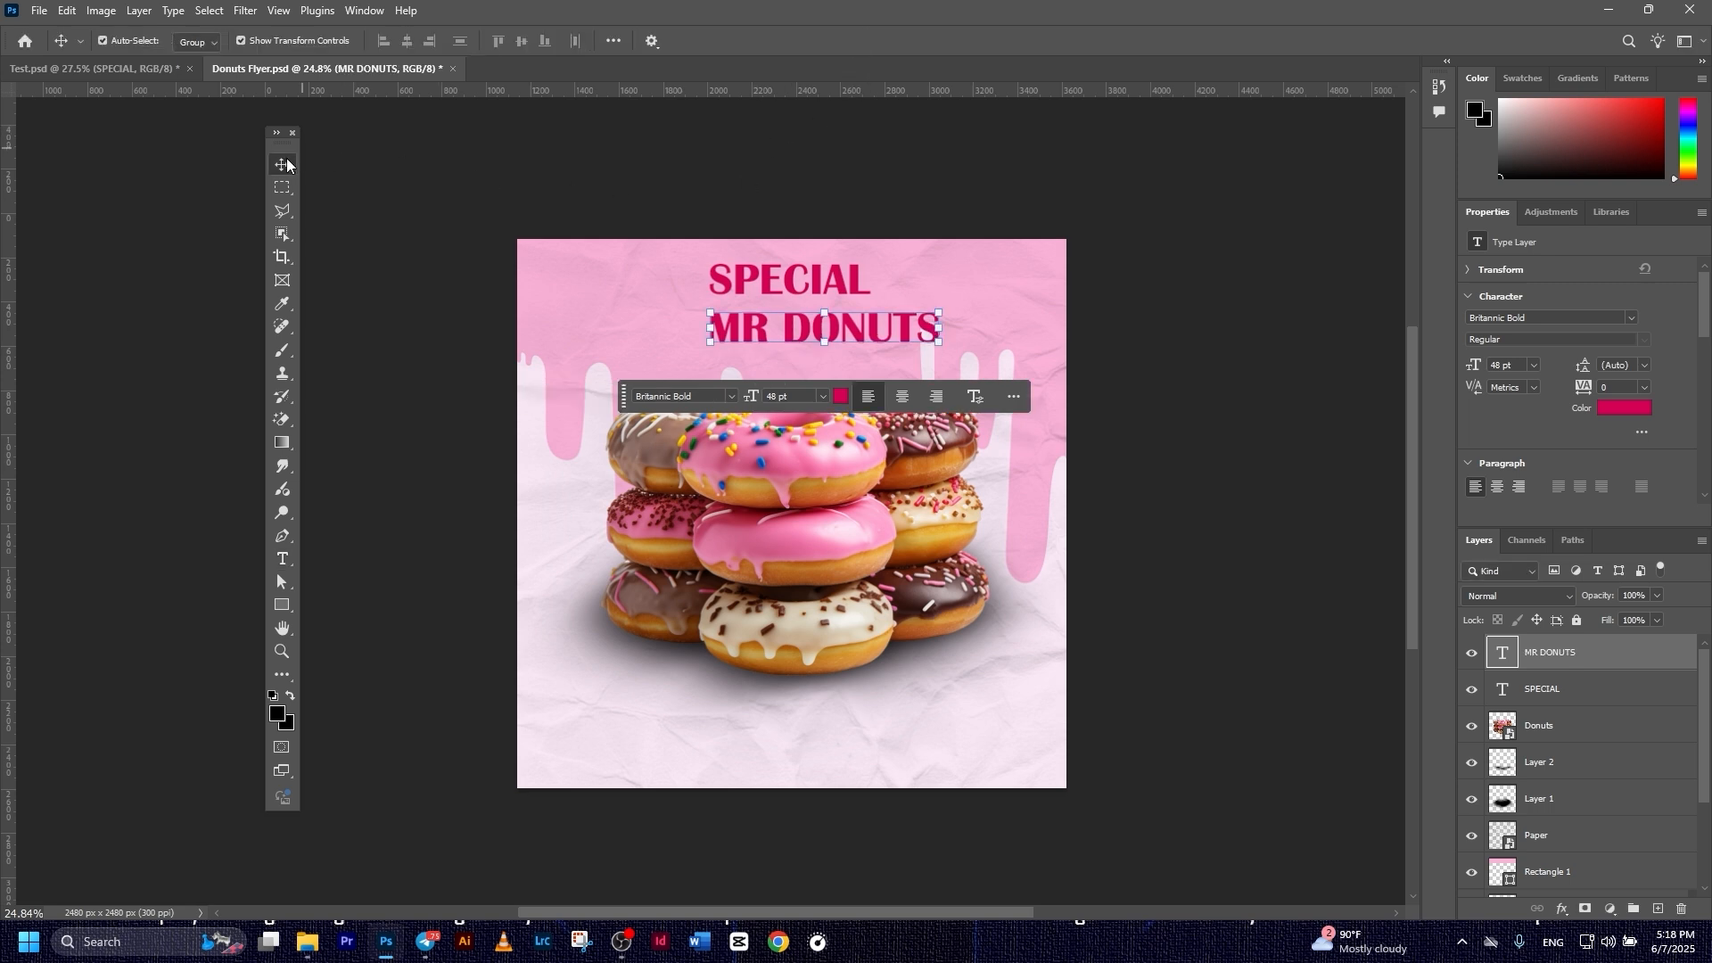
left_click_drag(862, 333, 828, 332)
- Set the MR DONUTS font to Ghosteen and enlarge the text to about 85.82 pt beneath the SPECIAL line
left_click(1629, 321)
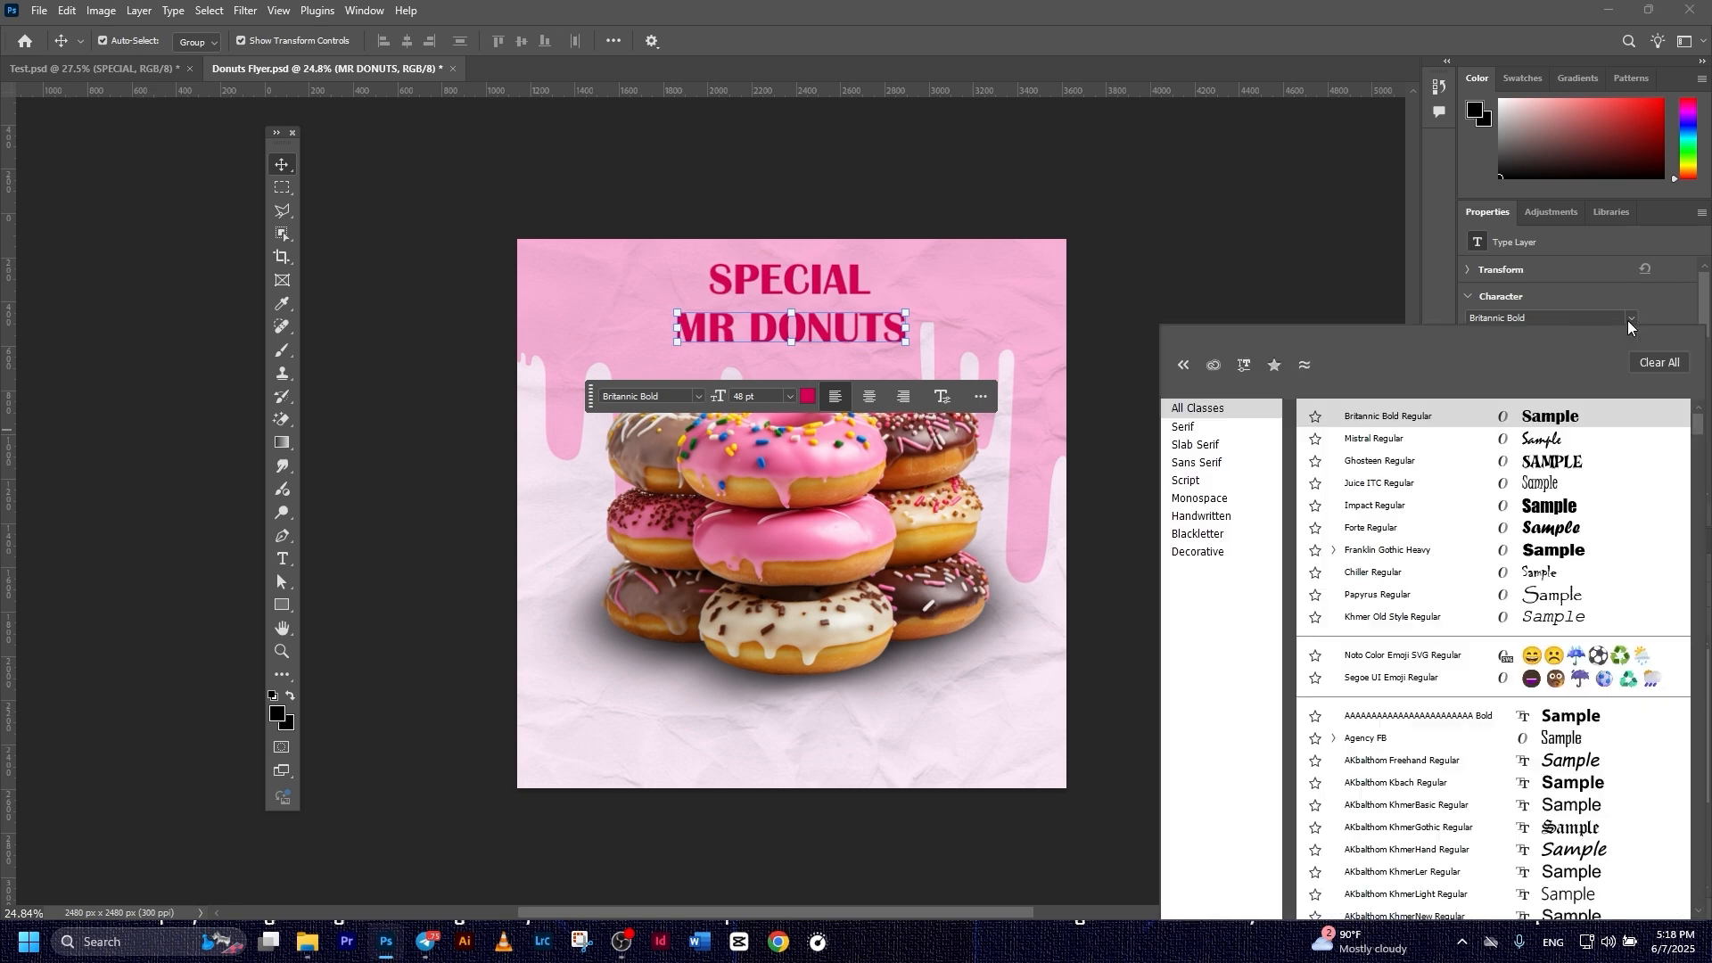
left_click(1580, 461)
key("ctrl+t")
left_click_drag(904, 305, 995, 294)
left_click(883, 40)
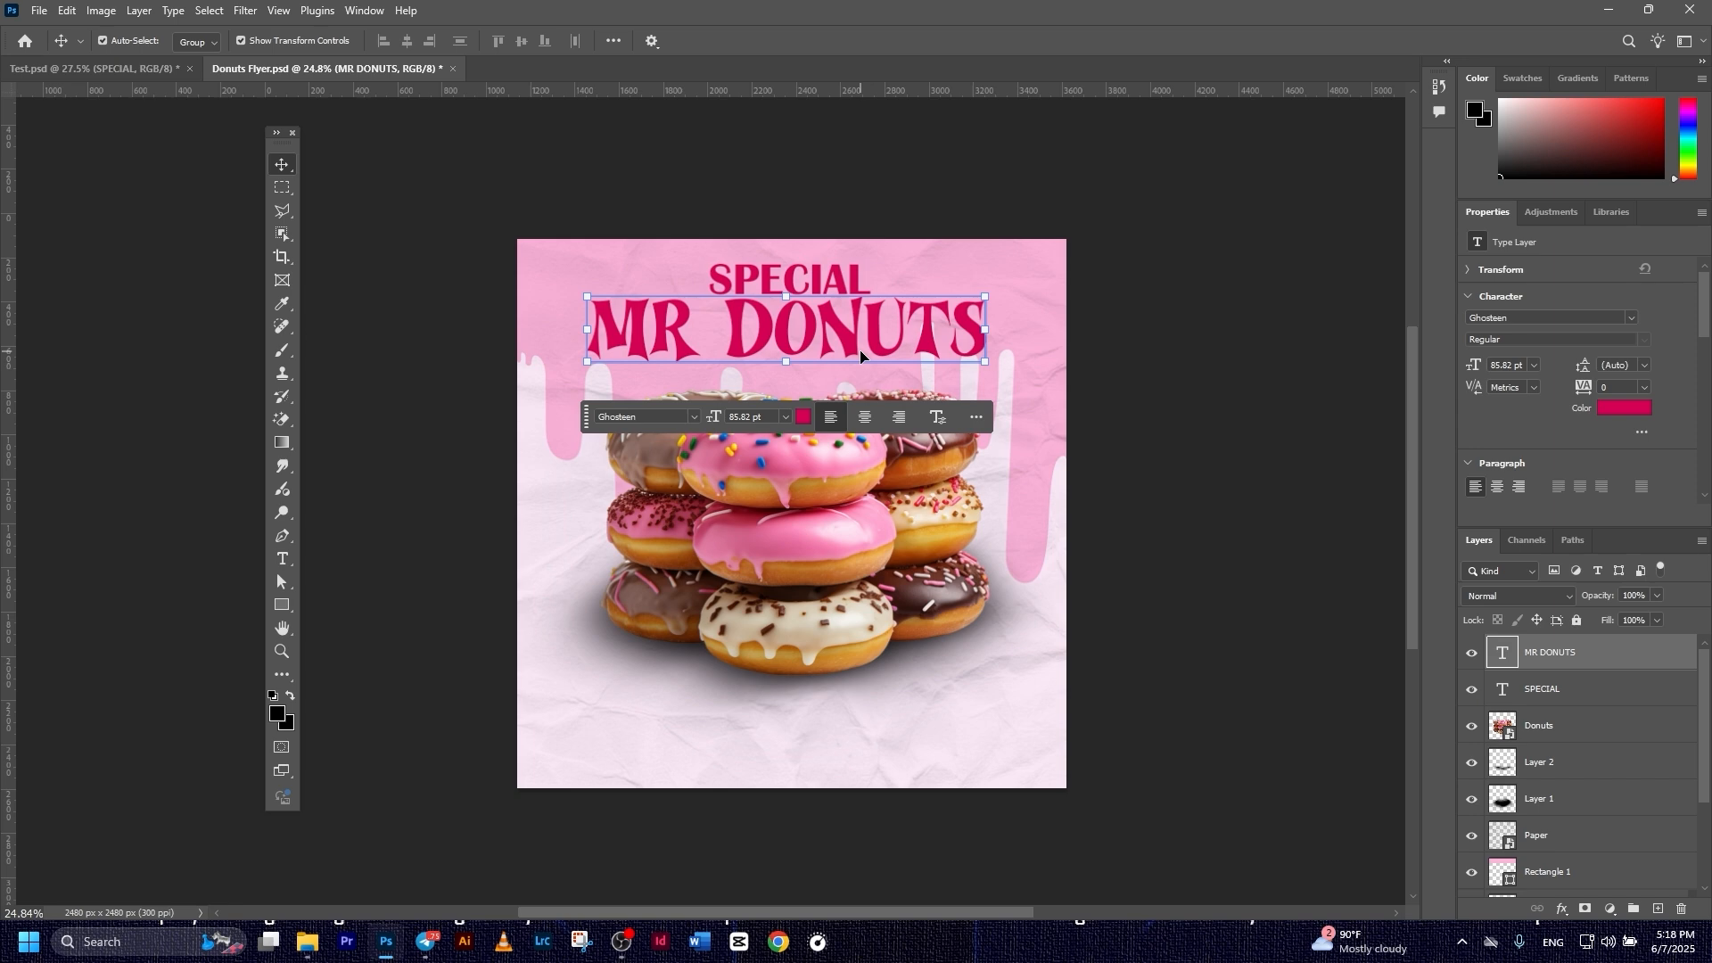
- Add a new text line reading Delicious just below the end of the MR DONUTS headline
left_click(1229, 353)
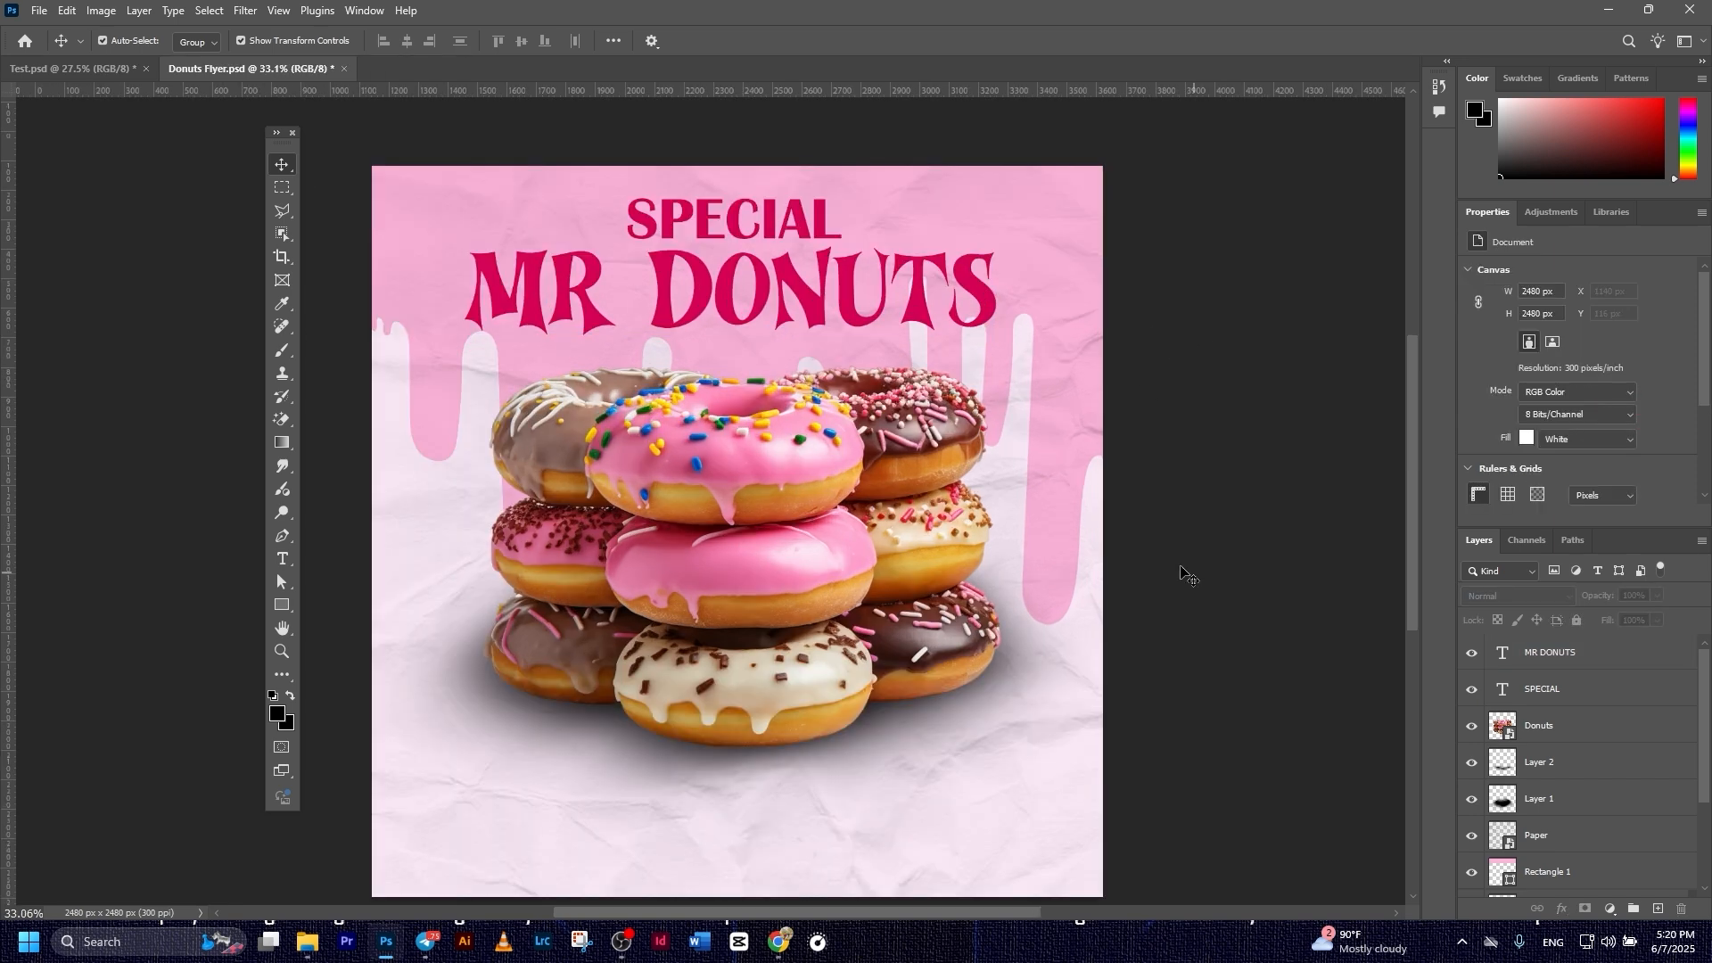
left_click(1068, 511)
left_click(667, 301)
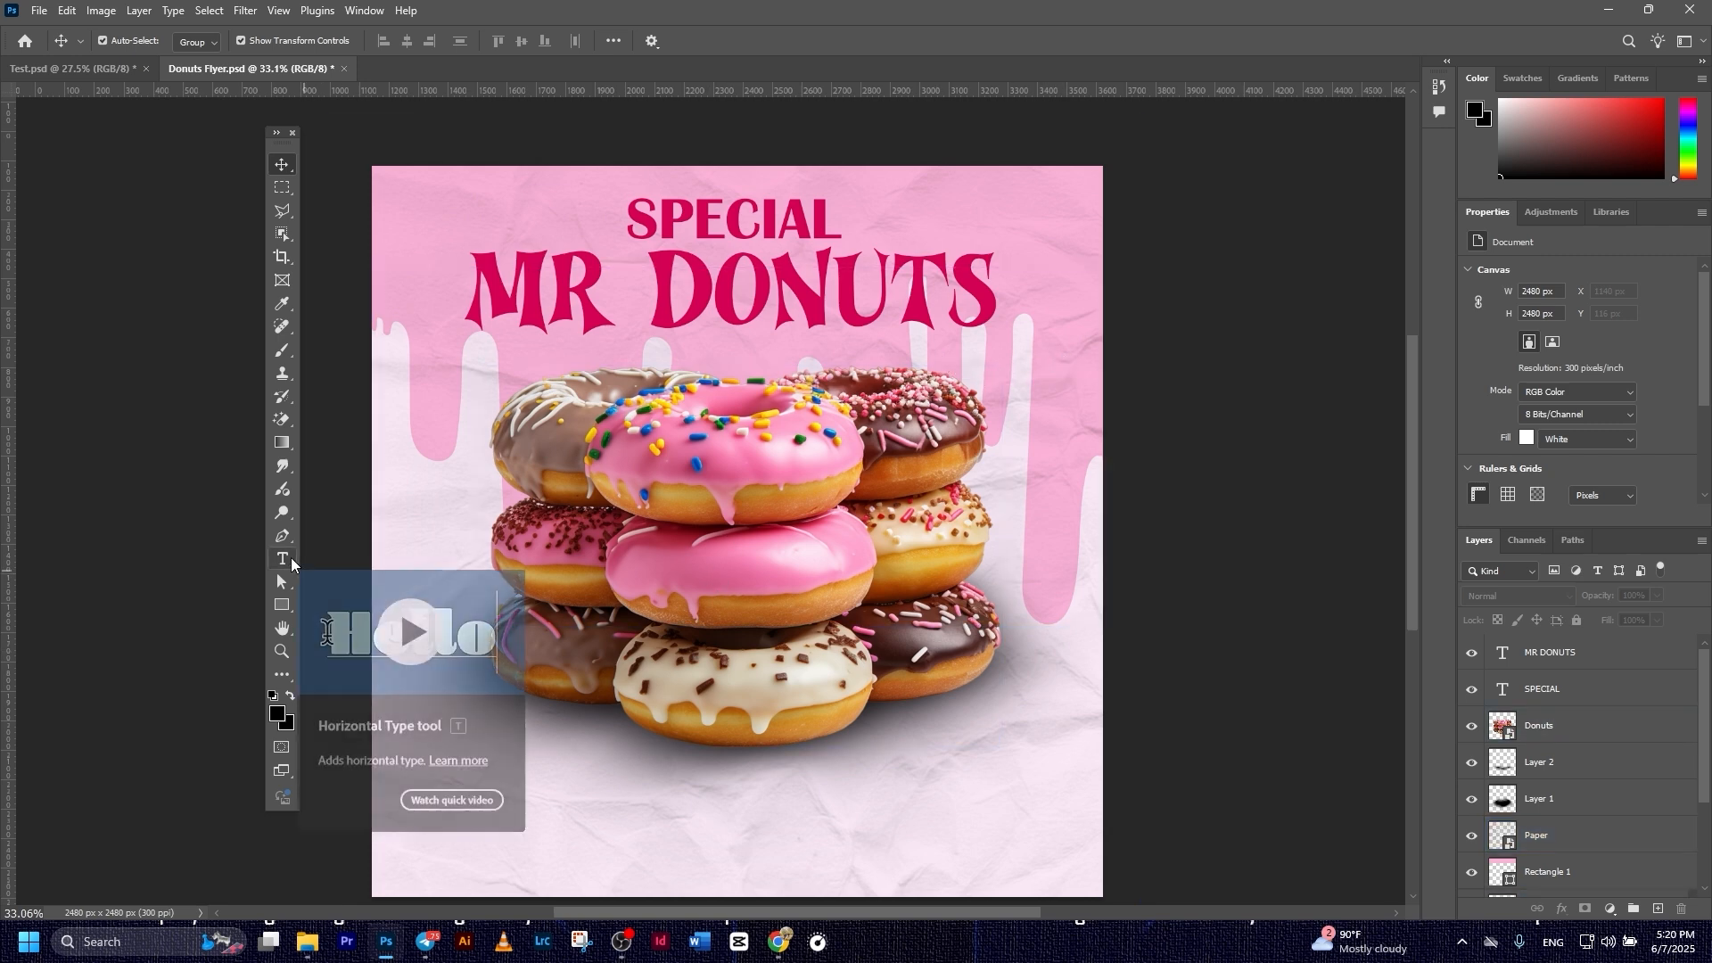
left_click(282, 560)
left_click(330, 560)
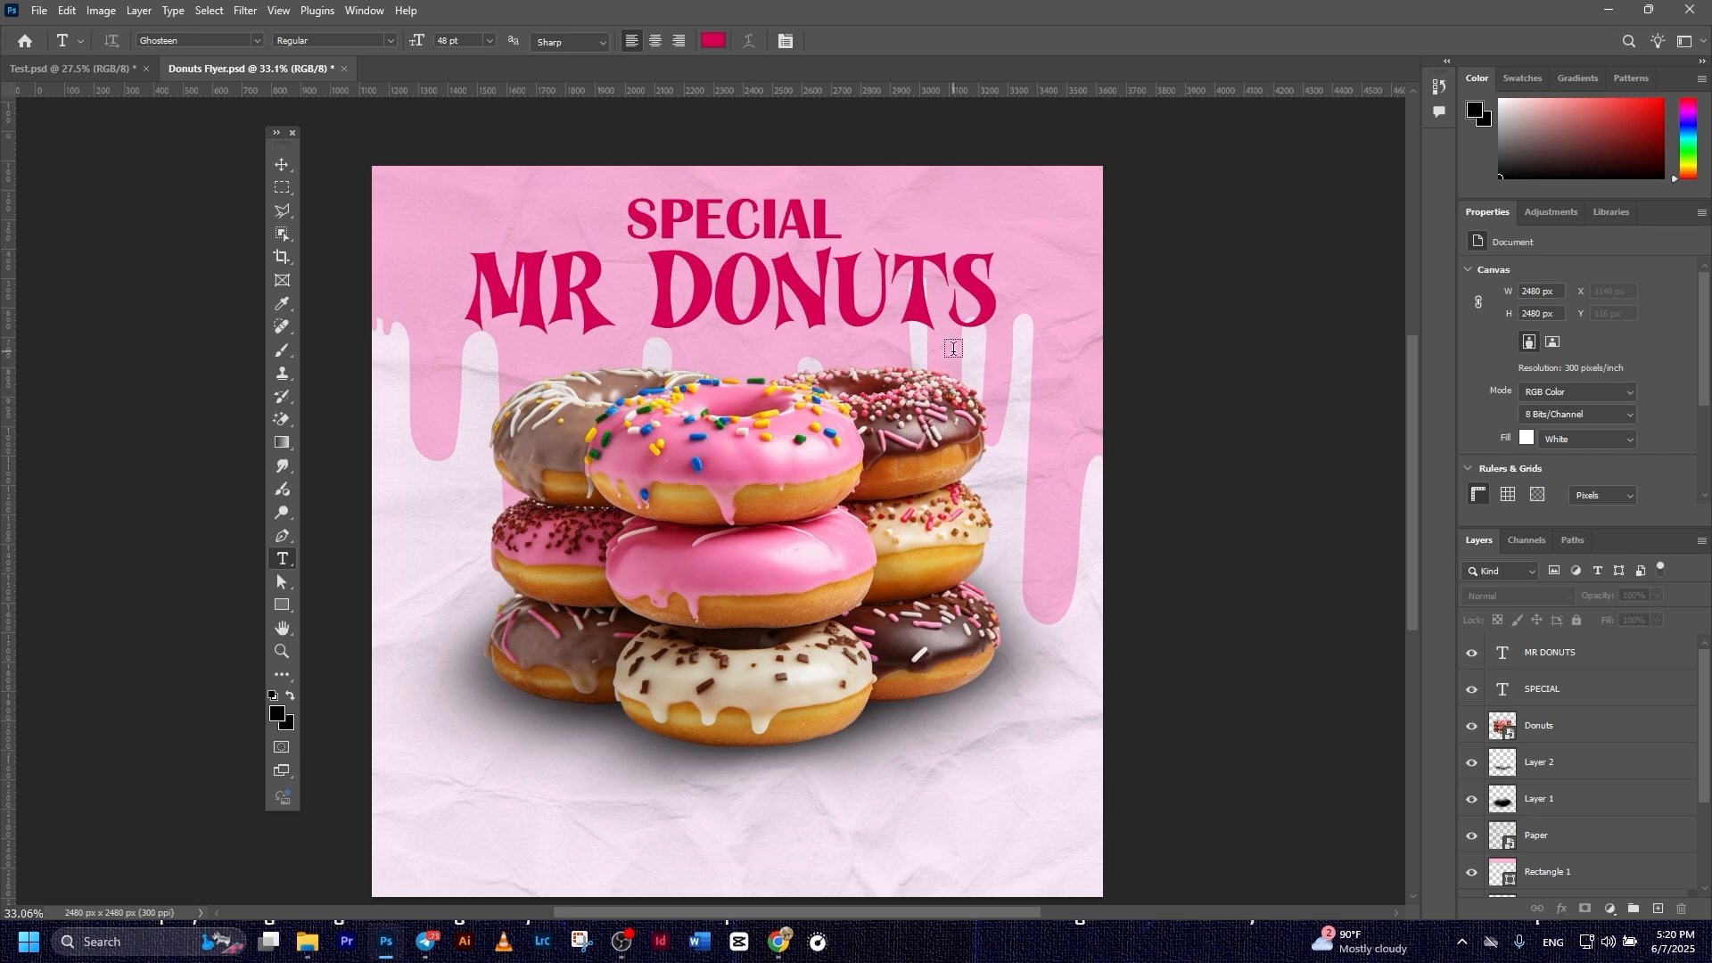
left_click(953, 347)
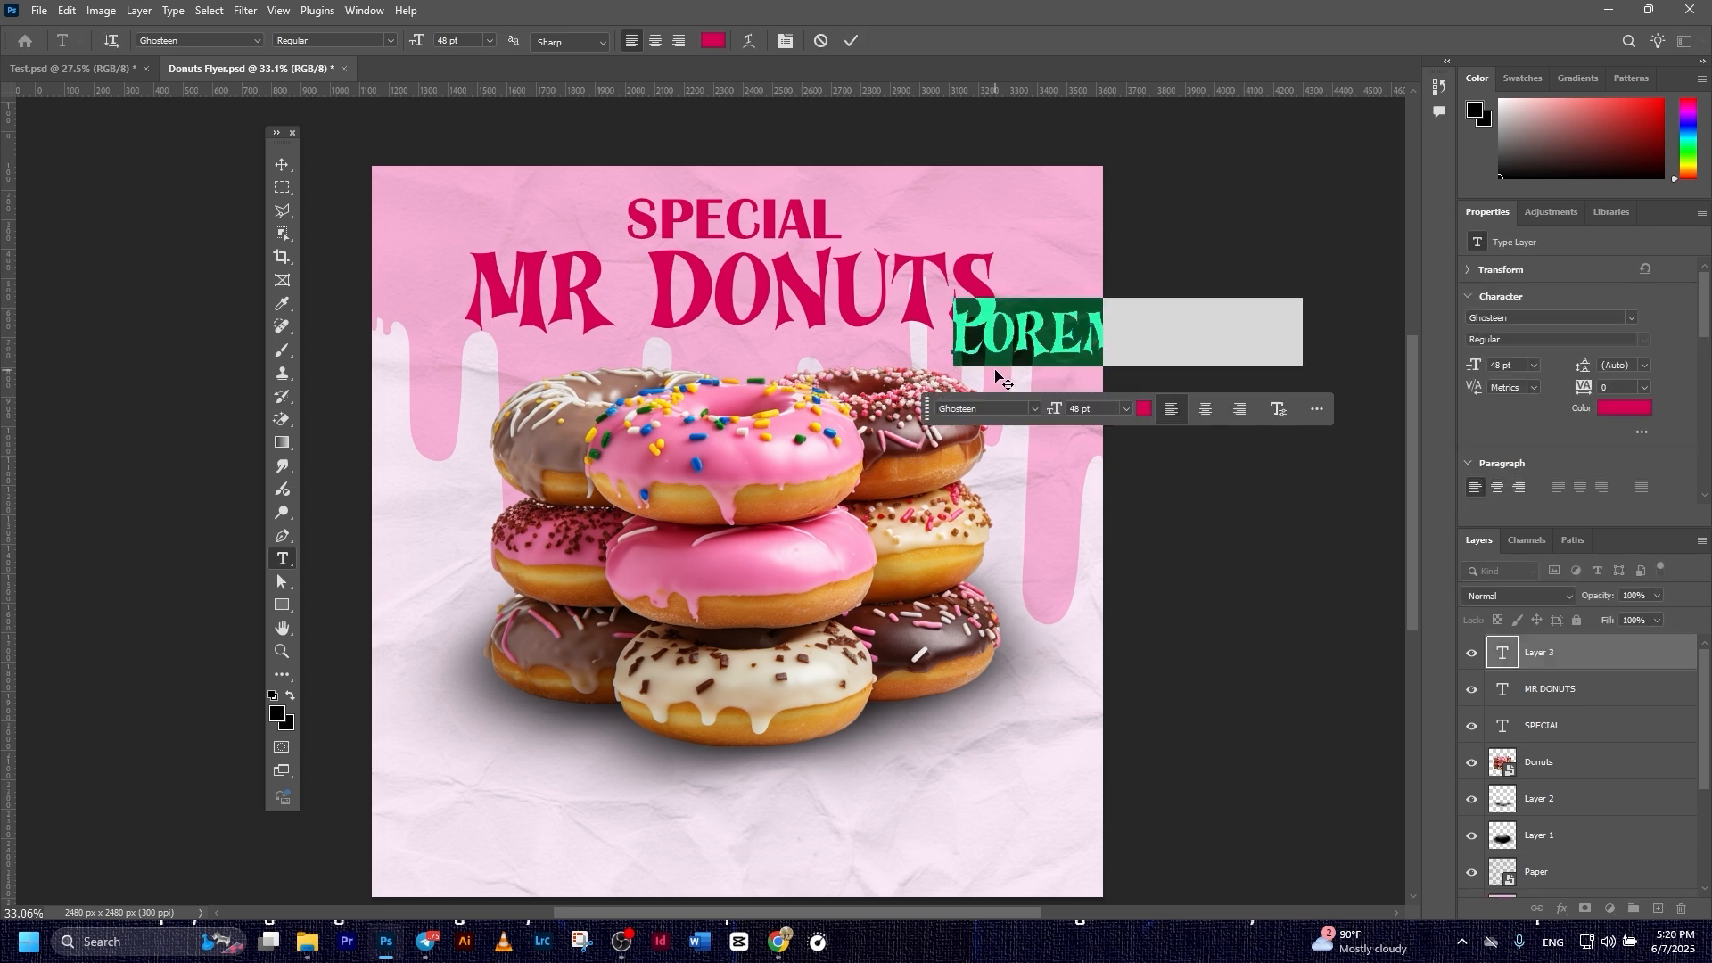
type("DE")
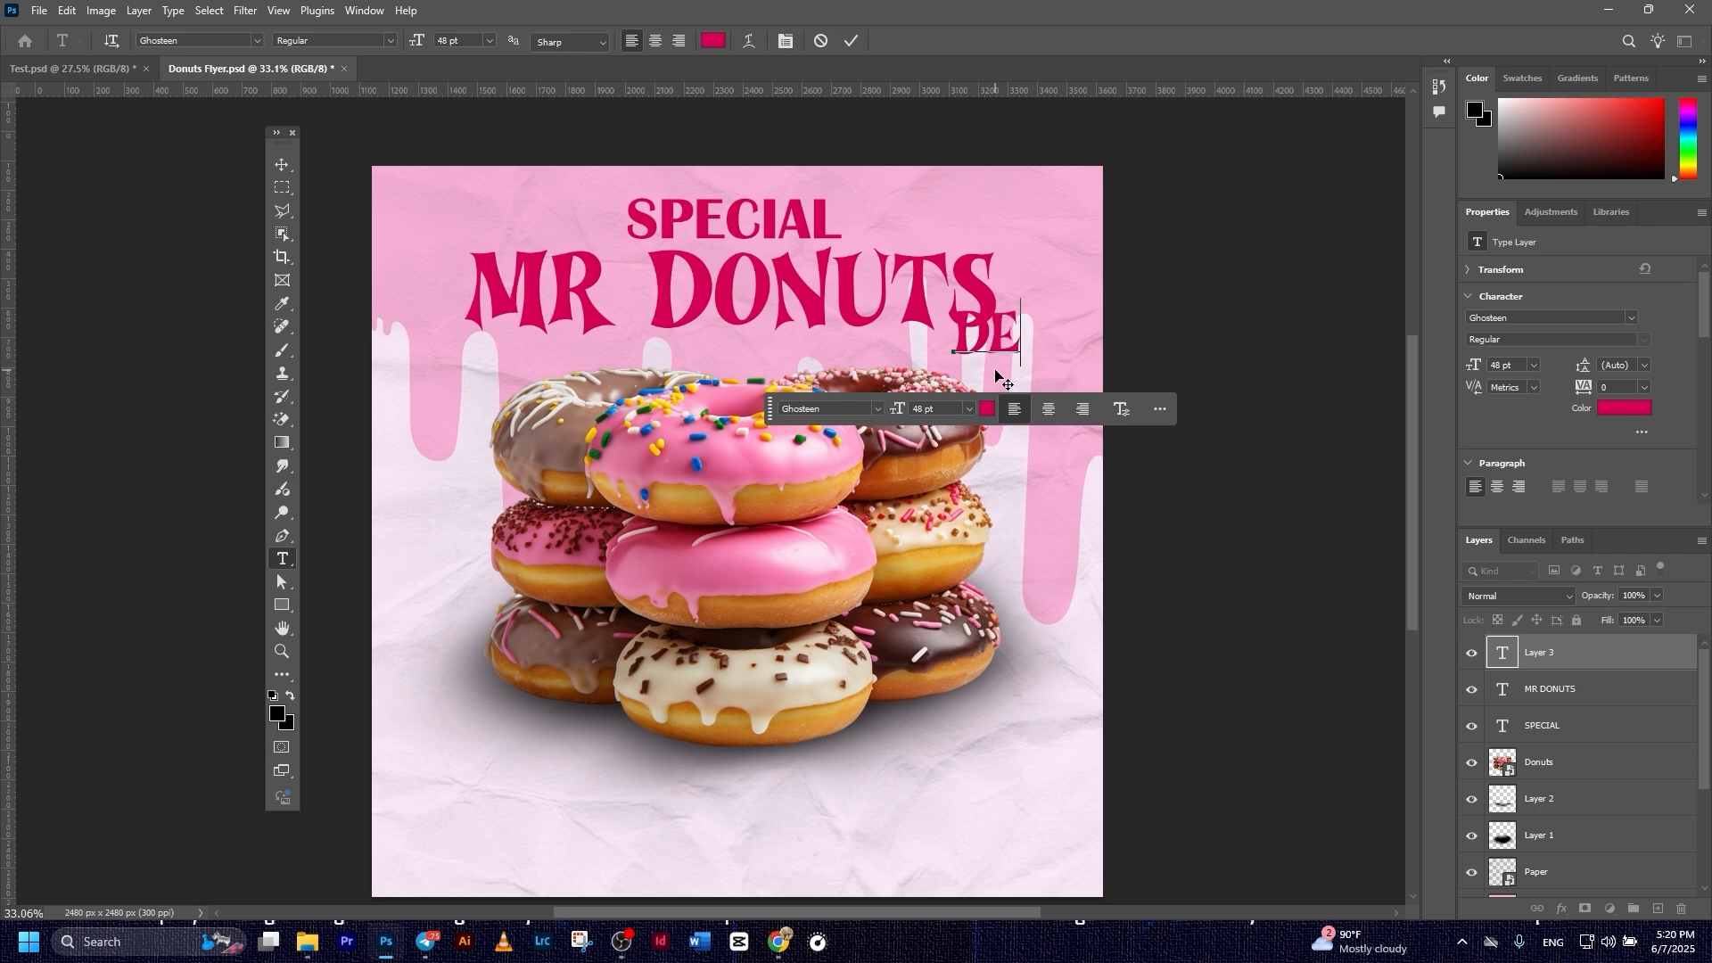
type("LIC")
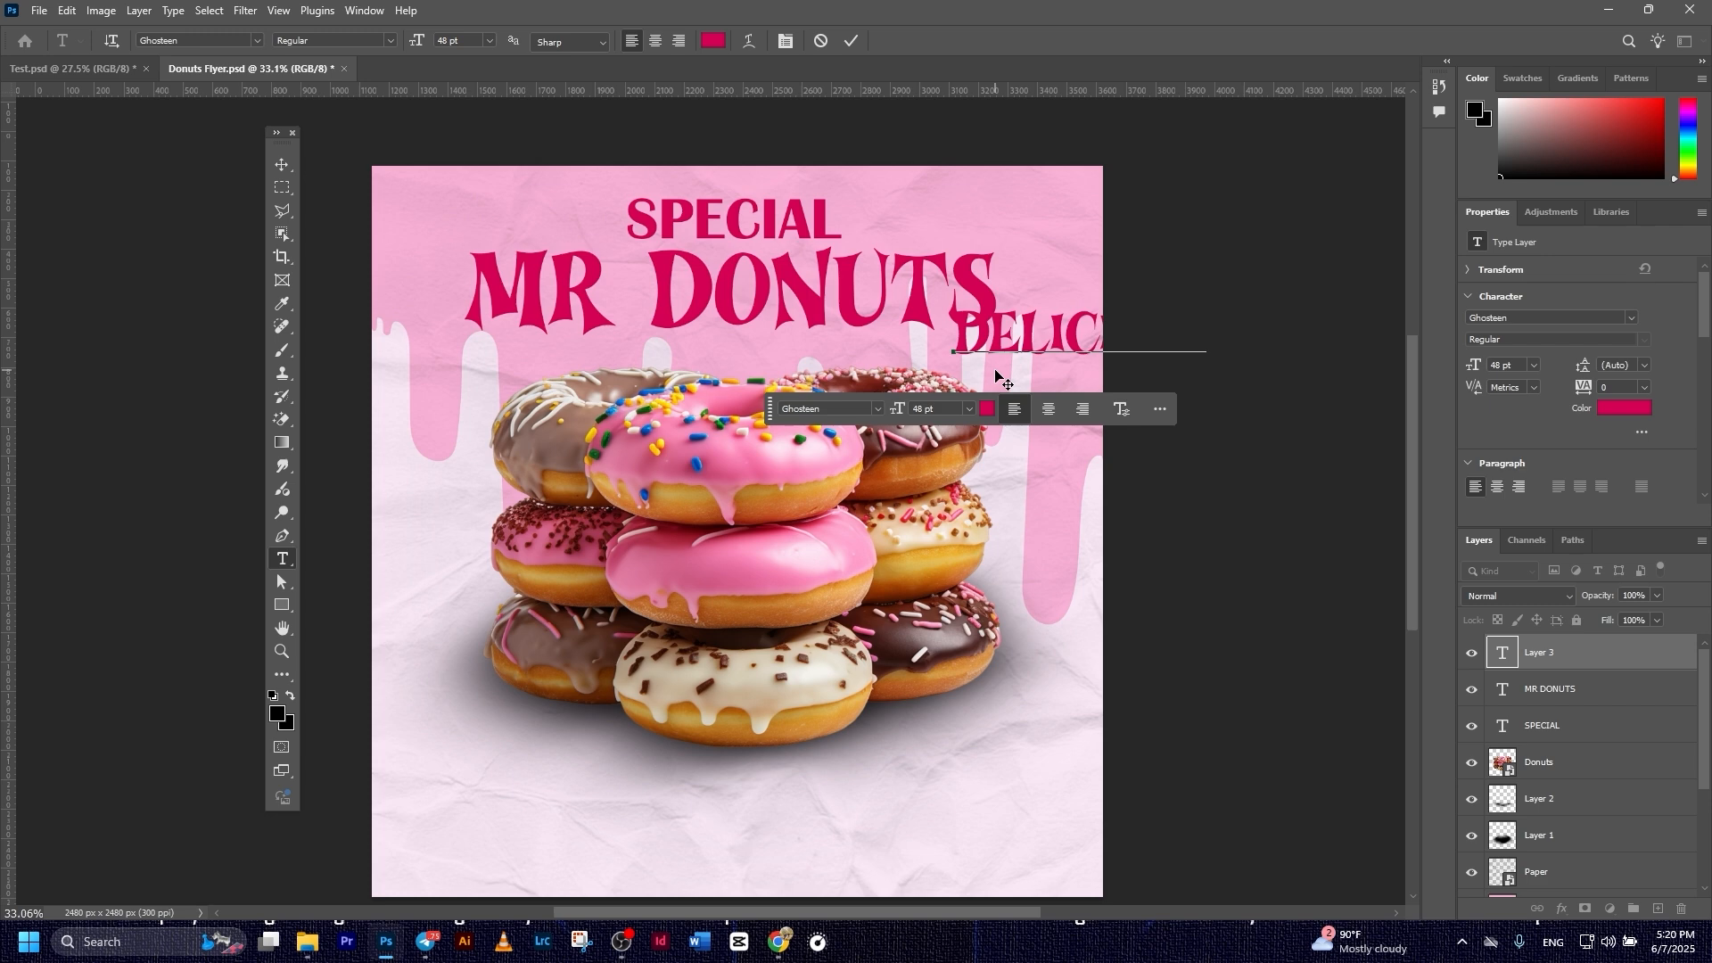
left_click(852, 42)
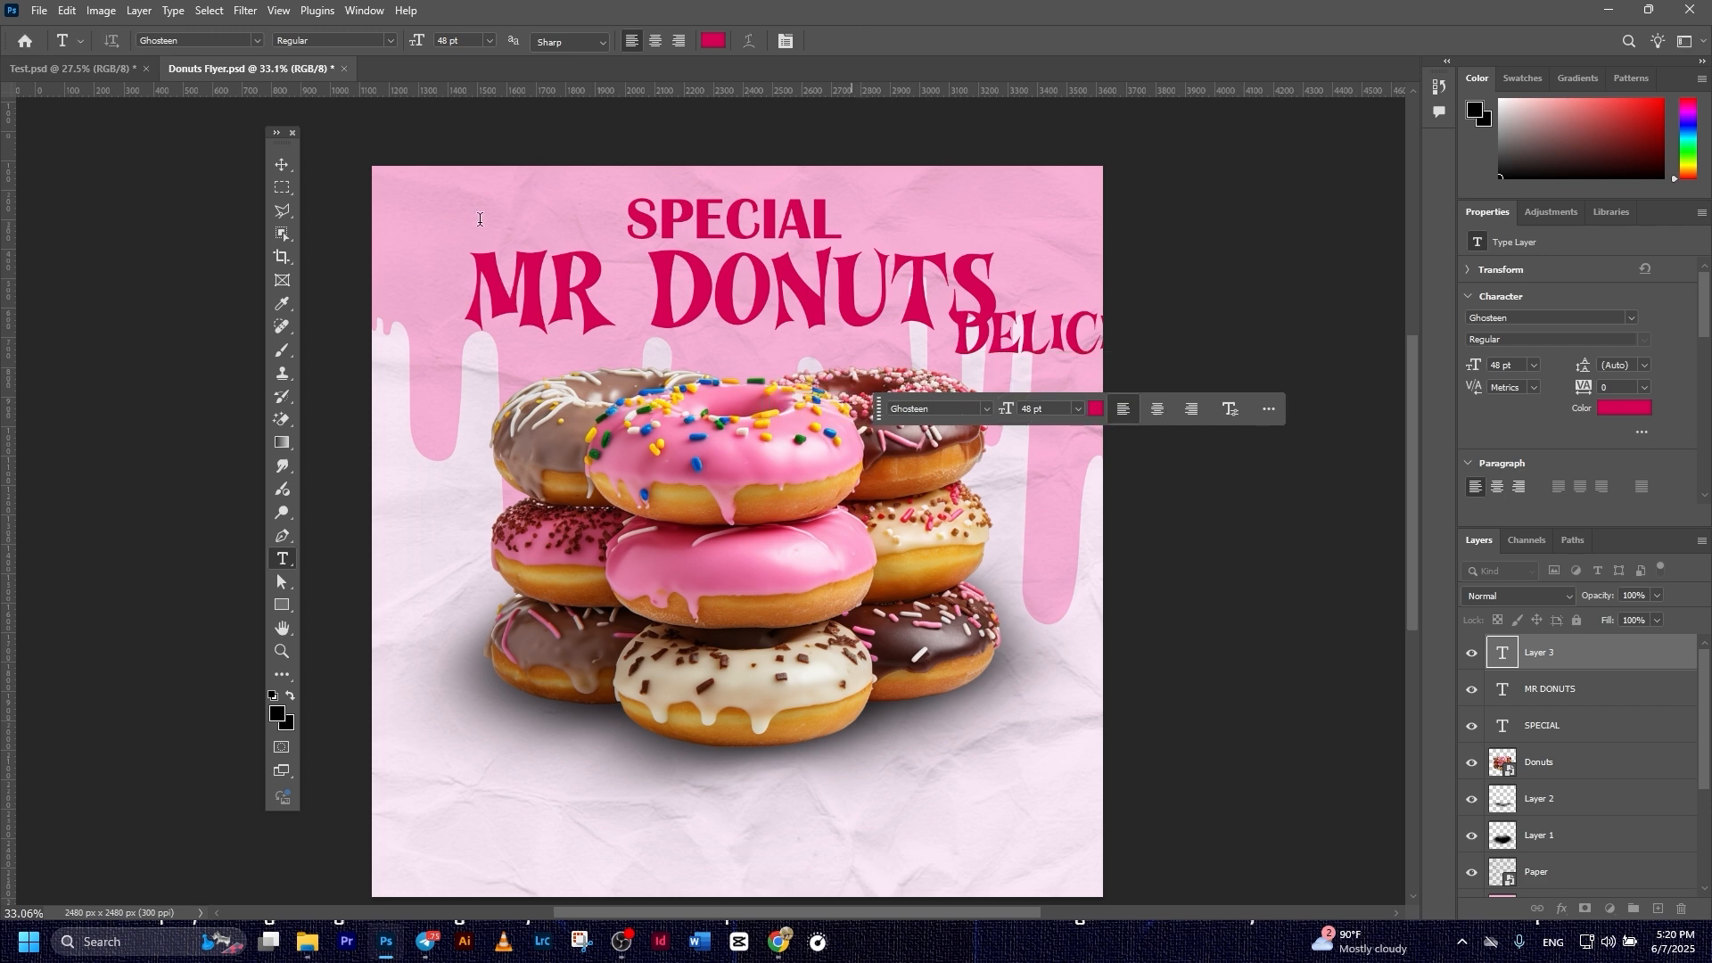
- Shift the Delicious text slightly left beneath the headline and recolor it white
key("v")
left_click_drag(1067, 332, 1003, 336)
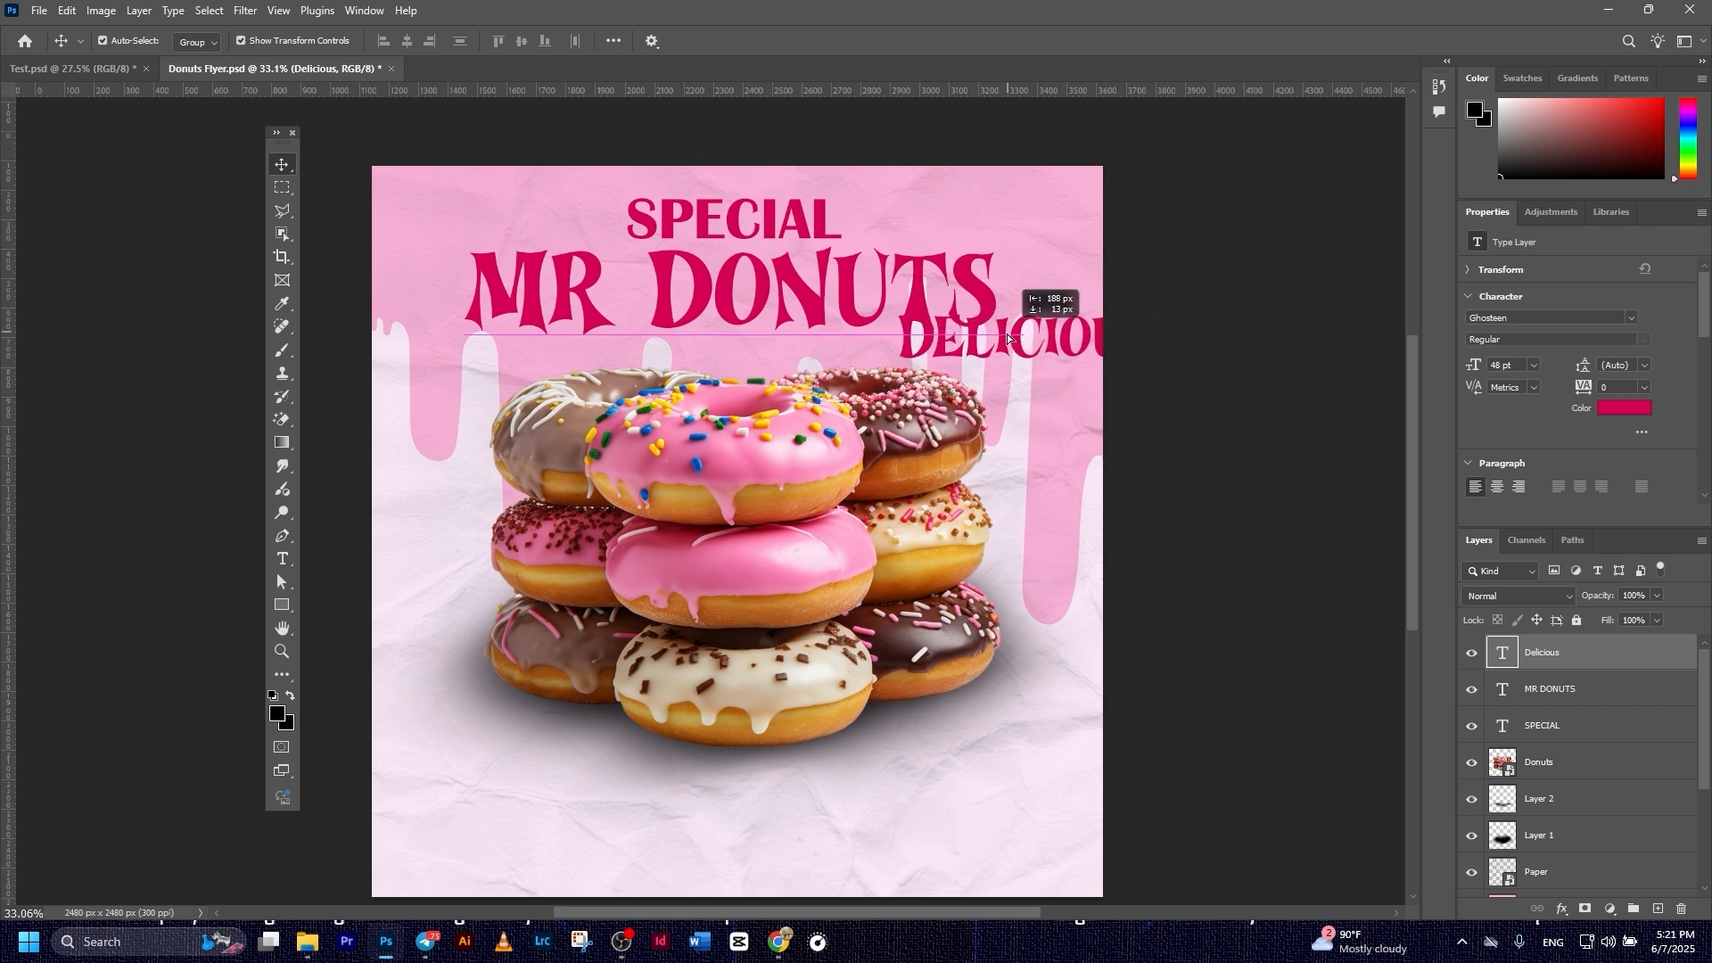
left_click(1033, 413)
left_click(1191, 611)
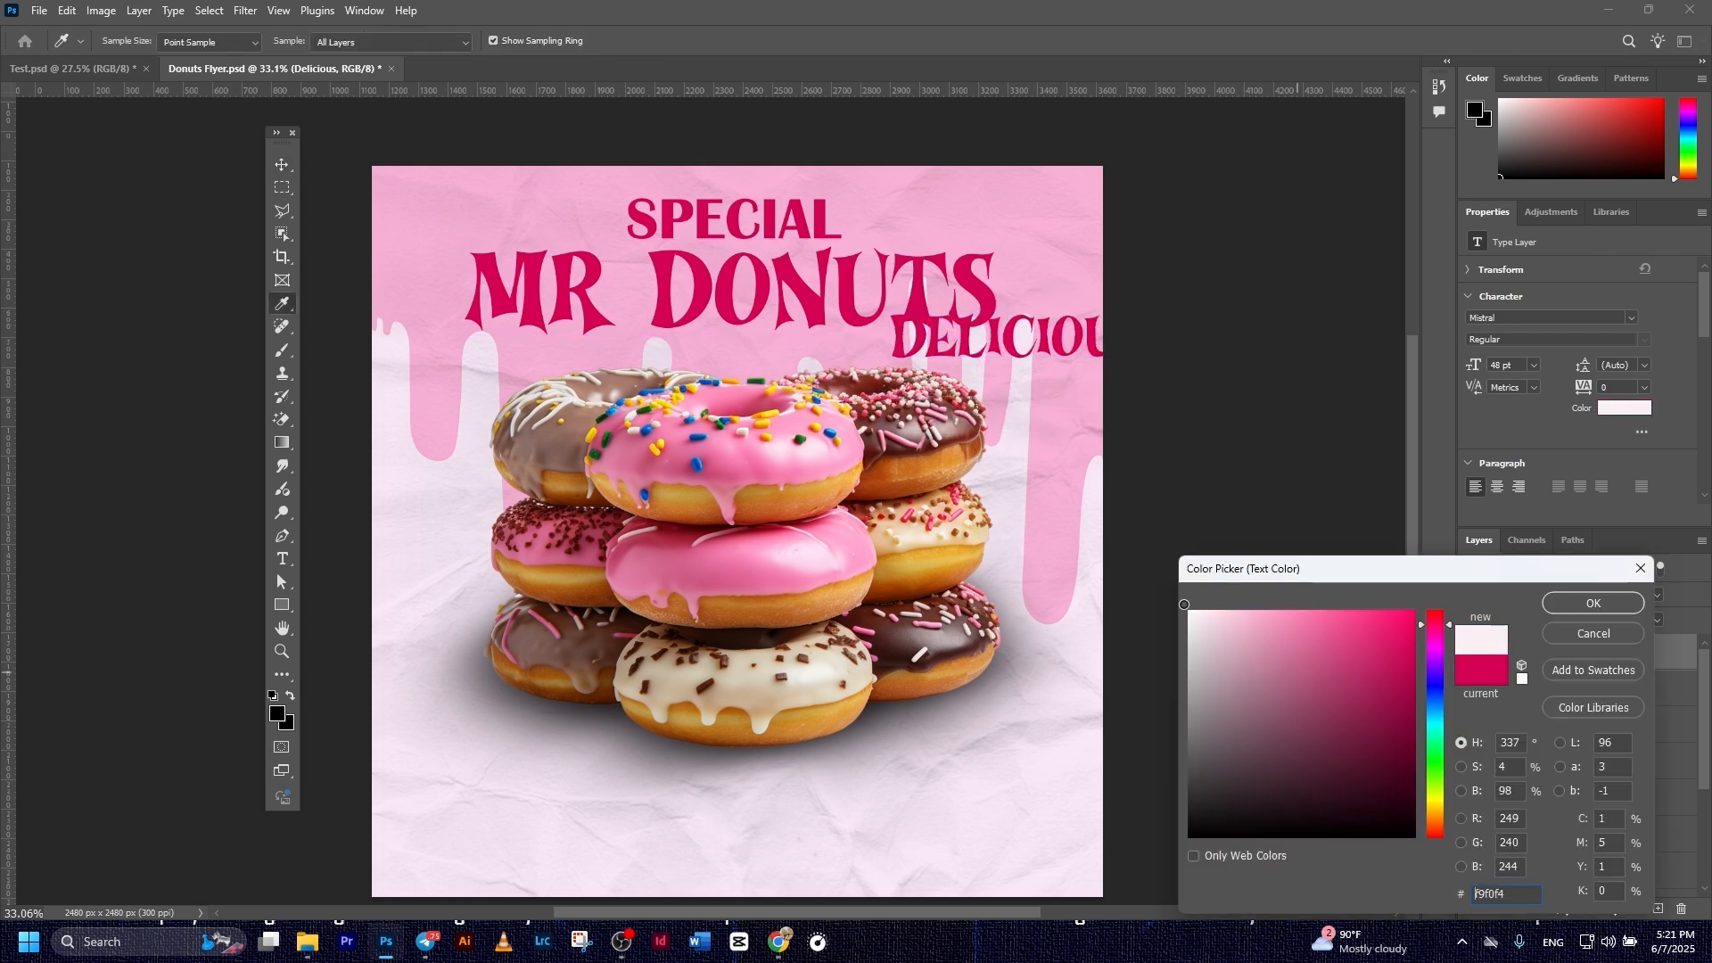
left_click(1631, 605)
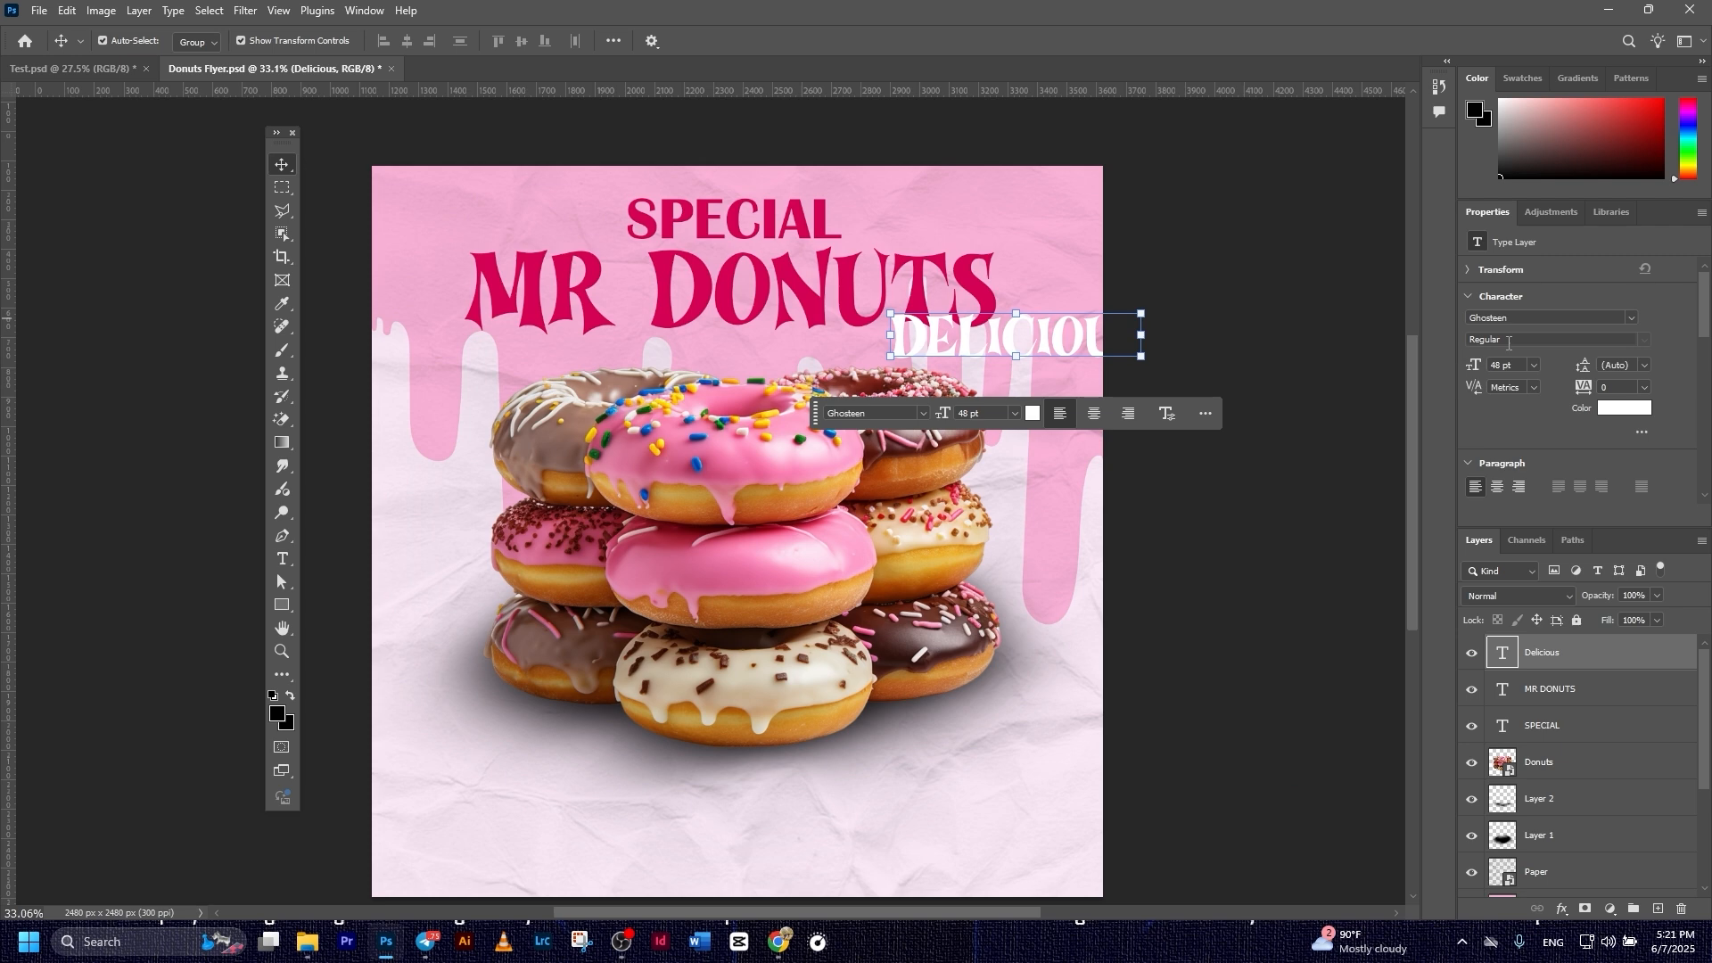
- Set the Delicious text's font to Mistral and nudge the word down and left, inside the flyer's edge
left_click(1632, 319)
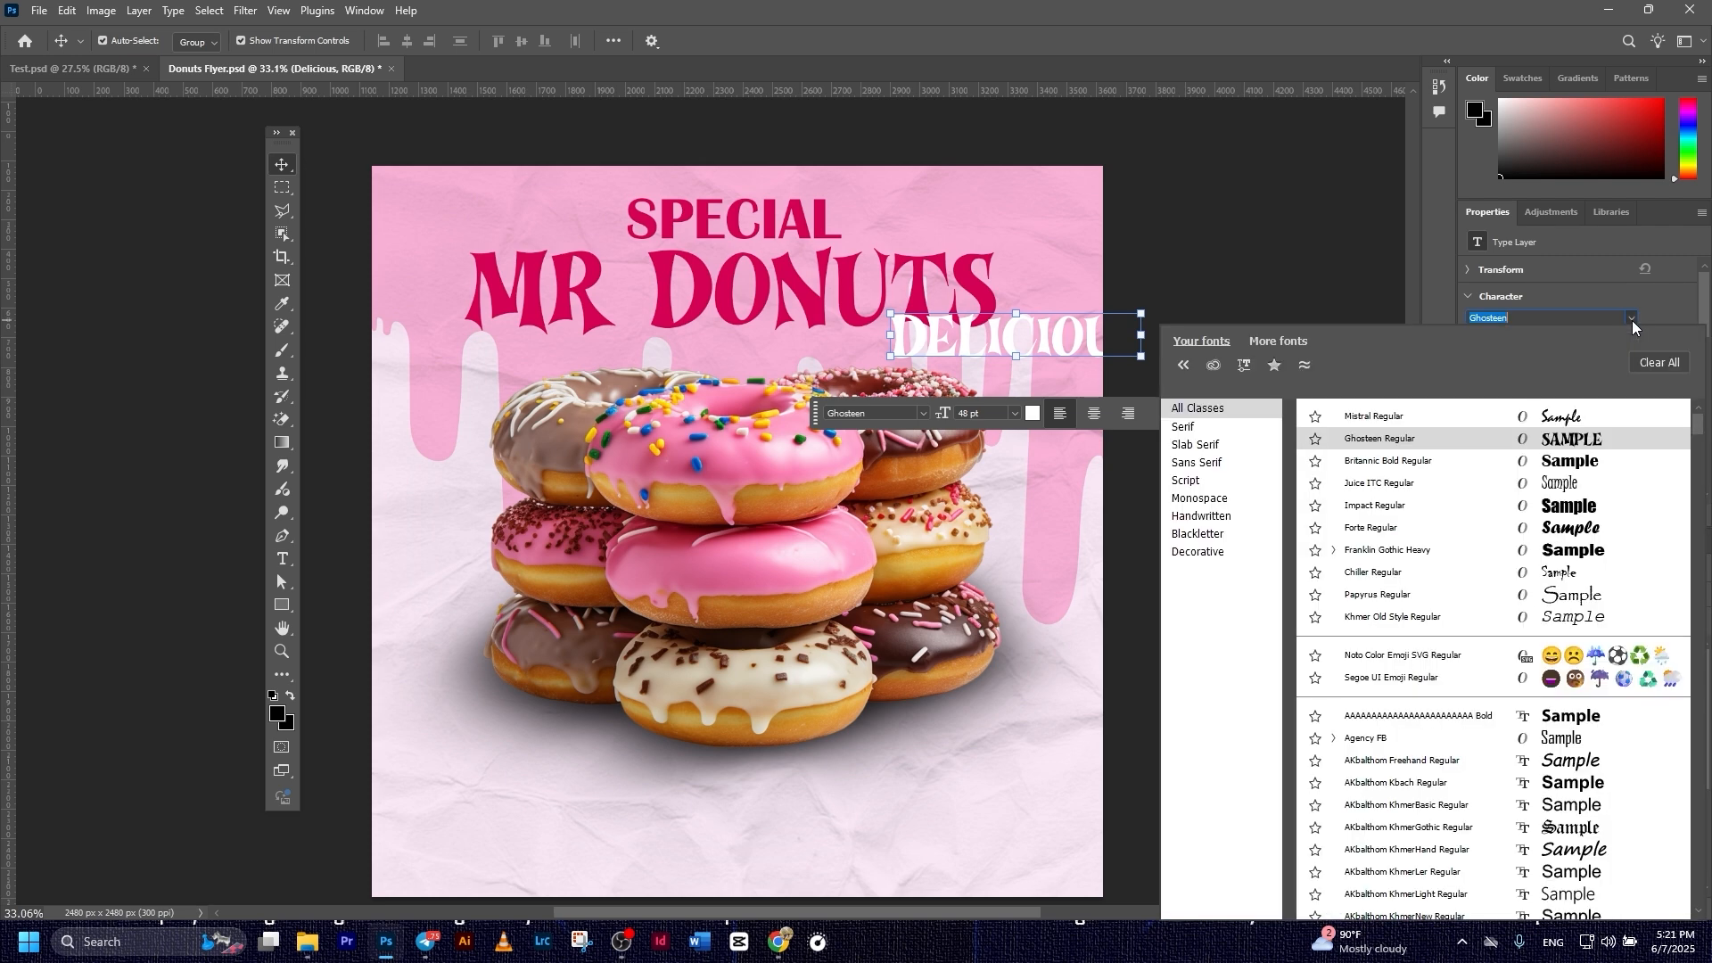
left_click(1569, 417)
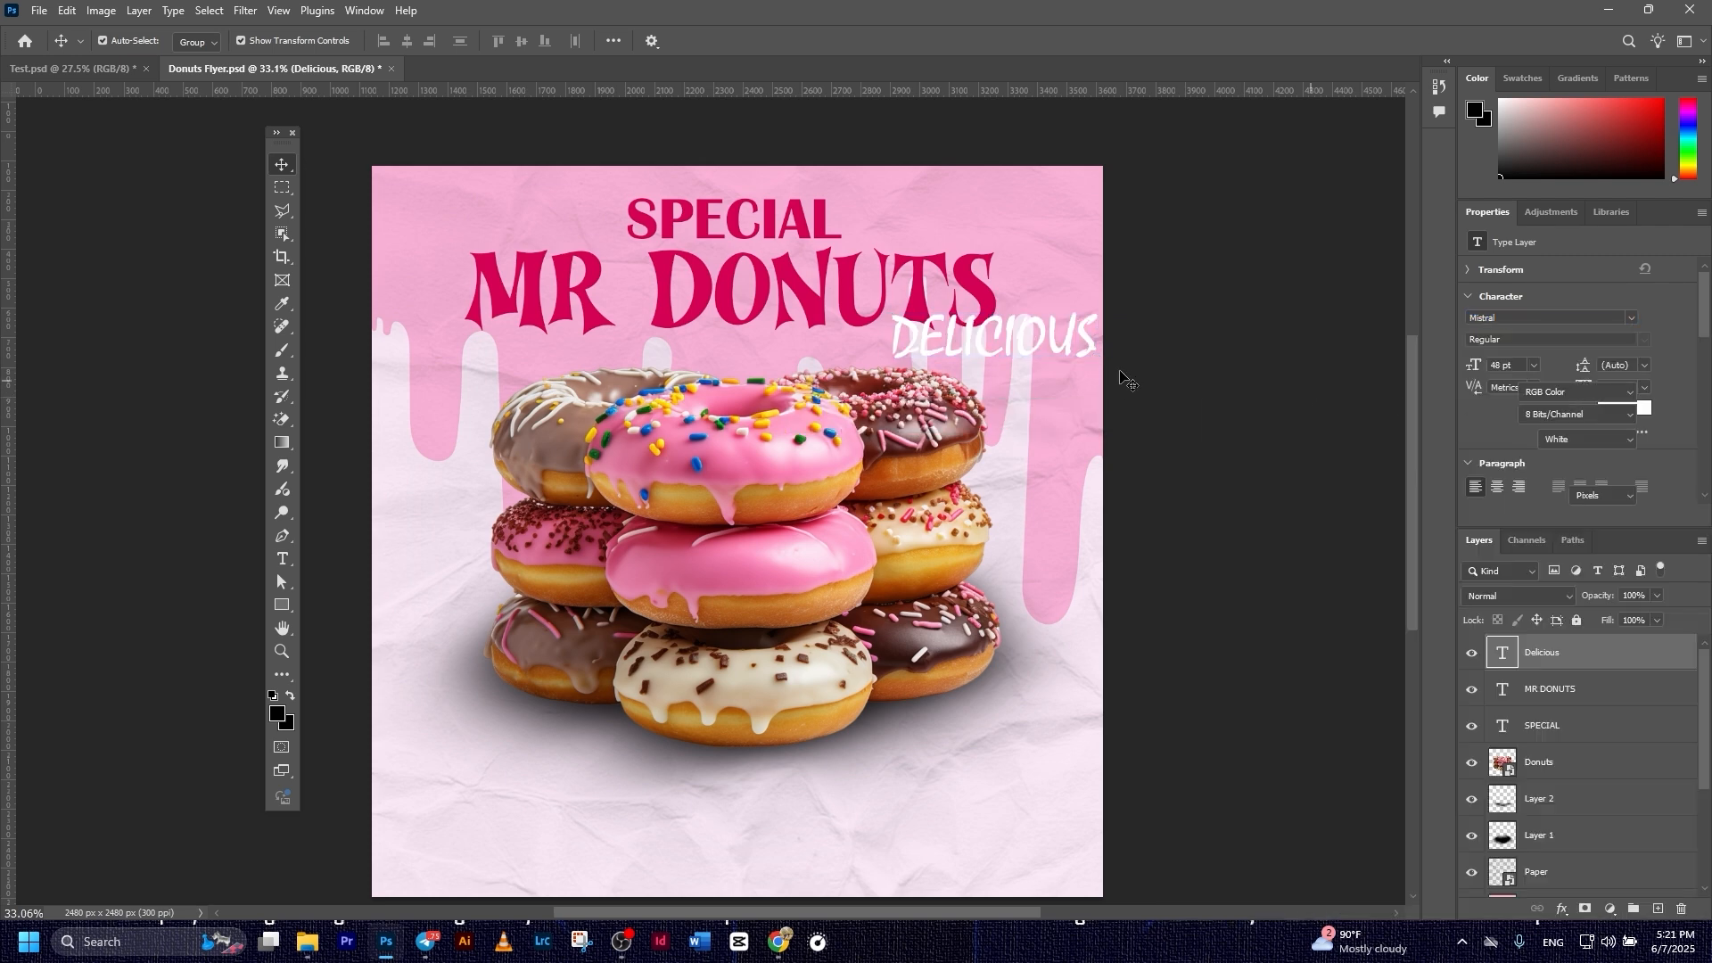
left_click_drag(1063, 346, 1039, 354)
- Turn off All Caps for the Delicious text and move it up to overlap the end of the MR DONUTS headline
double_click(1035, 352)
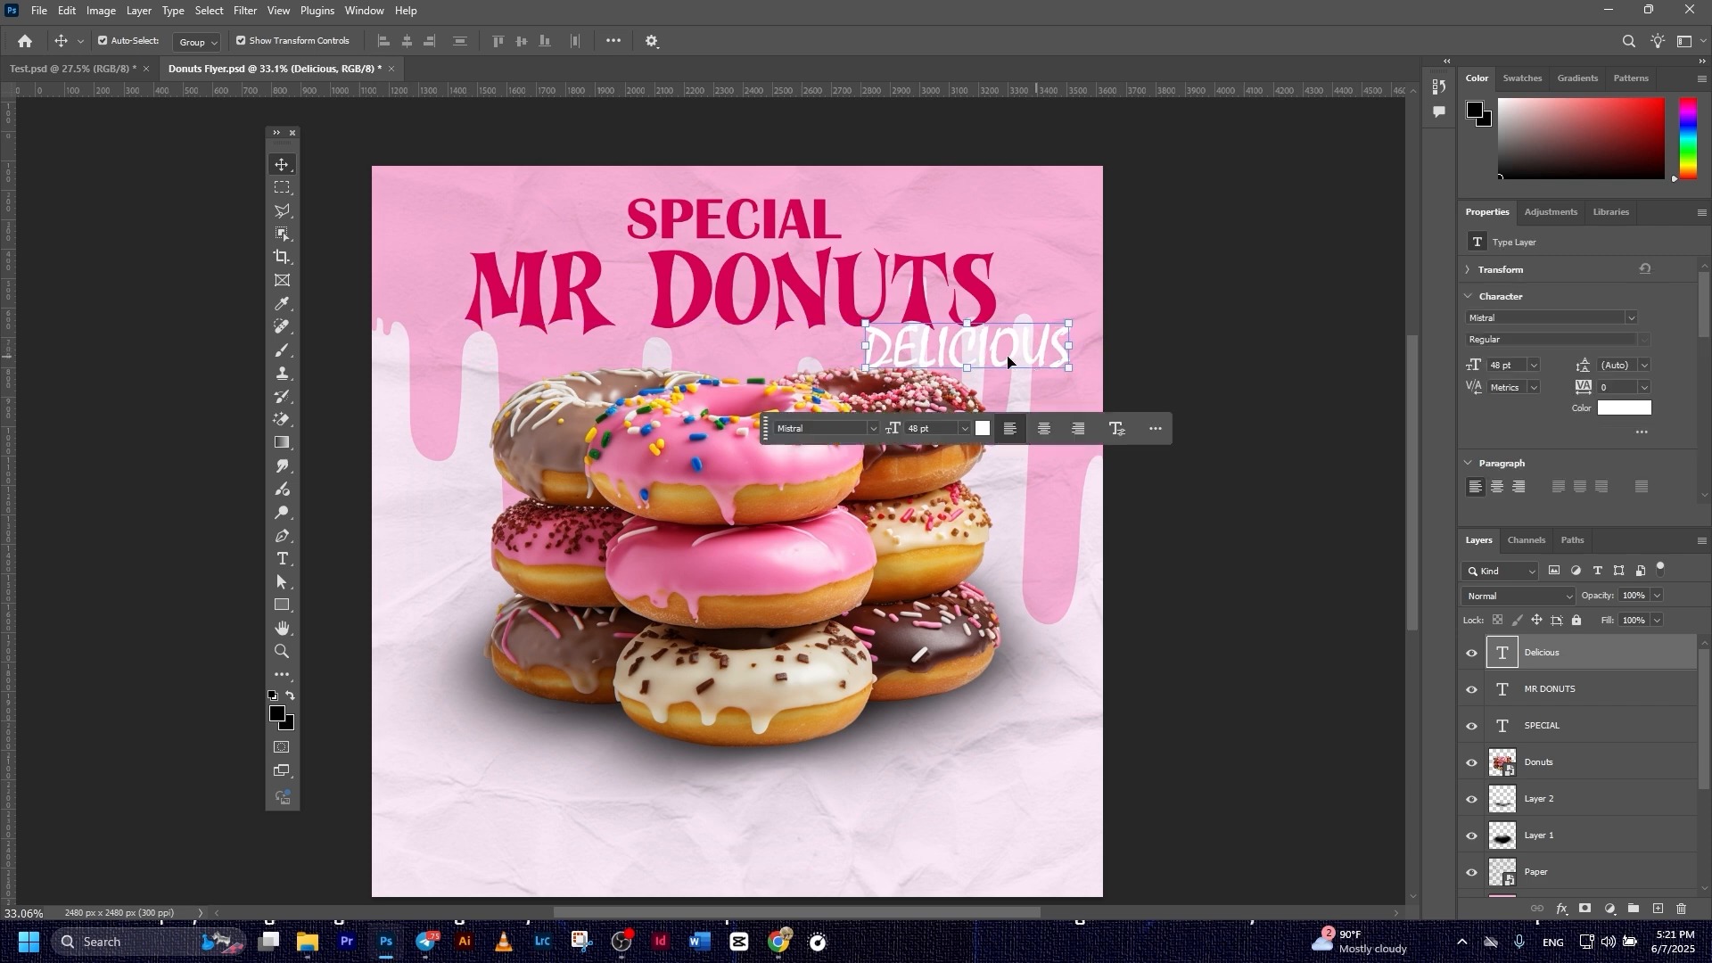
scroll(1616, 315, "down", 4)
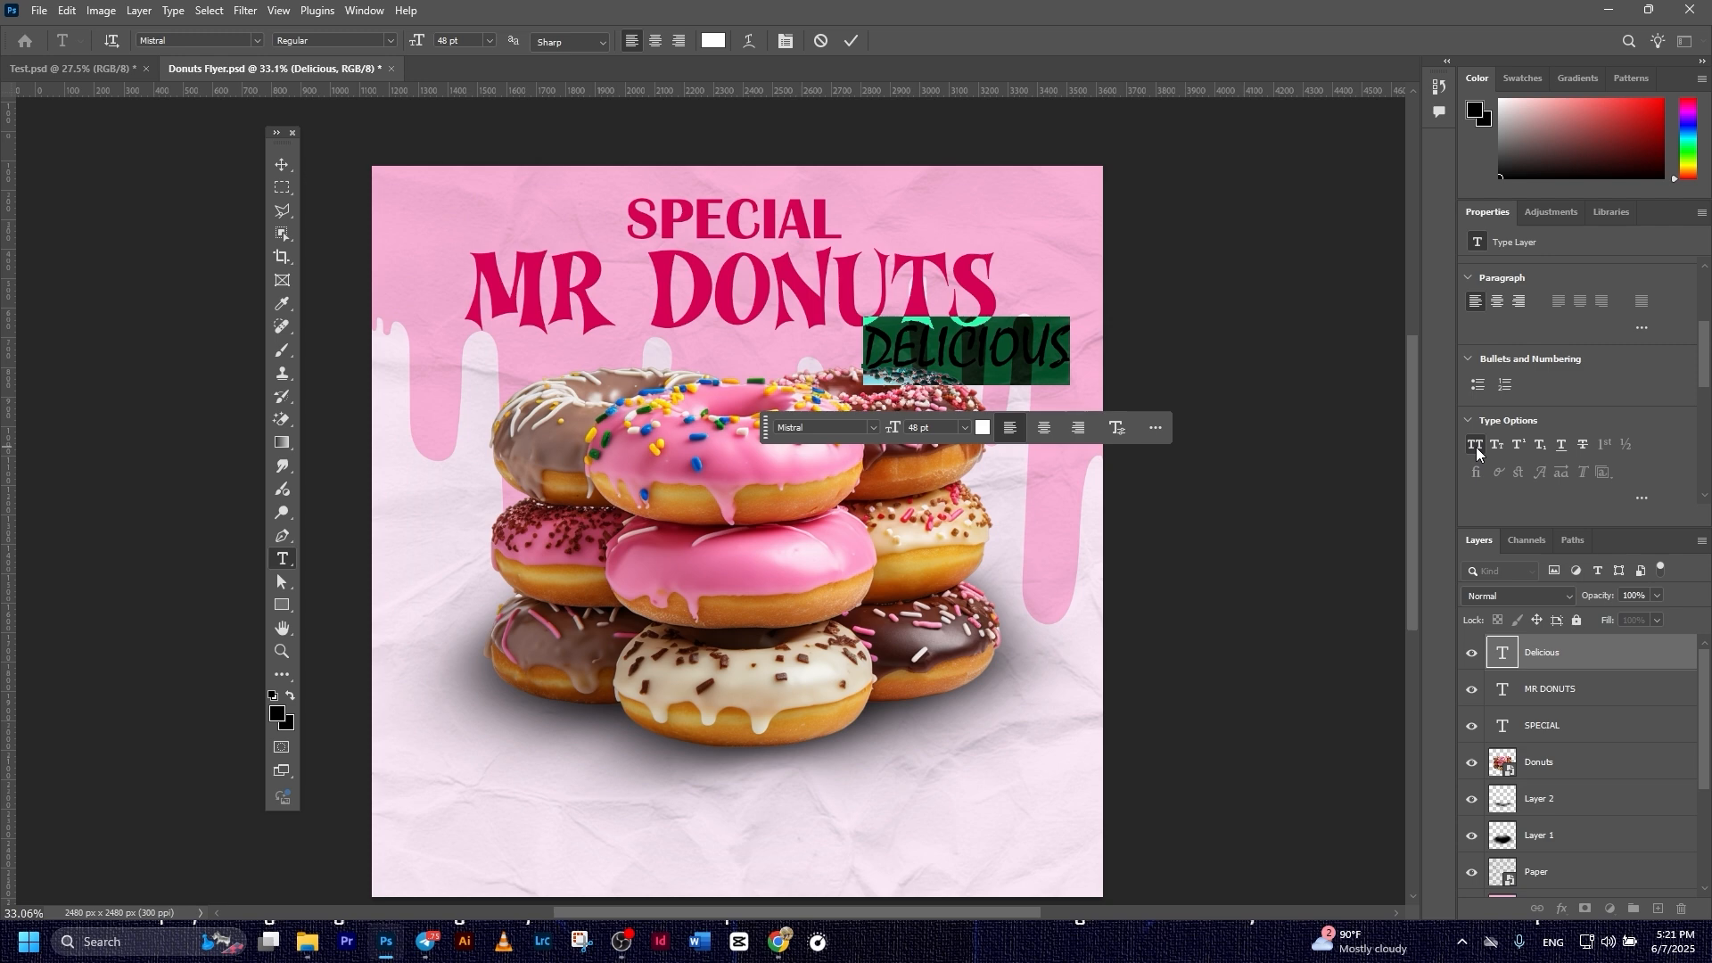
left_click(1476, 447)
left_click(854, 41)
key("v")
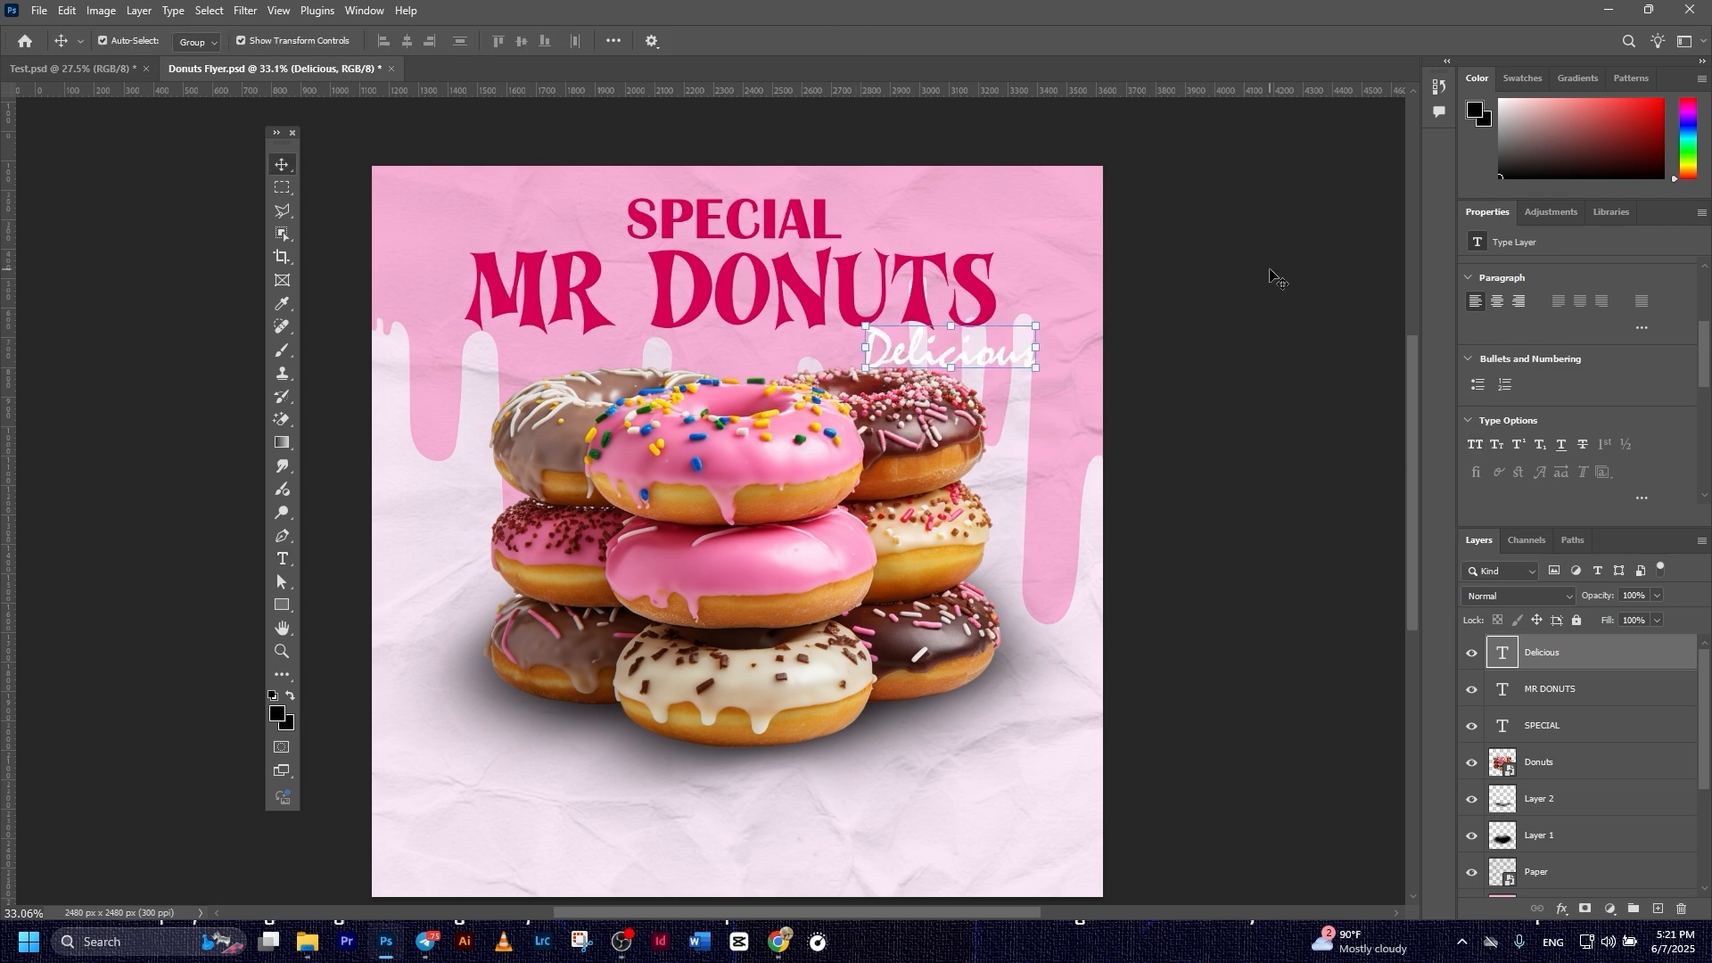
left_click_drag(986, 349, 1012, 325)
left_click(1204, 312)
left_click(1236, 337)
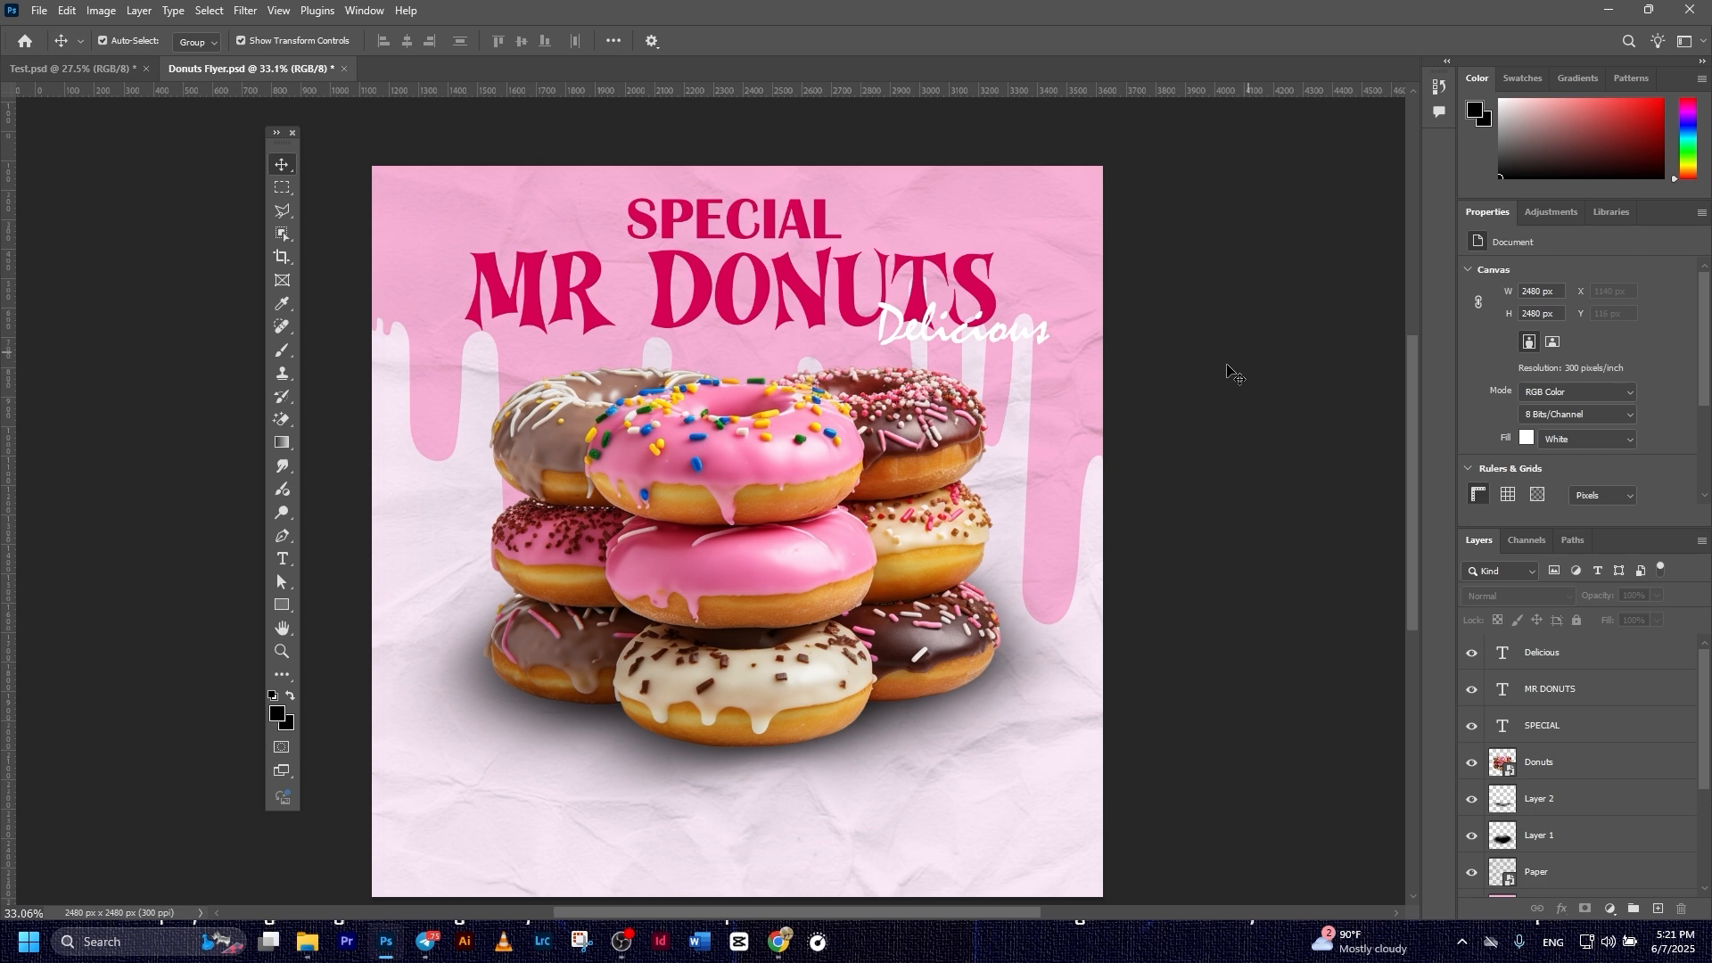
- Place assorted color sprinkles.png as an embedded image and move it up so its sprinkles scatter over the flyer's headline area
scroll(1192, 401, "down", 2)
left_click_drag(870, 508, 889, 511)
left_click(1604, 667)
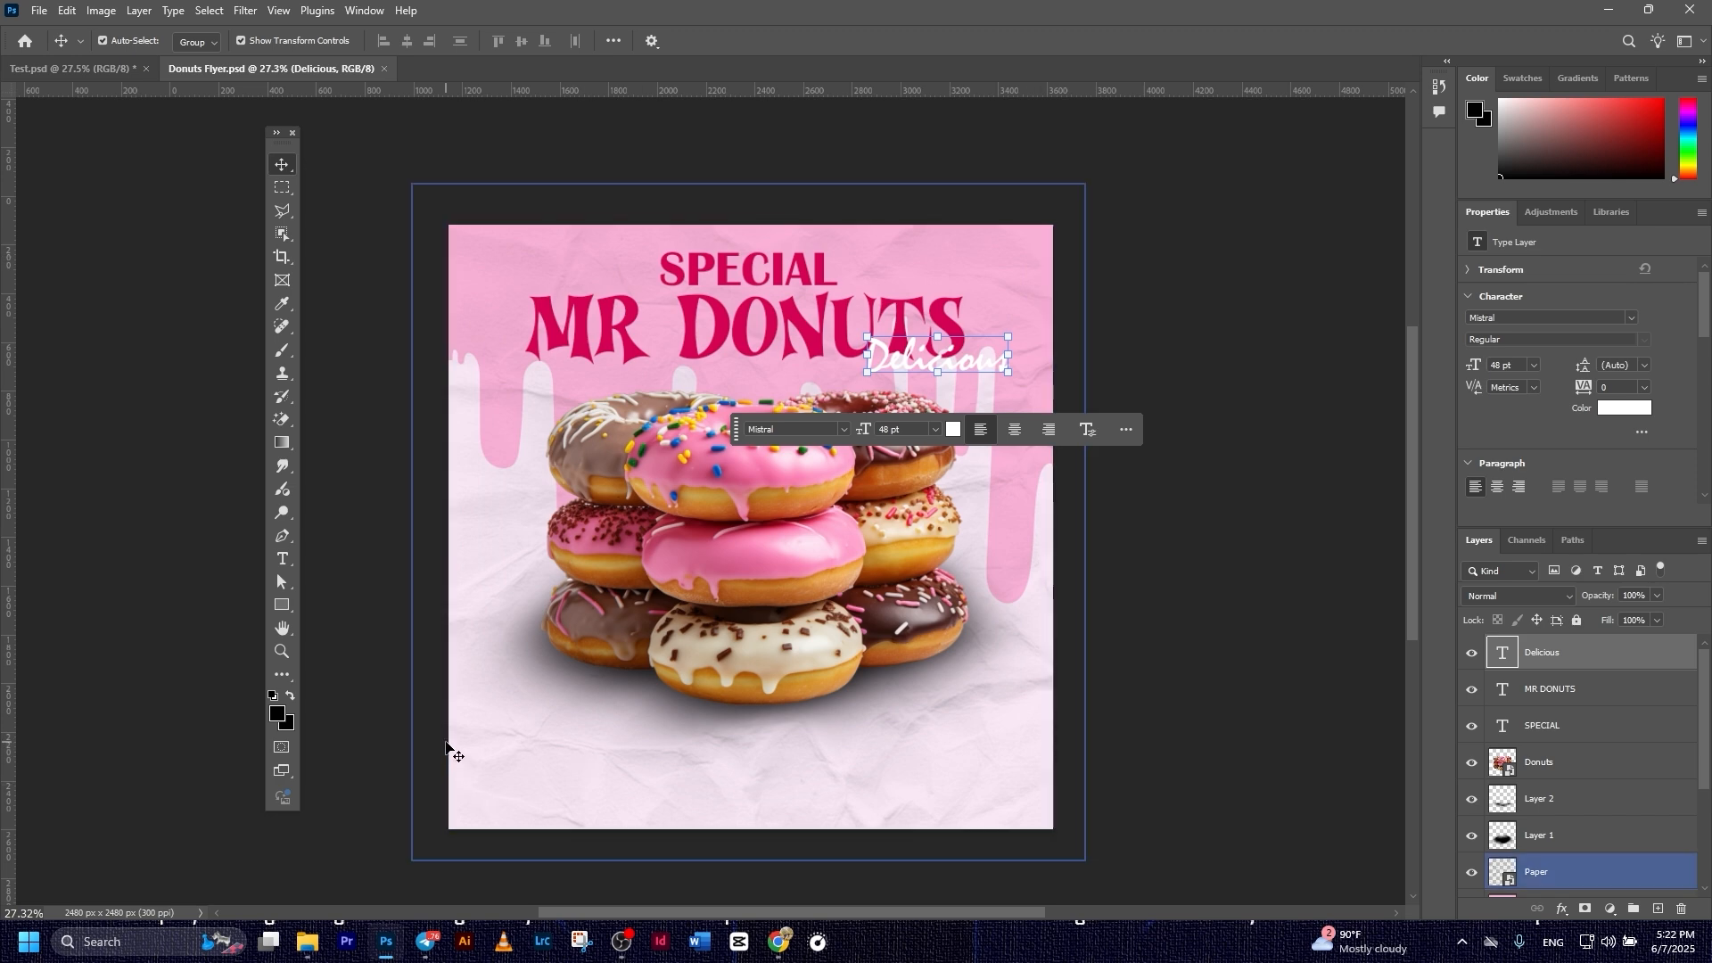
left_click(1249, 394)
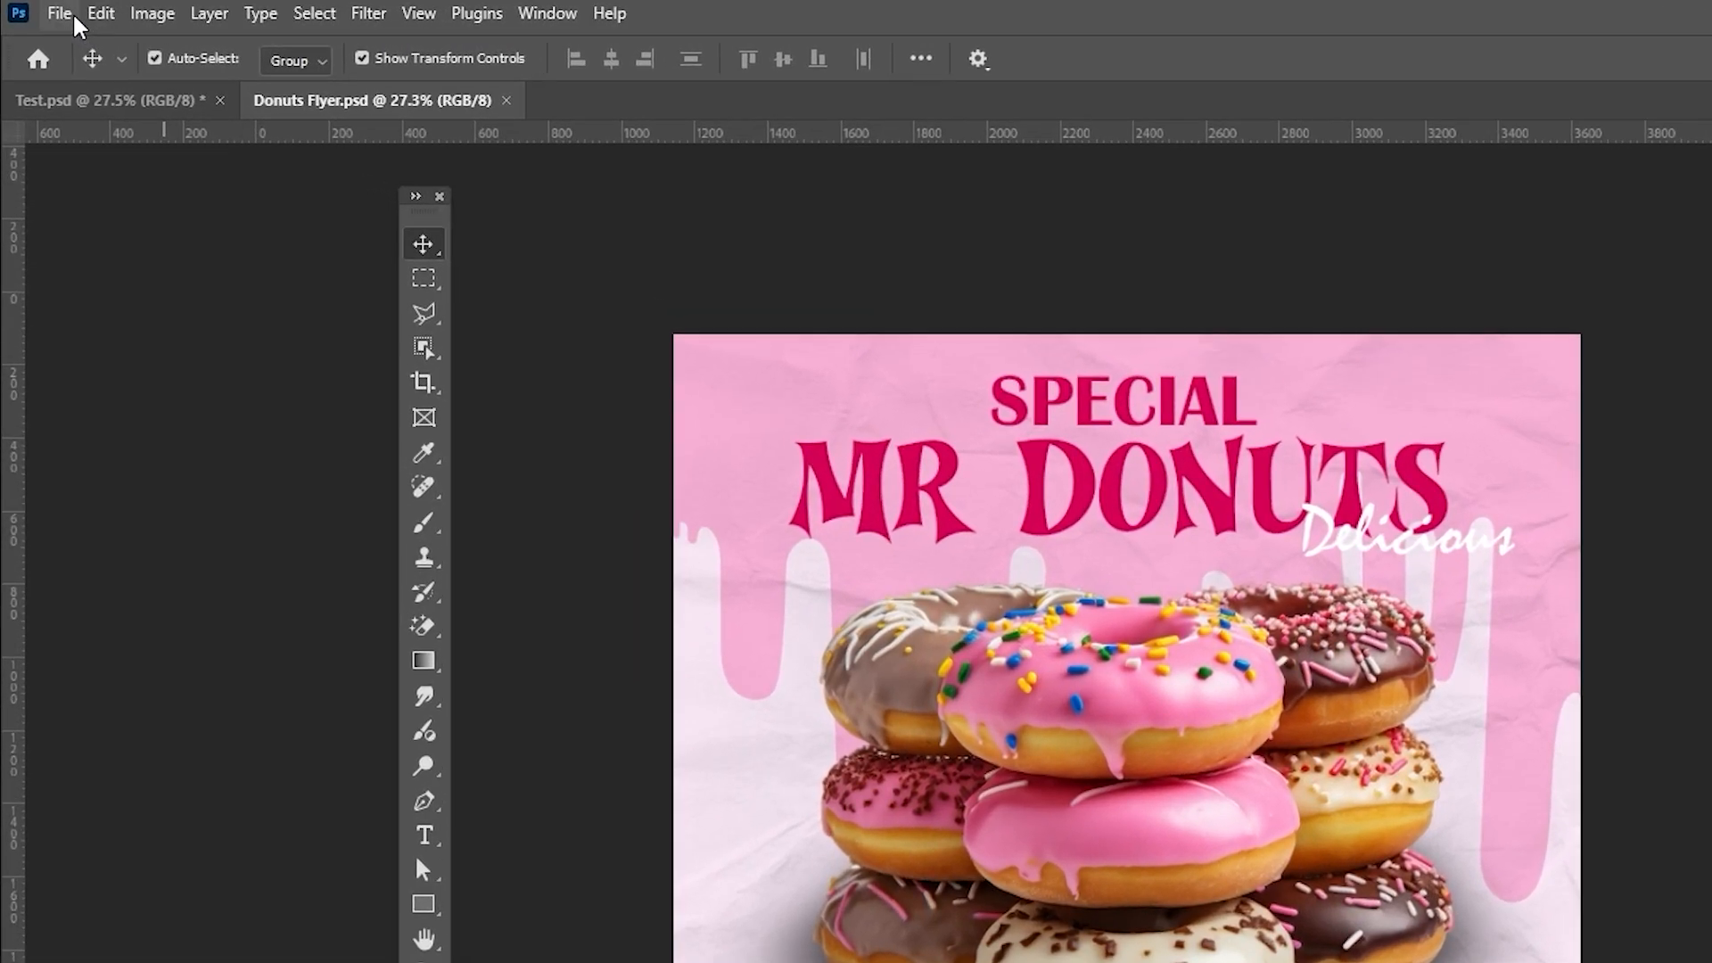
left_click(42, 10)
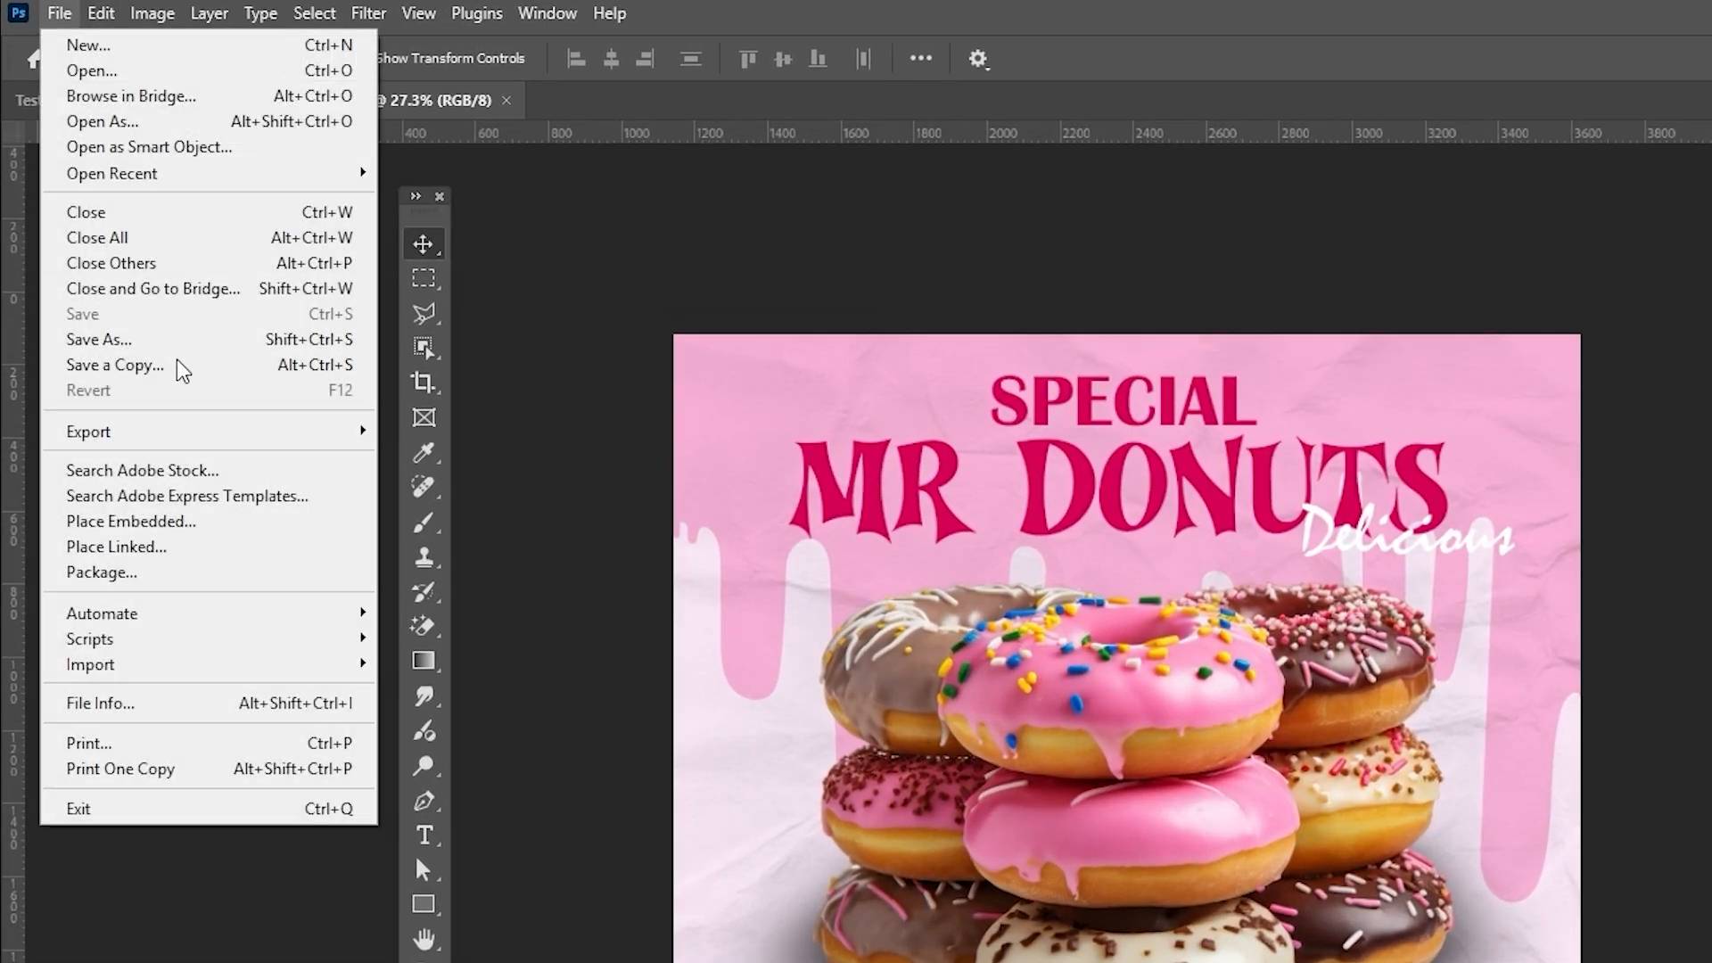
left_click(183, 528)
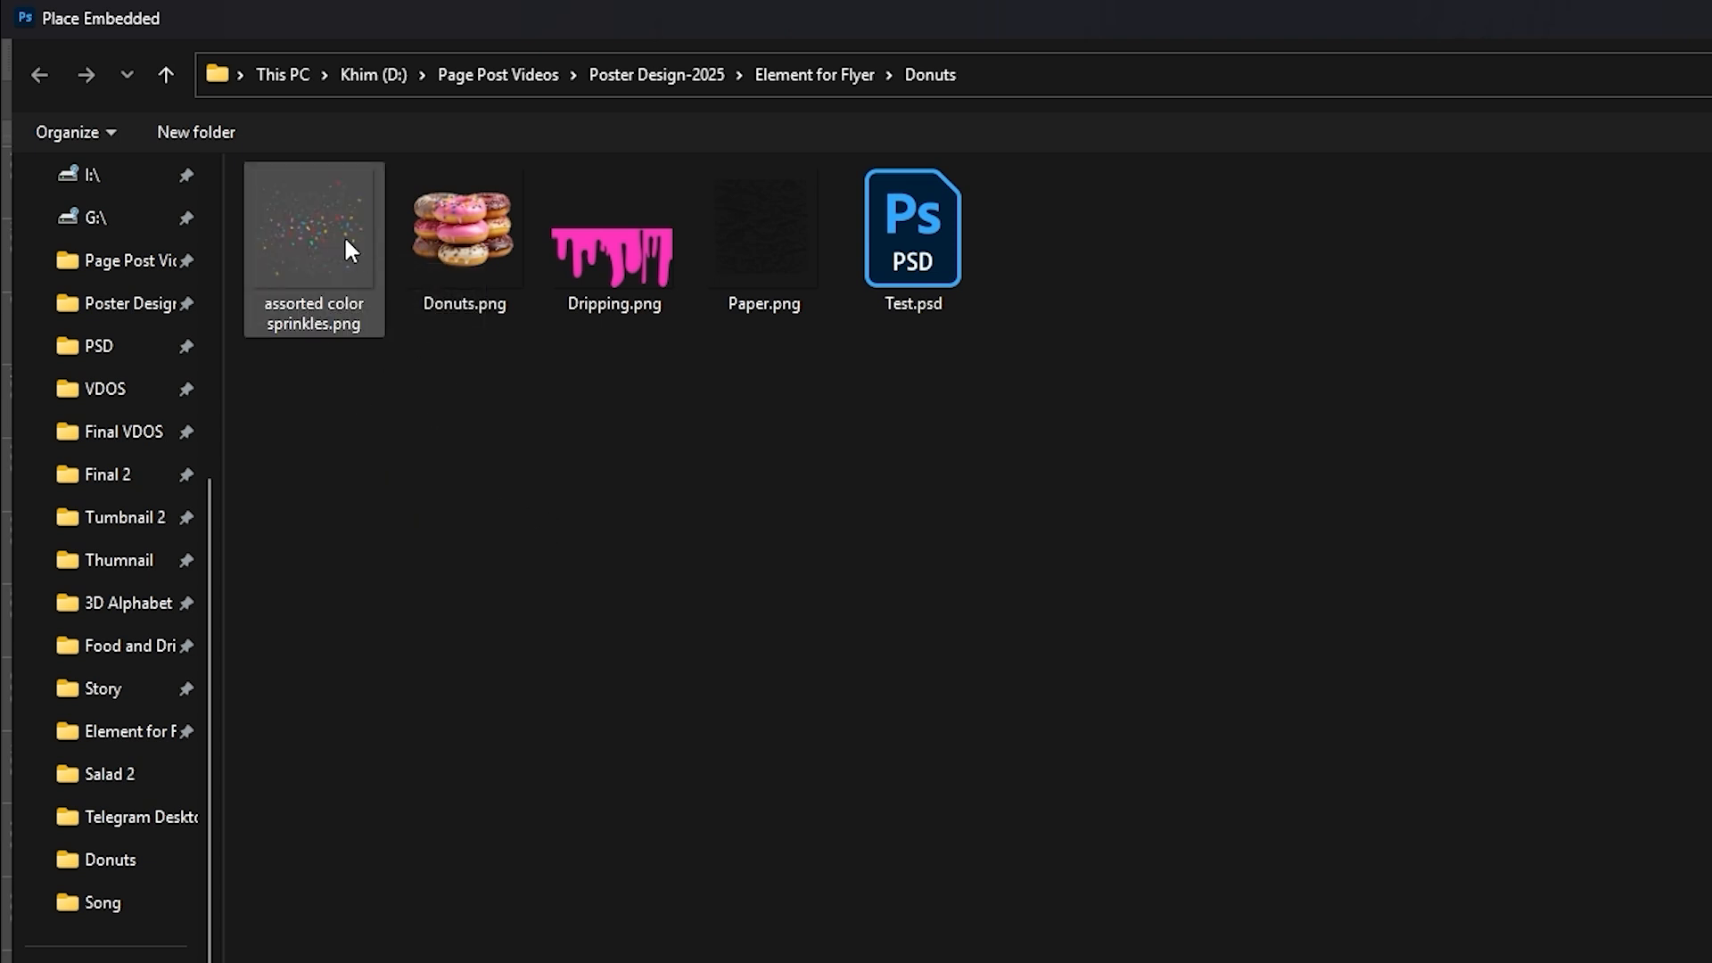
double_click(337, 232)
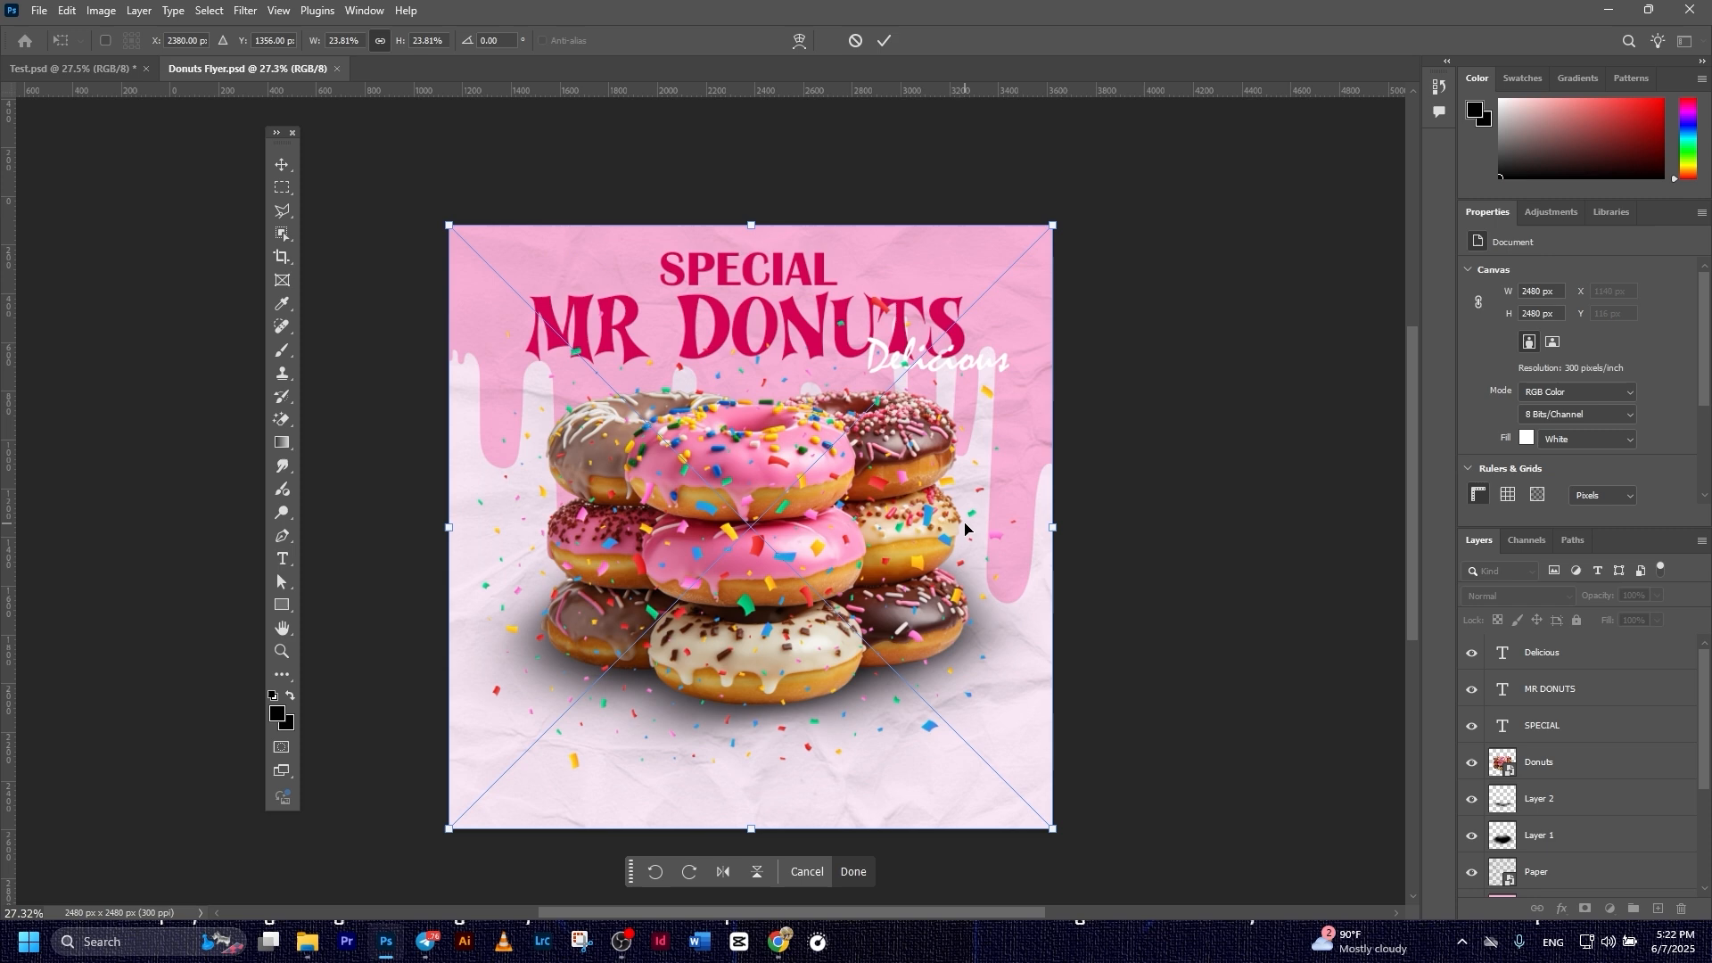
left_click_drag(752, 544, 754, 189)
left_click(884, 42)
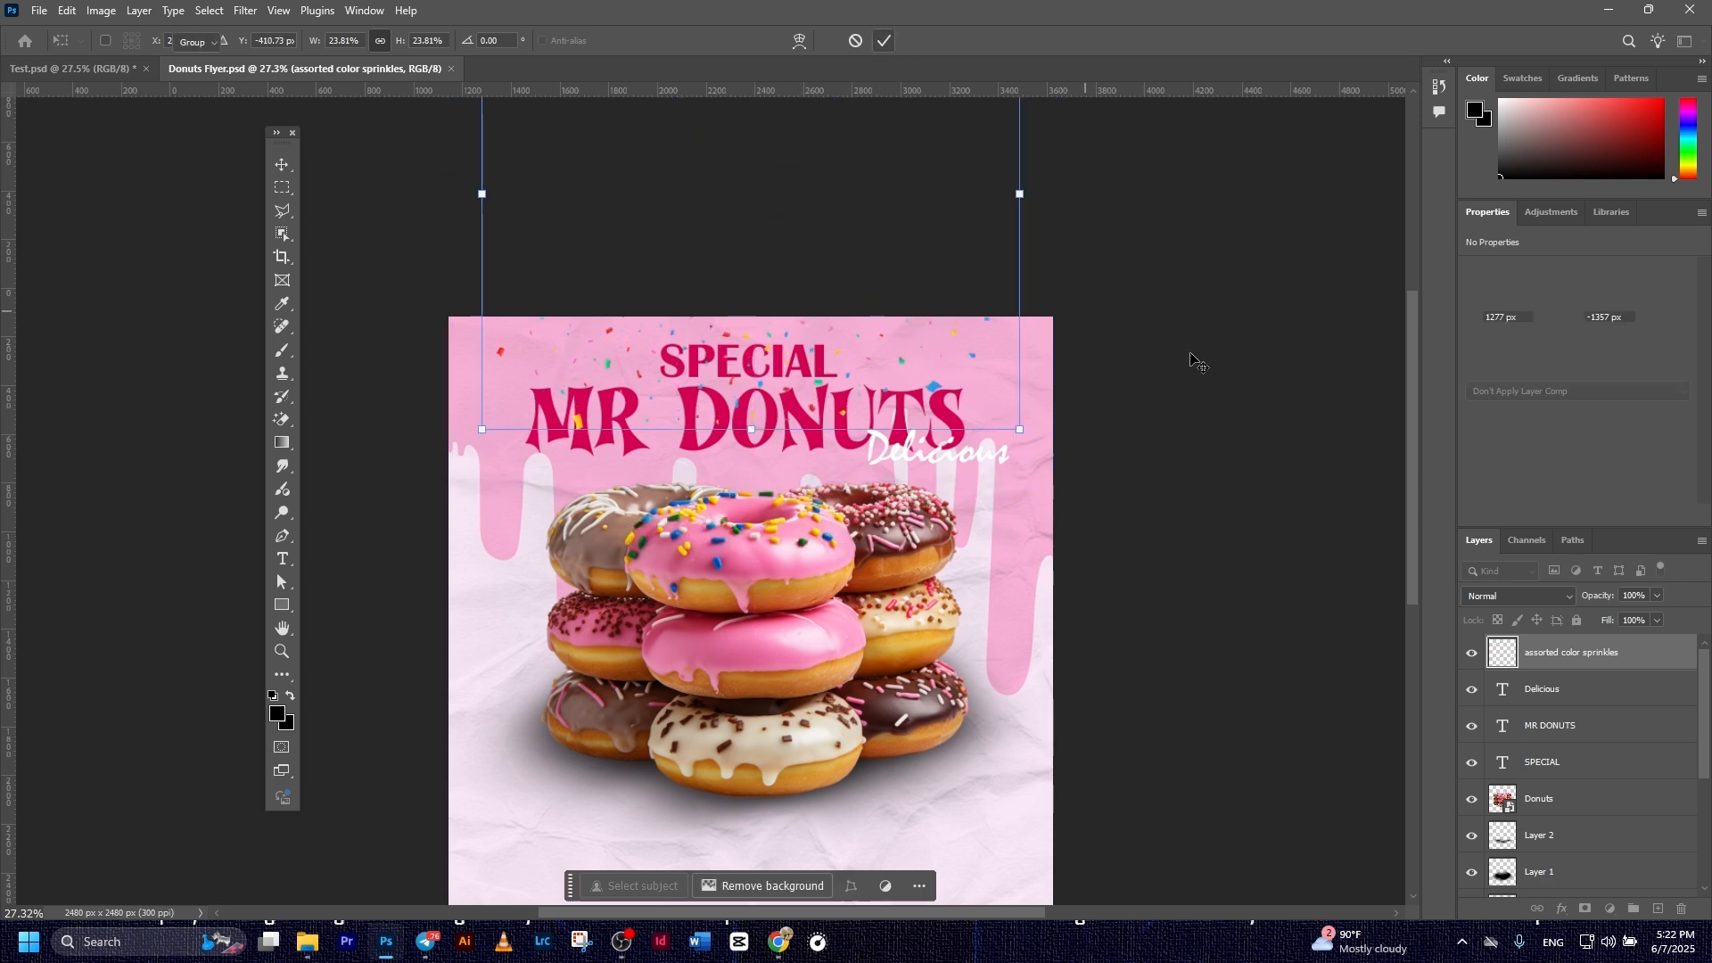
- Duplicate the assorted color sprinkles layer and move the copy down to the flyer's bottom edge, below the donuts
left_click(1619, 644)
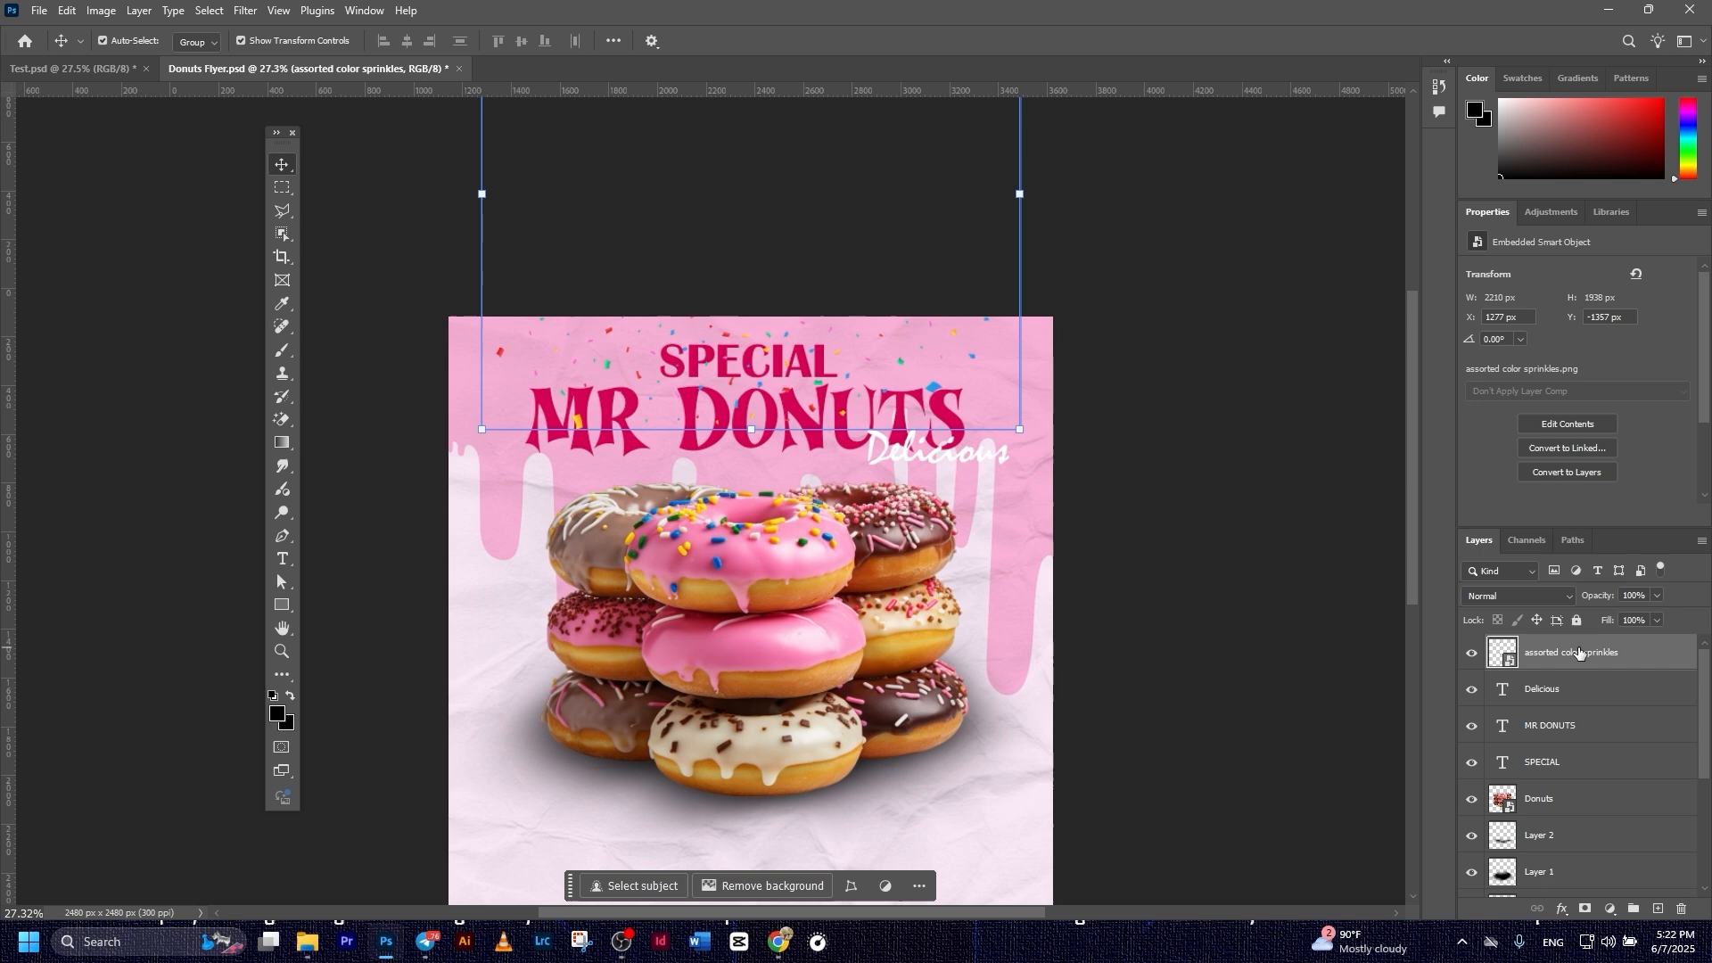
key("ctrl+j")
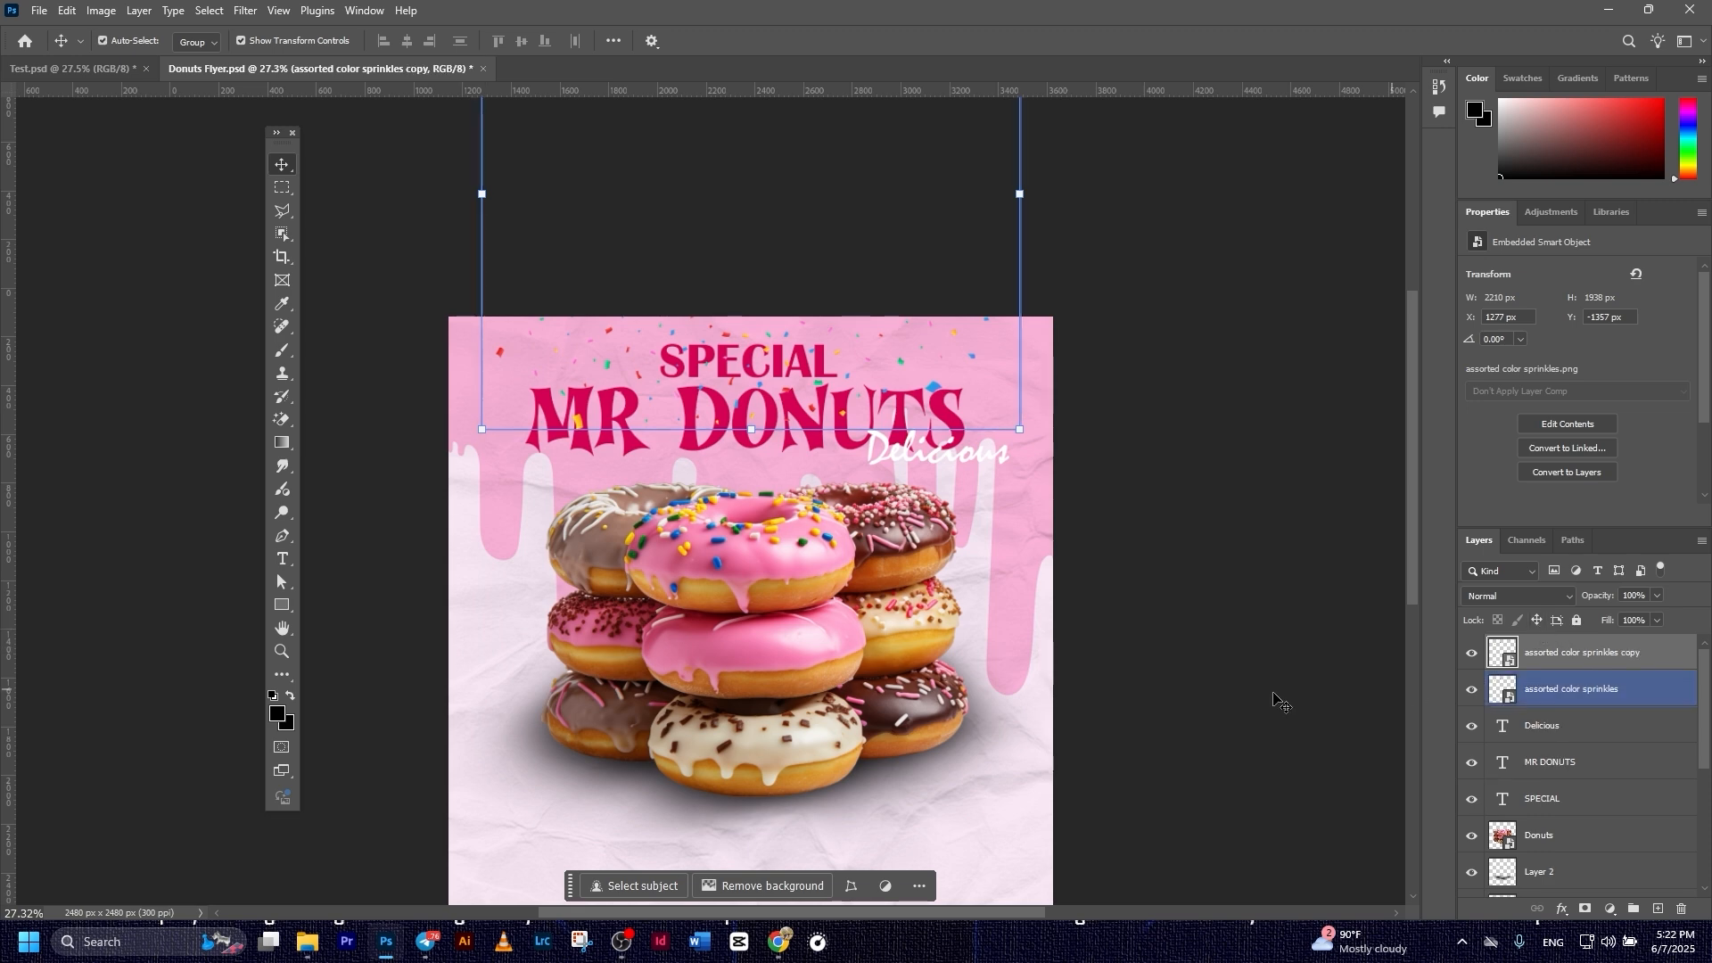
scroll(859, 539, "down", 2)
left_click_drag(874, 273, 880, 878)
left_click_drag(826, 592, 835, 574)
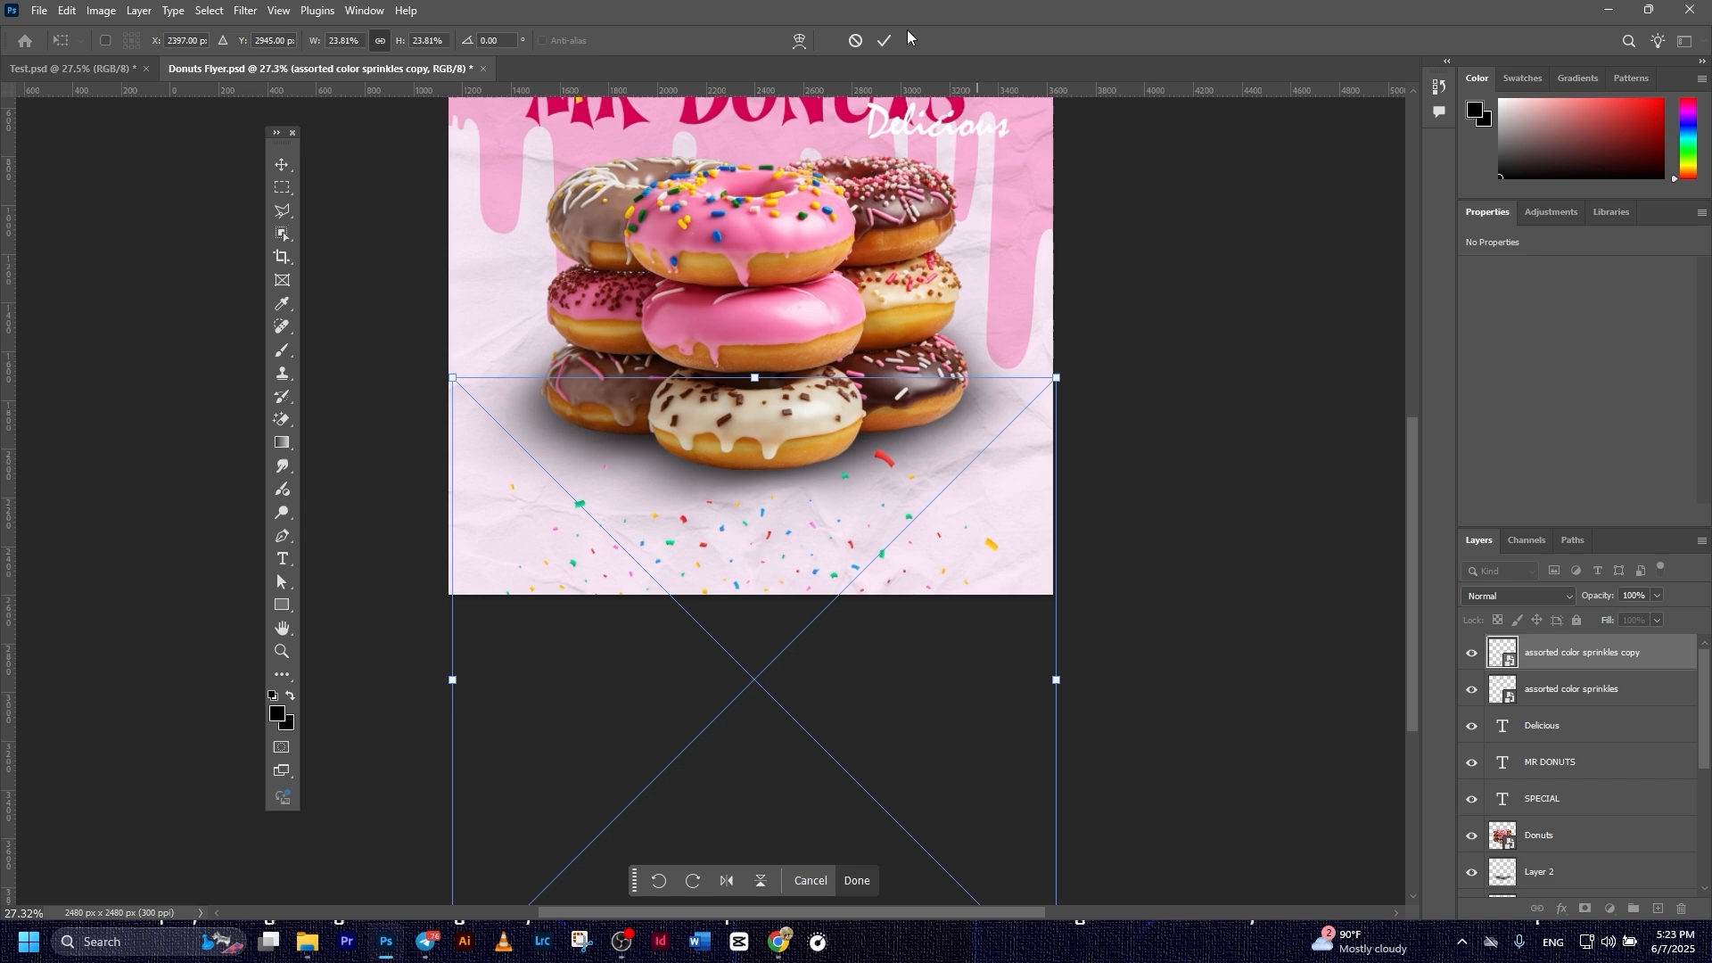
left_click(885, 40)
left_click(1200, 386)
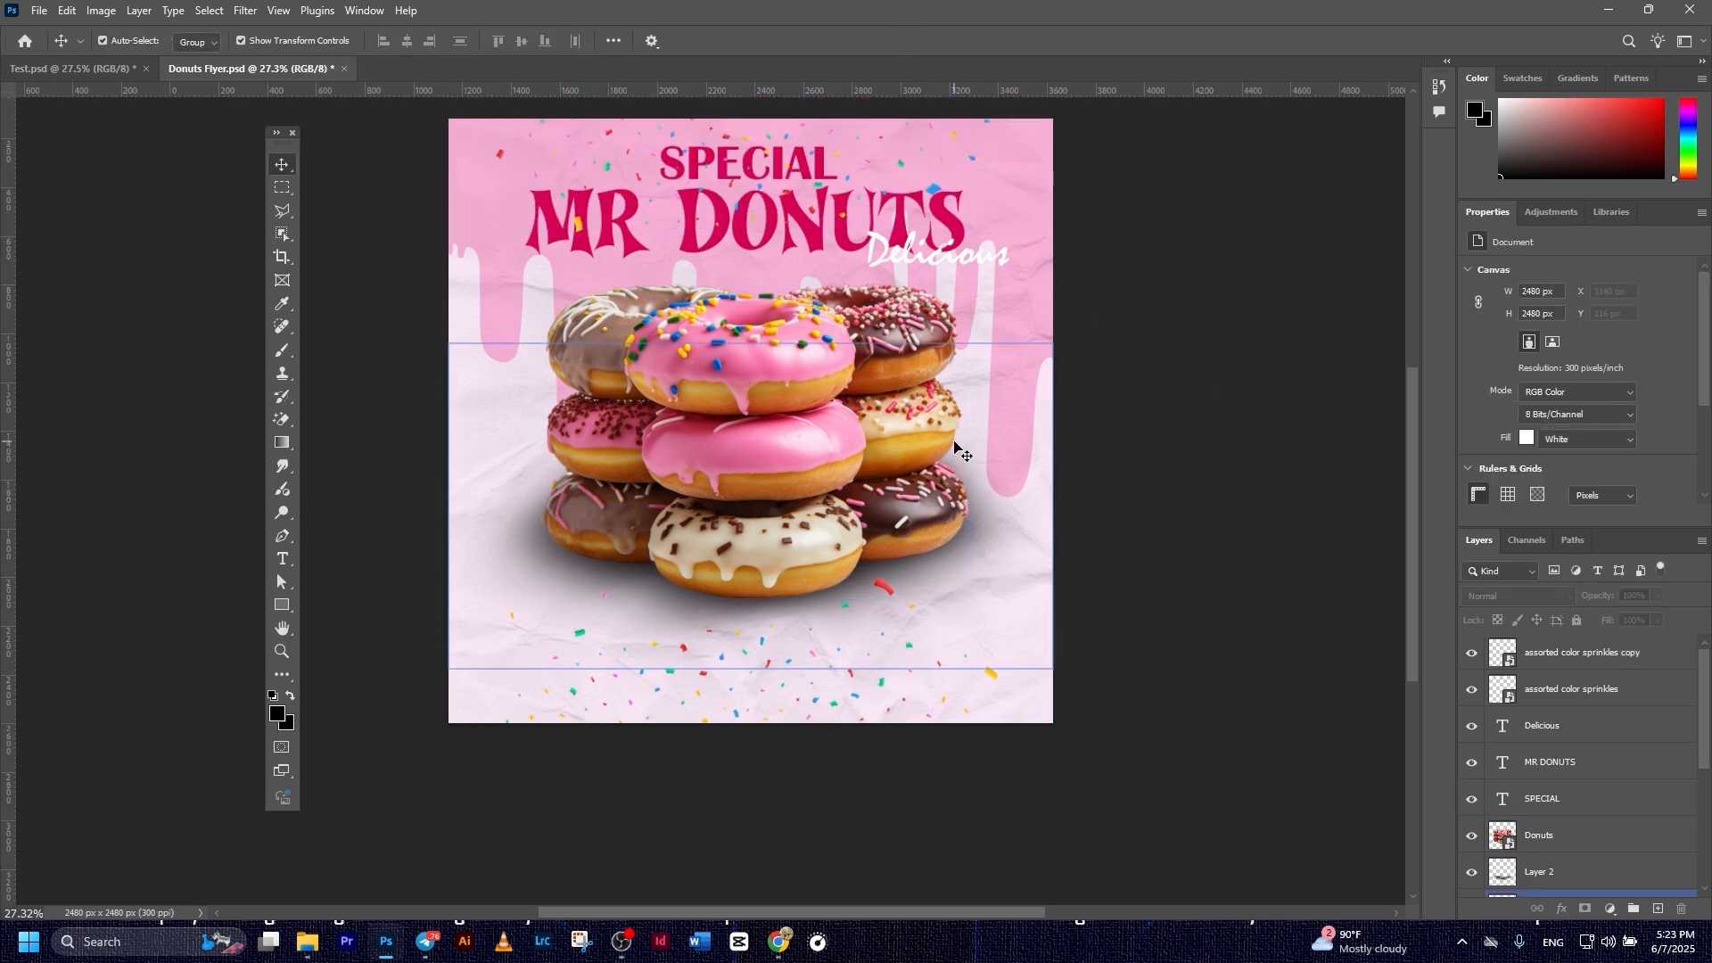
left_click(684, 662)
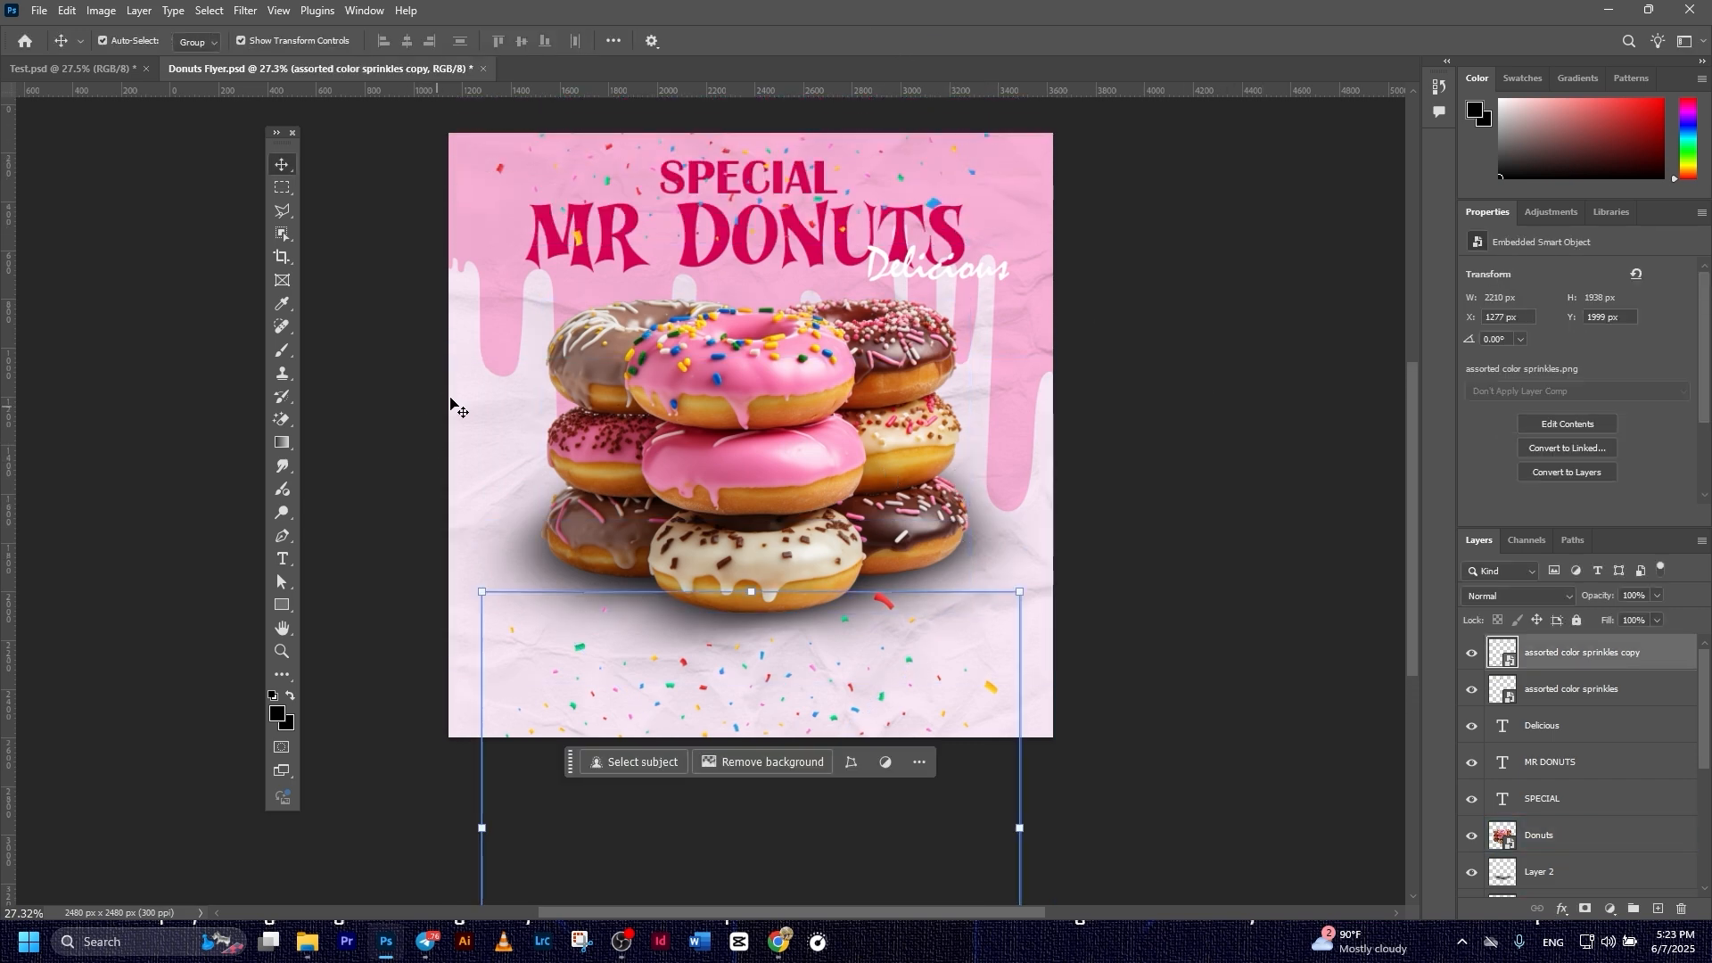
left_click(1127, 460)
left_click(1581, 651)
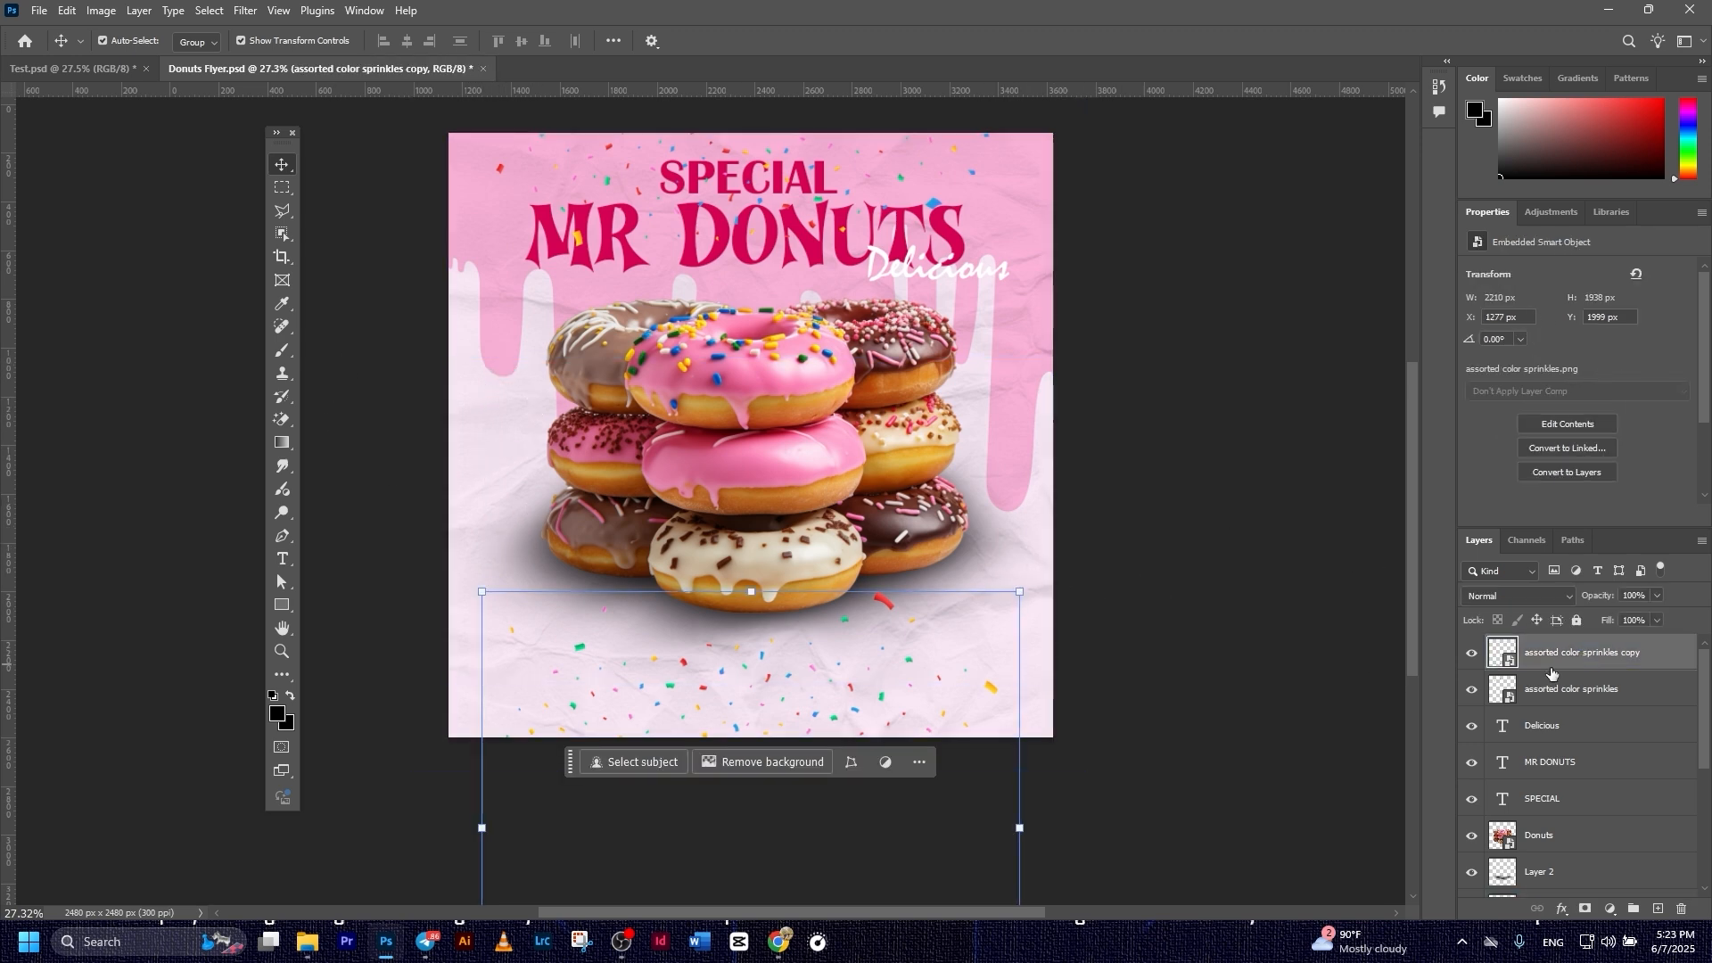
left_click(392, 651)
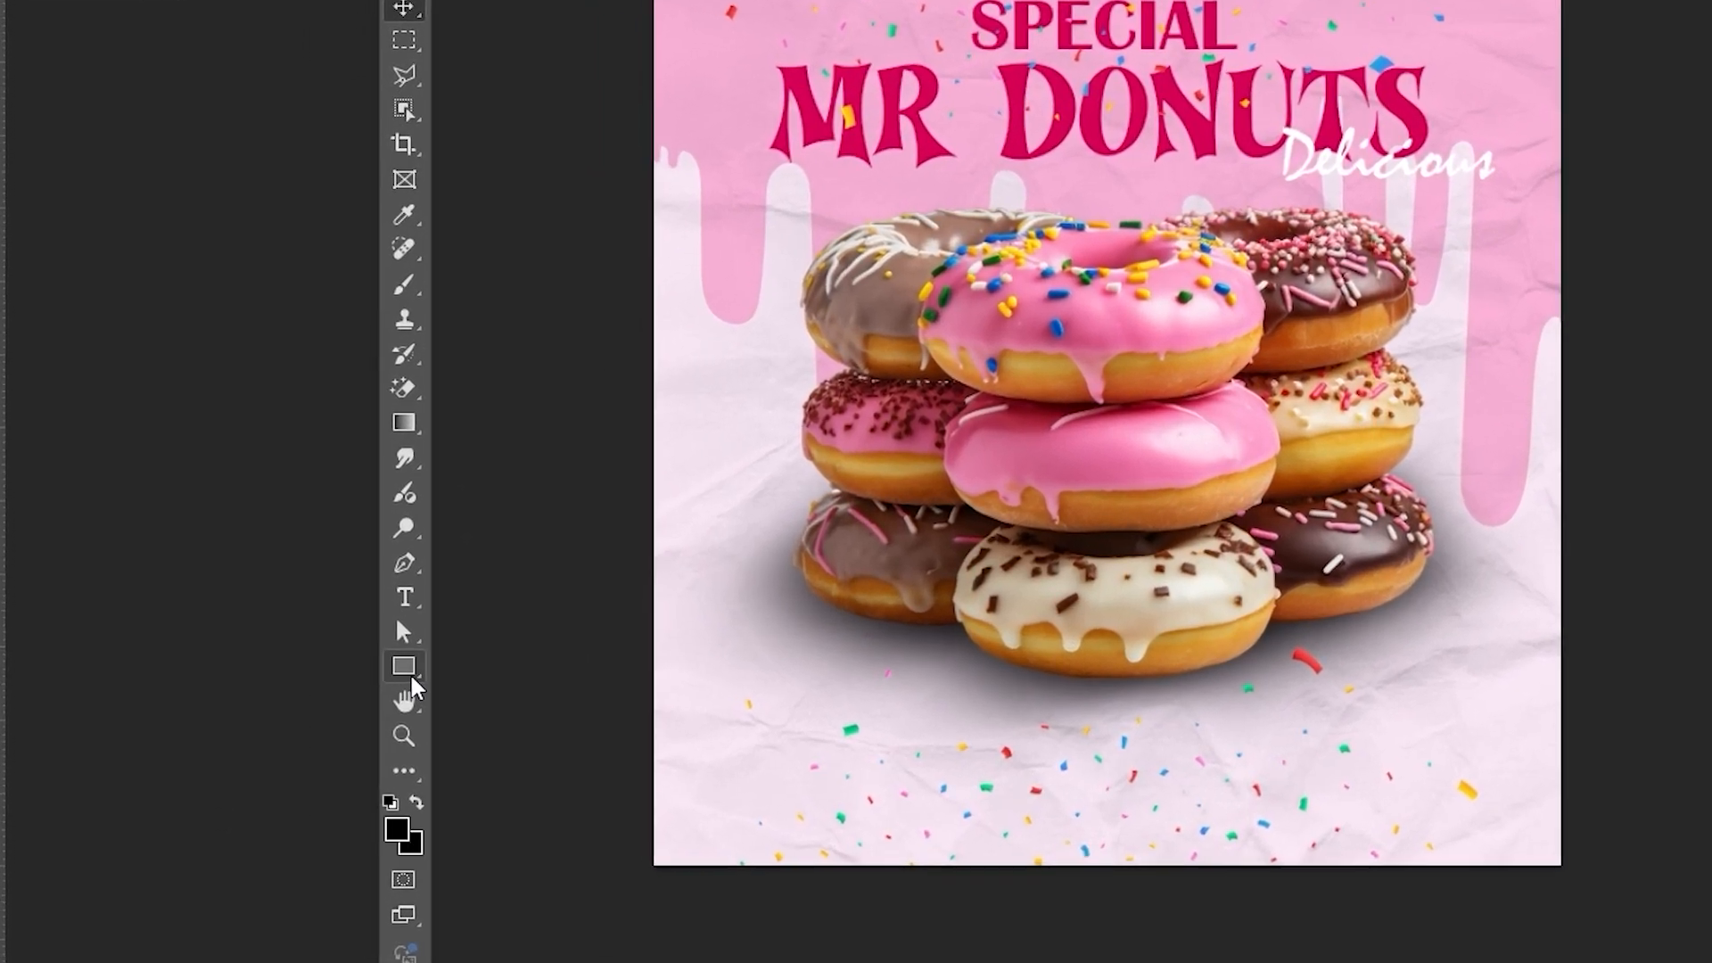
- Draw a black circle about 168 px wide with the Ellipse tool beside the left side of the donut stack
left_click(284, 613)
right_click(413, 687)
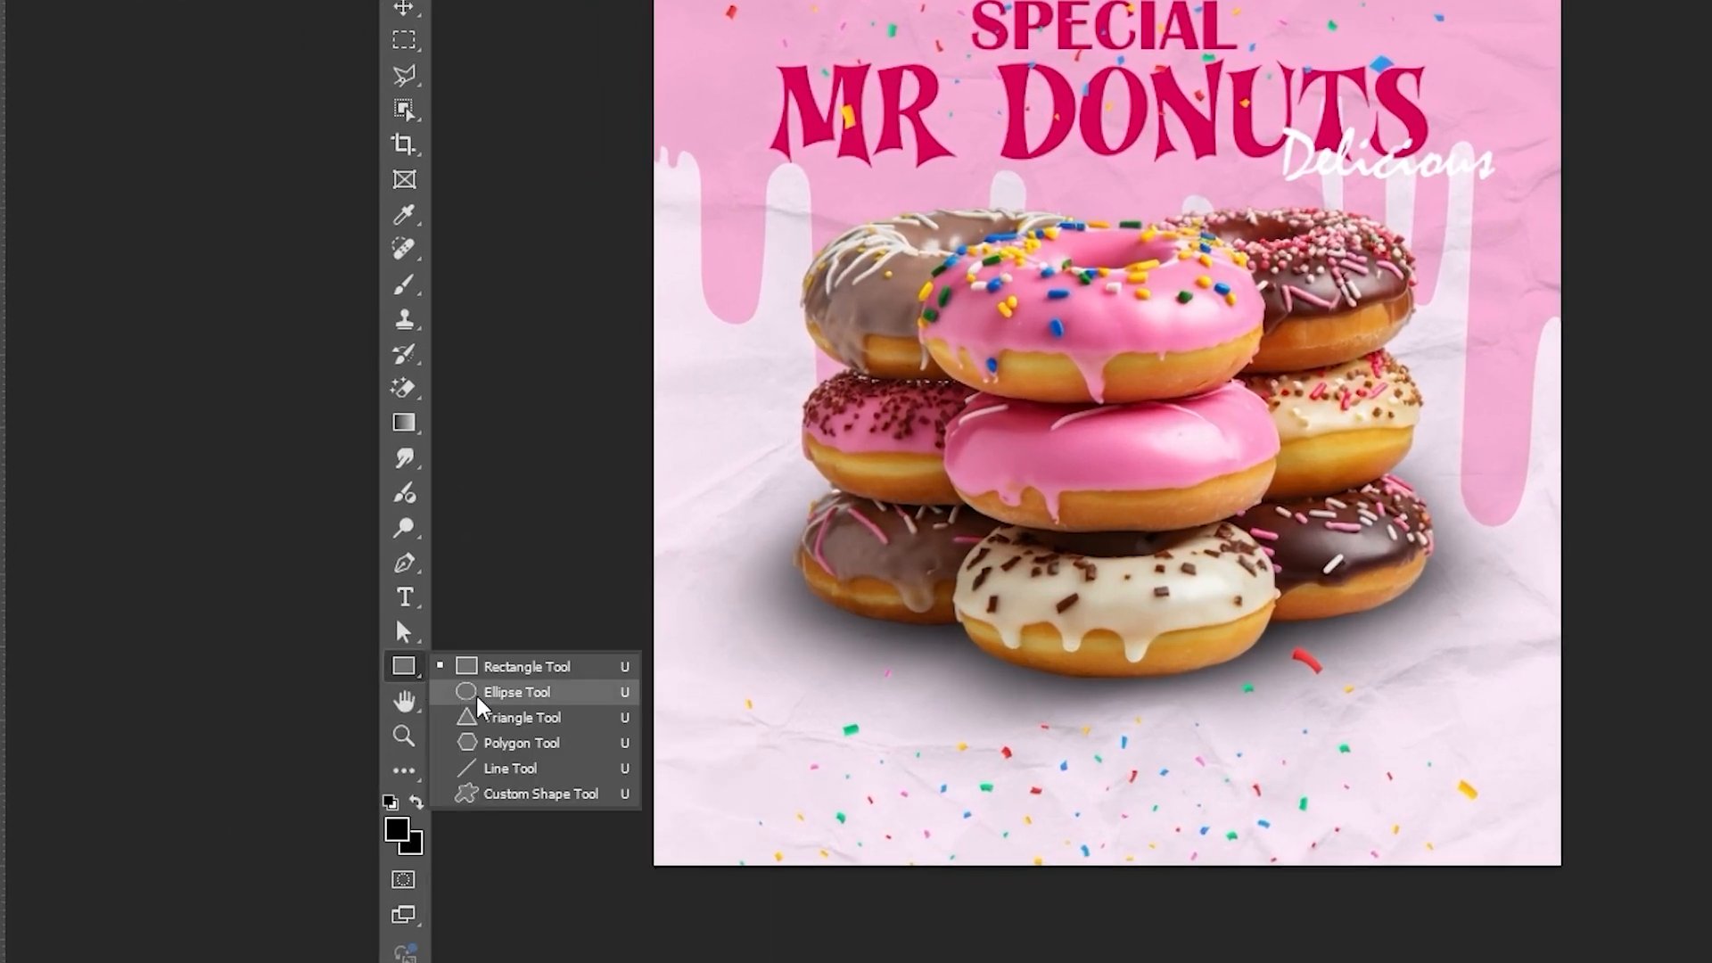
left_click(498, 690)
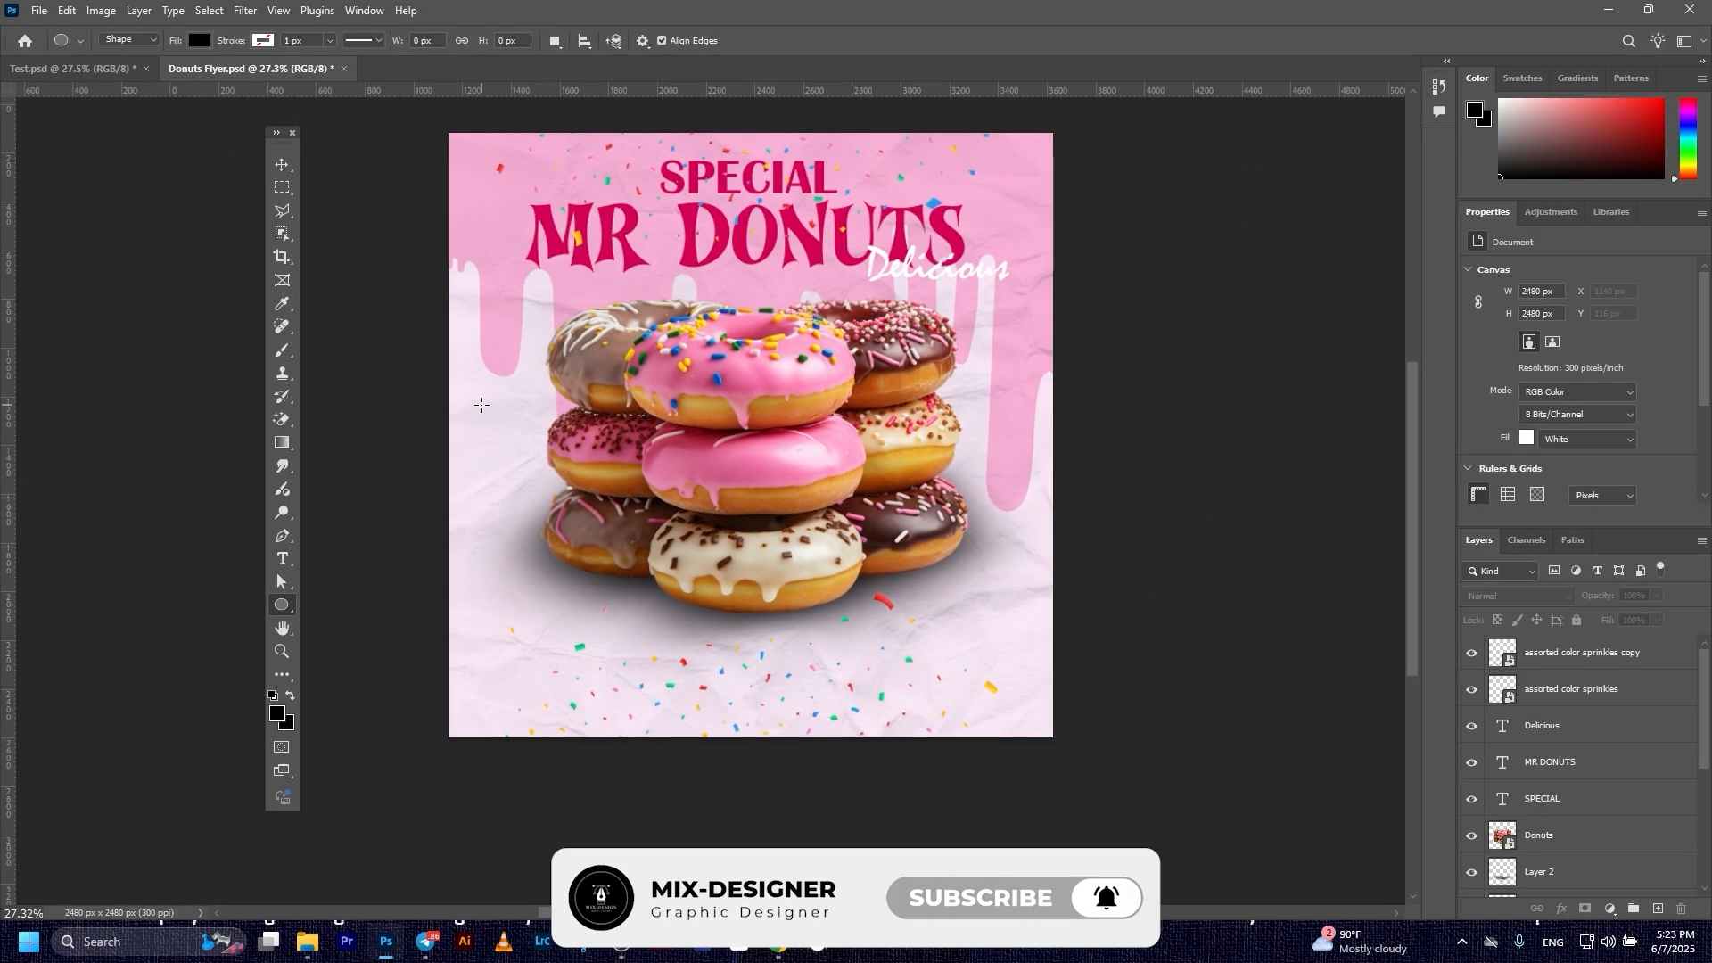
left_click_drag(481, 404, 522, 474)
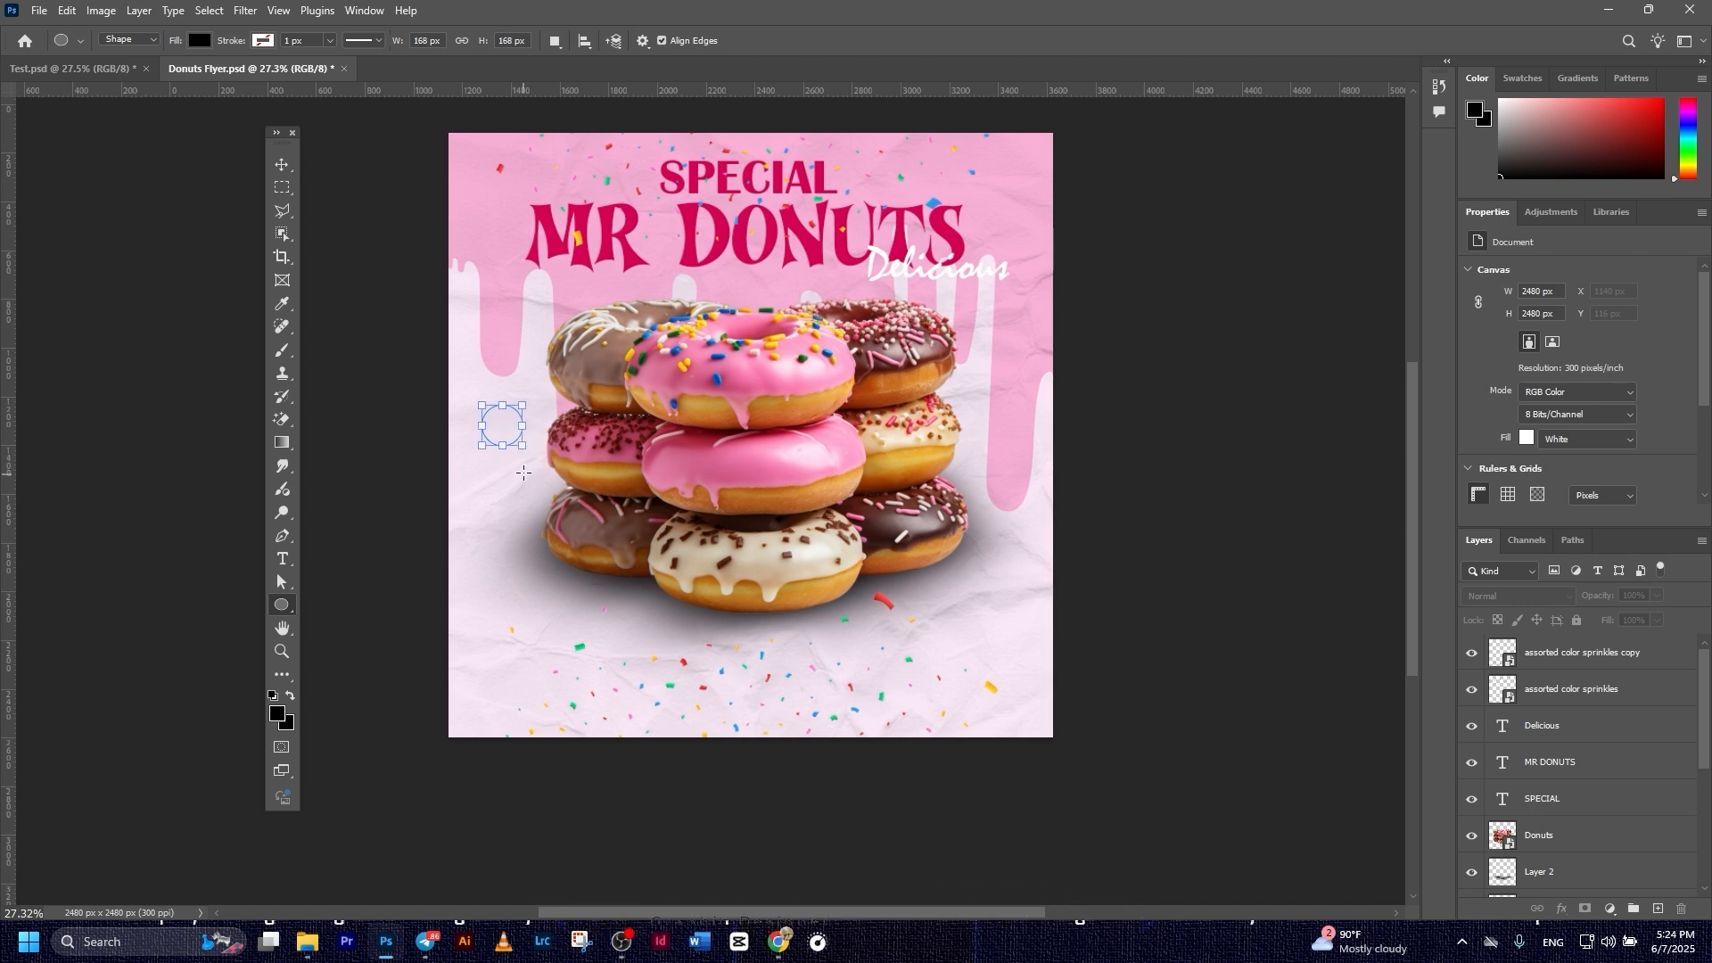
left_click(281, 165)
left_click(365, 290)
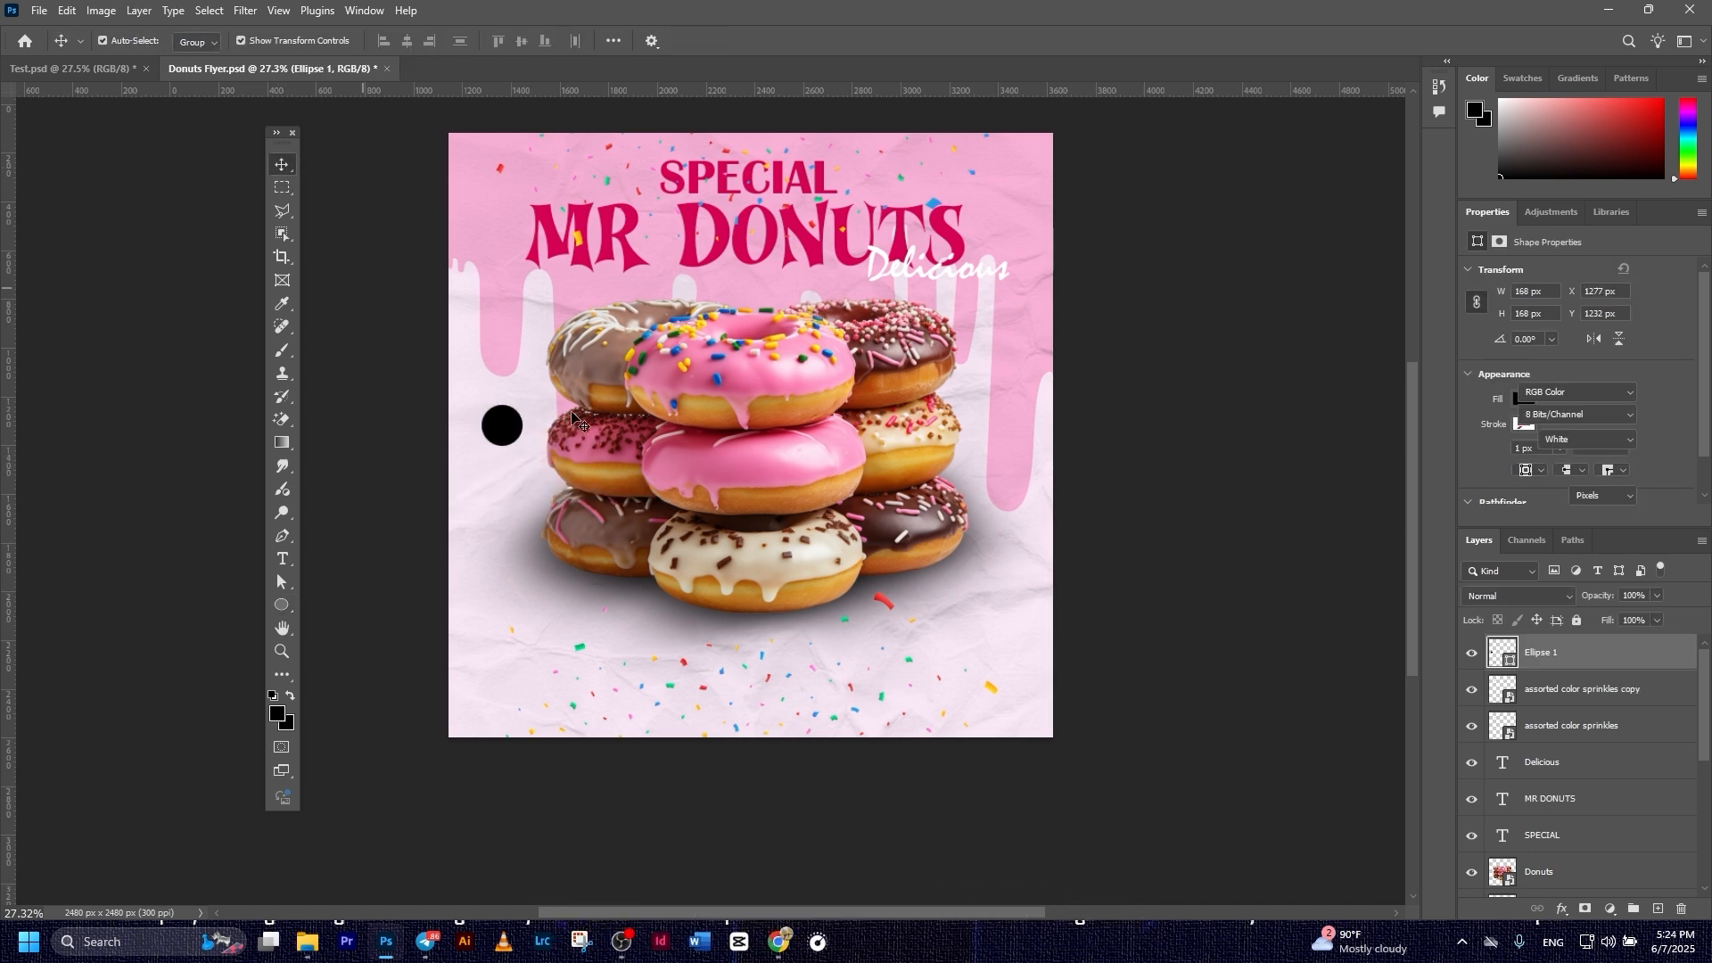
- Scale the black circle down to about 124 px and keep it selected
left_click(503, 426)
left_click_drag(500, 448, 500, 439)
left_click(876, 44)
left_click(428, 361)
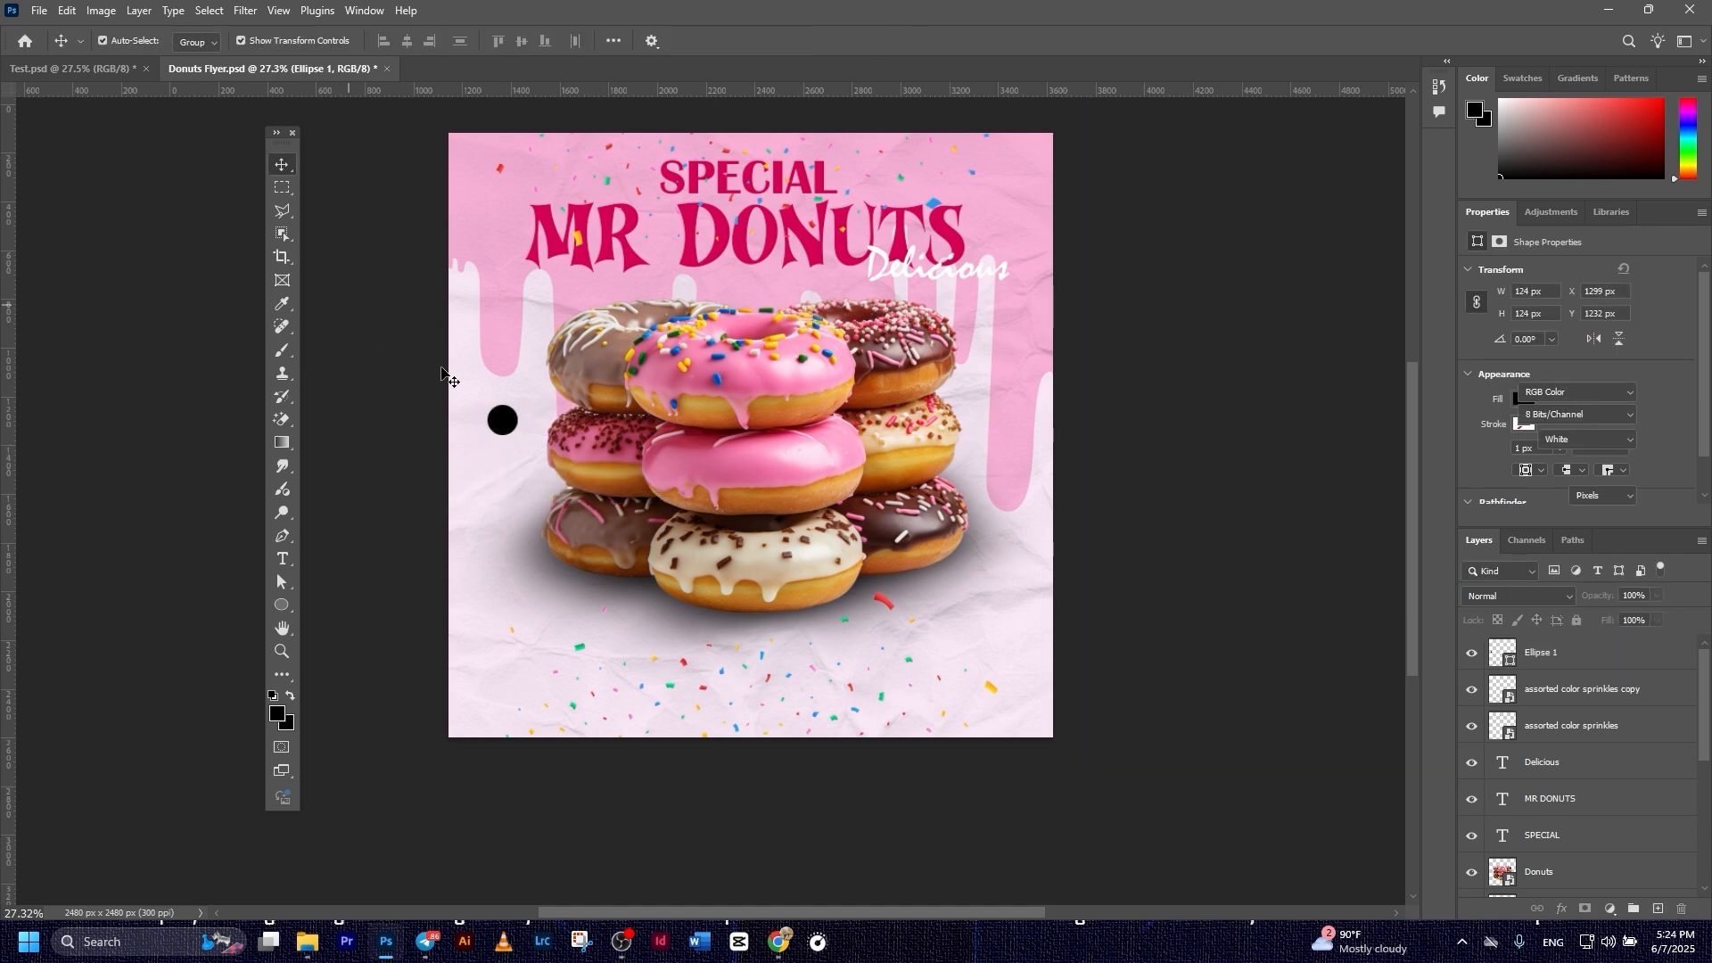
left_click(497, 420)
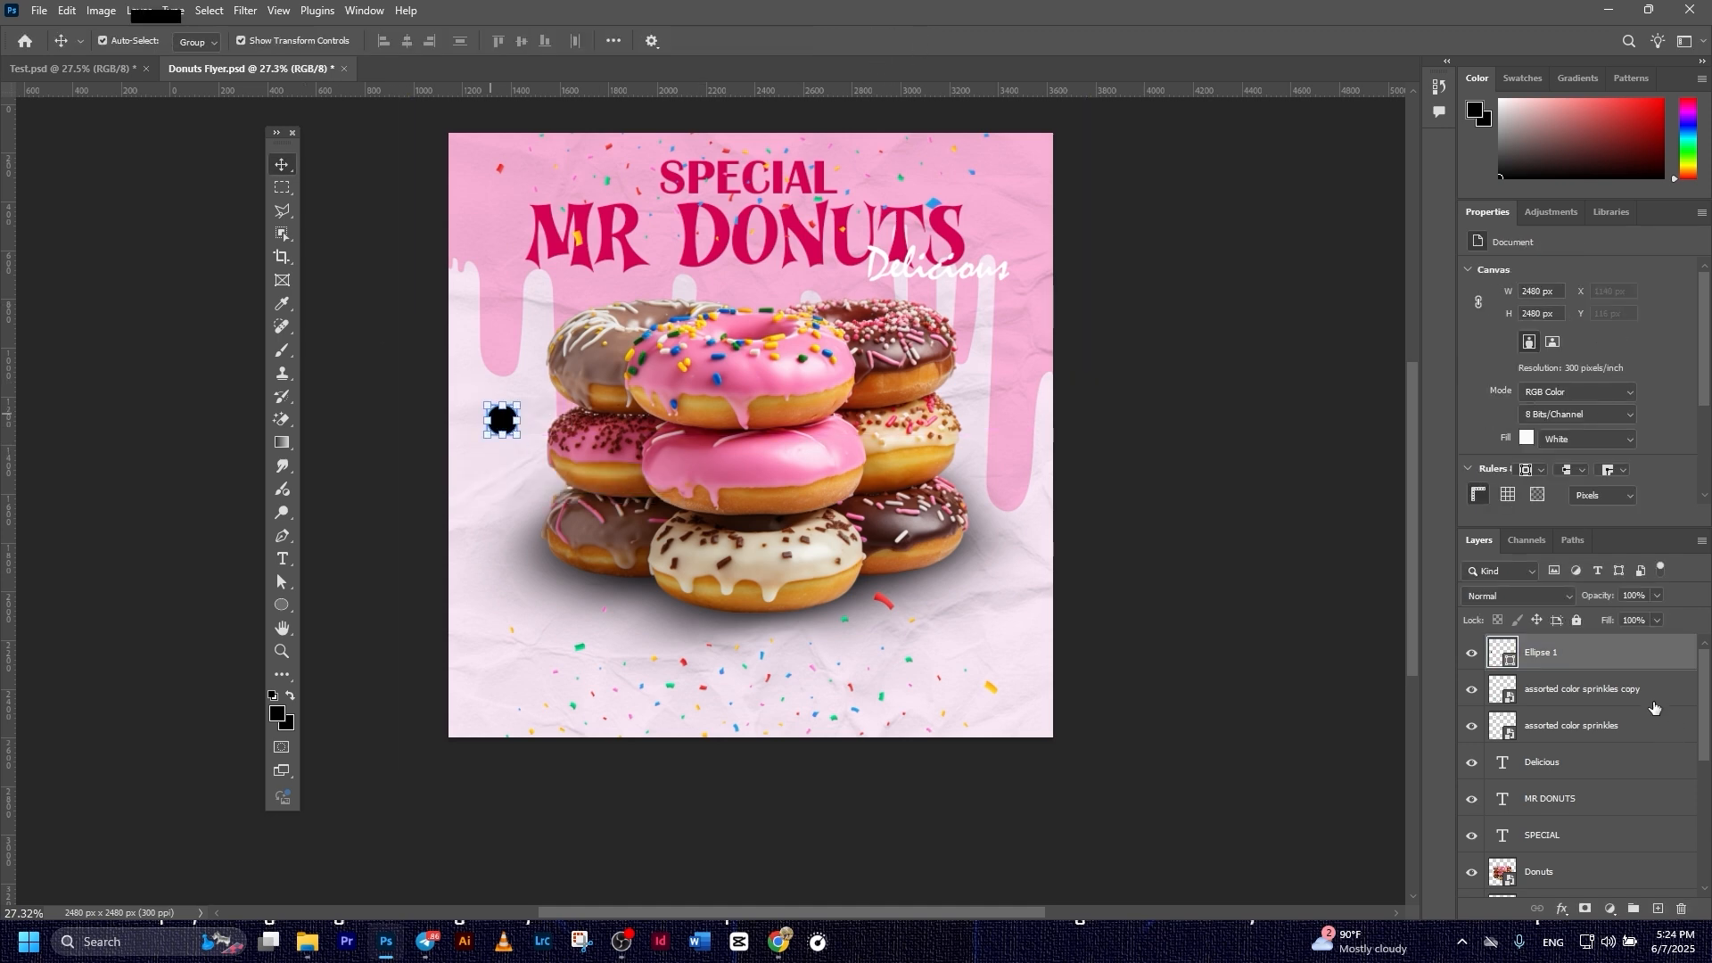
- Recolor the black circle beside the donut stack to pink e36899, sampled from the middle donut's icing
double_click(1502, 655)
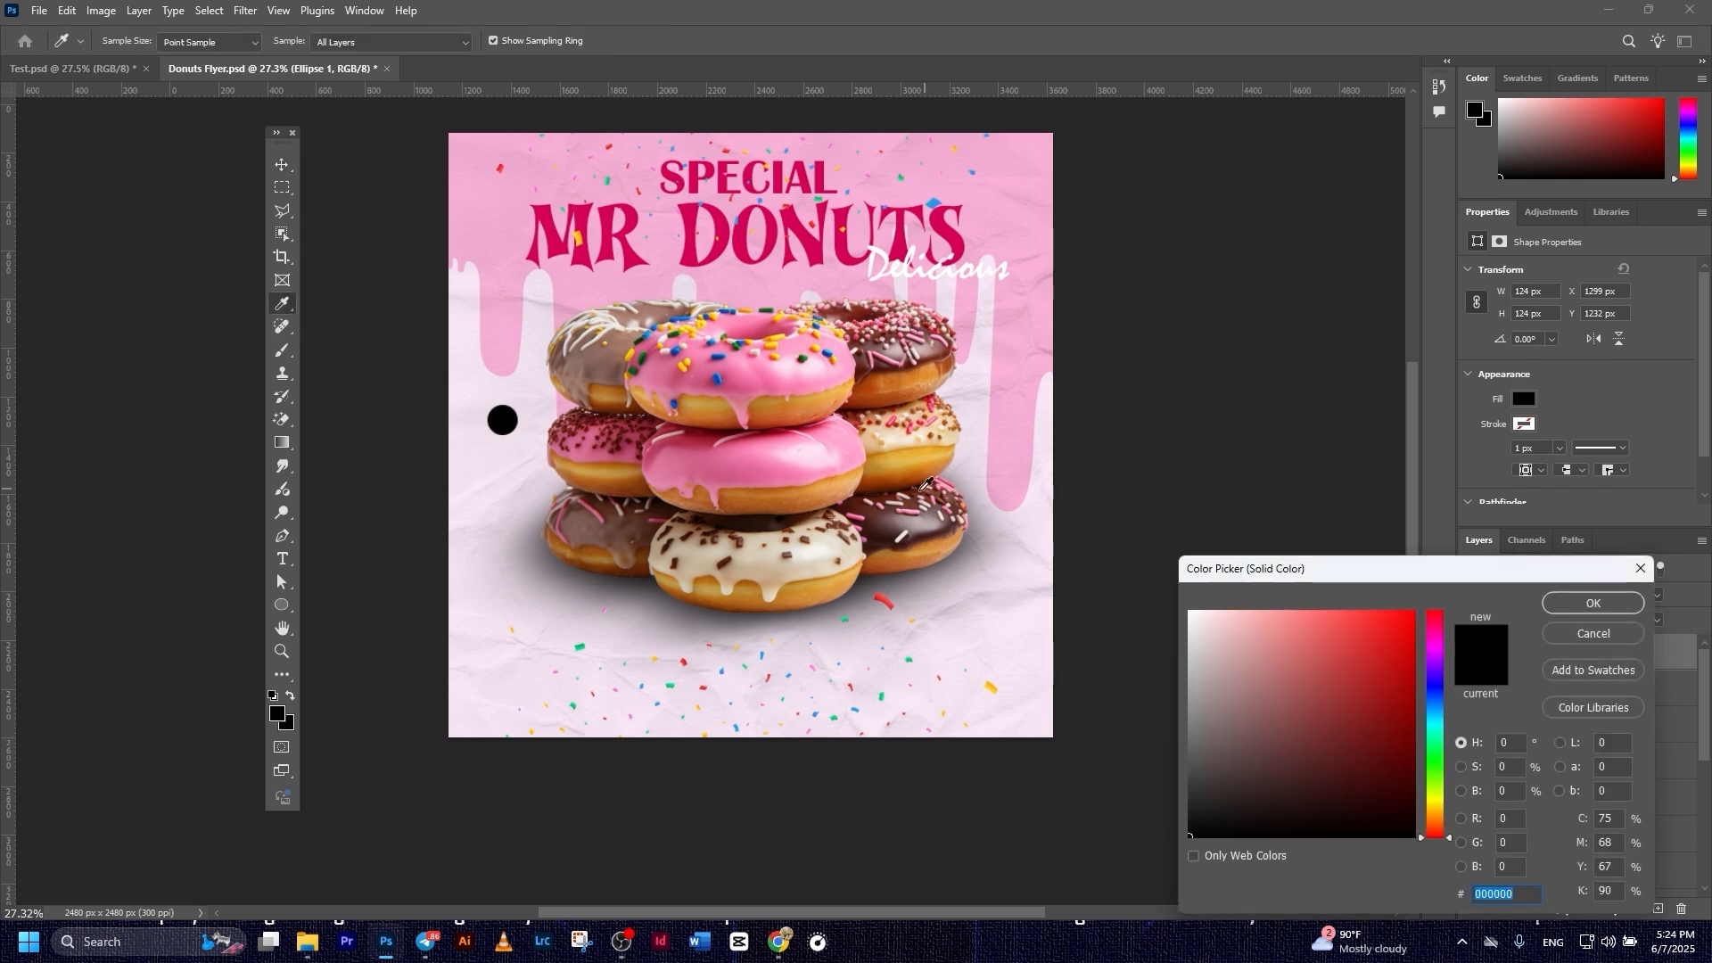
left_click_drag(1430, 660, 1416, 610)
left_click(801, 455)
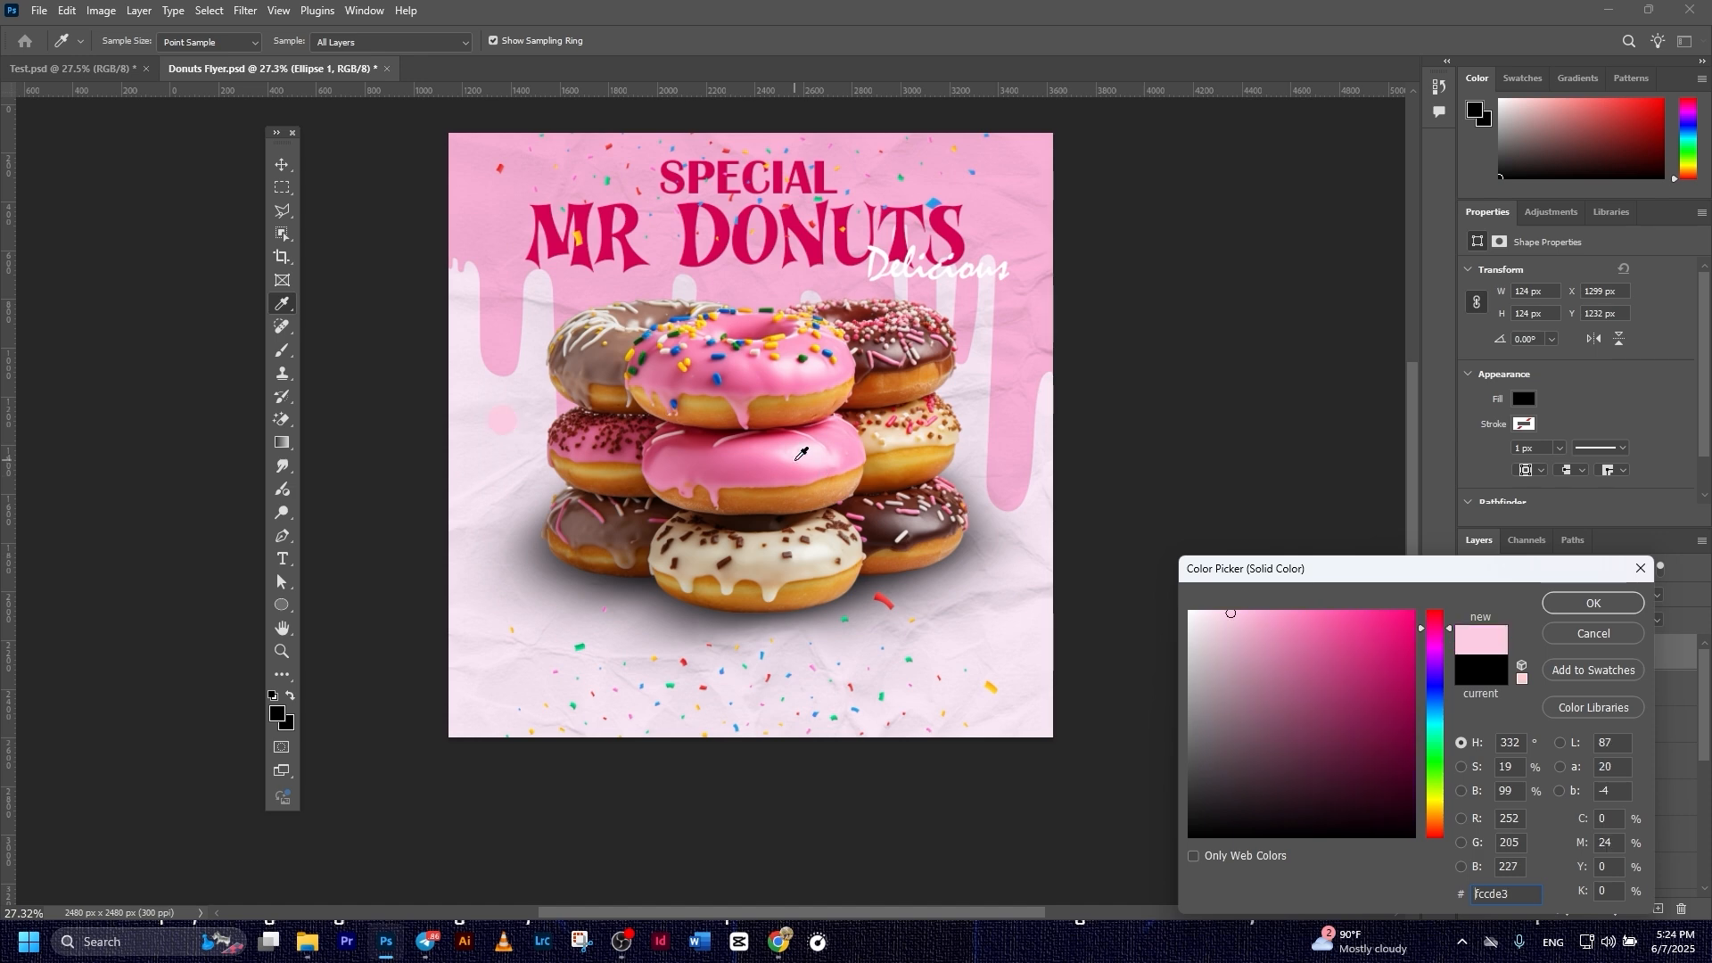
left_click(769, 470)
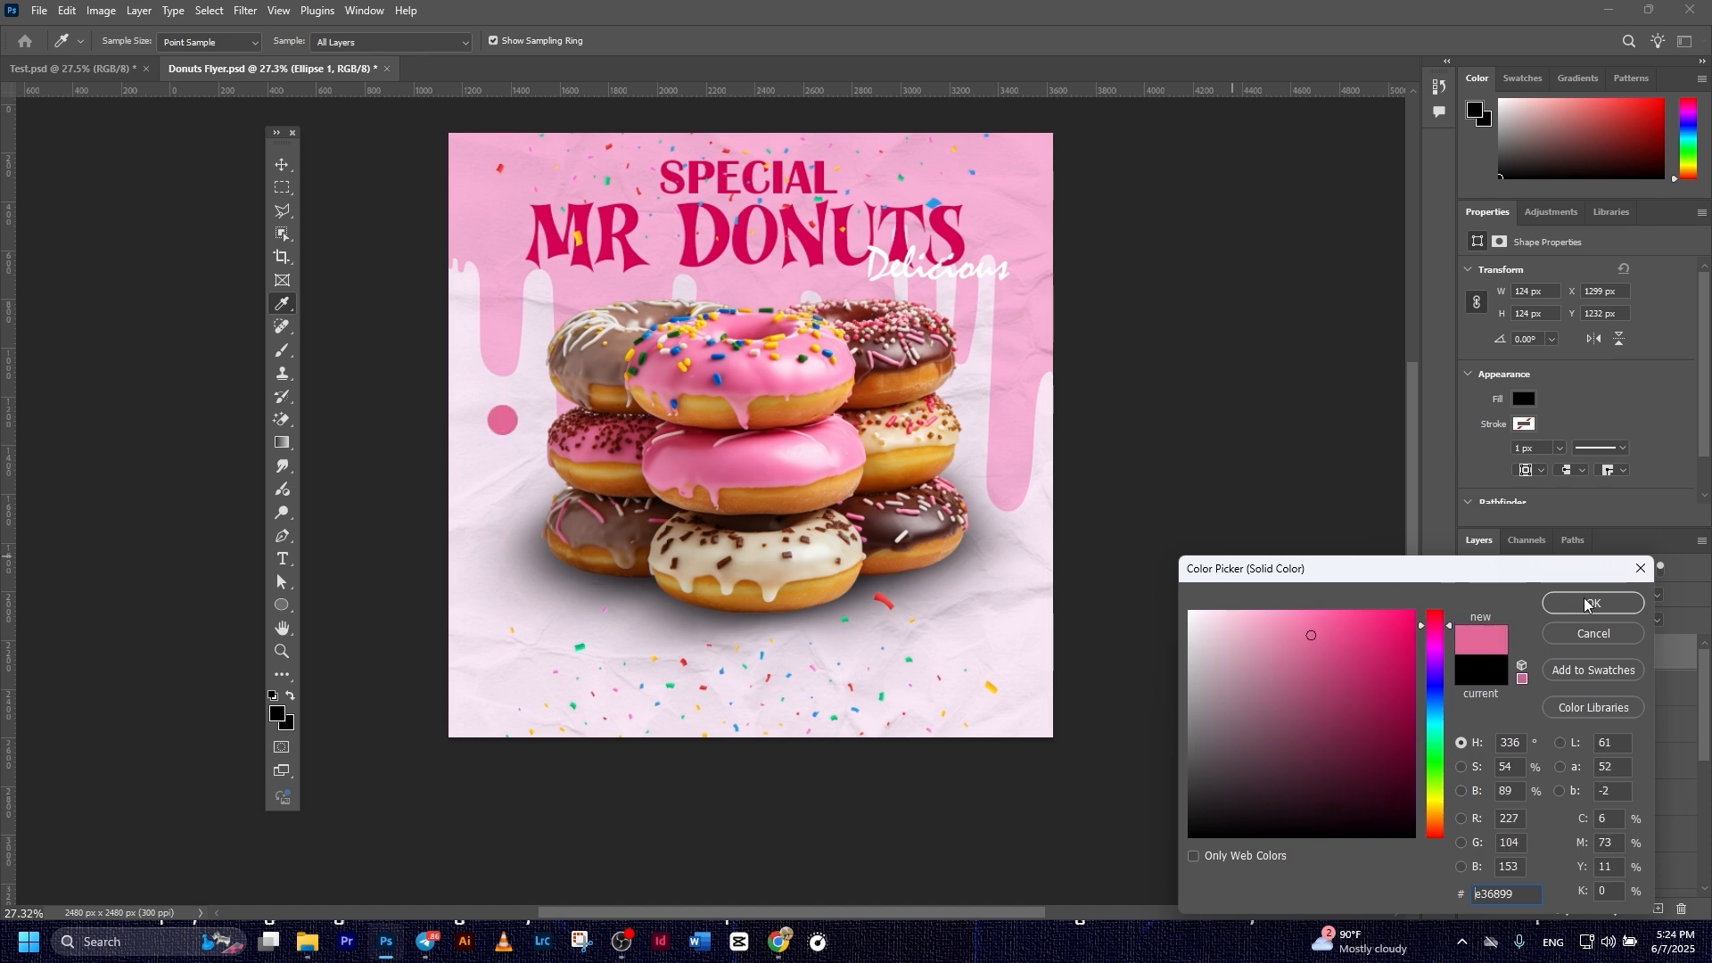
left_click(1587, 605)
- Duplicate the pink Ellipse 1 circle and move the copy straight down, beside the lower left donut
left_click(1273, 617)
left_click(1547, 660)
left_click(1334, 550)
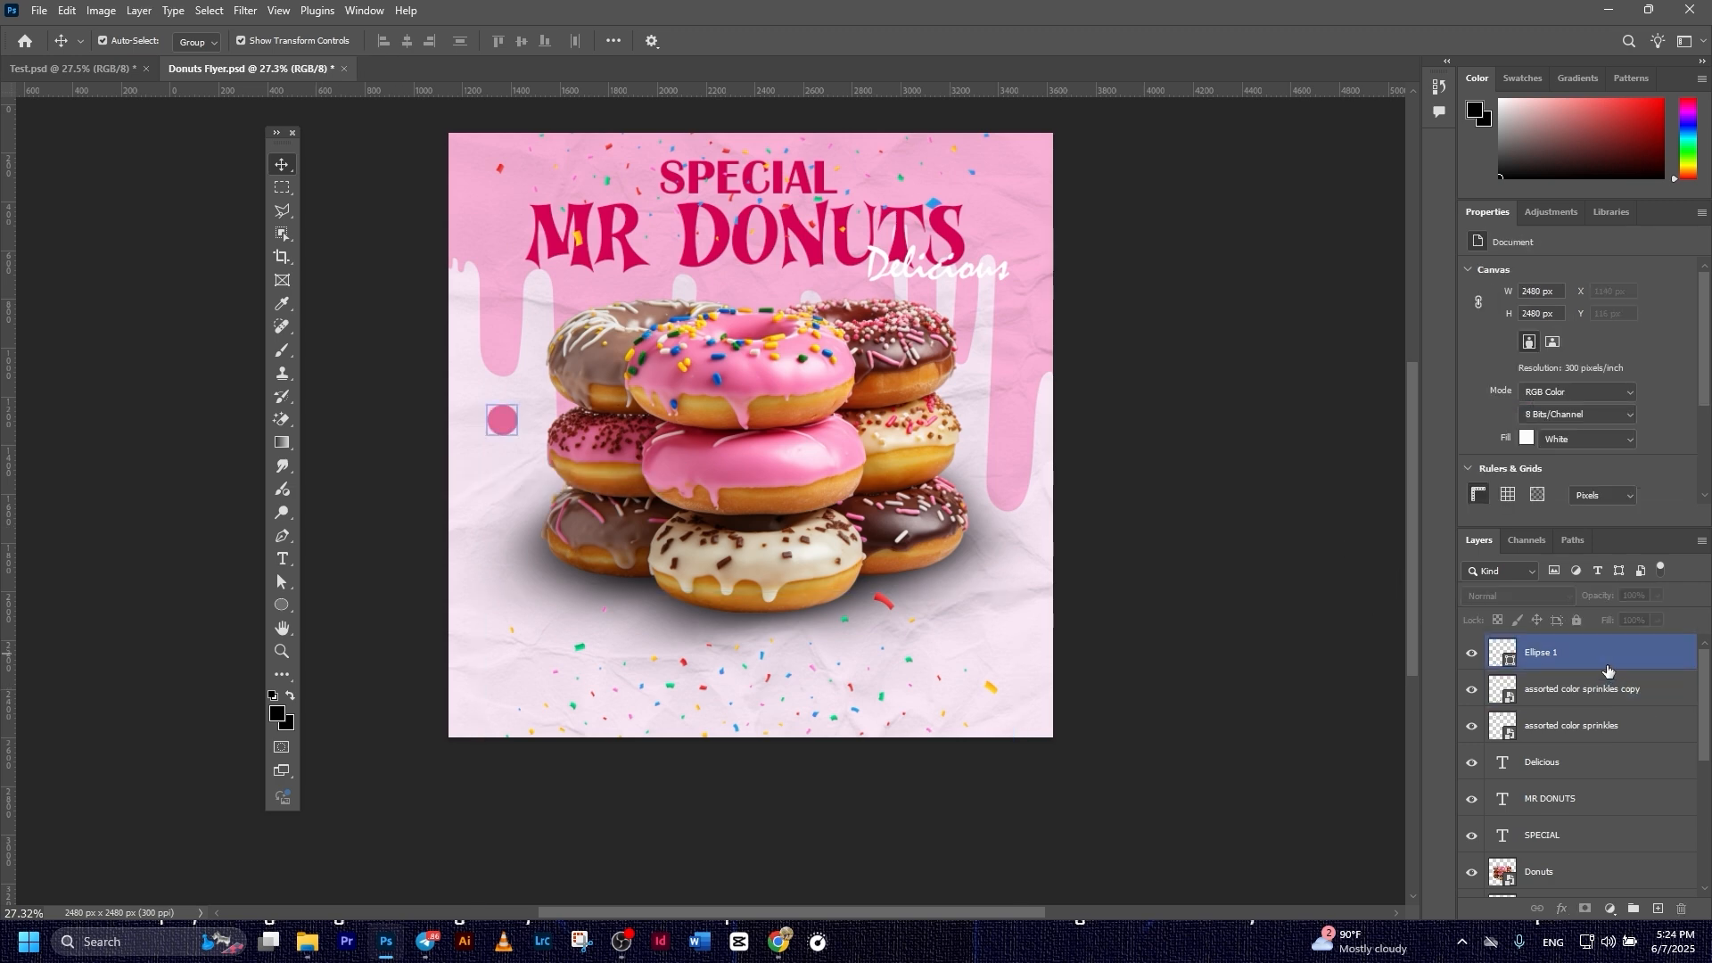
key("ctrl+j")
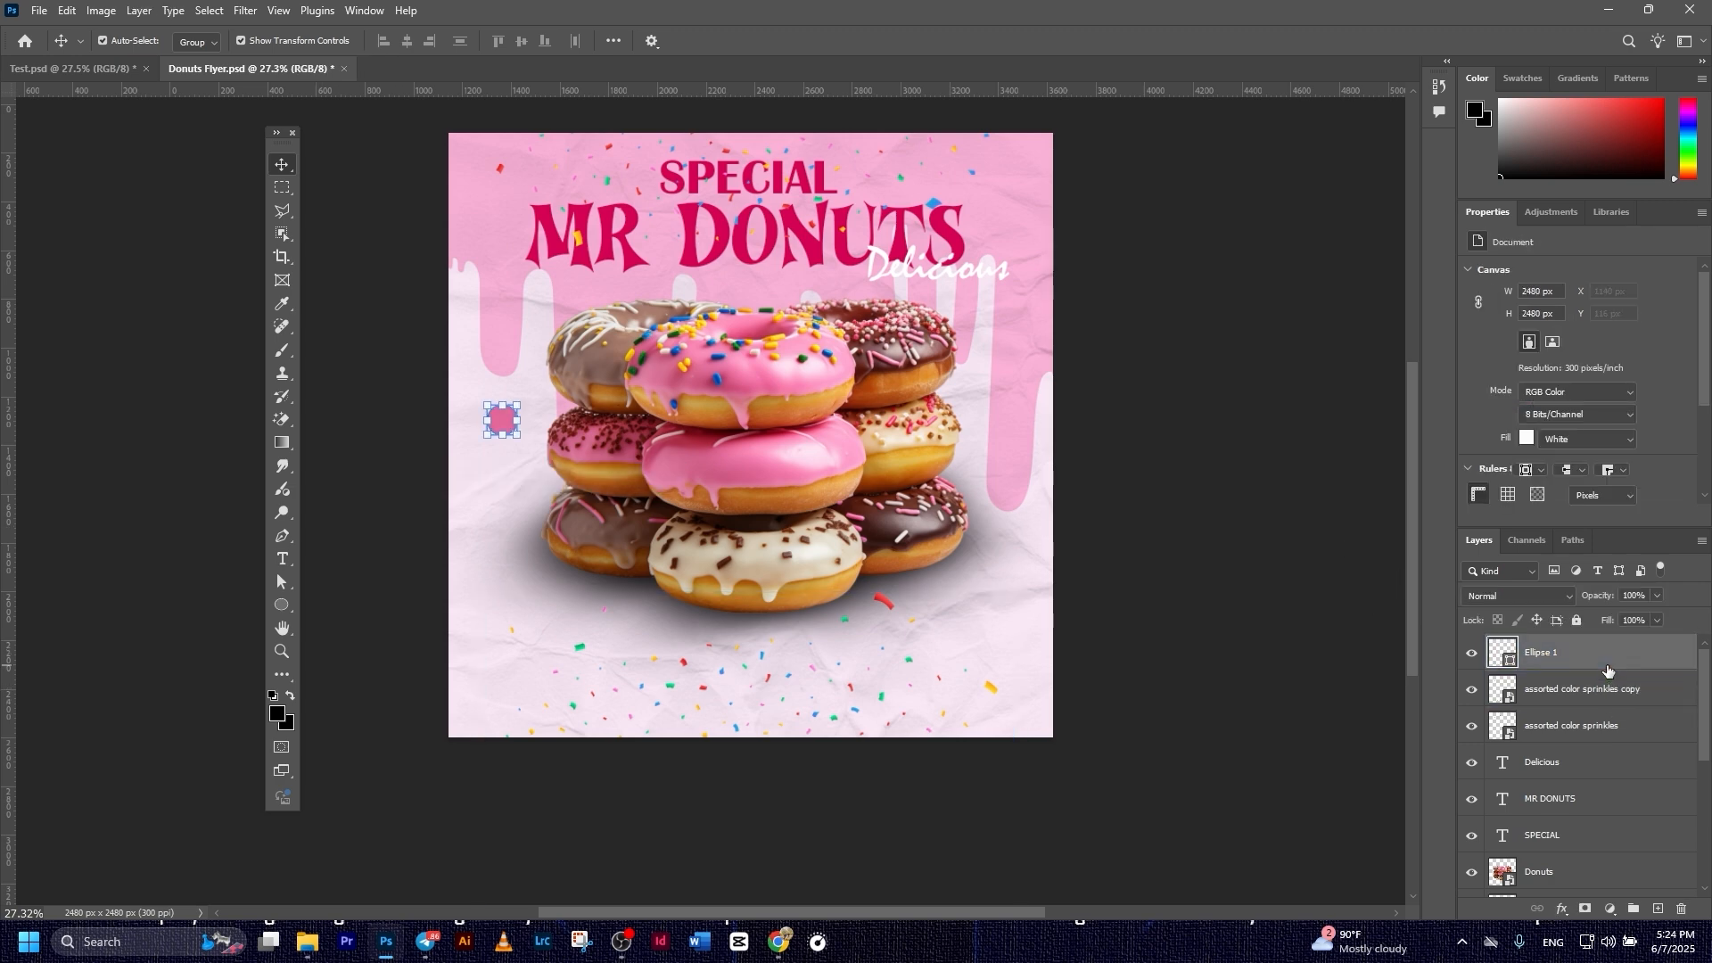
left_click_drag(514, 428, 510, 519)
left_click(1168, 564)
- Duplicate the lower pink circle and move the new copy across to the lower right of the donut stack
left_click(1546, 659)
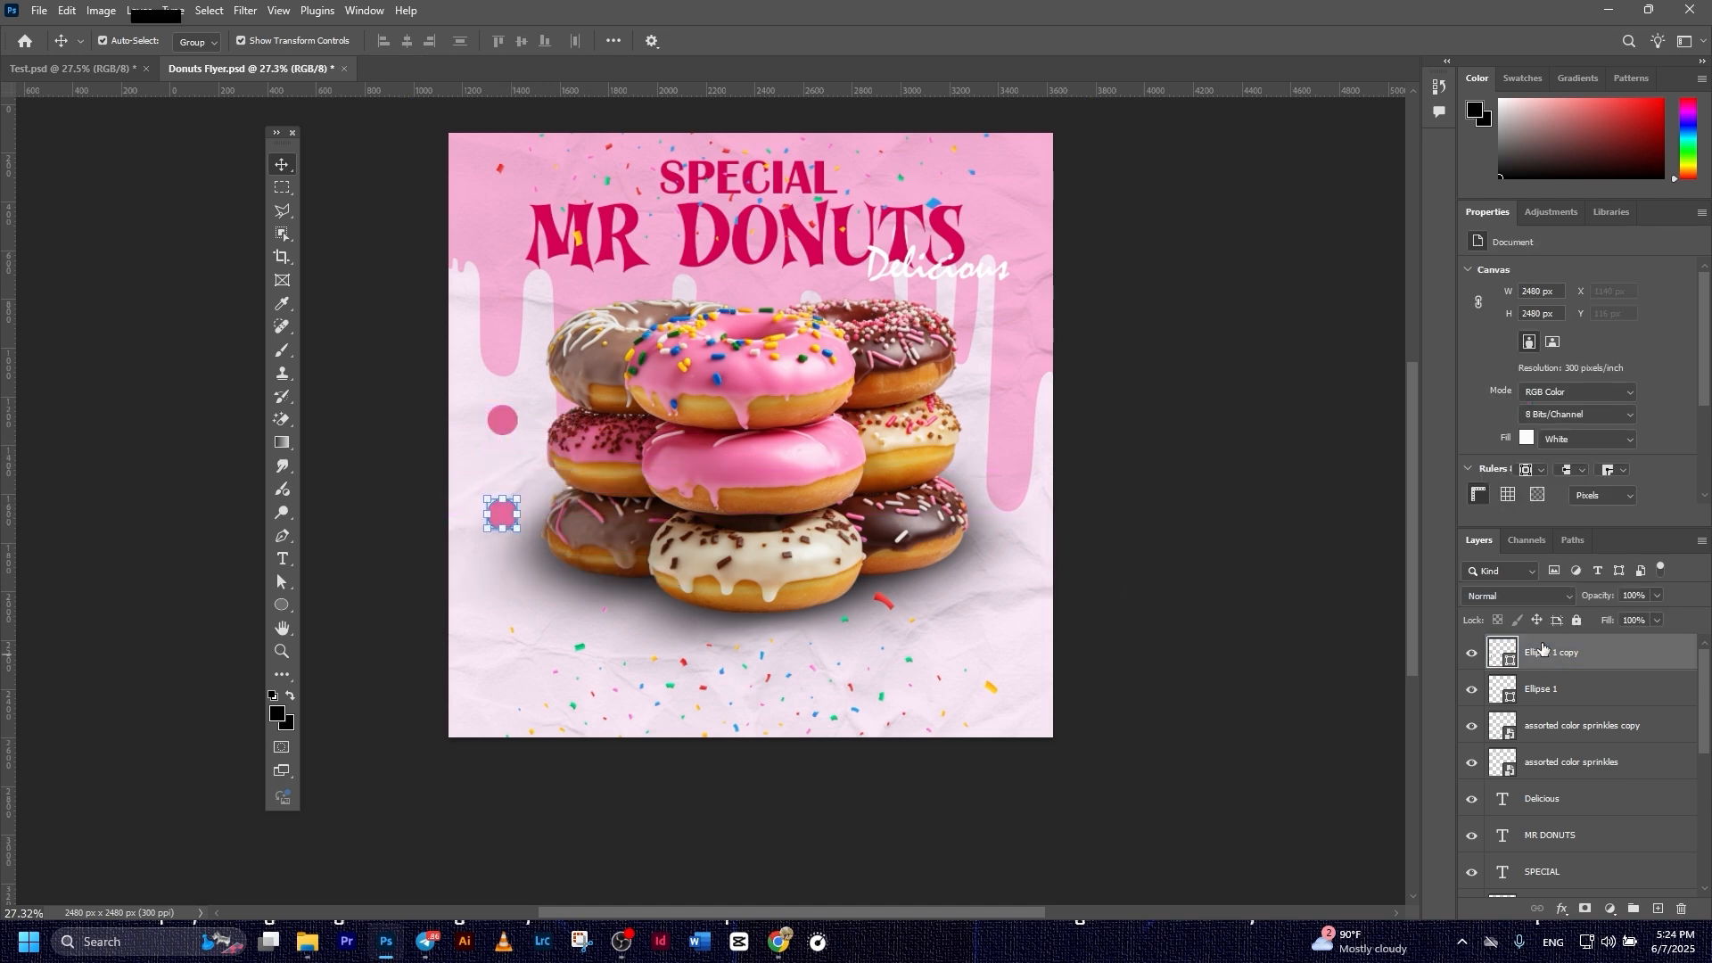
left_click_drag(503, 526, 998, 598)
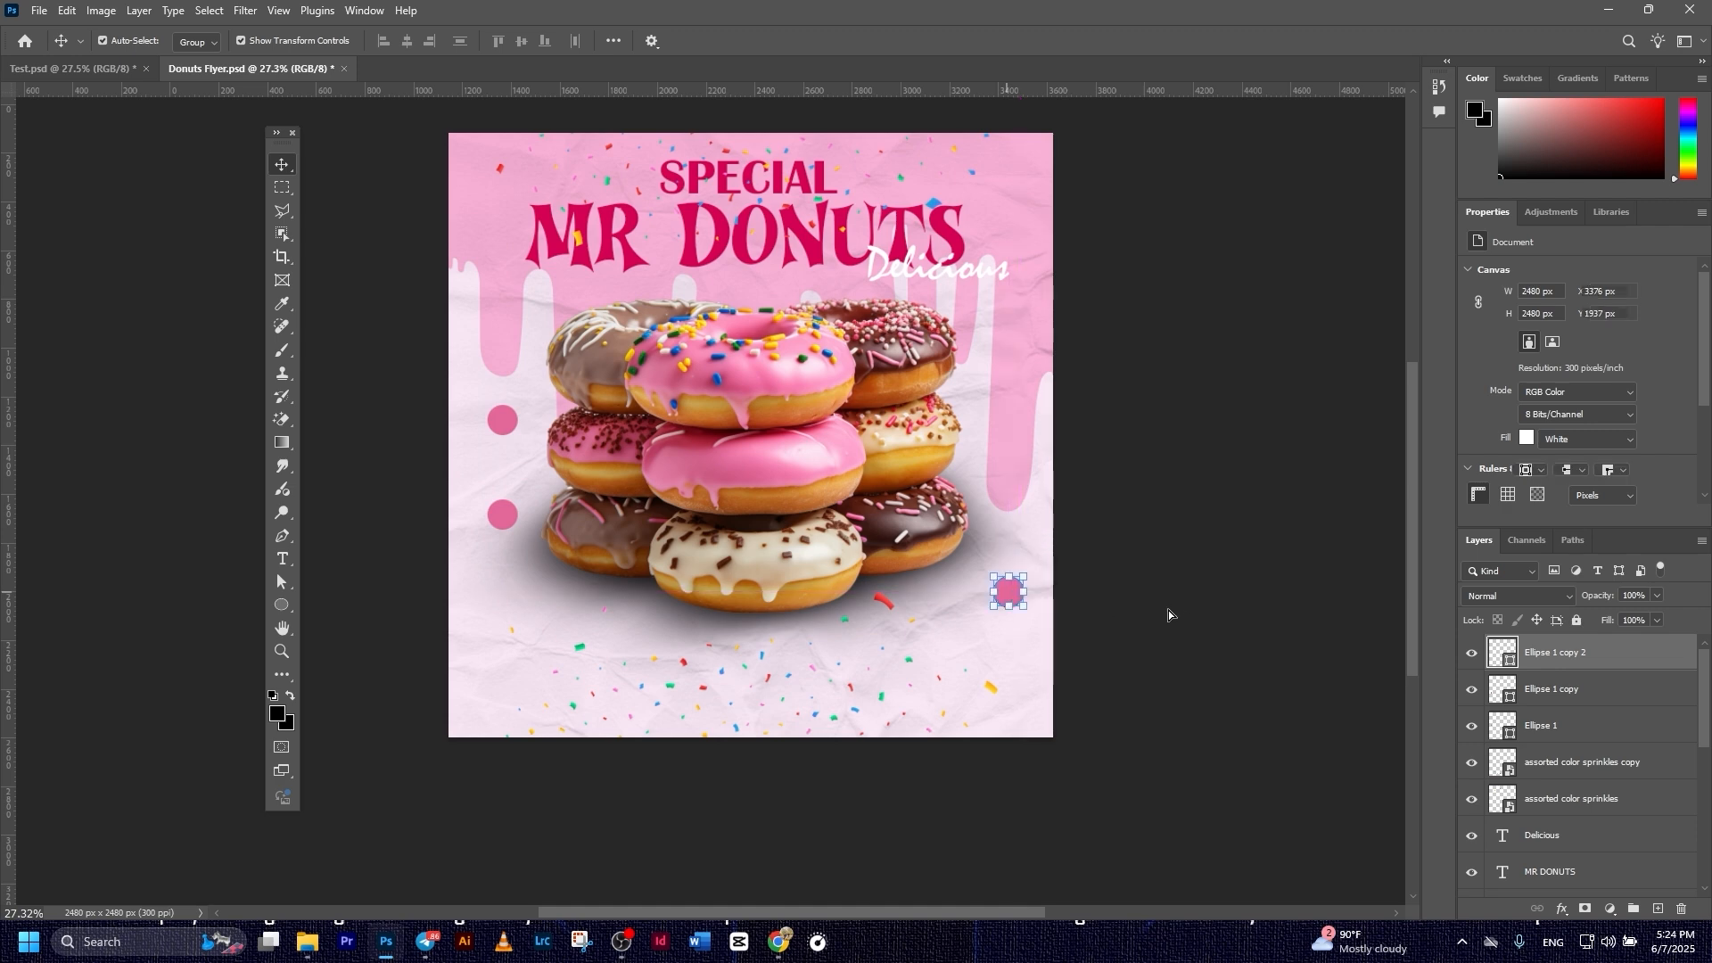
left_click(1189, 604)
- Convert the upper left pink circle to a smart object and apply Motion Blur with angle 0° and distance 40 pixels
left_click(510, 427)
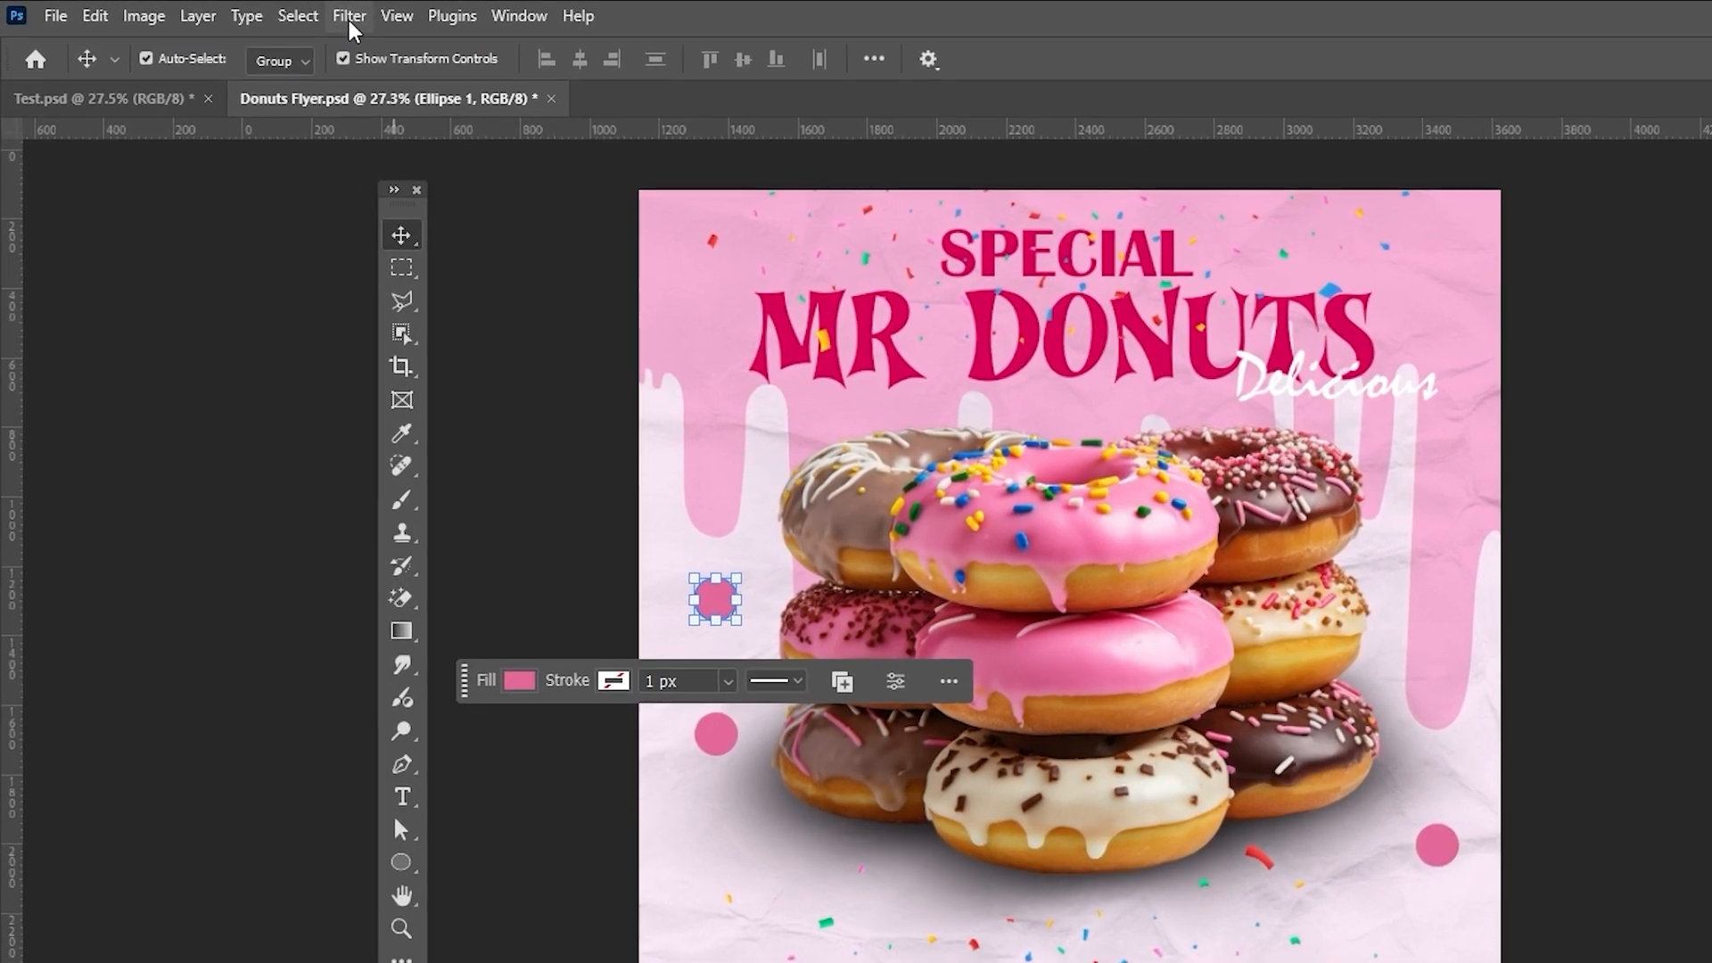
left_click(350, 16)
mouse_move(454, 393)
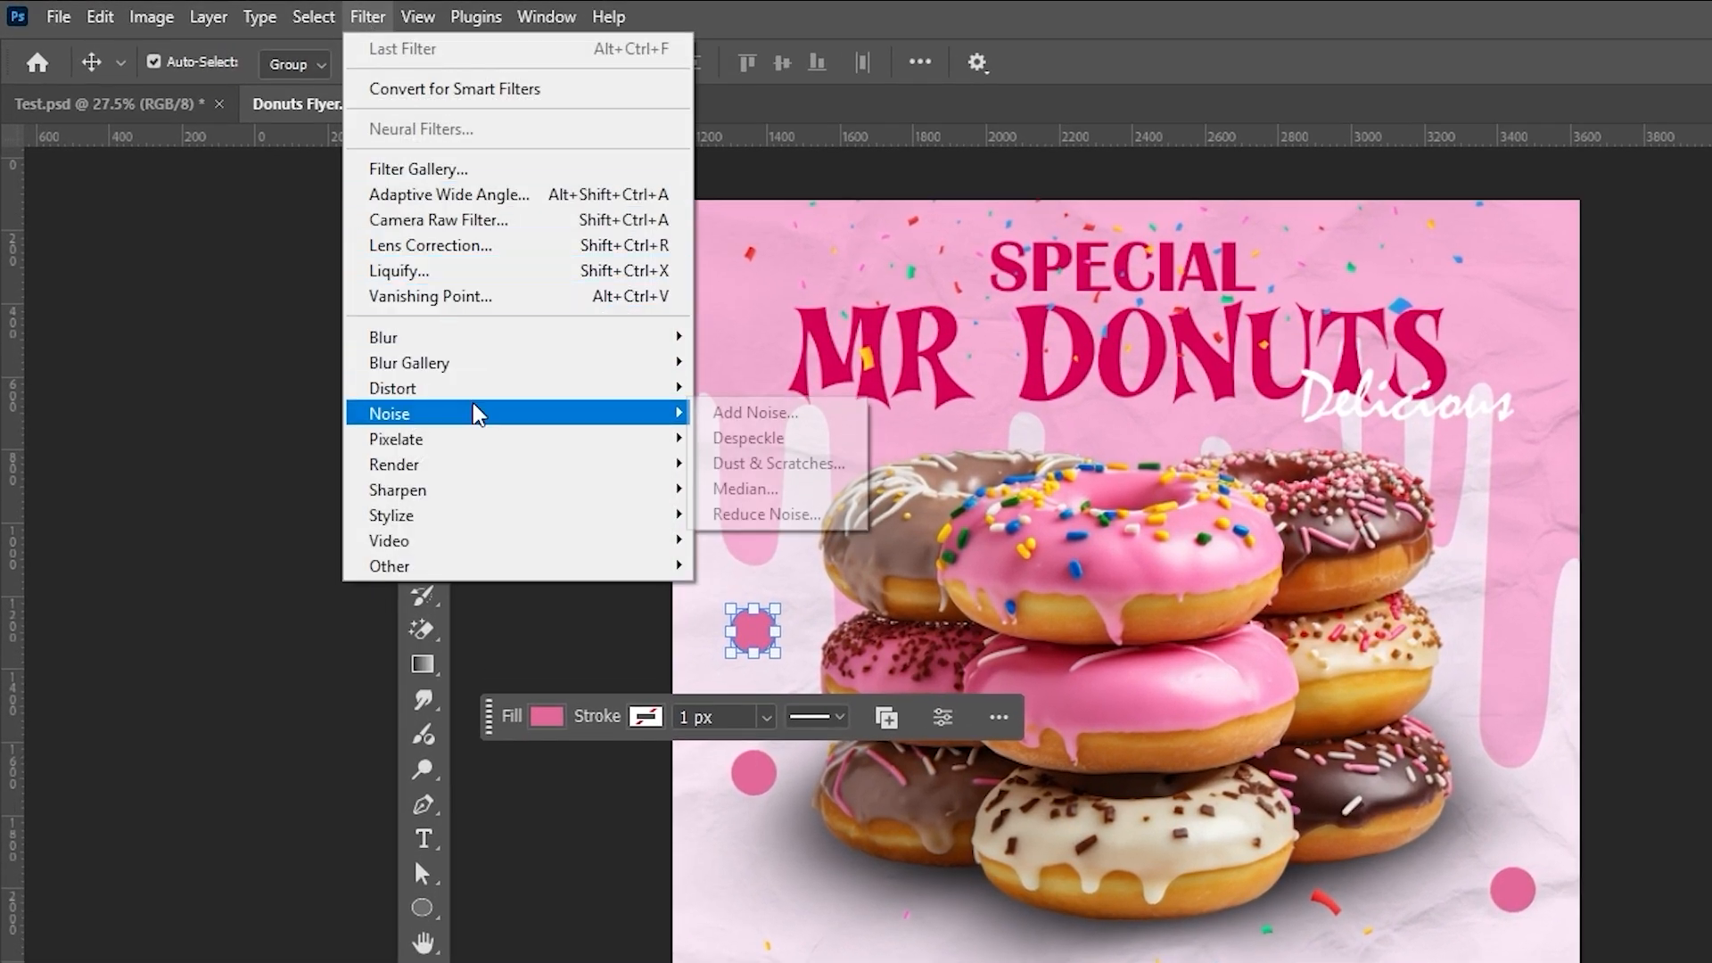
mouse_move(461, 346)
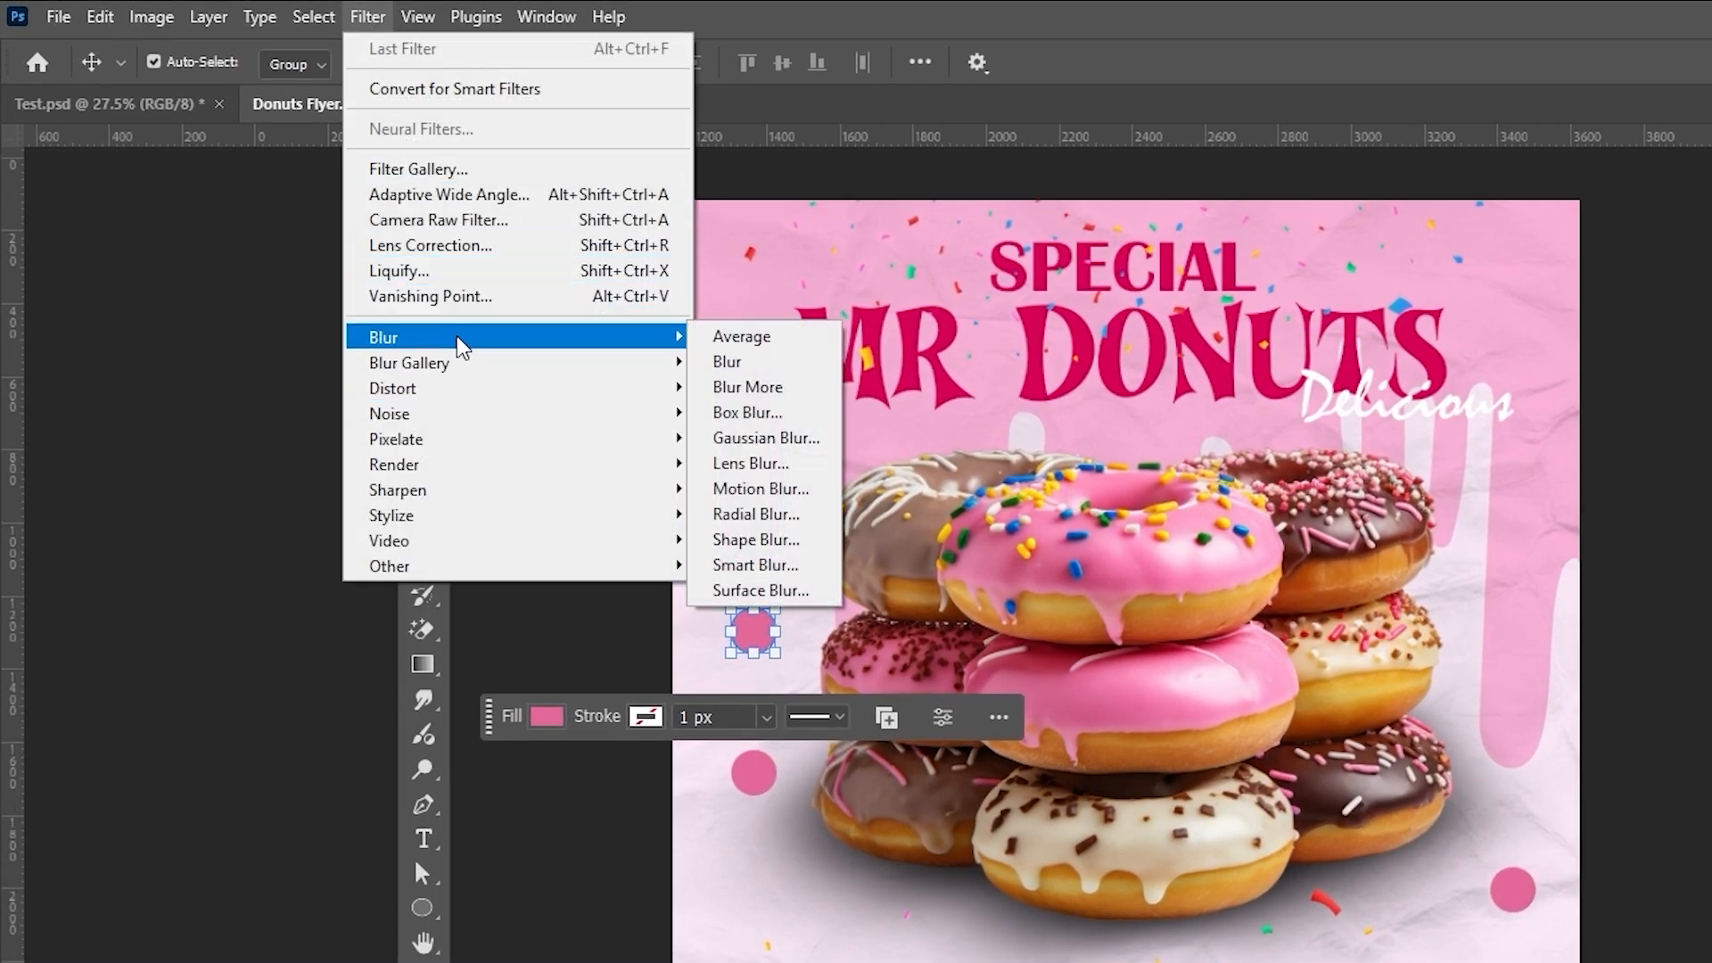
left_click(769, 488)
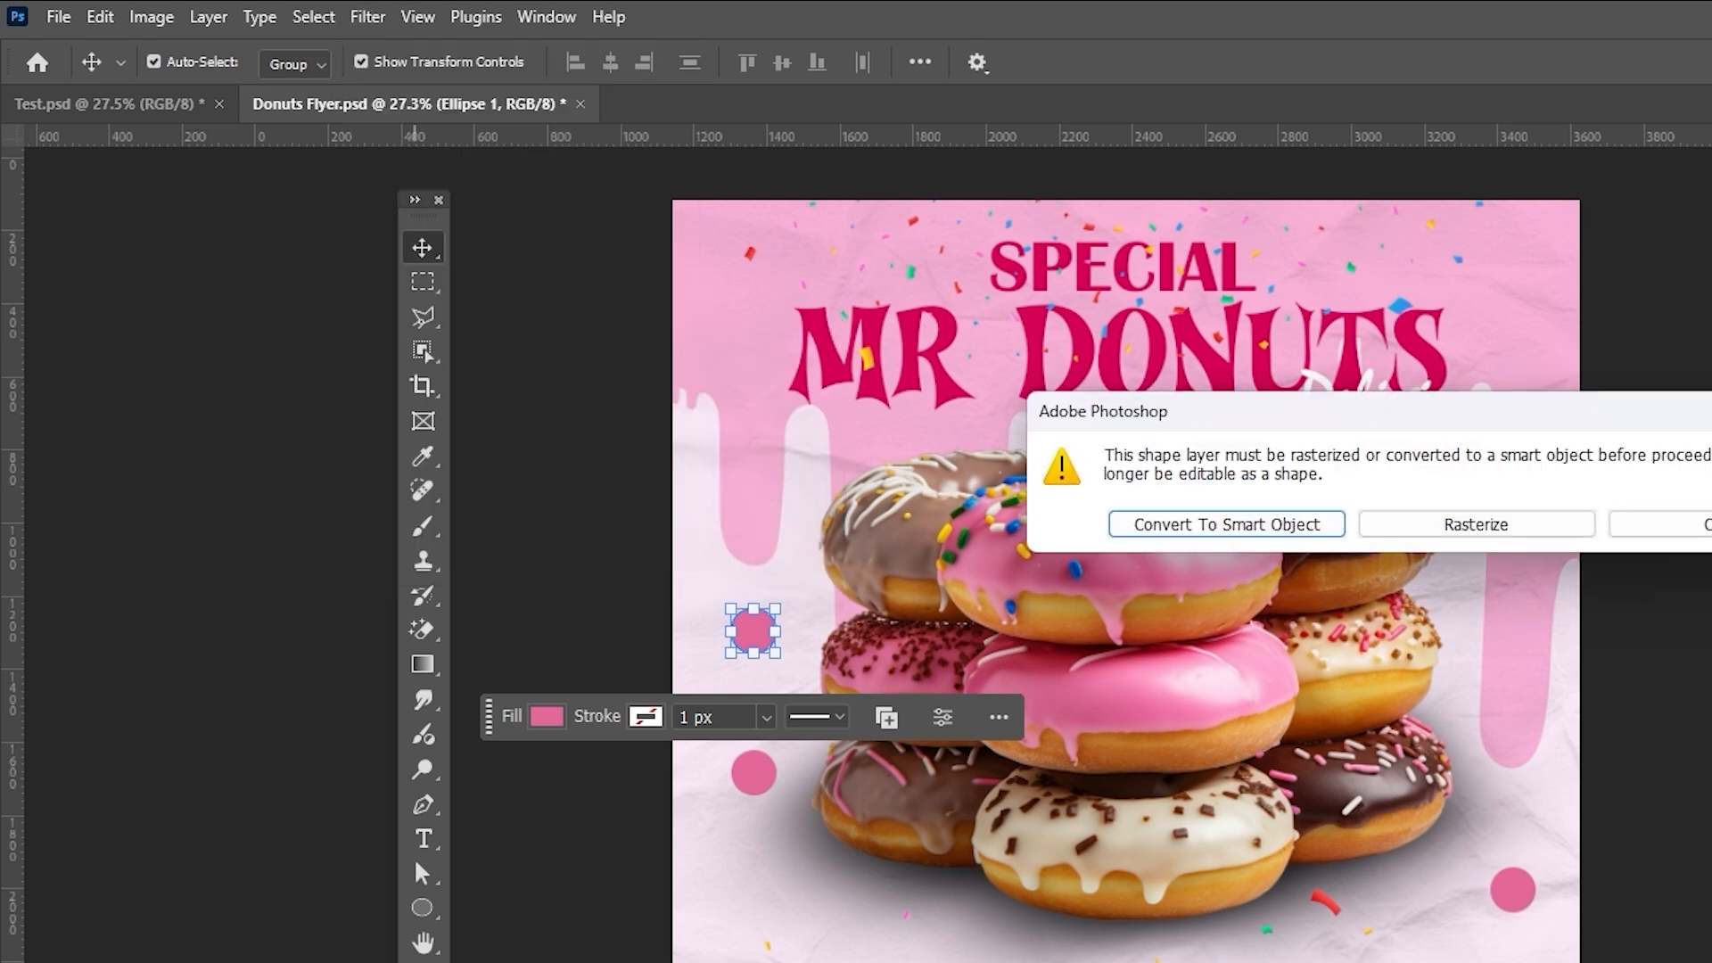
left_click(1261, 528)
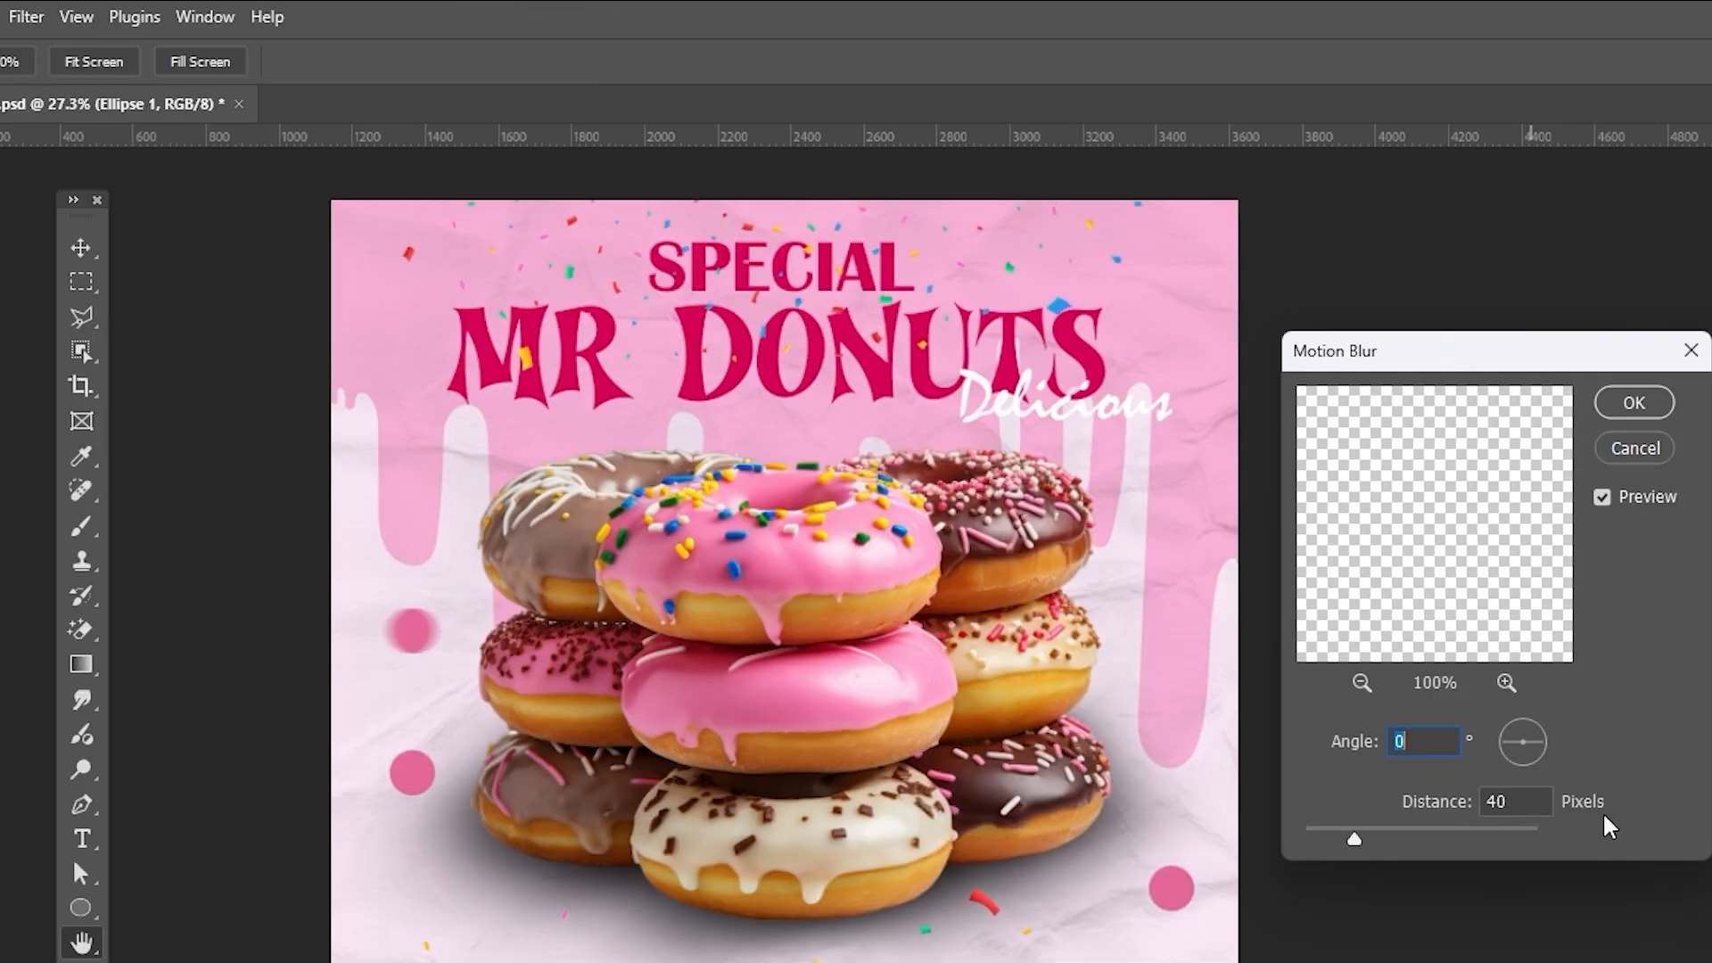
left_click(1633, 406)
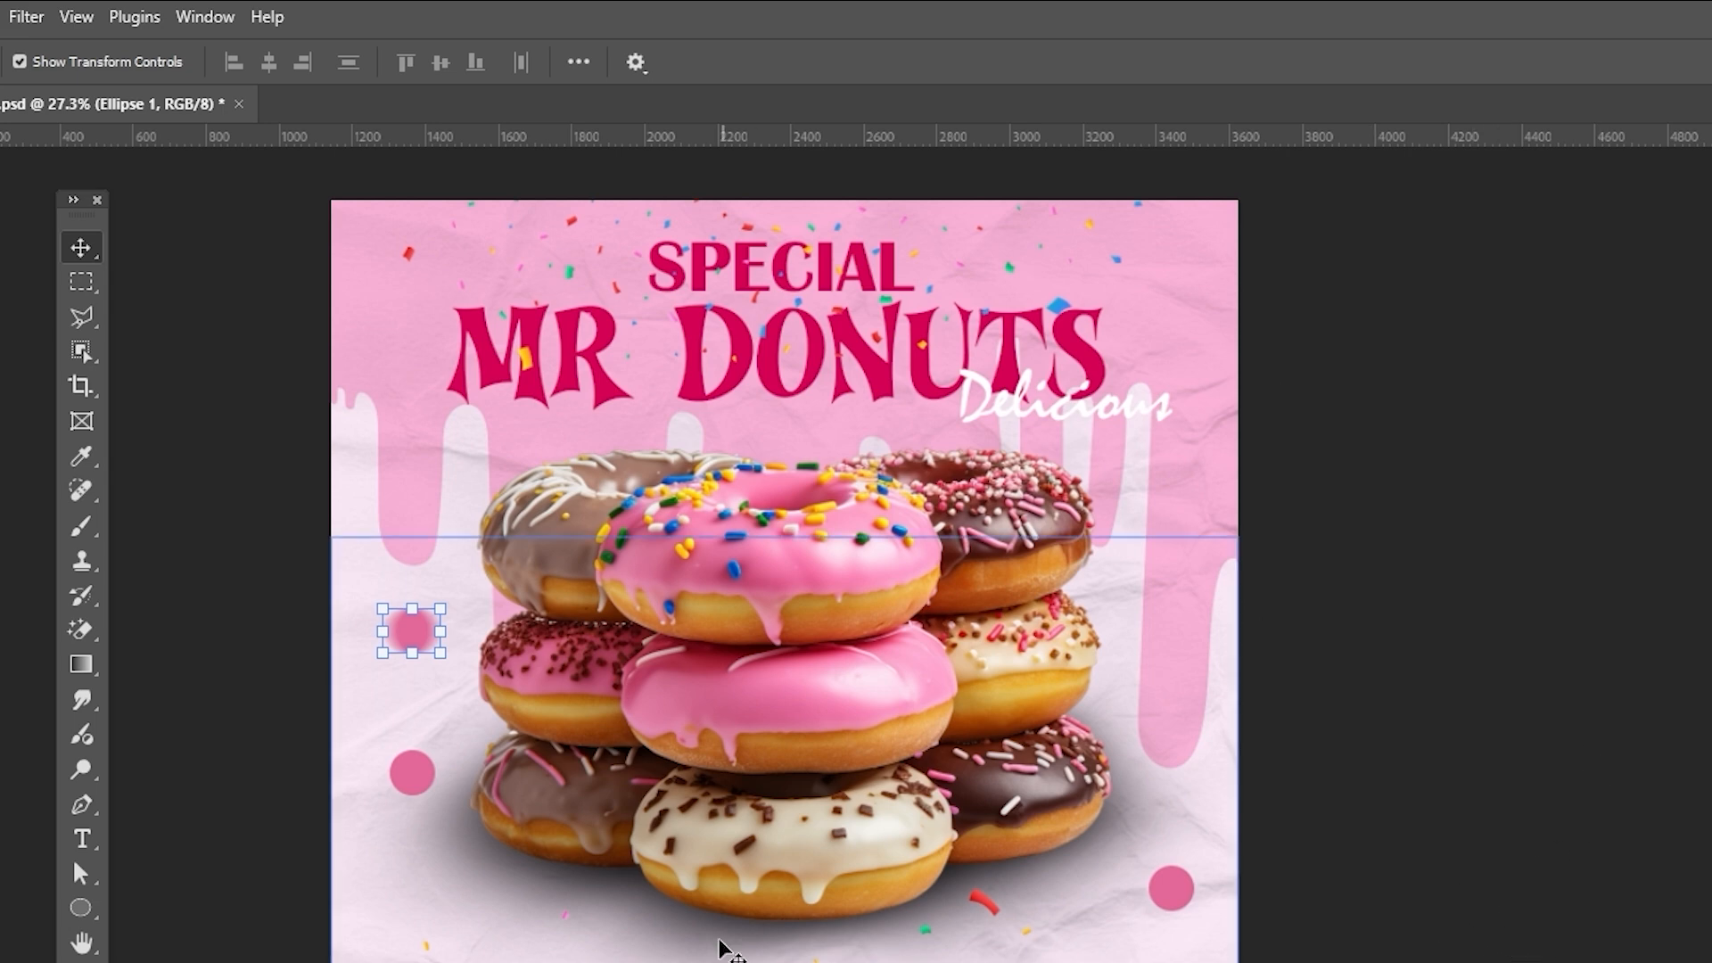
- Recolor the lower left circle to blue 219be5, sampled from the blue sprinkle above the headline
left_click(430, 781)
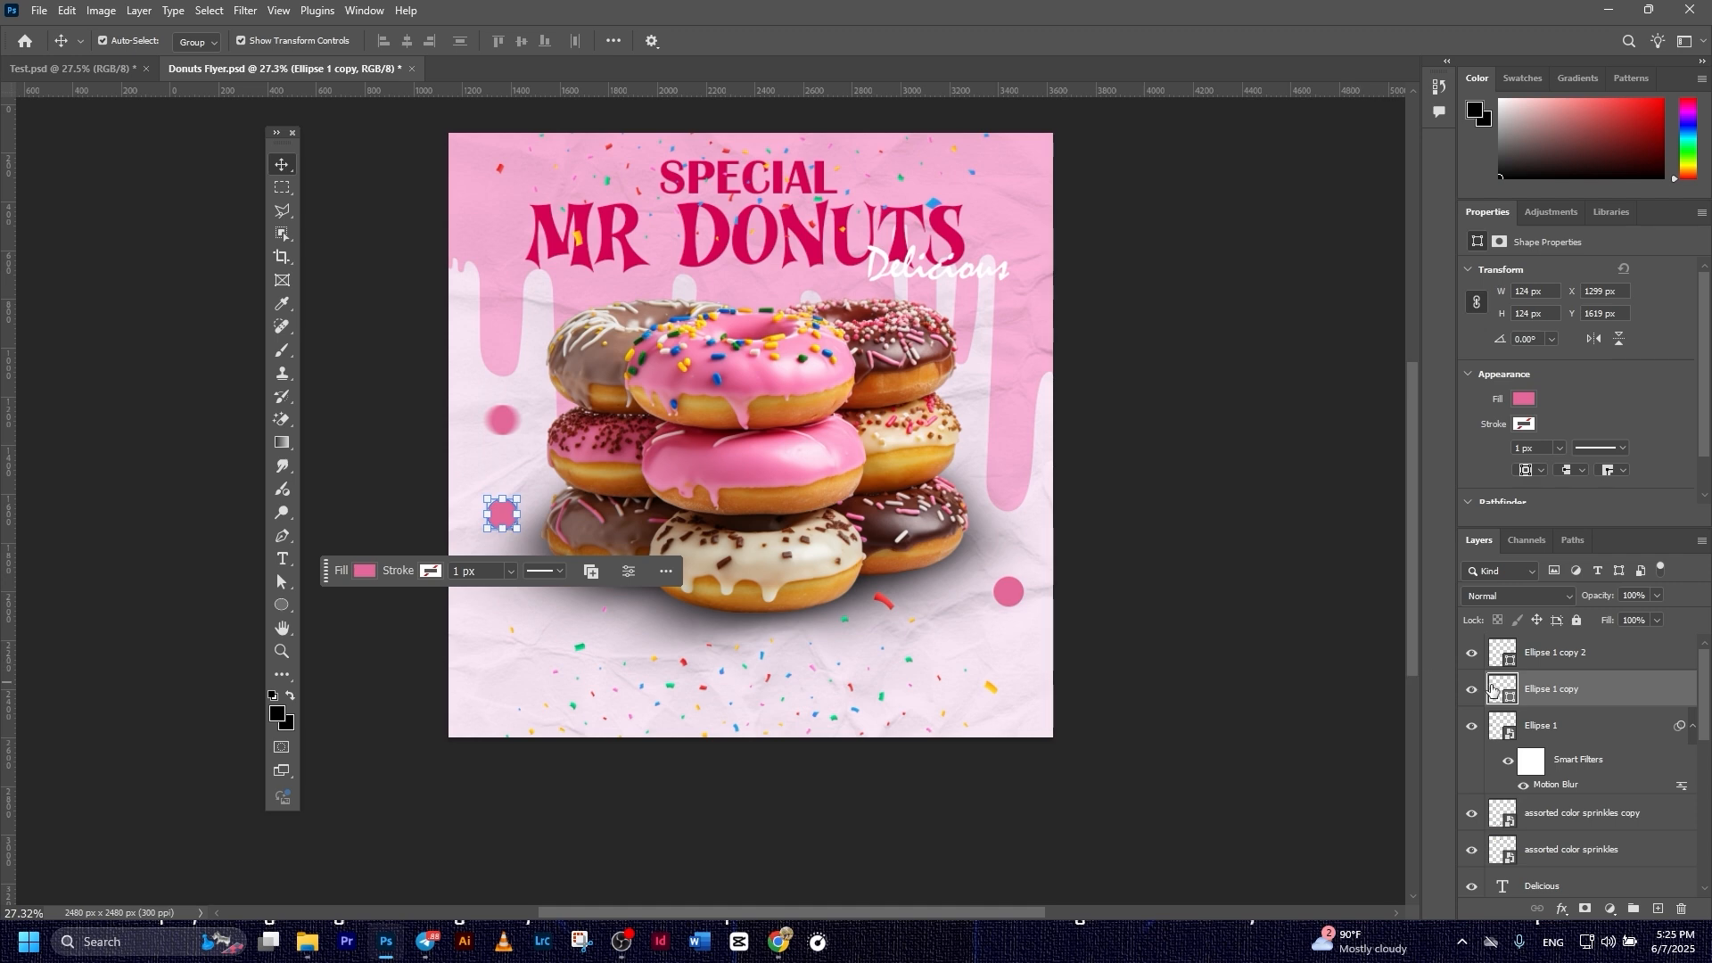
double_click(1494, 690)
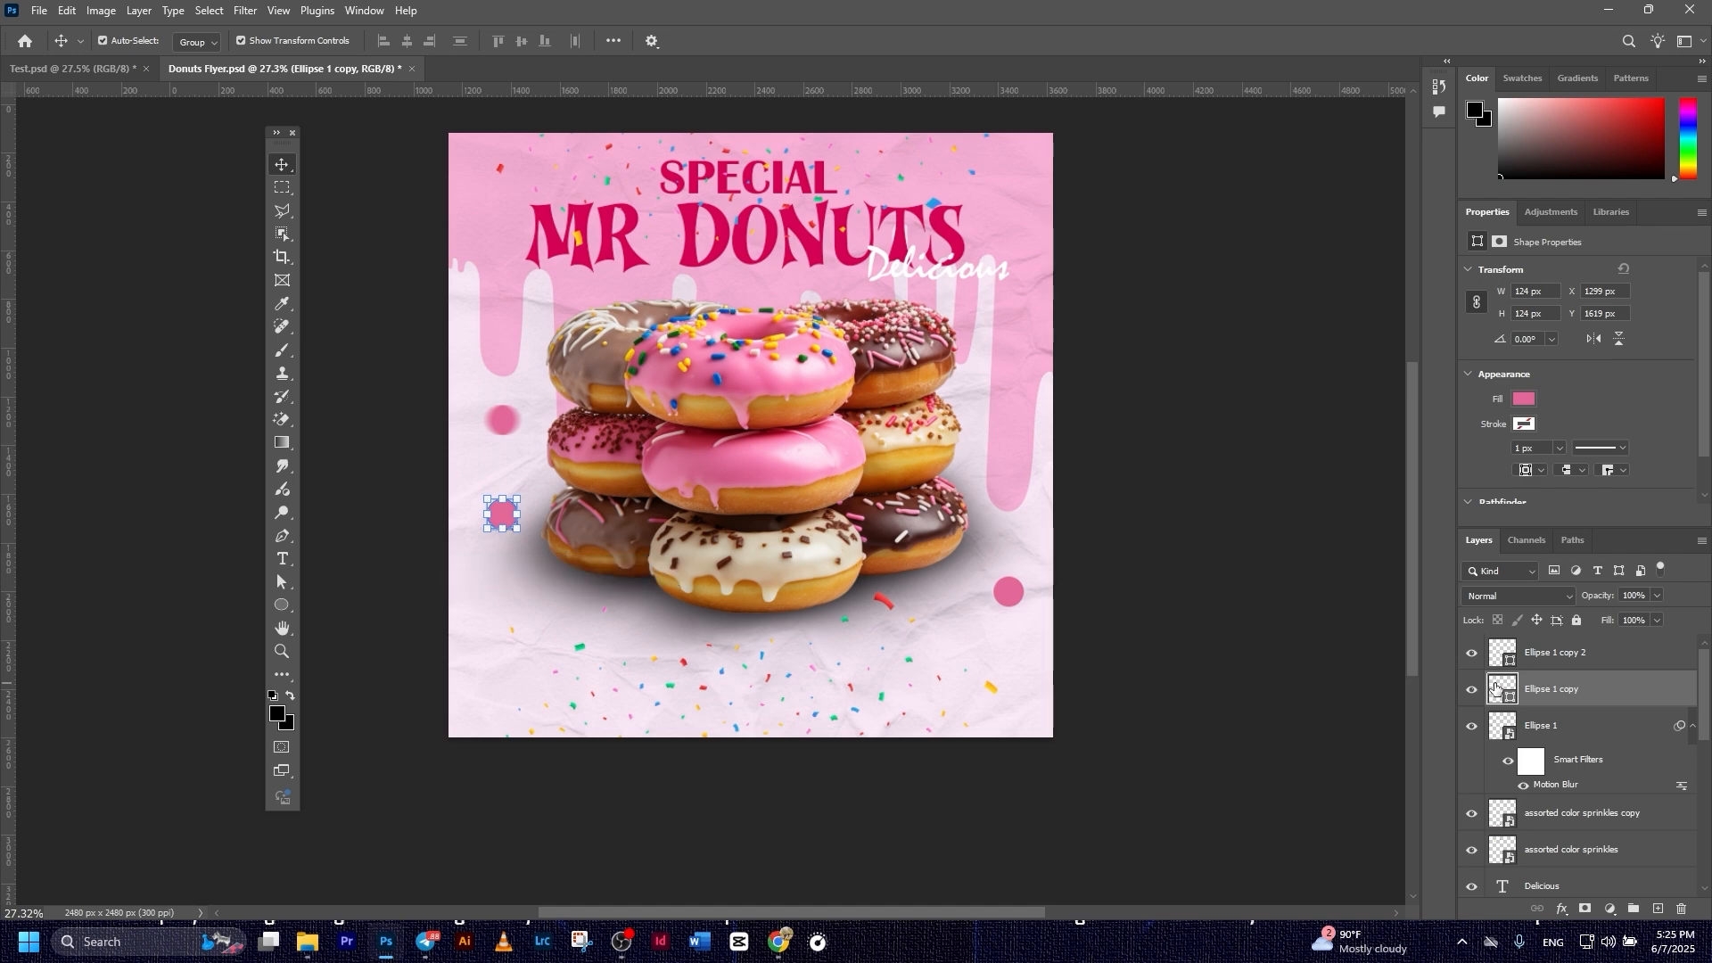
left_click(933, 202)
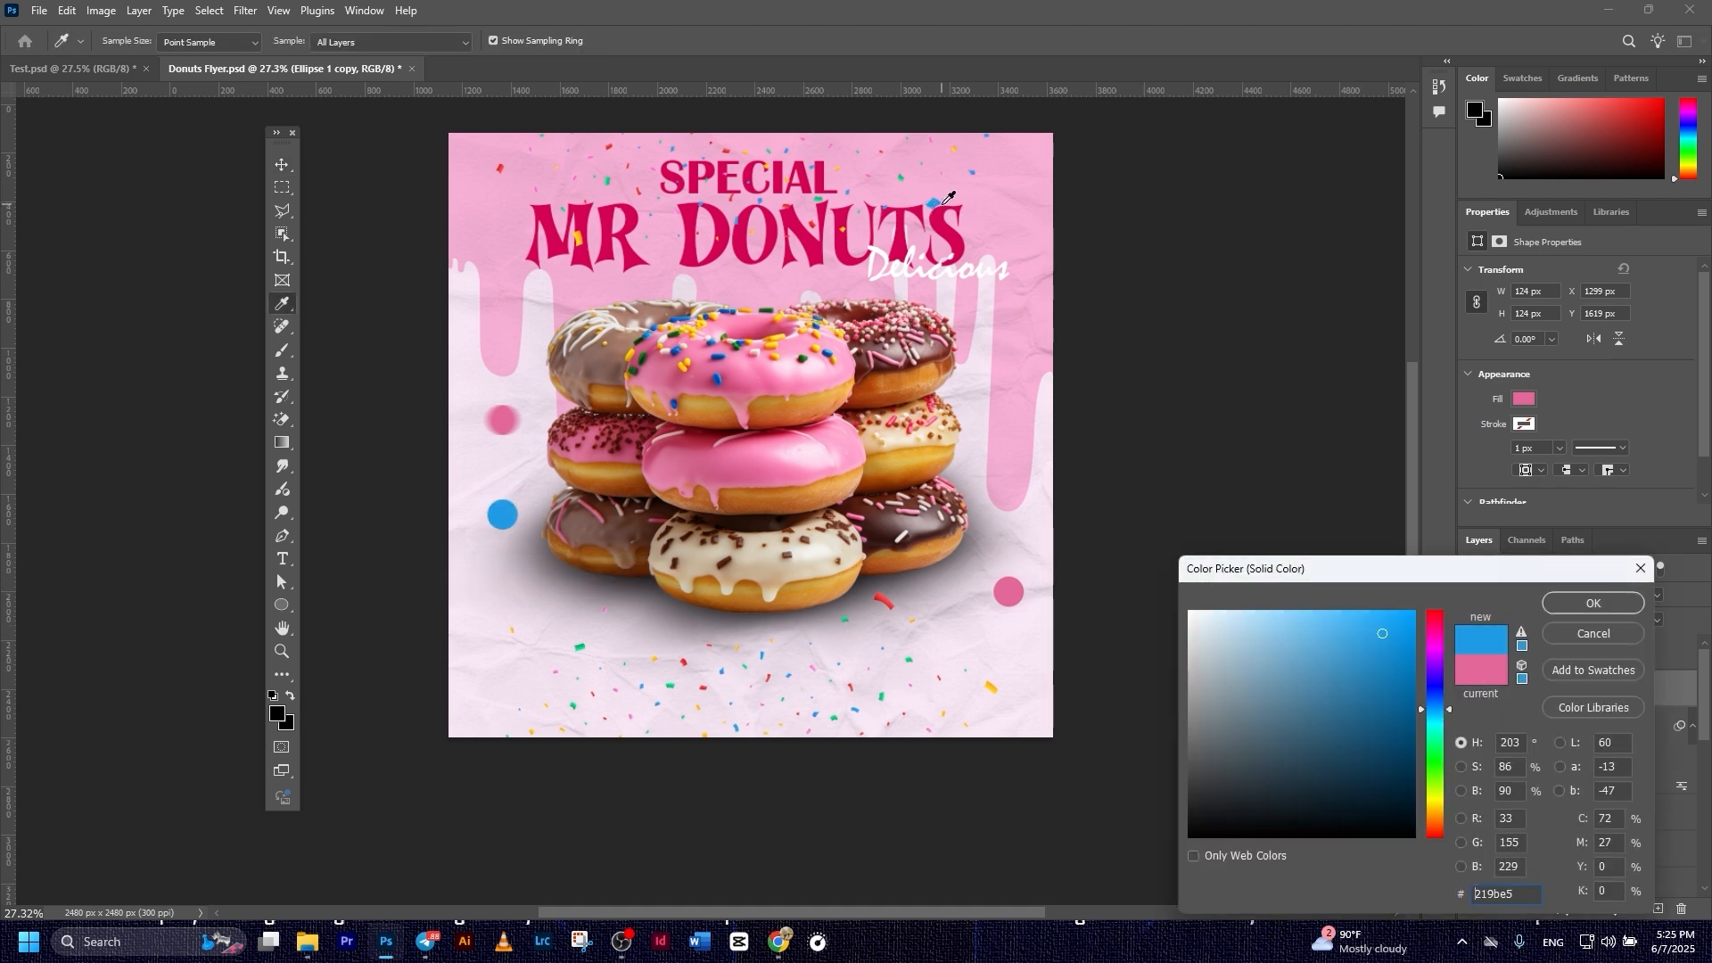
left_click(1593, 604)
- Convert the blue circle to a smart object and apply Motion Blur with angle 0° and distance 40 pixels
left_click(245, 11)
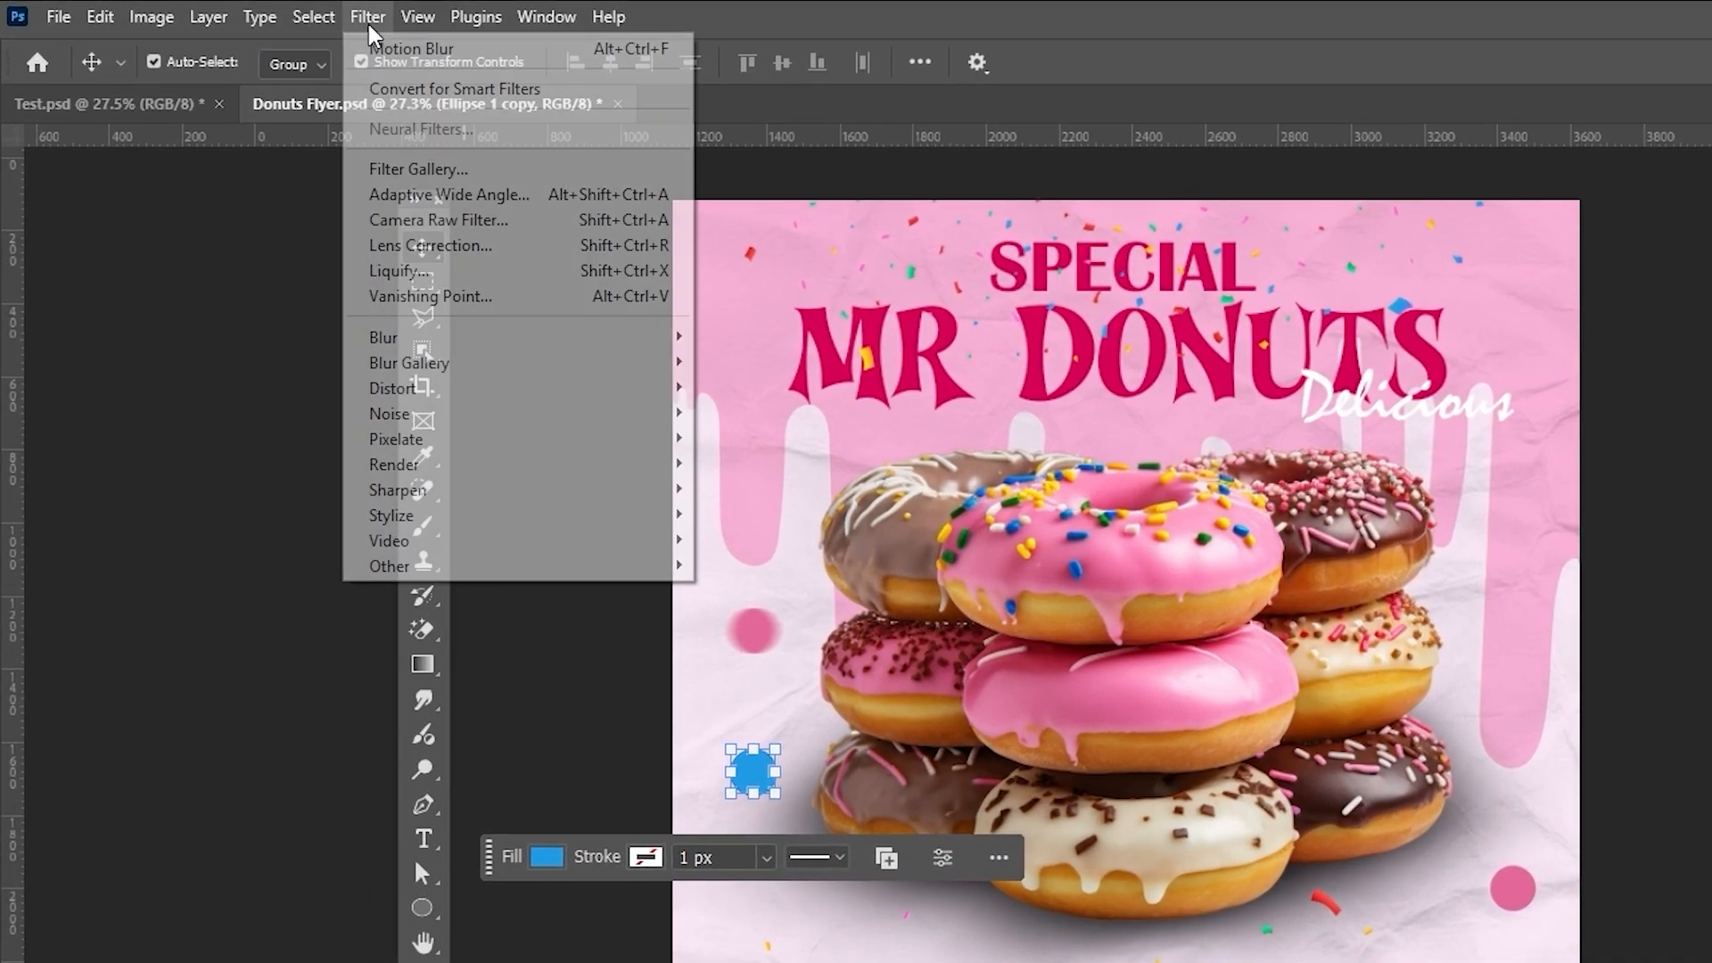
mouse_move(499, 337)
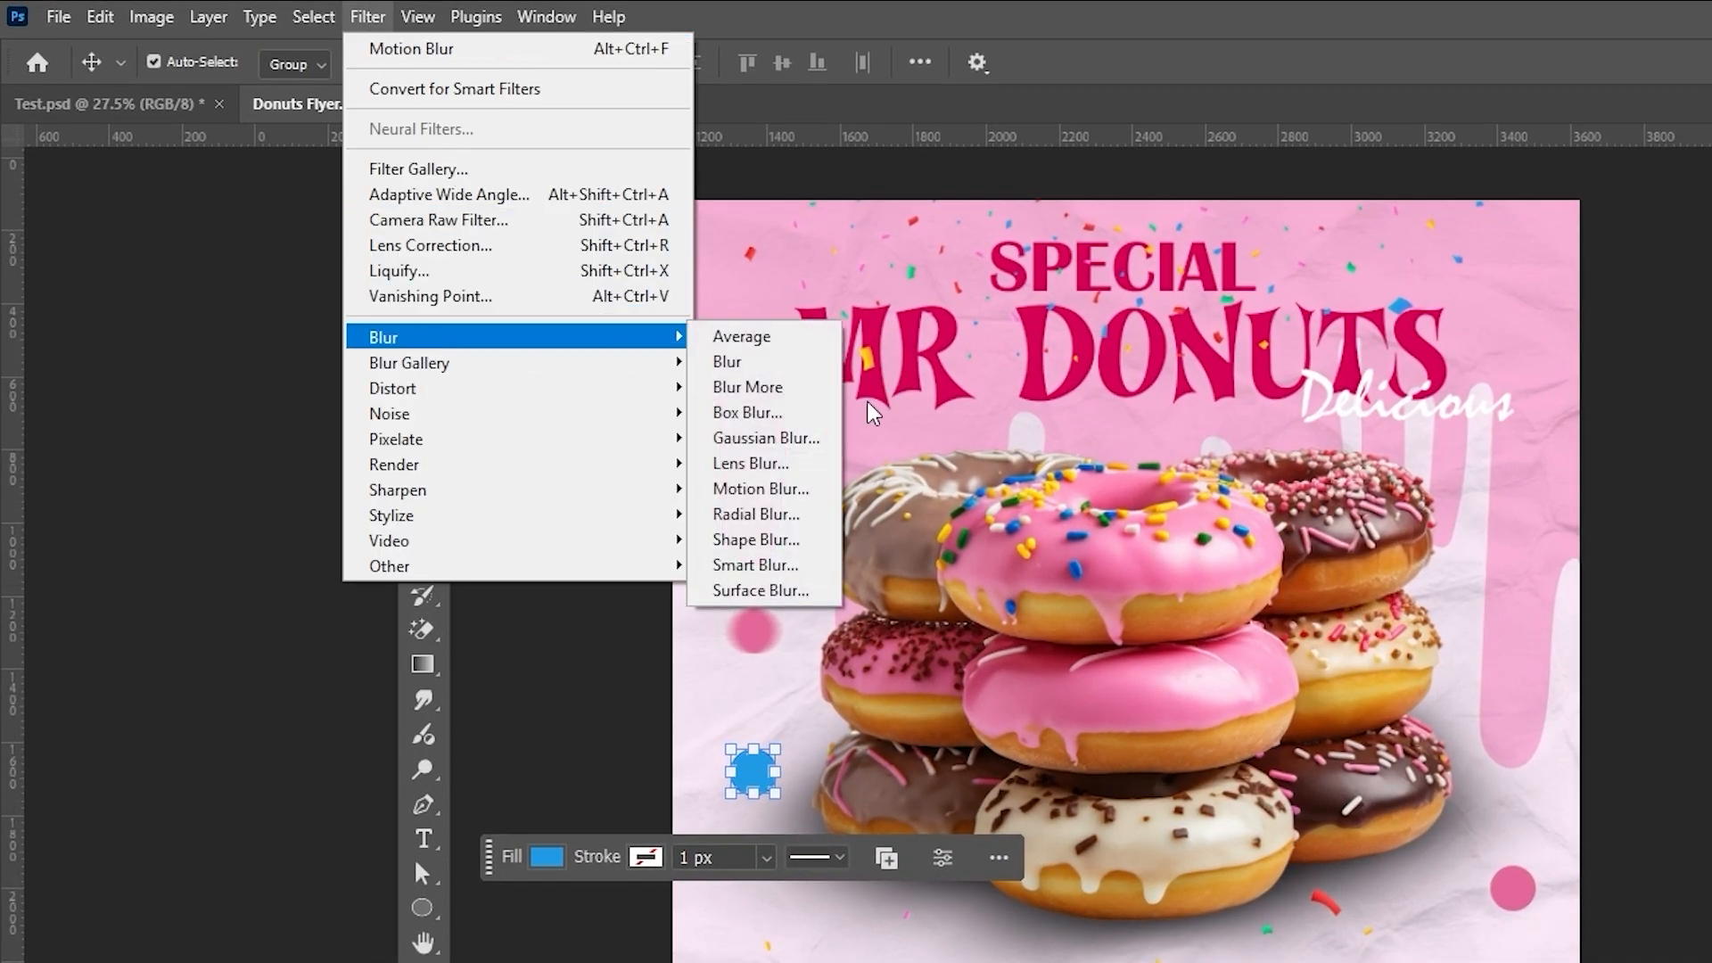
left_click(788, 472)
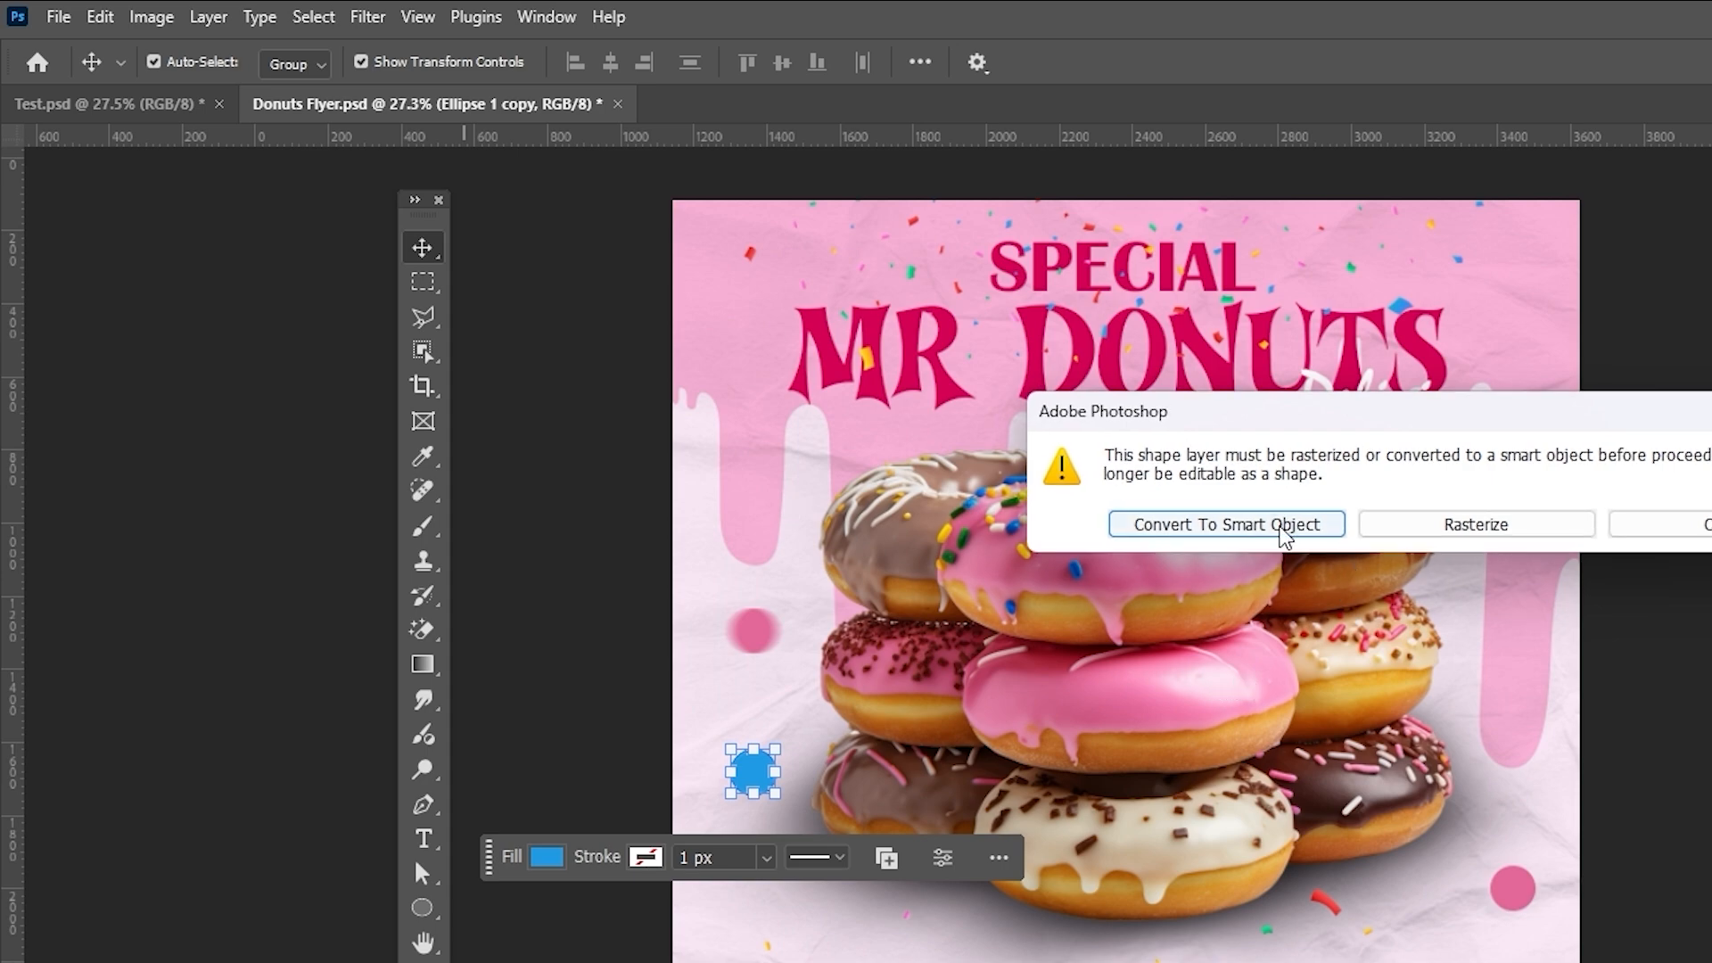
left_click(1284, 535)
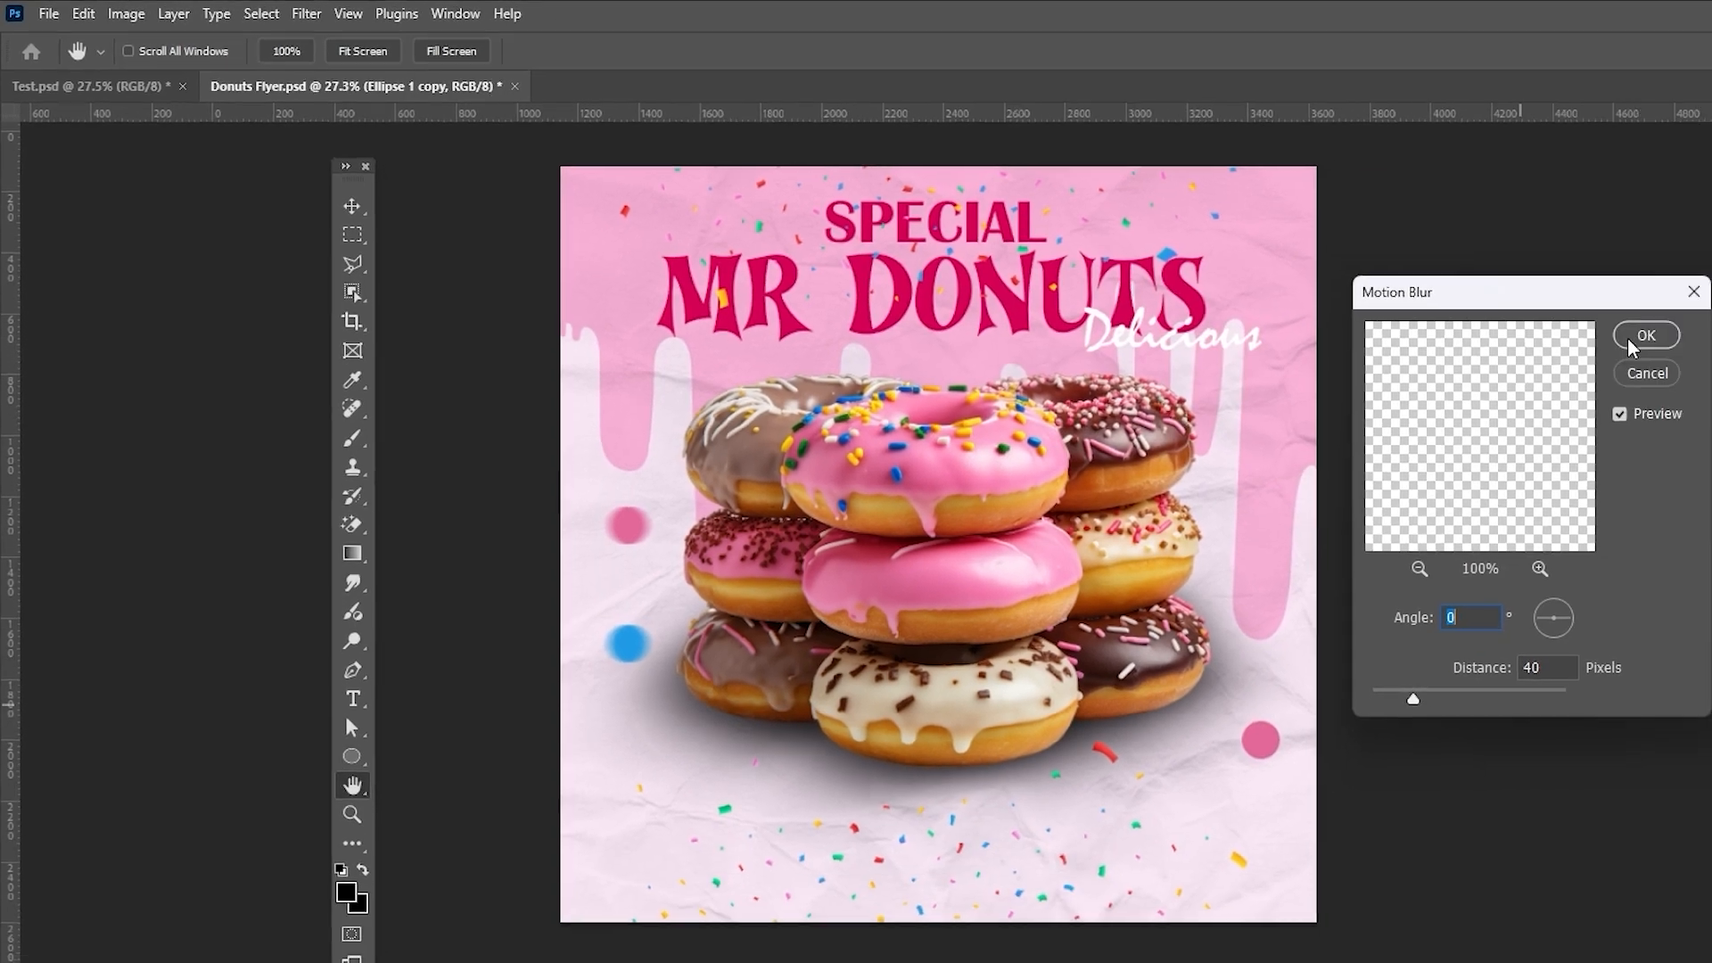
left_click(1639, 340)
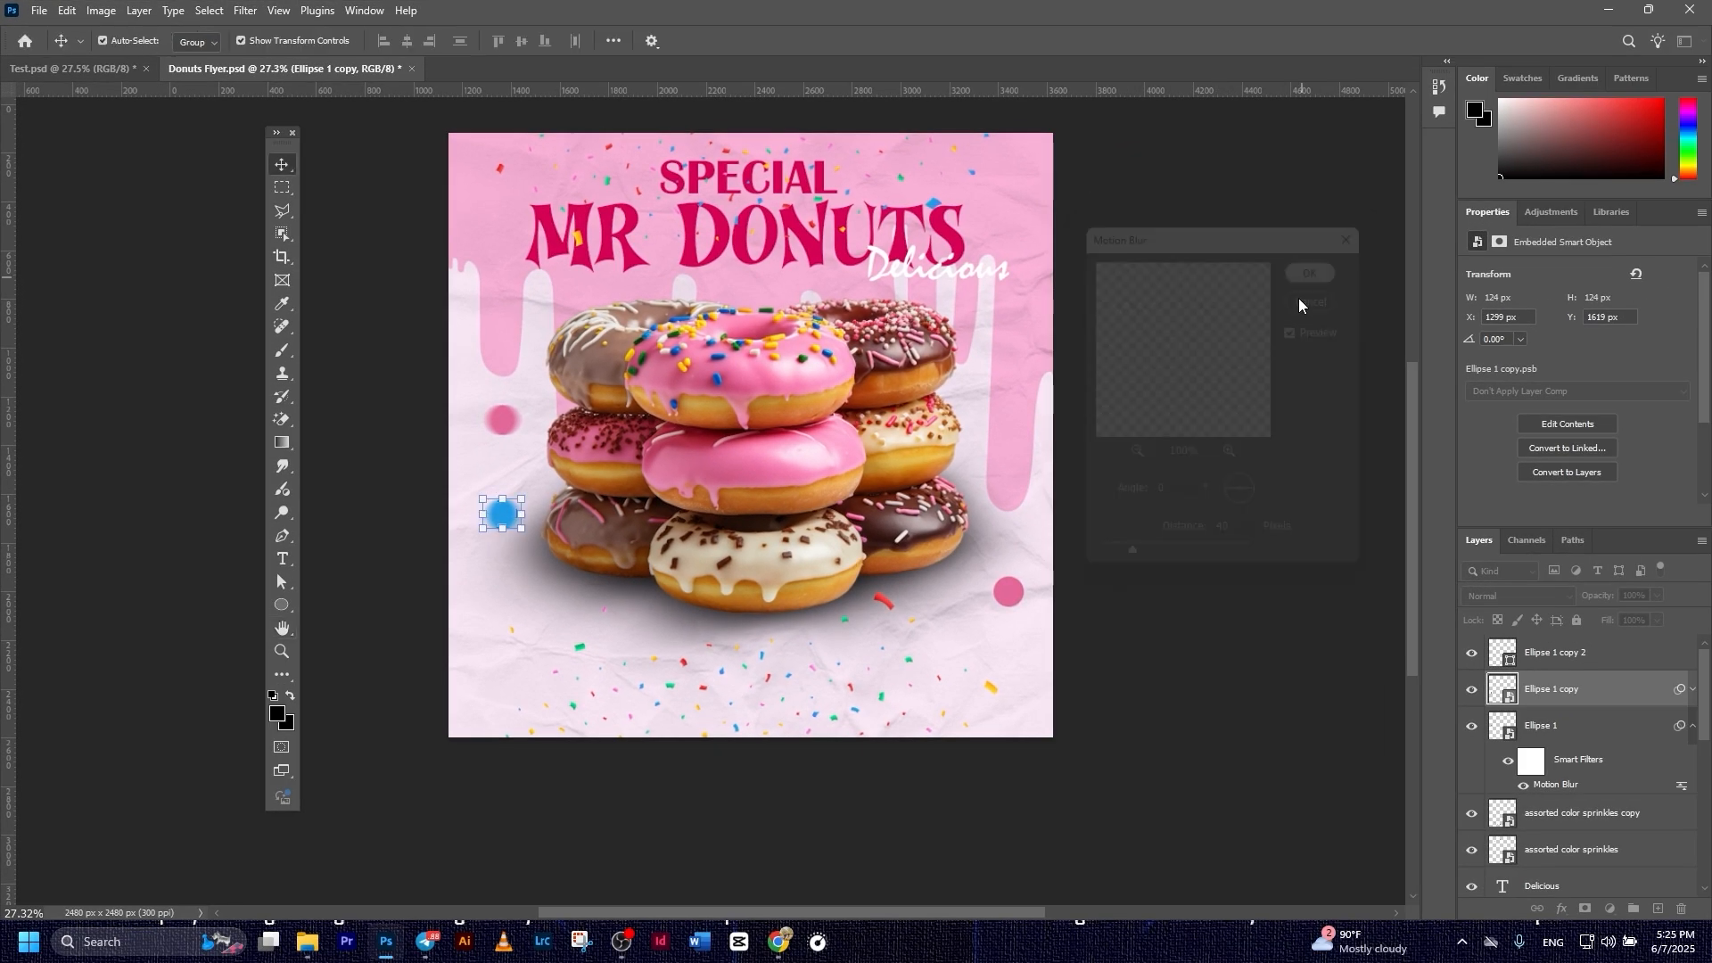
left_click(1304, 531)
- Recolor the circle at the lower right of the donut stack to dark green
left_click(1016, 587)
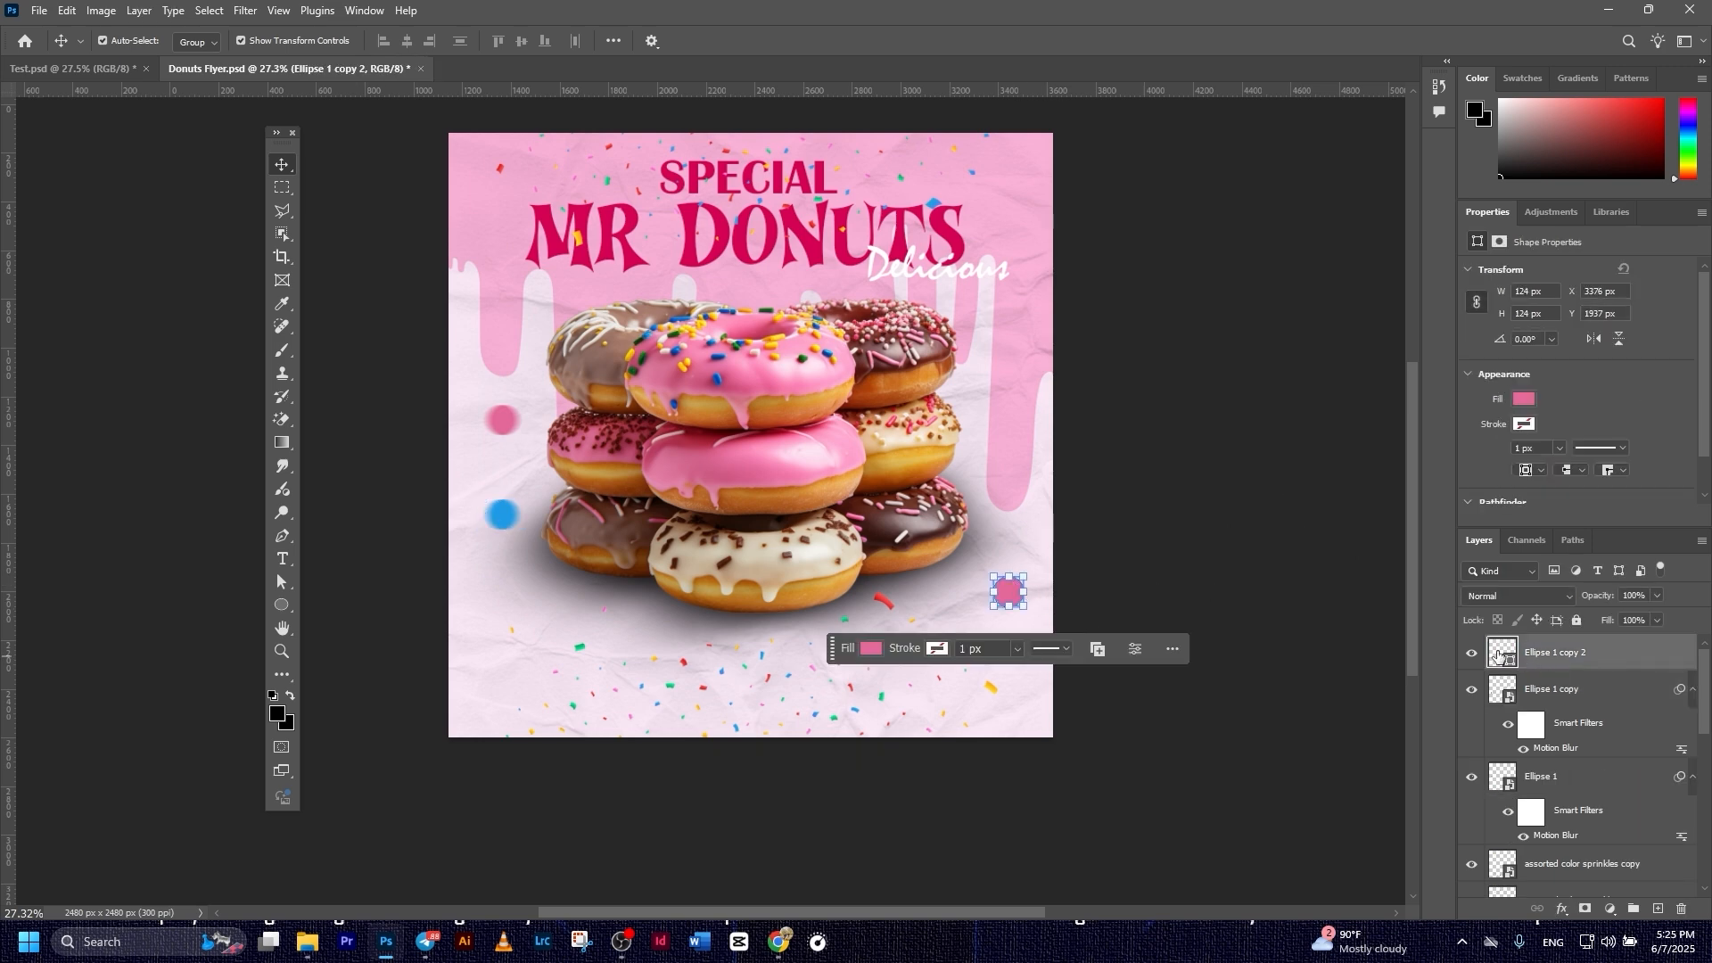
double_click(1495, 651)
left_click_drag(1425, 796, 1439, 759)
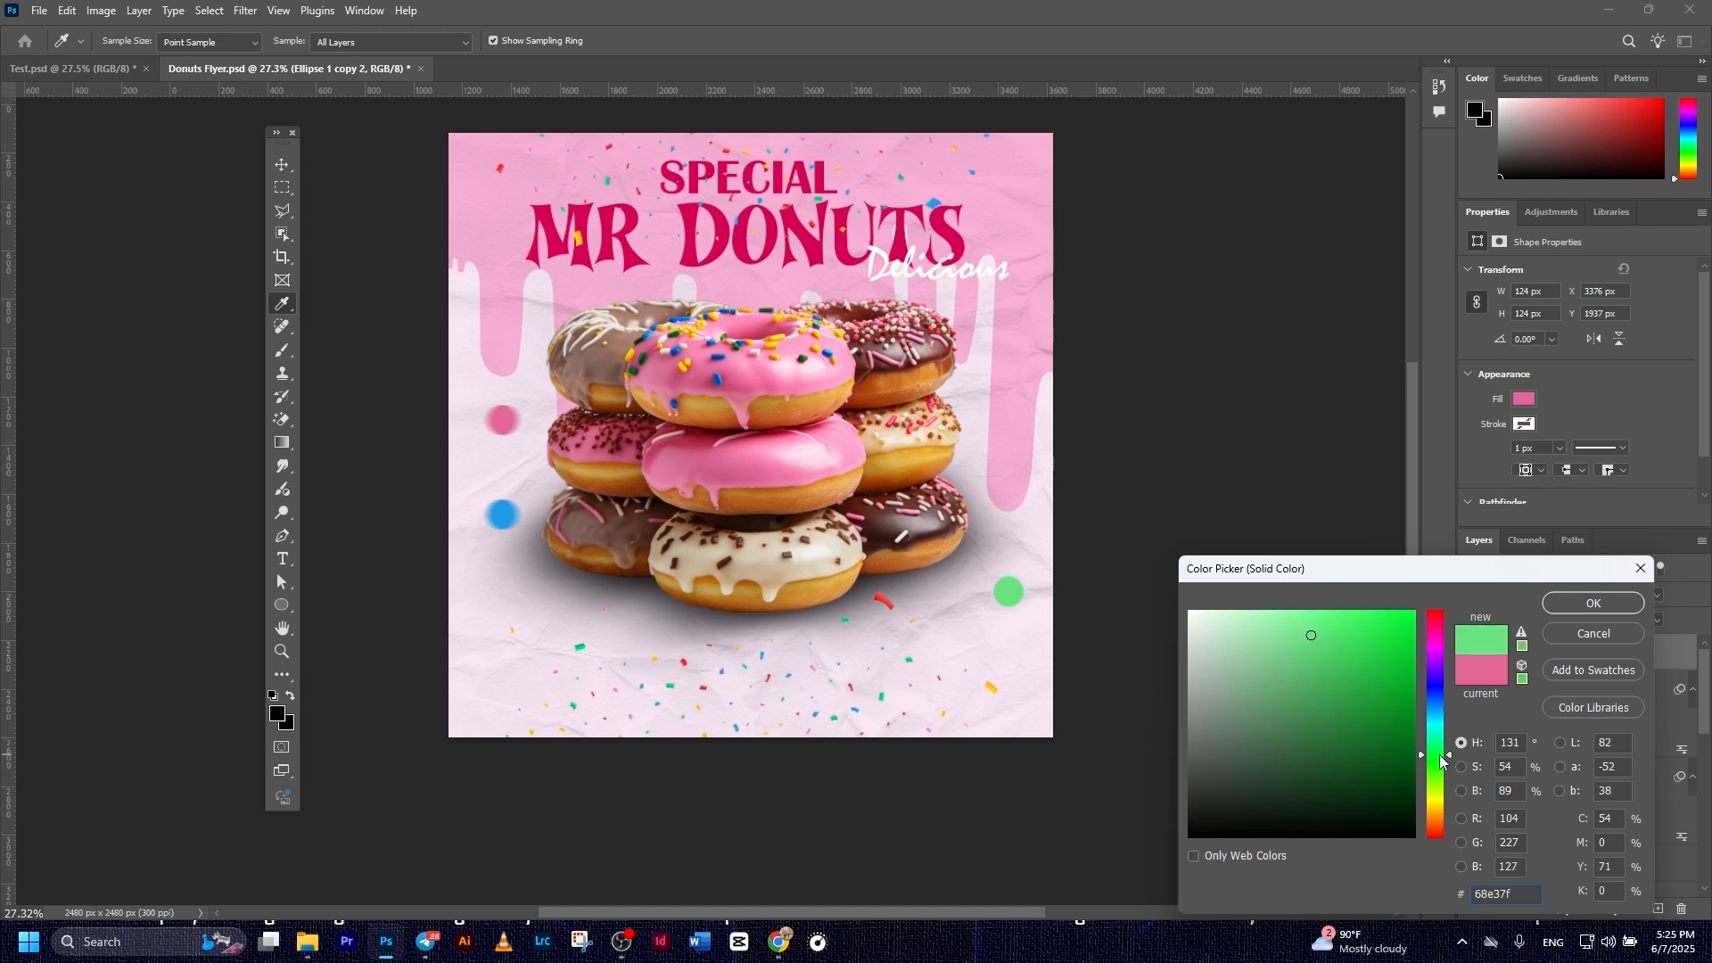
left_click(1414, 778)
left_click(1586, 607)
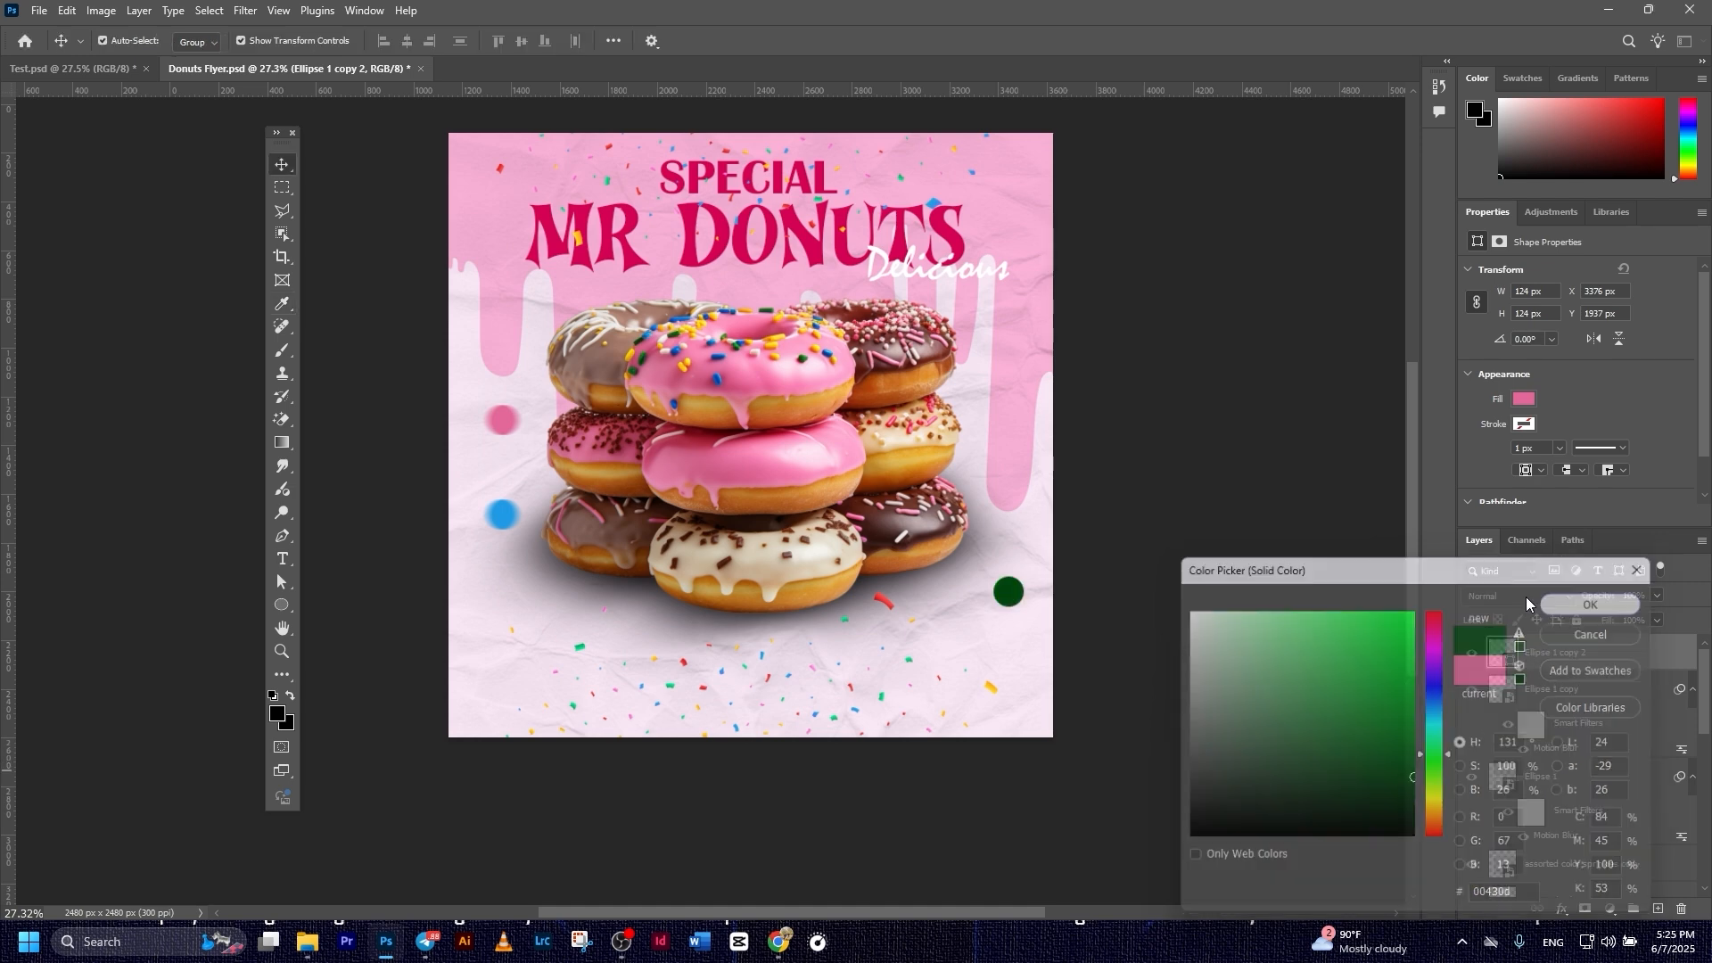
- Convert the dark green circle to a smart object and apply Motion Blur with angle 0° and distance 45 pixels
left_click(246, 11)
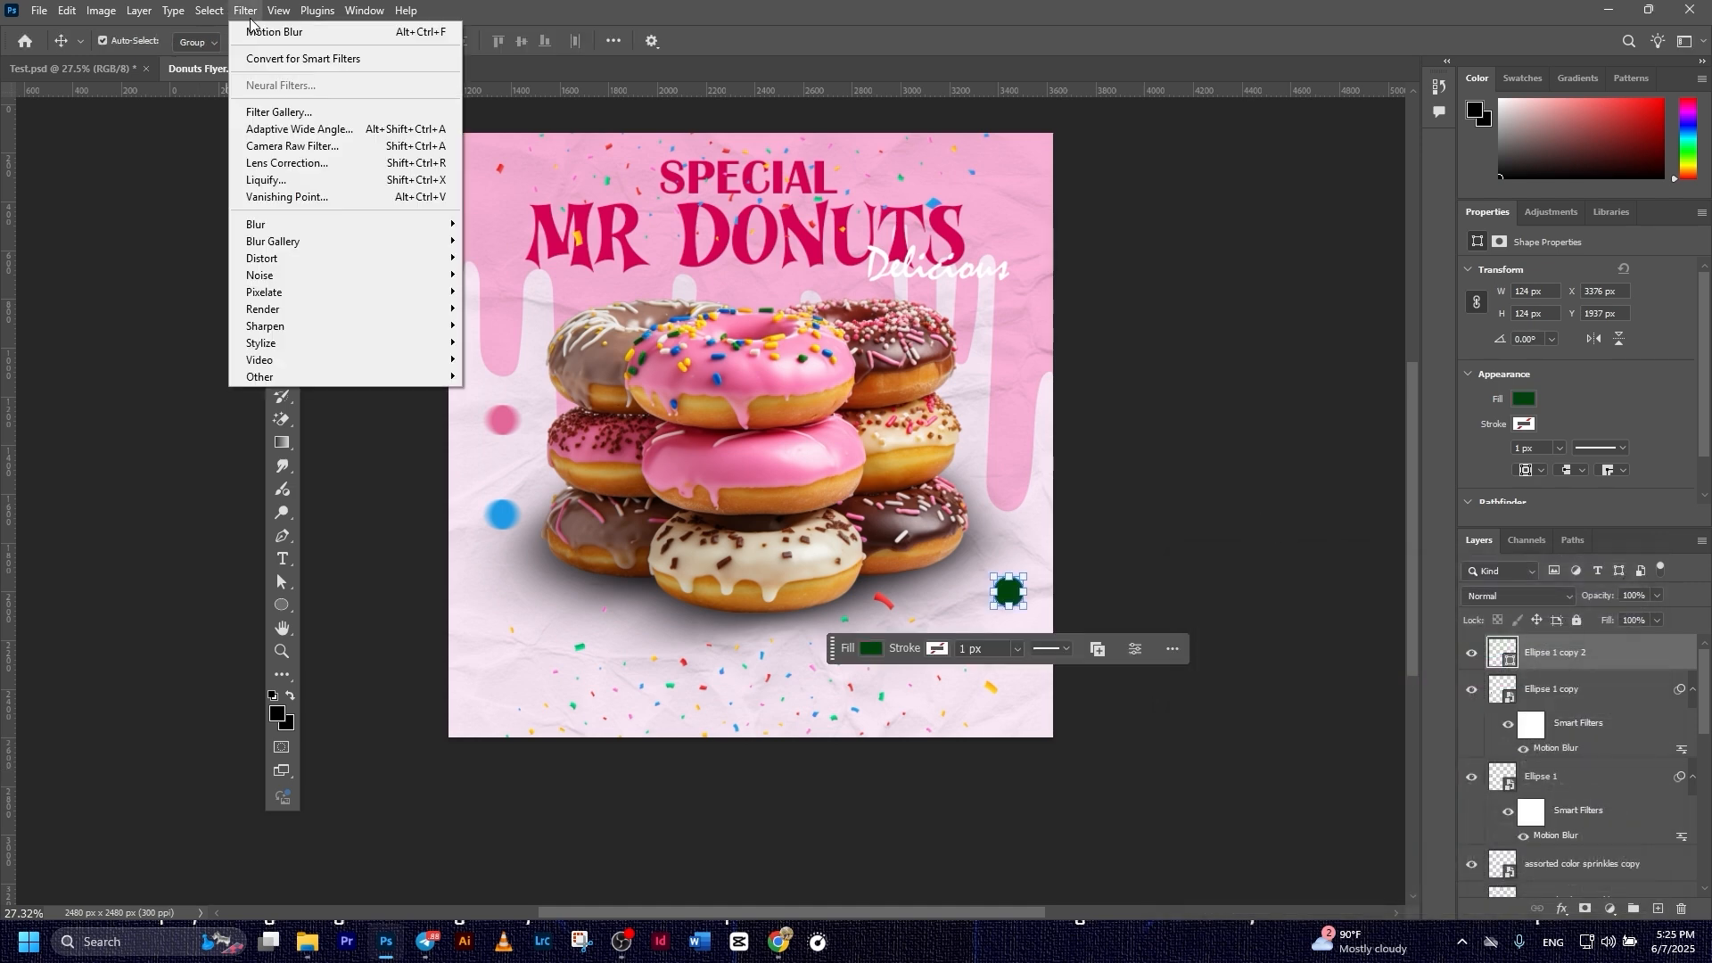
left_click(1406, 379)
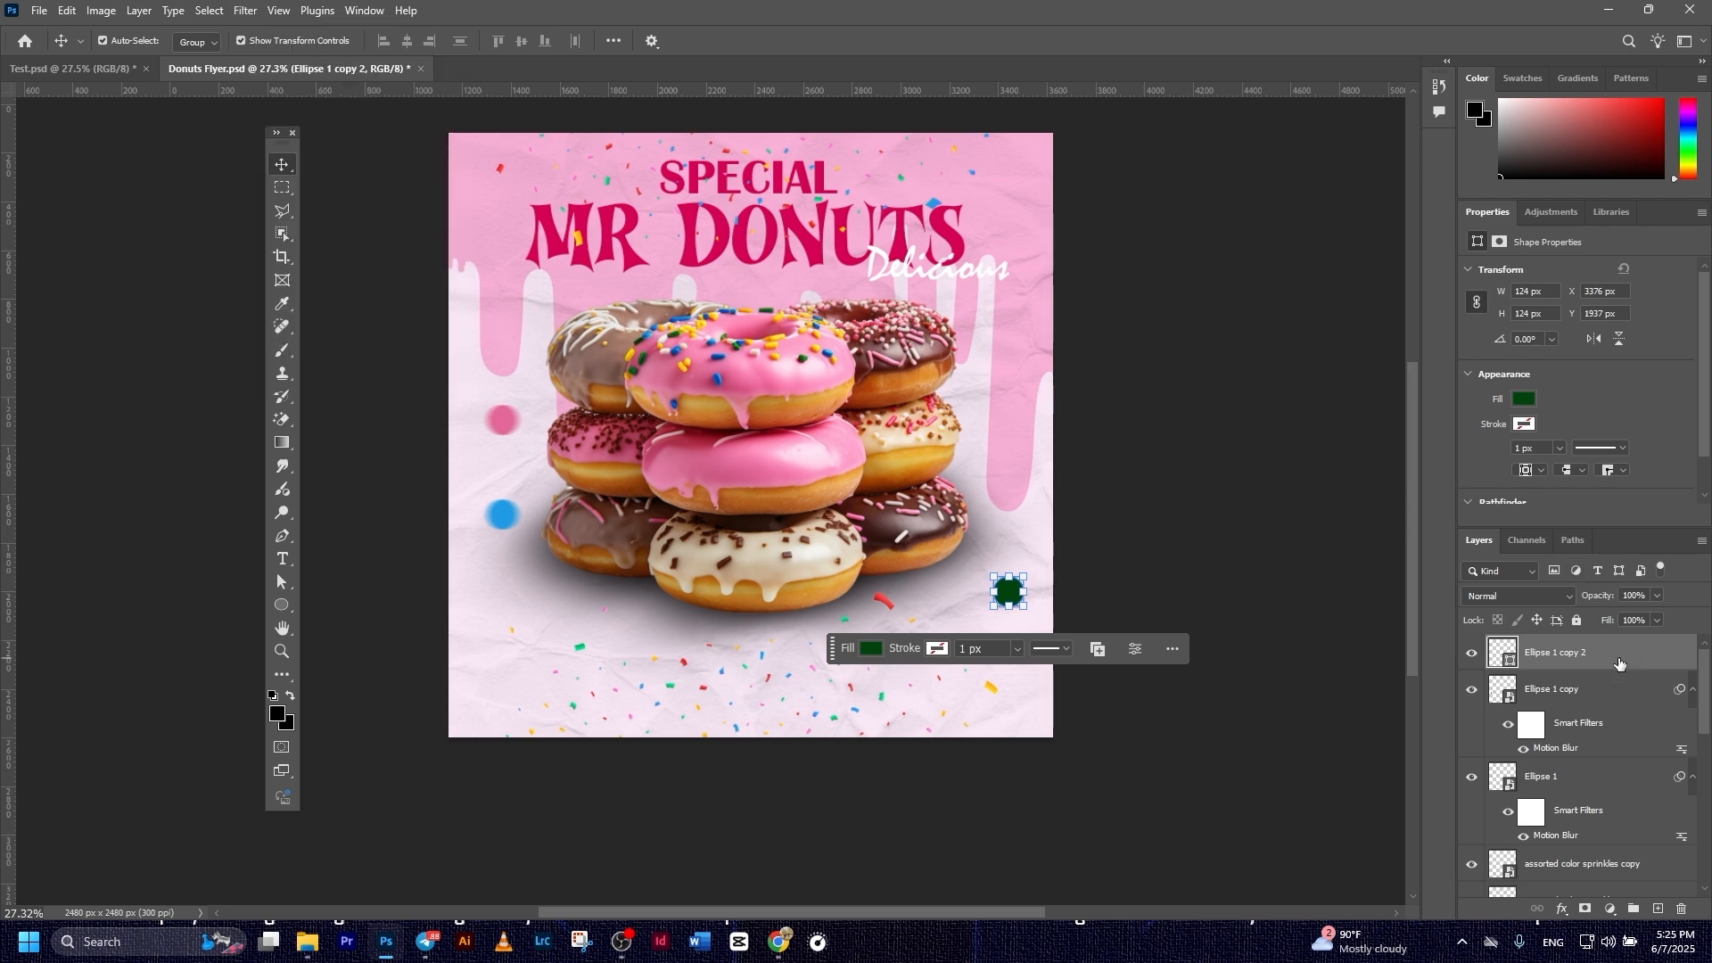
left_click(250, 12)
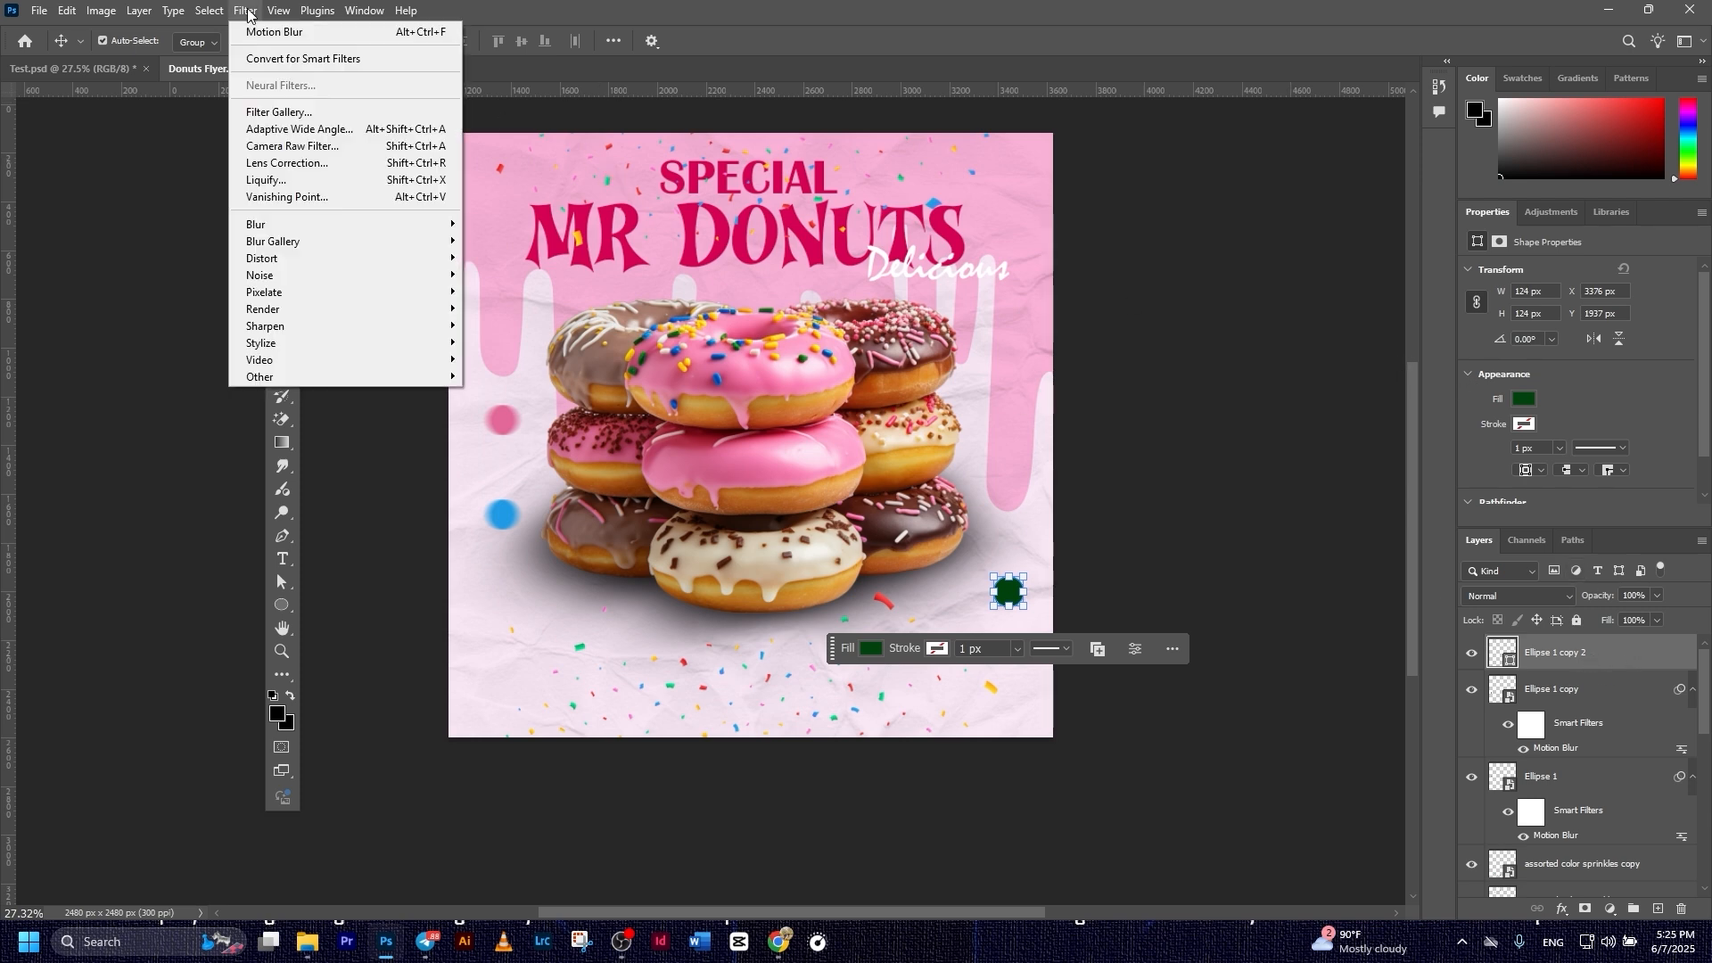
mouse_move(261, 227)
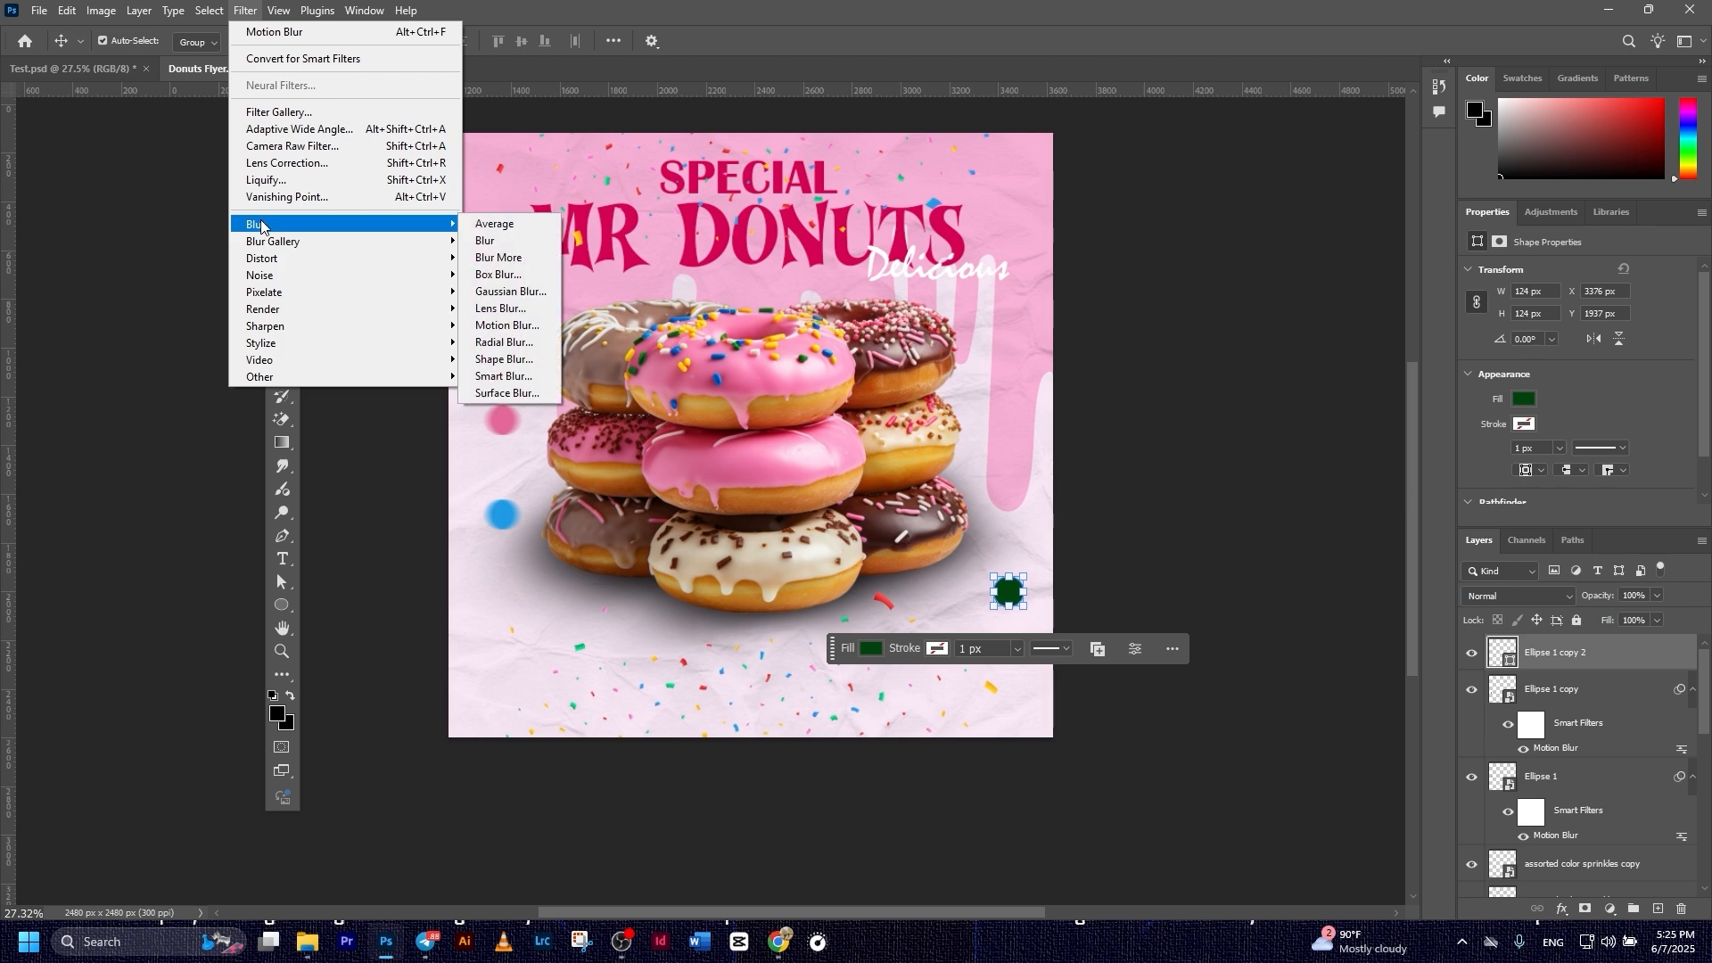
left_click(499, 325)
left_click(836, 349)
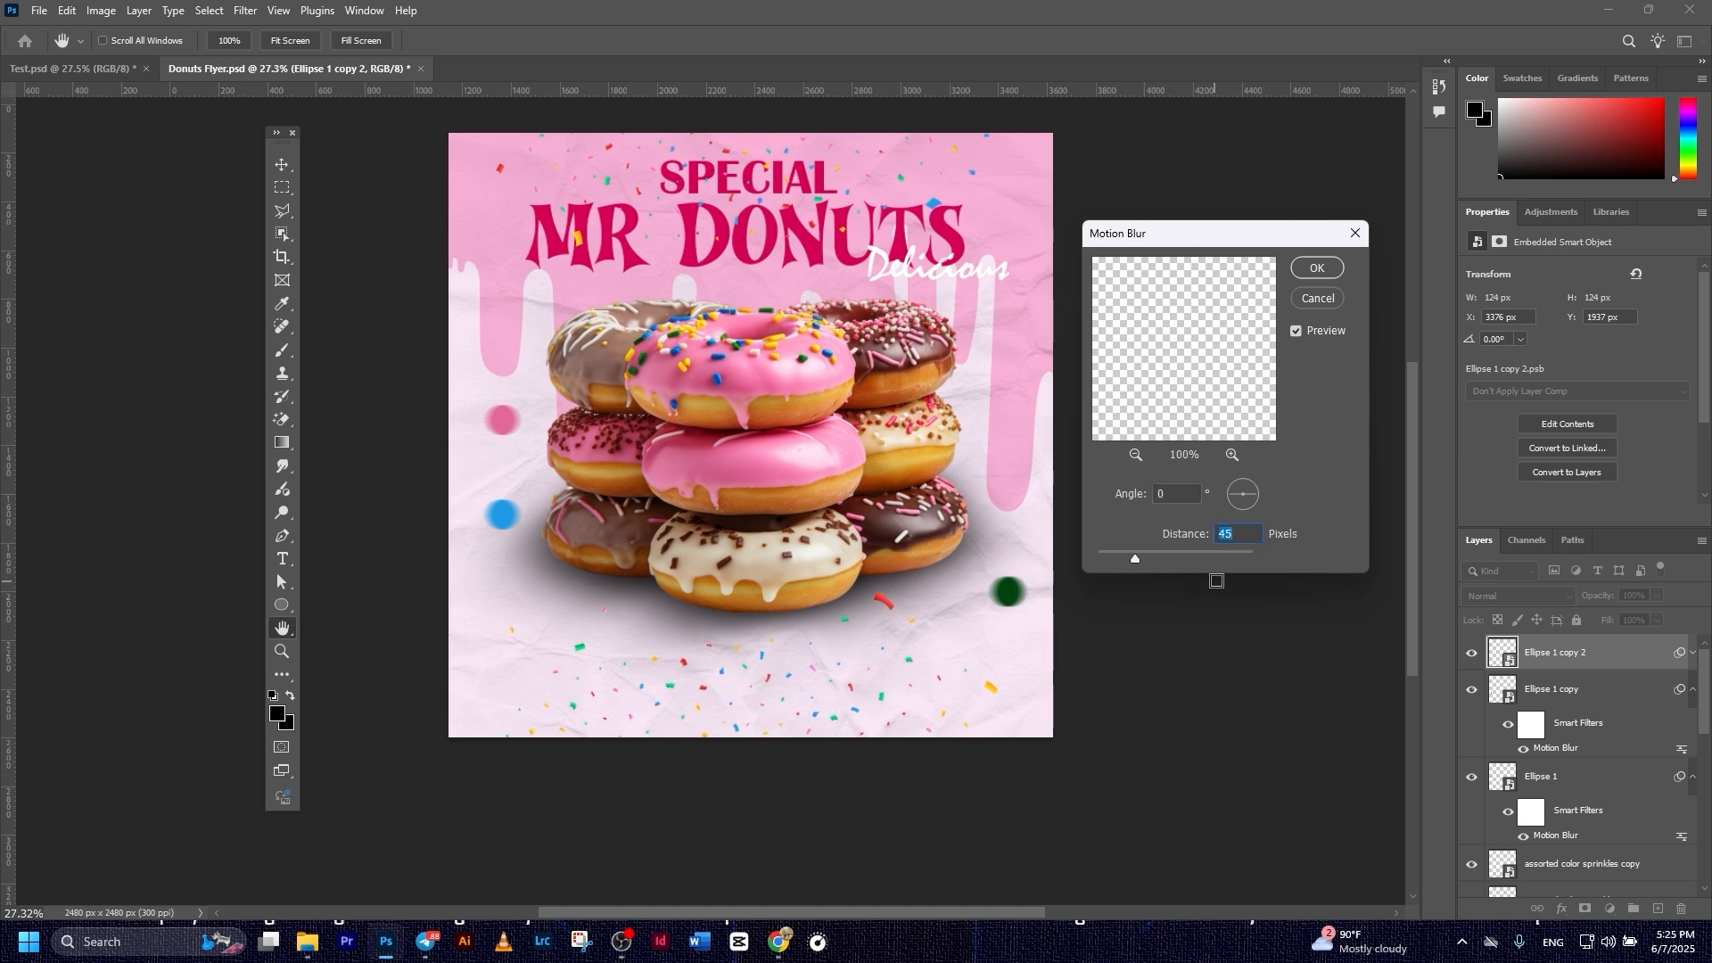
left_click(1317, 268)
left_click(1266, 403)
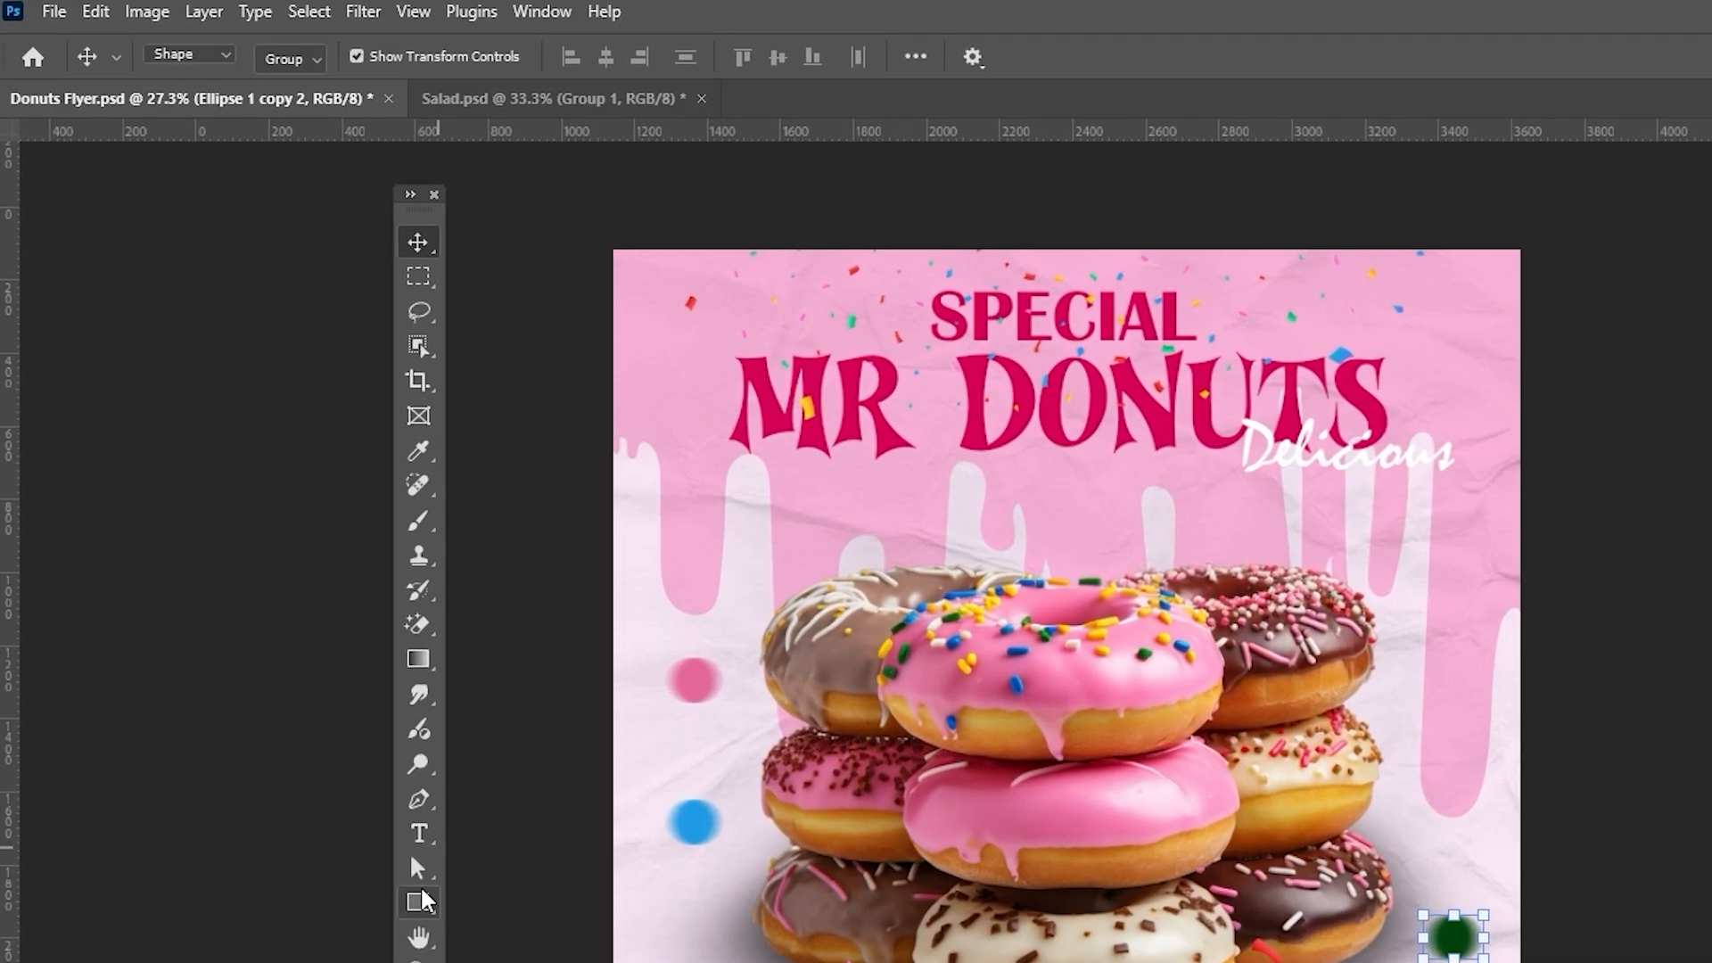
- Draw a dark magenta rectangle about 1185 by 166 px below the donuts and move it near the flyer's lower left corner
left_click(283, 605)
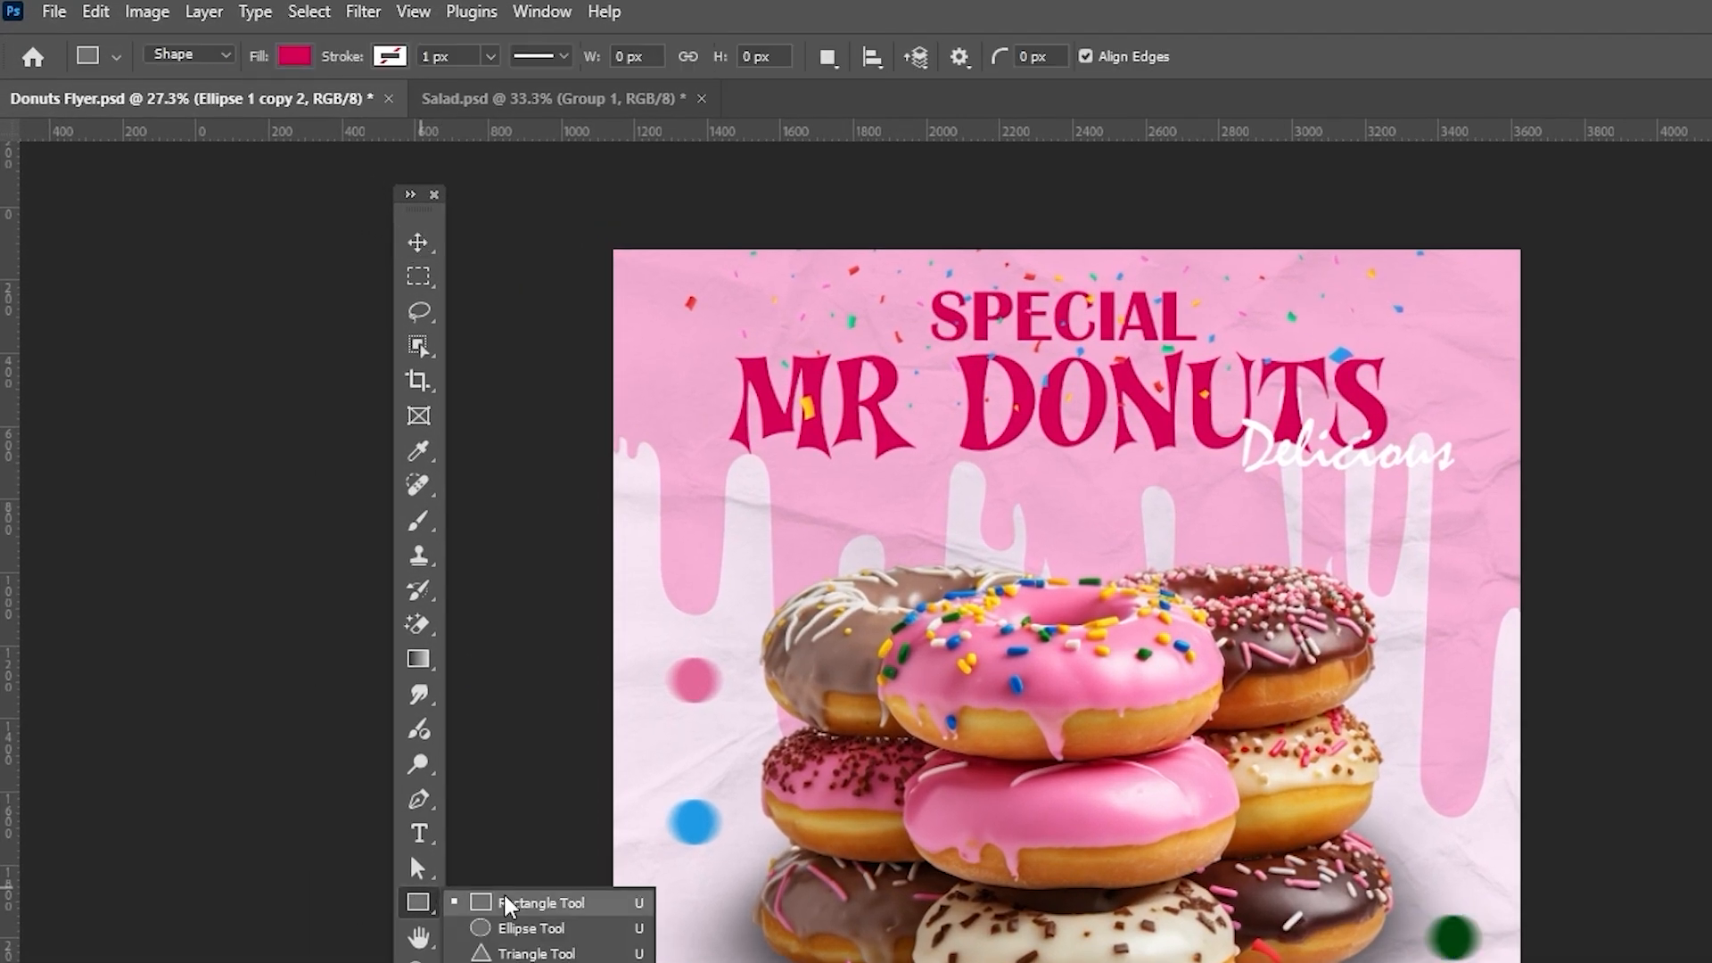
left_click(535, 904)
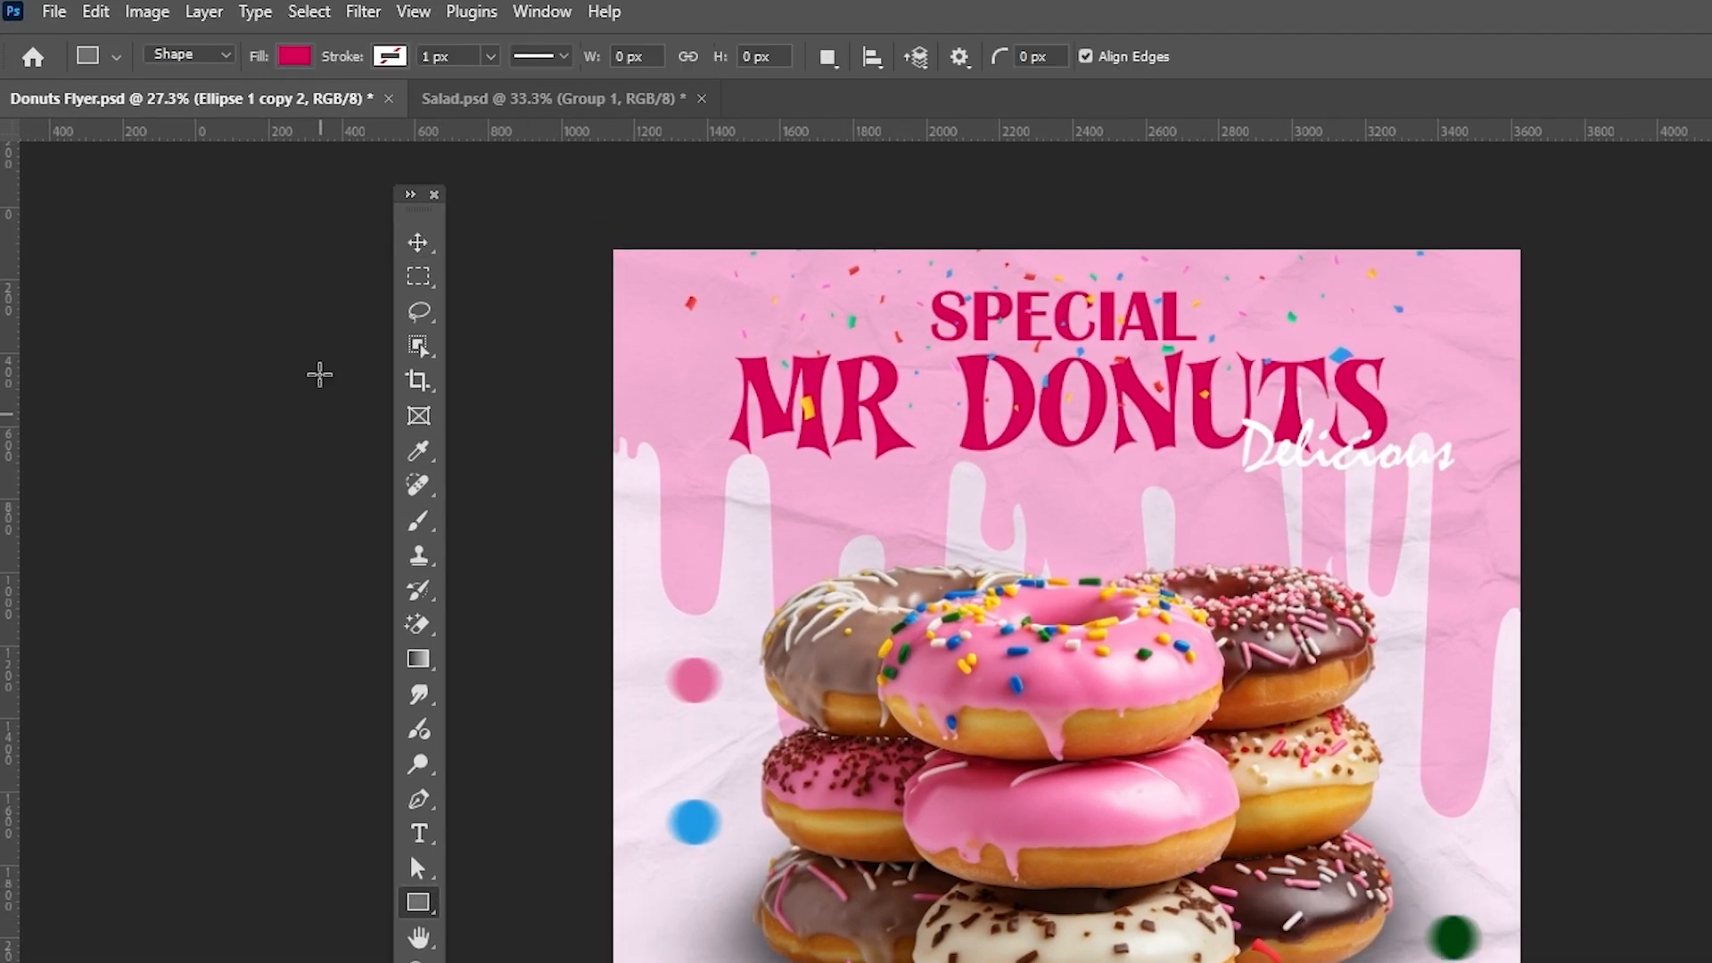
left_click(294, 58)
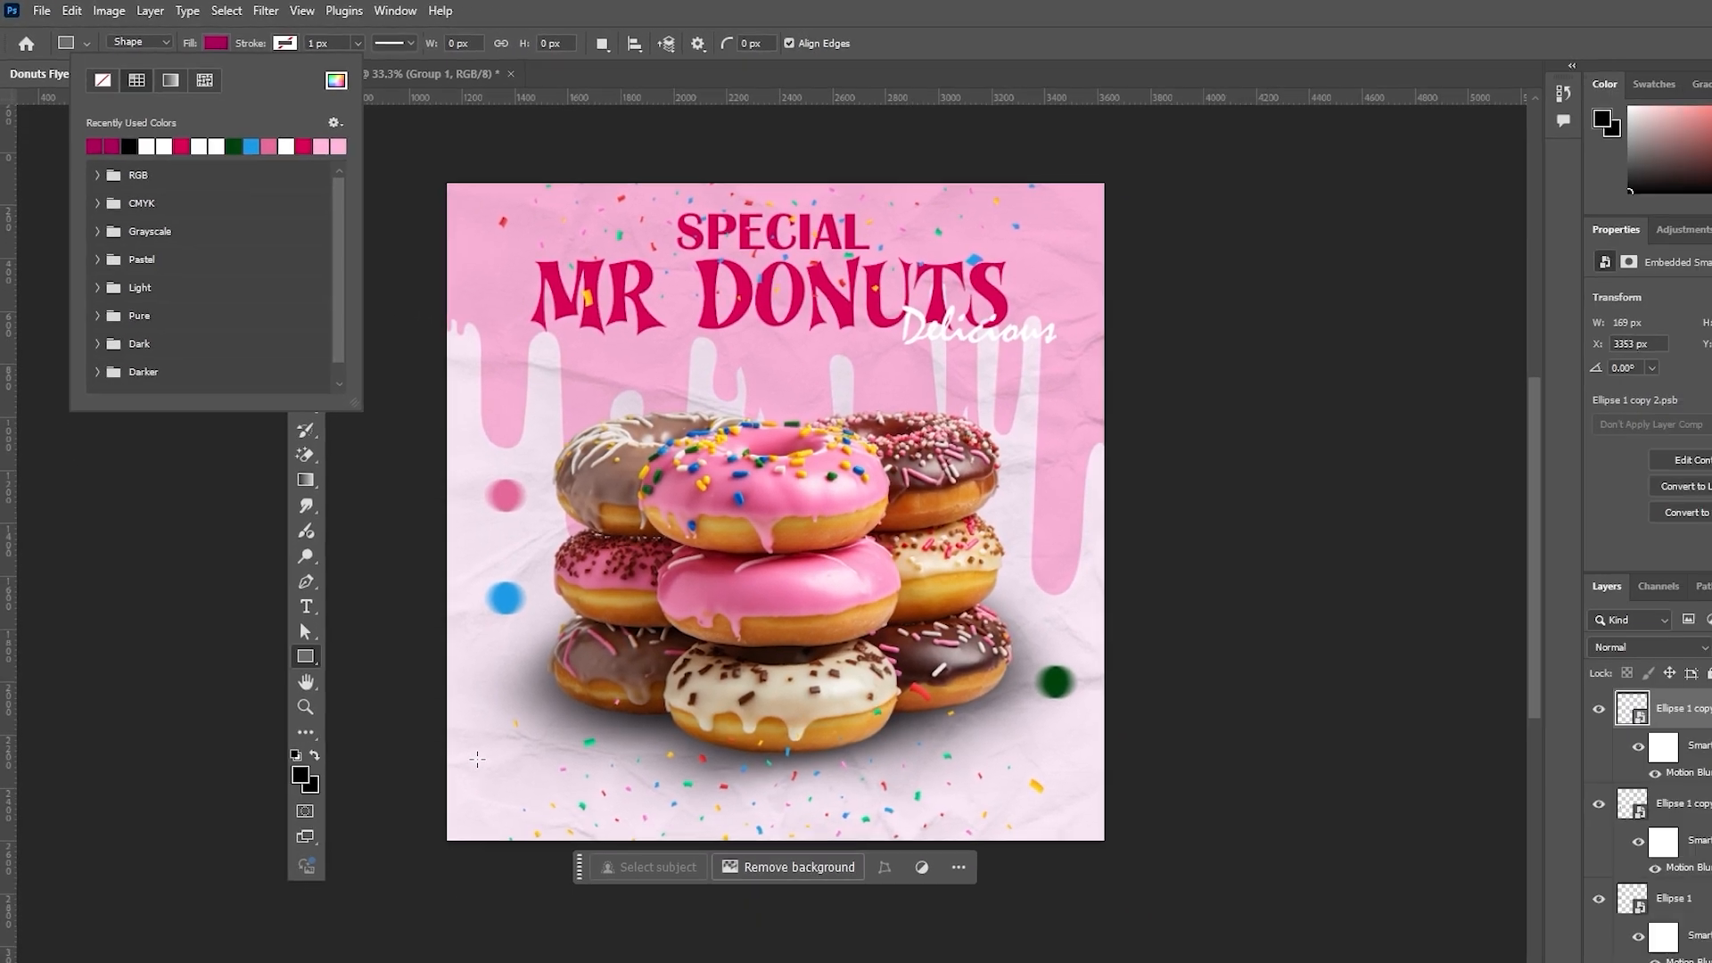
left_click_drag(662, 962, 918, 962)
left_click_drag(615, 752, 731, 739)
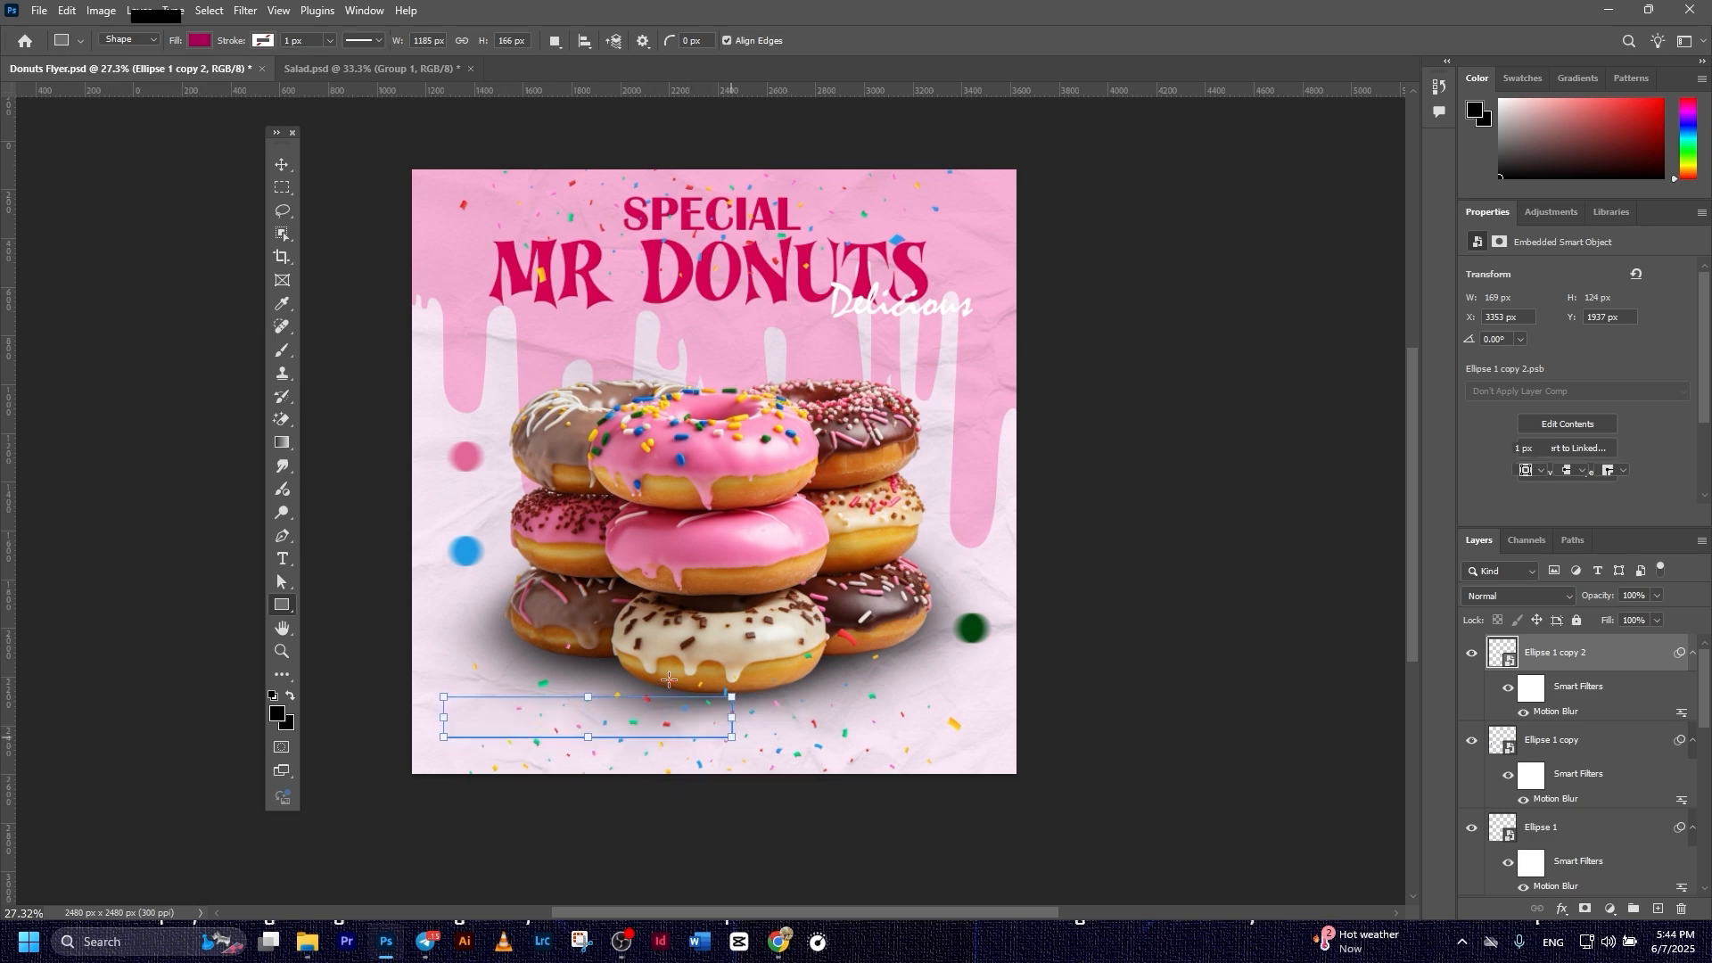
left_click(279, 170)
left_click_drag(650, 727, 636, 748)
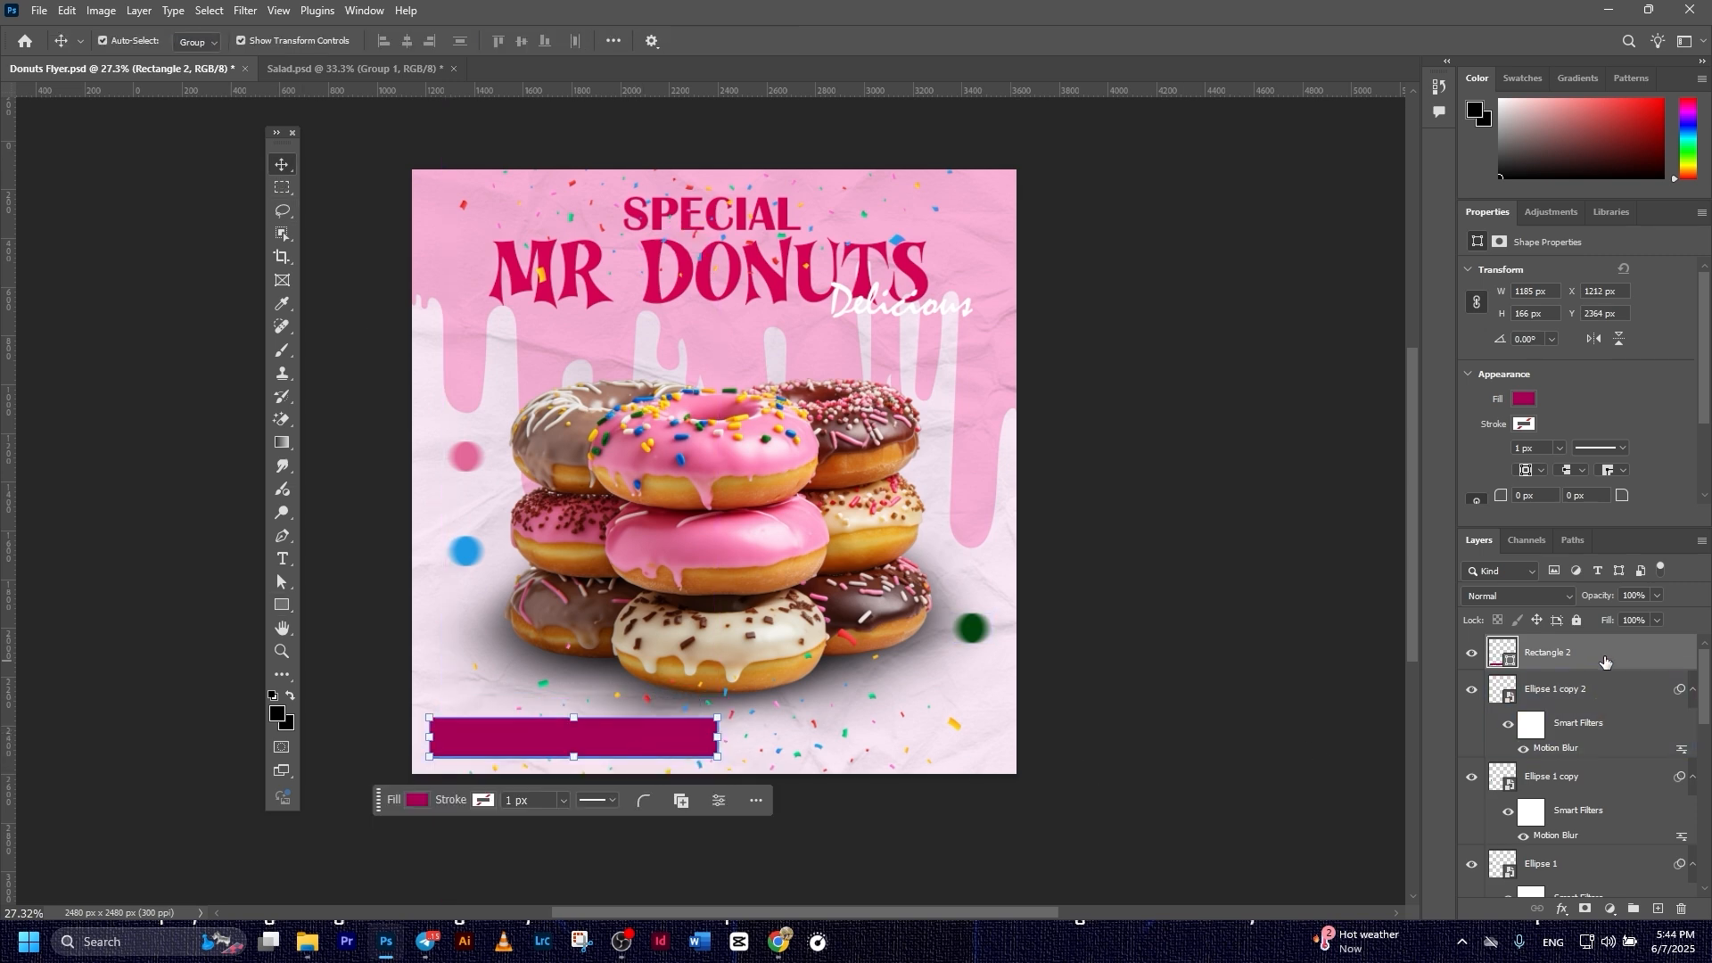
- Duplicate the magenta rectangle near the flyer's lower left corner and recolor the underlying original white
key("ctrl+j")
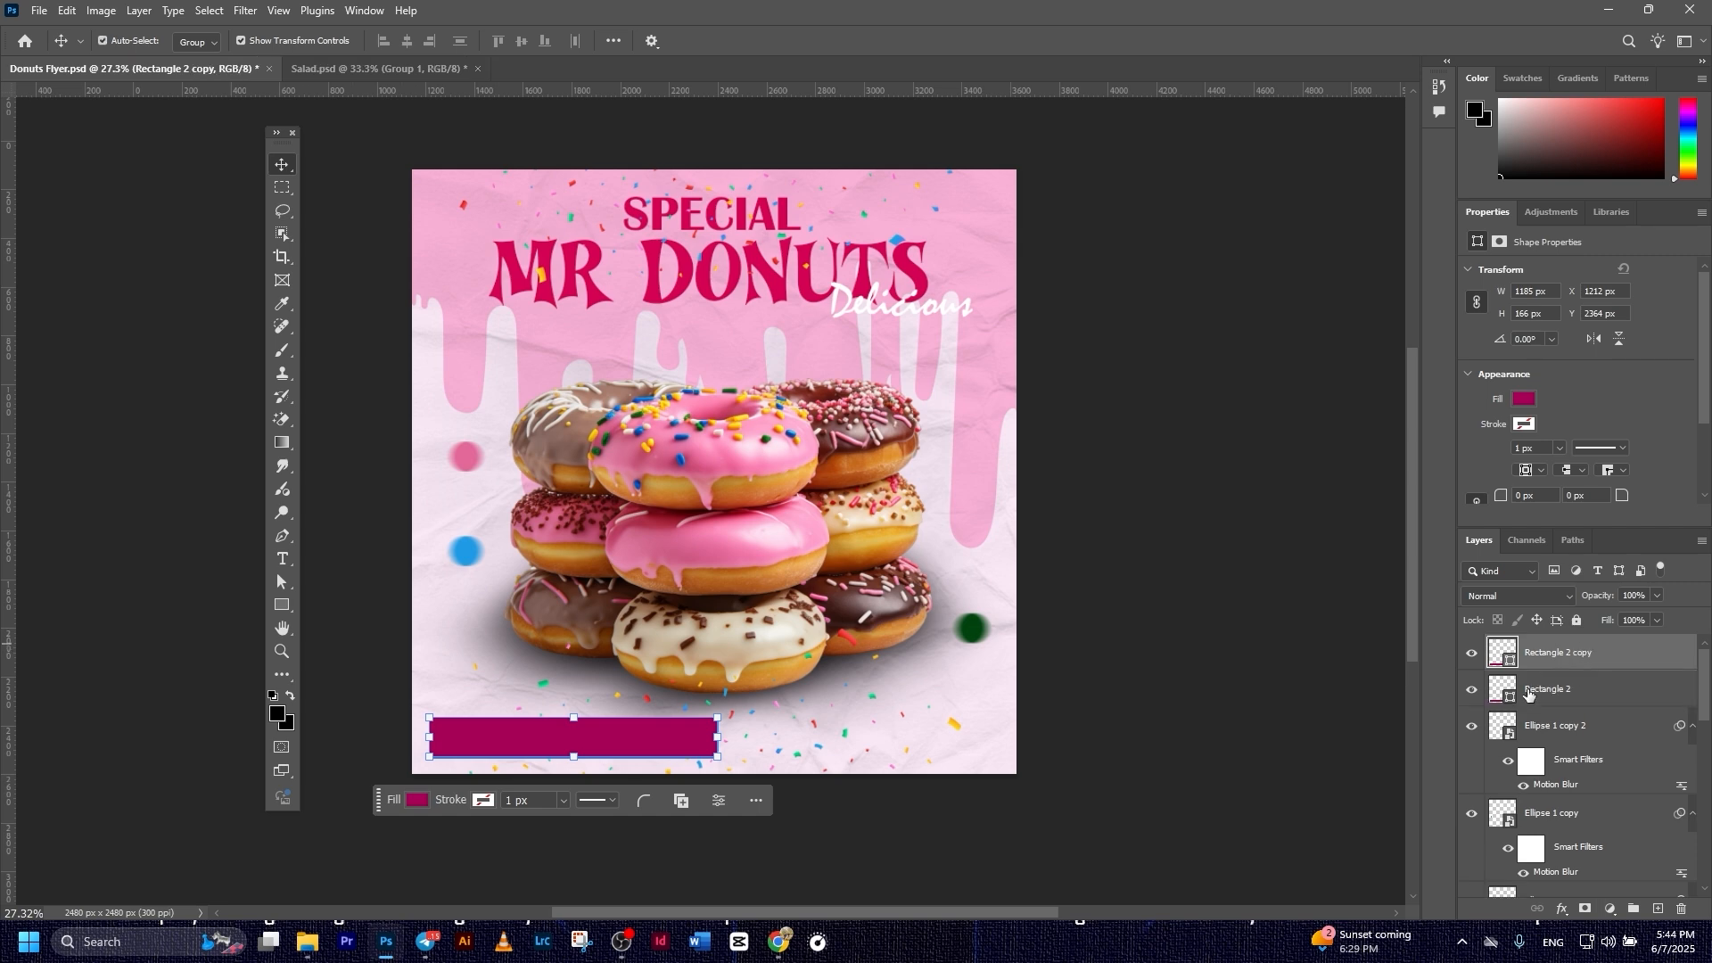
left_click(1501, 696)
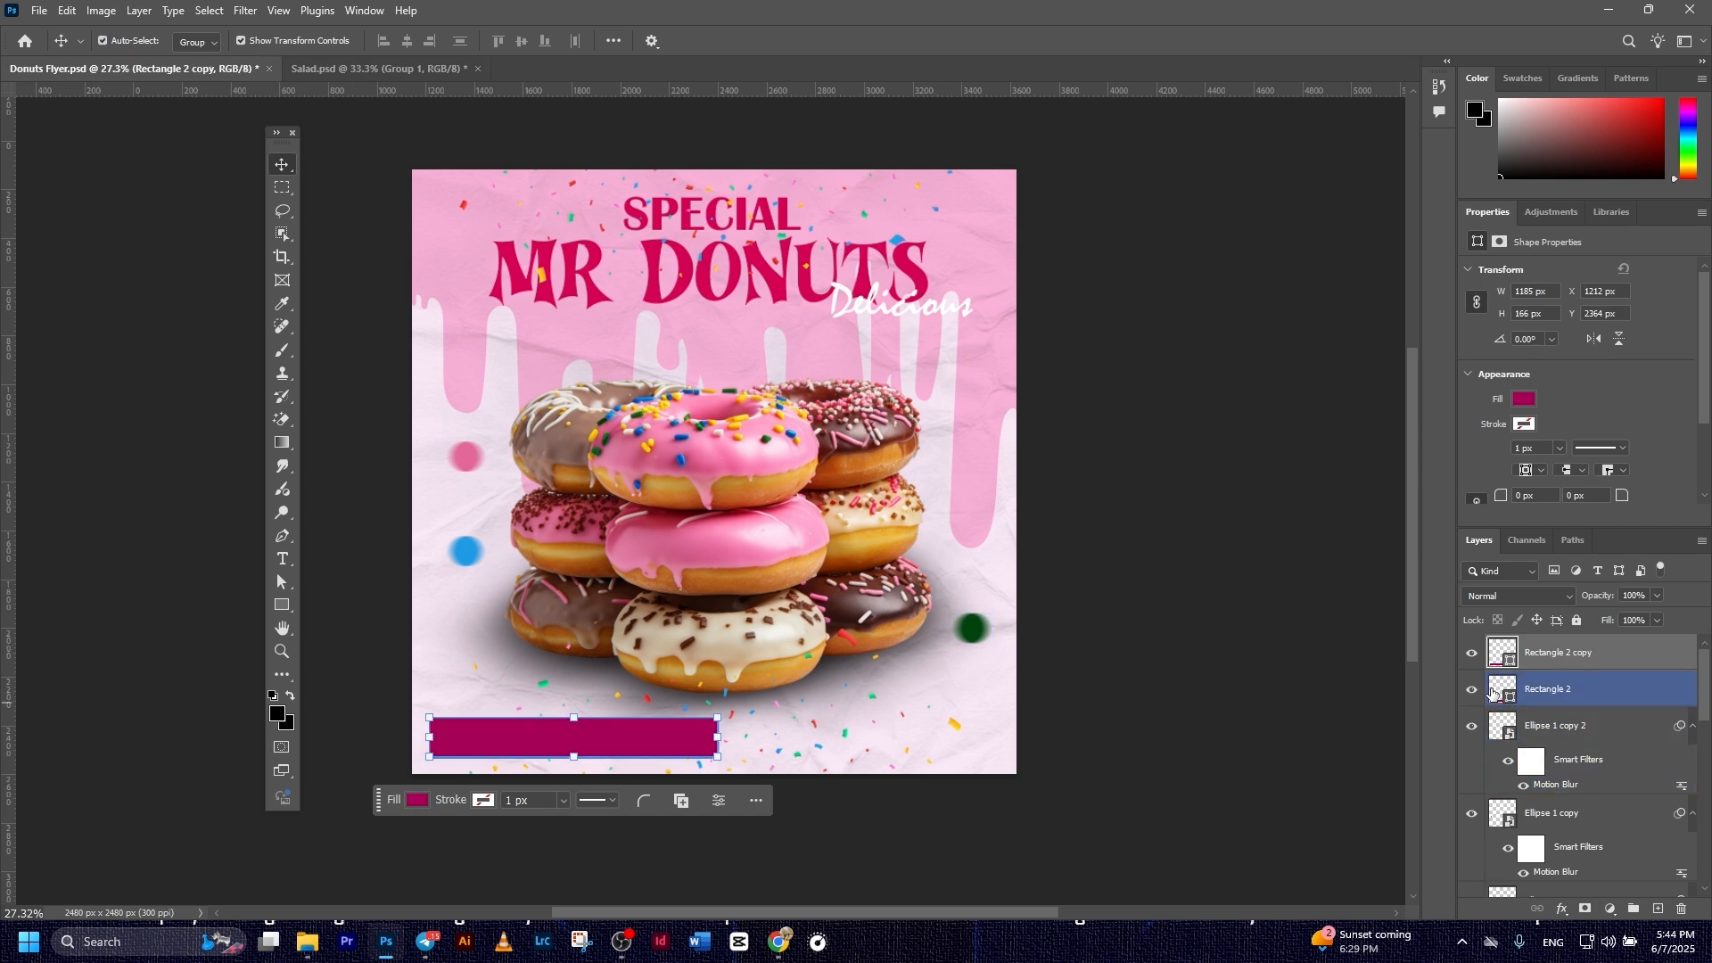
double_click(1499, 693)
type("ffffff")
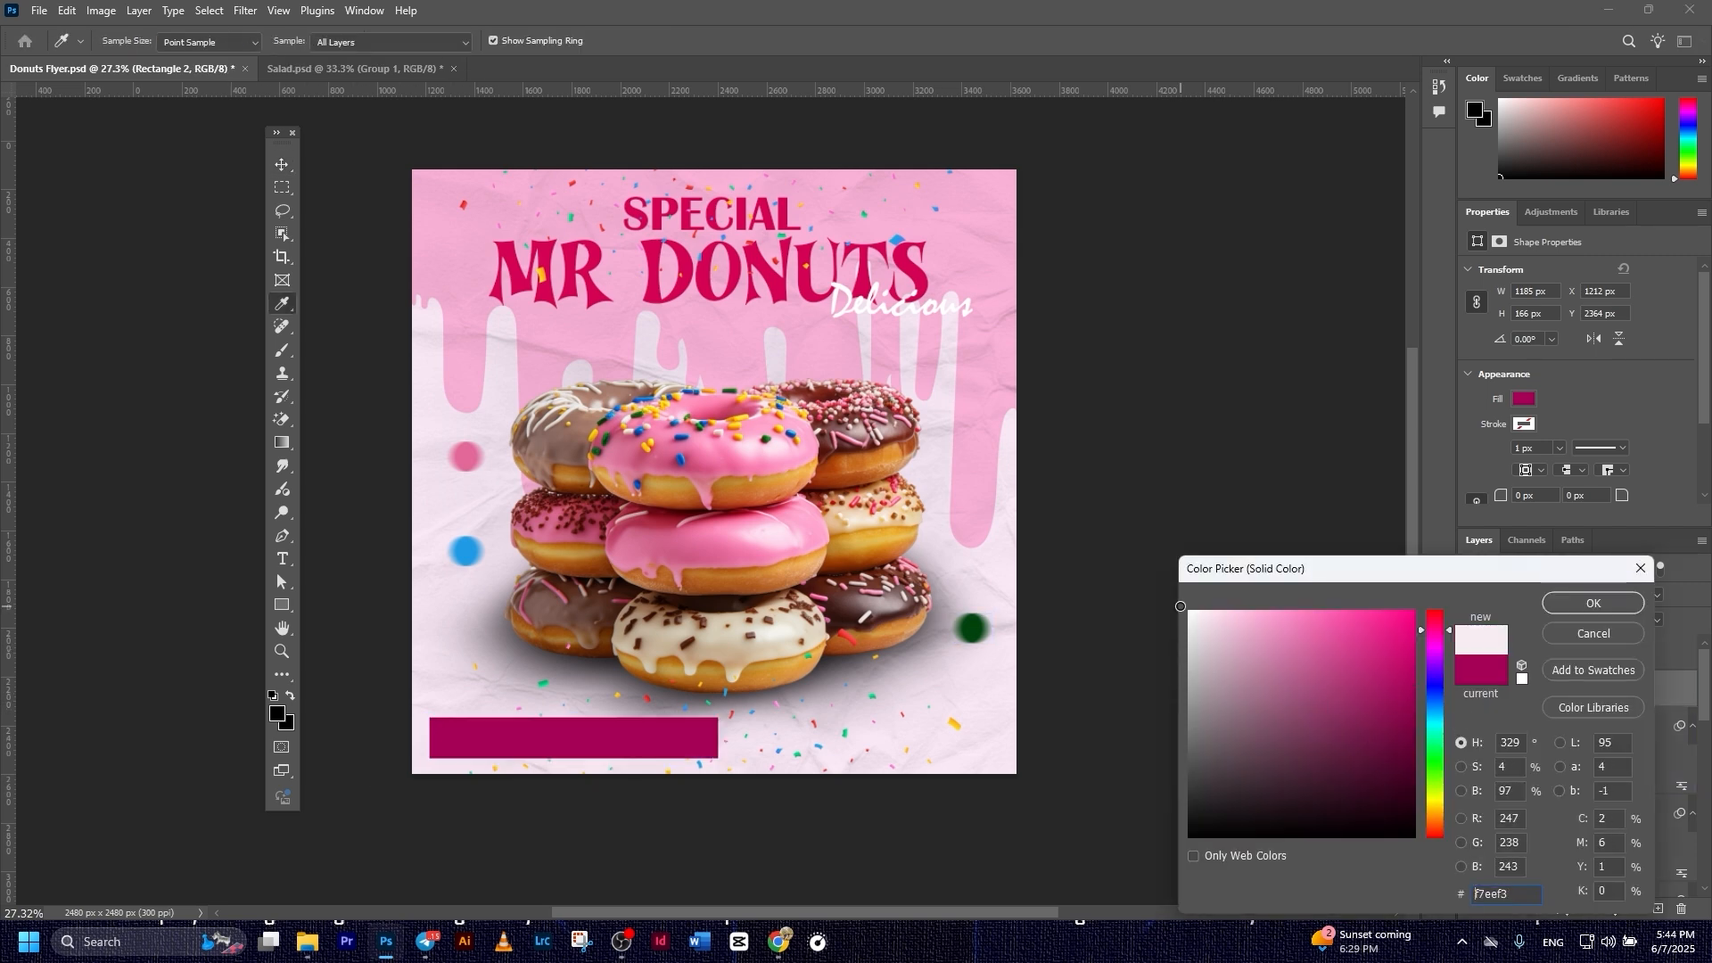
left_click(1593, 604)
key("v")
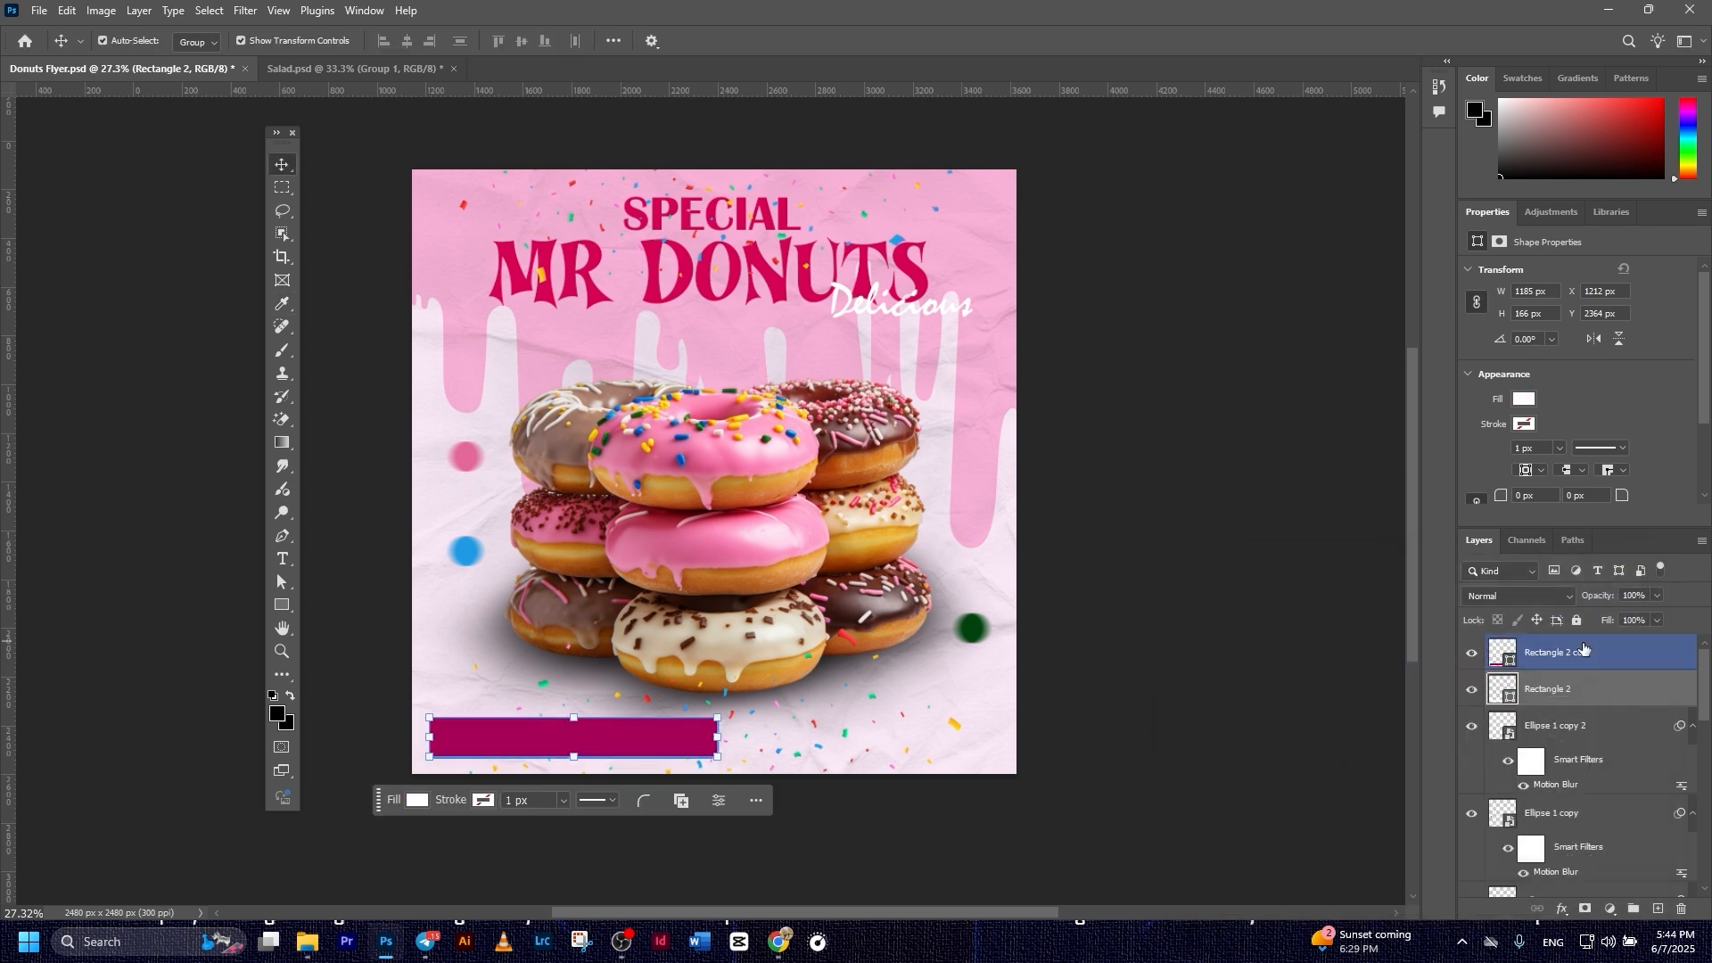
- Narrow the magenta rectangle copy to about 50% width from its right side, uncovering half of the white rectangle
left_click(1581, 654)
key("ctrl+t")
left_click_drag(722, 738, 573, 738)
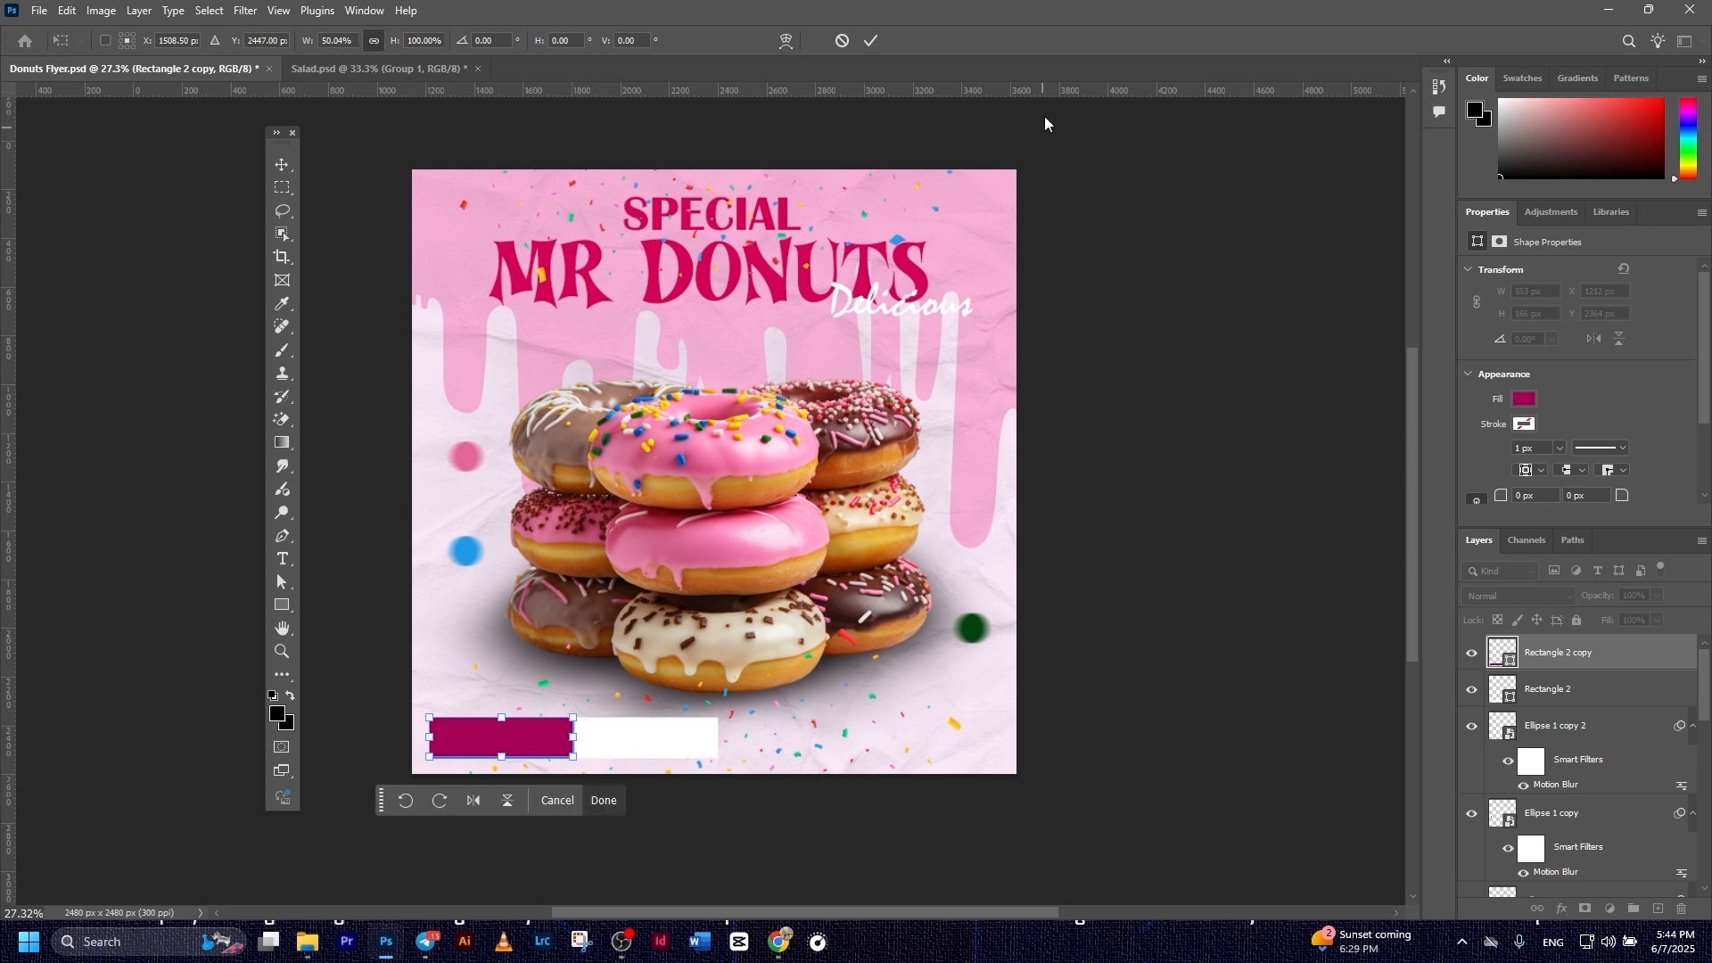
left_click(871, 40)
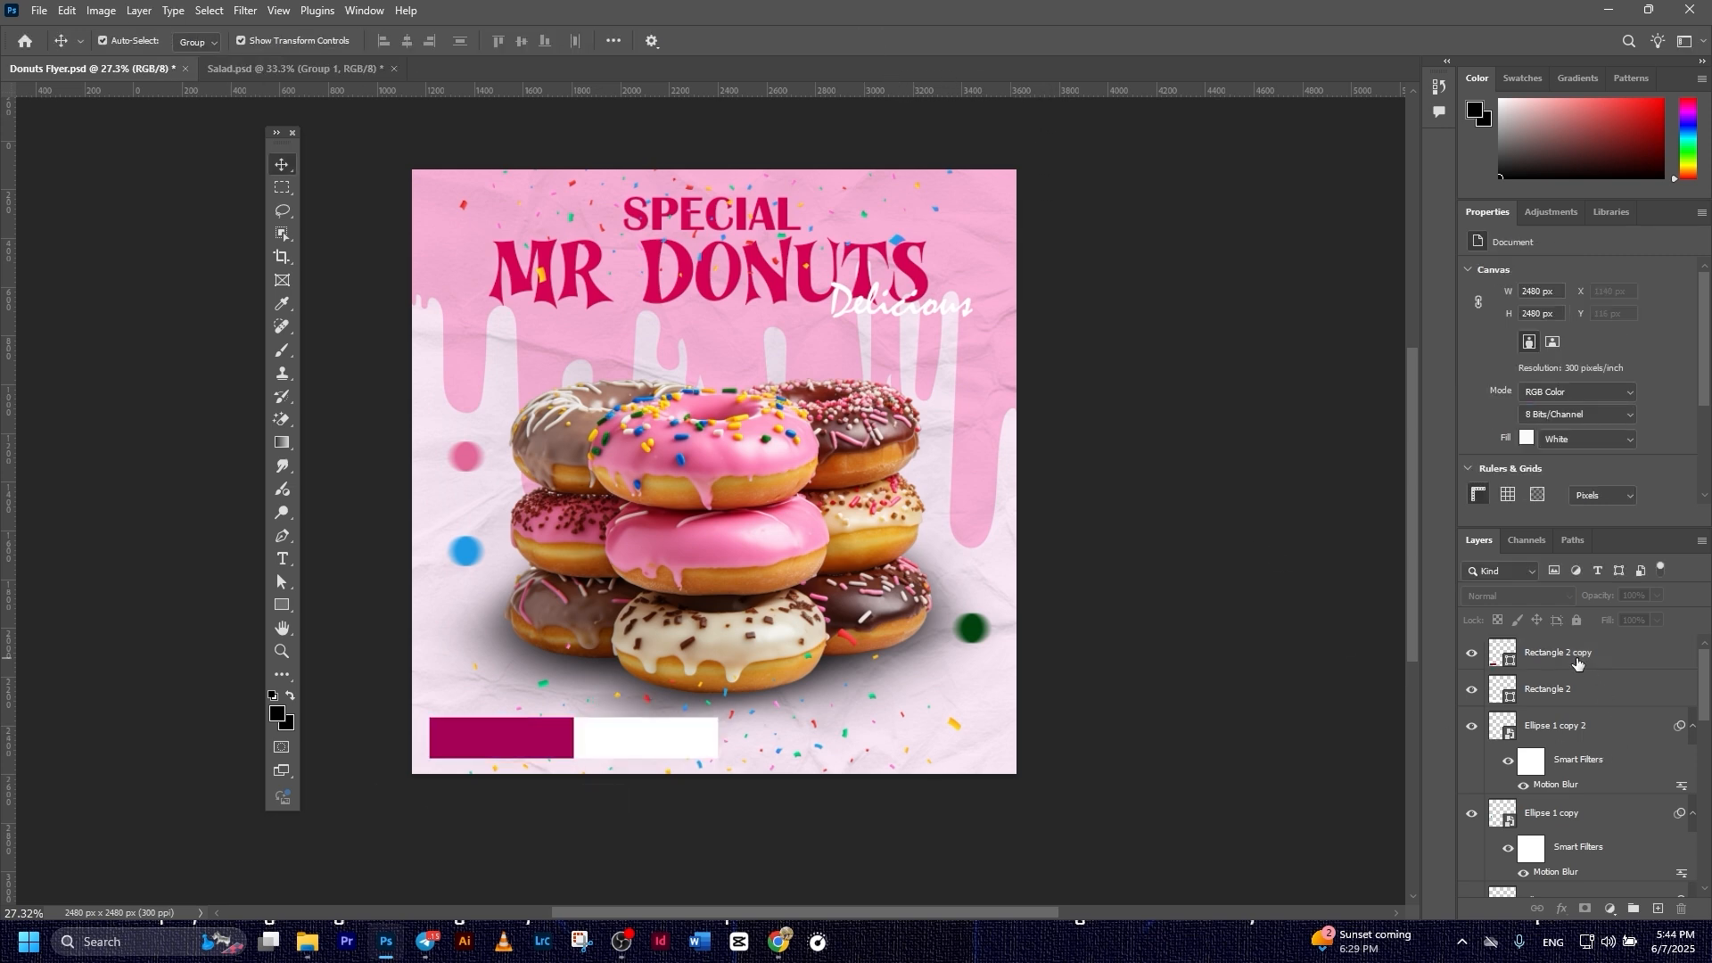
- Add the text "CALL NOW!" in 36 pt Ghosteen just above the magenta rectangle
left_click(287, 558)
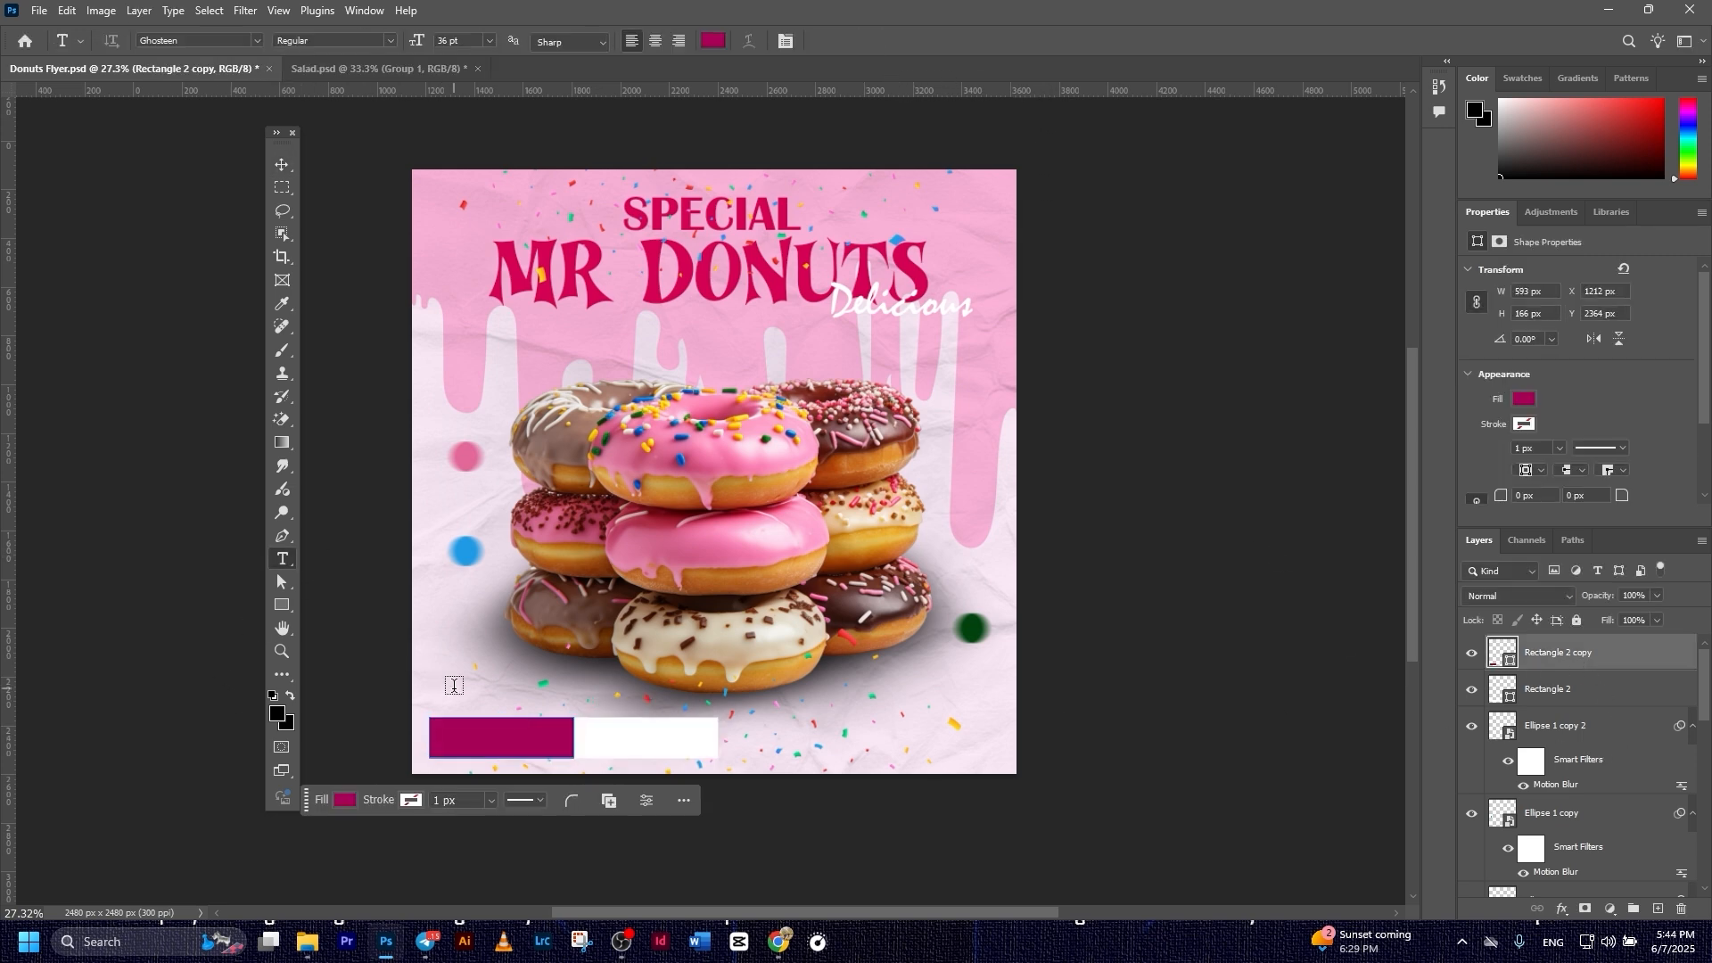
left_click(445, 681)
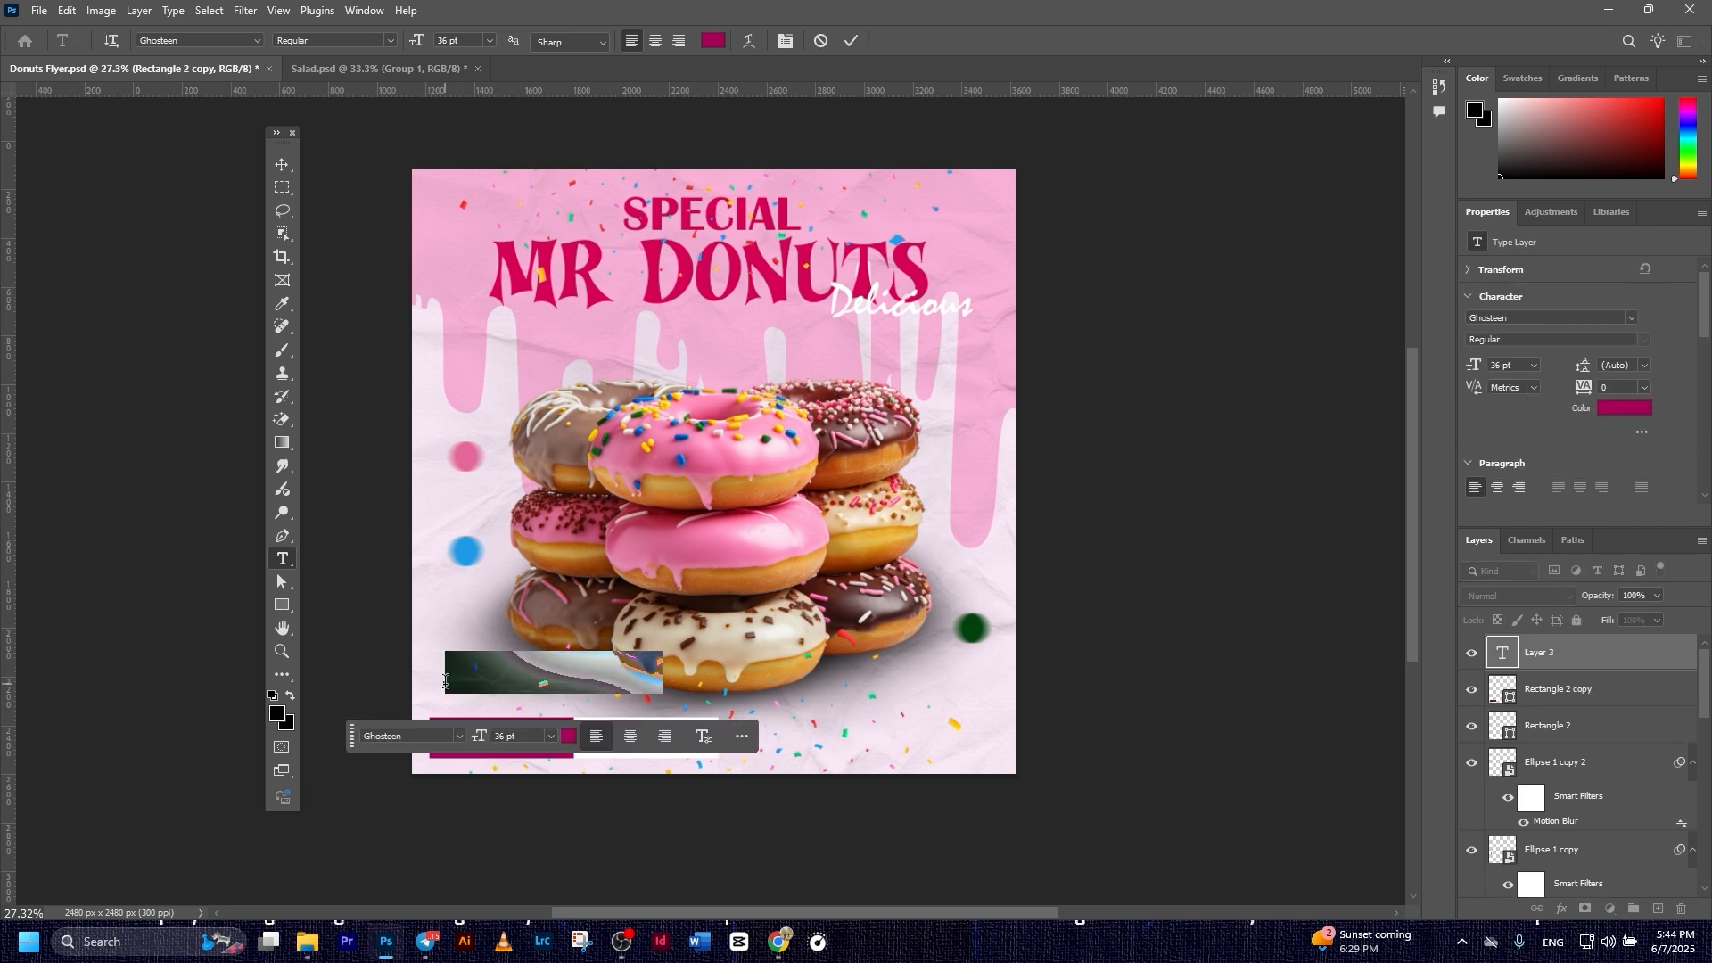
type("CALL NOW")
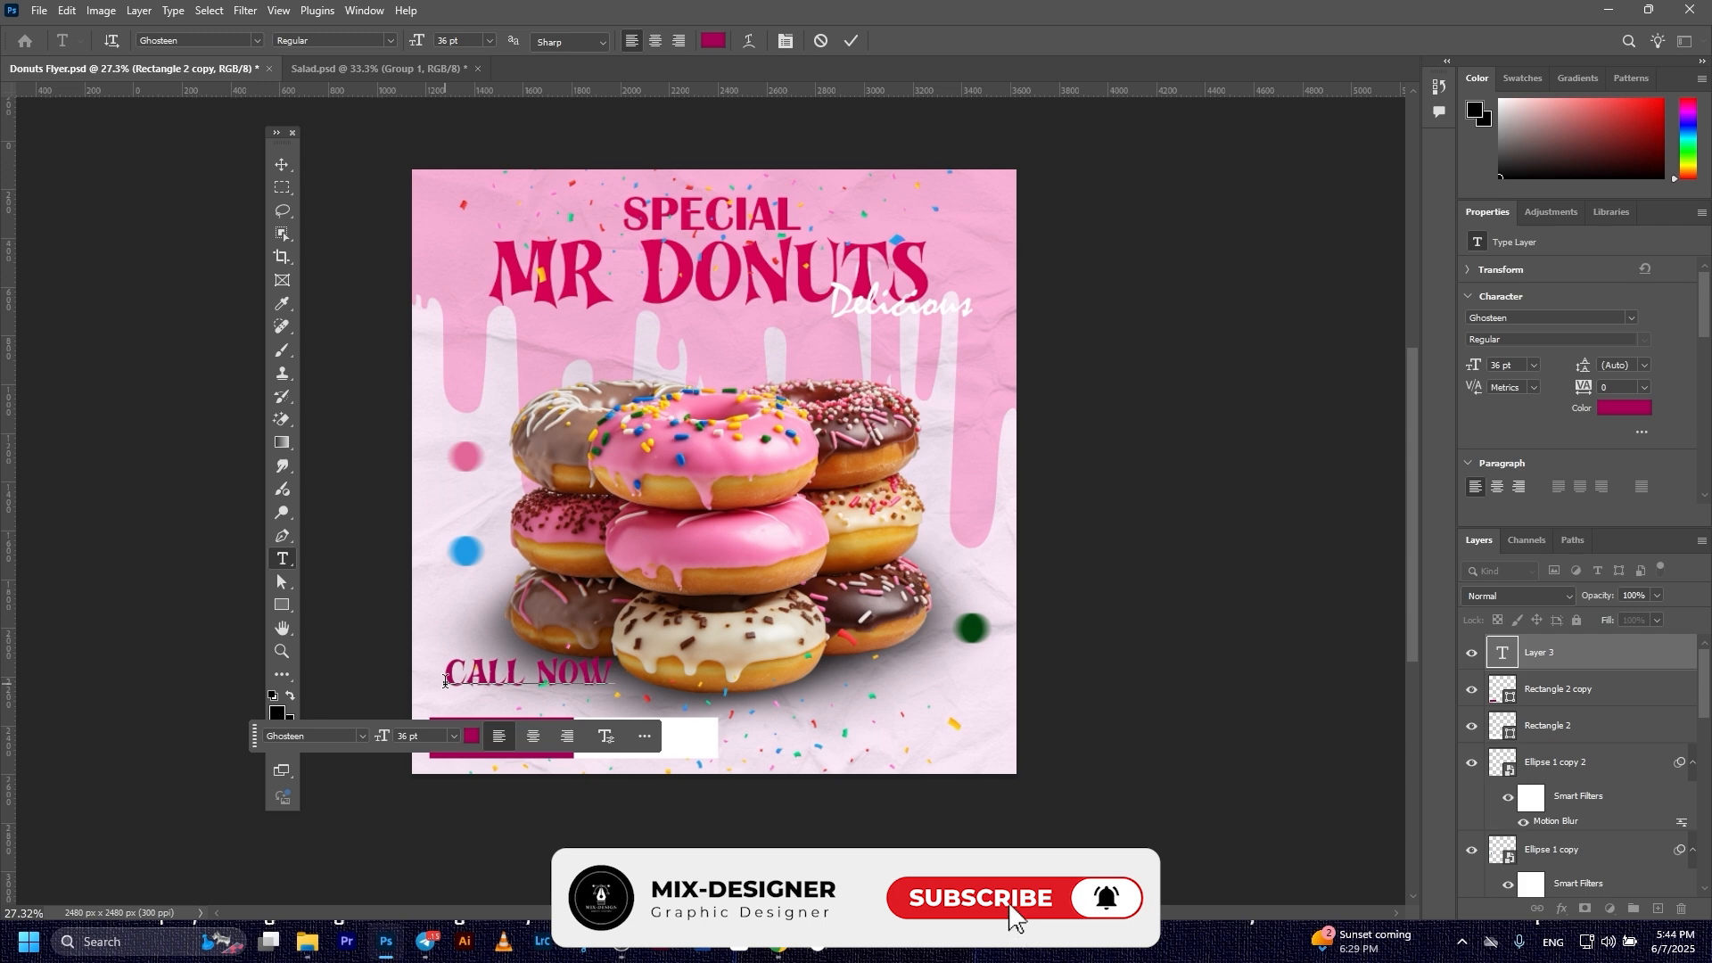
type("!")
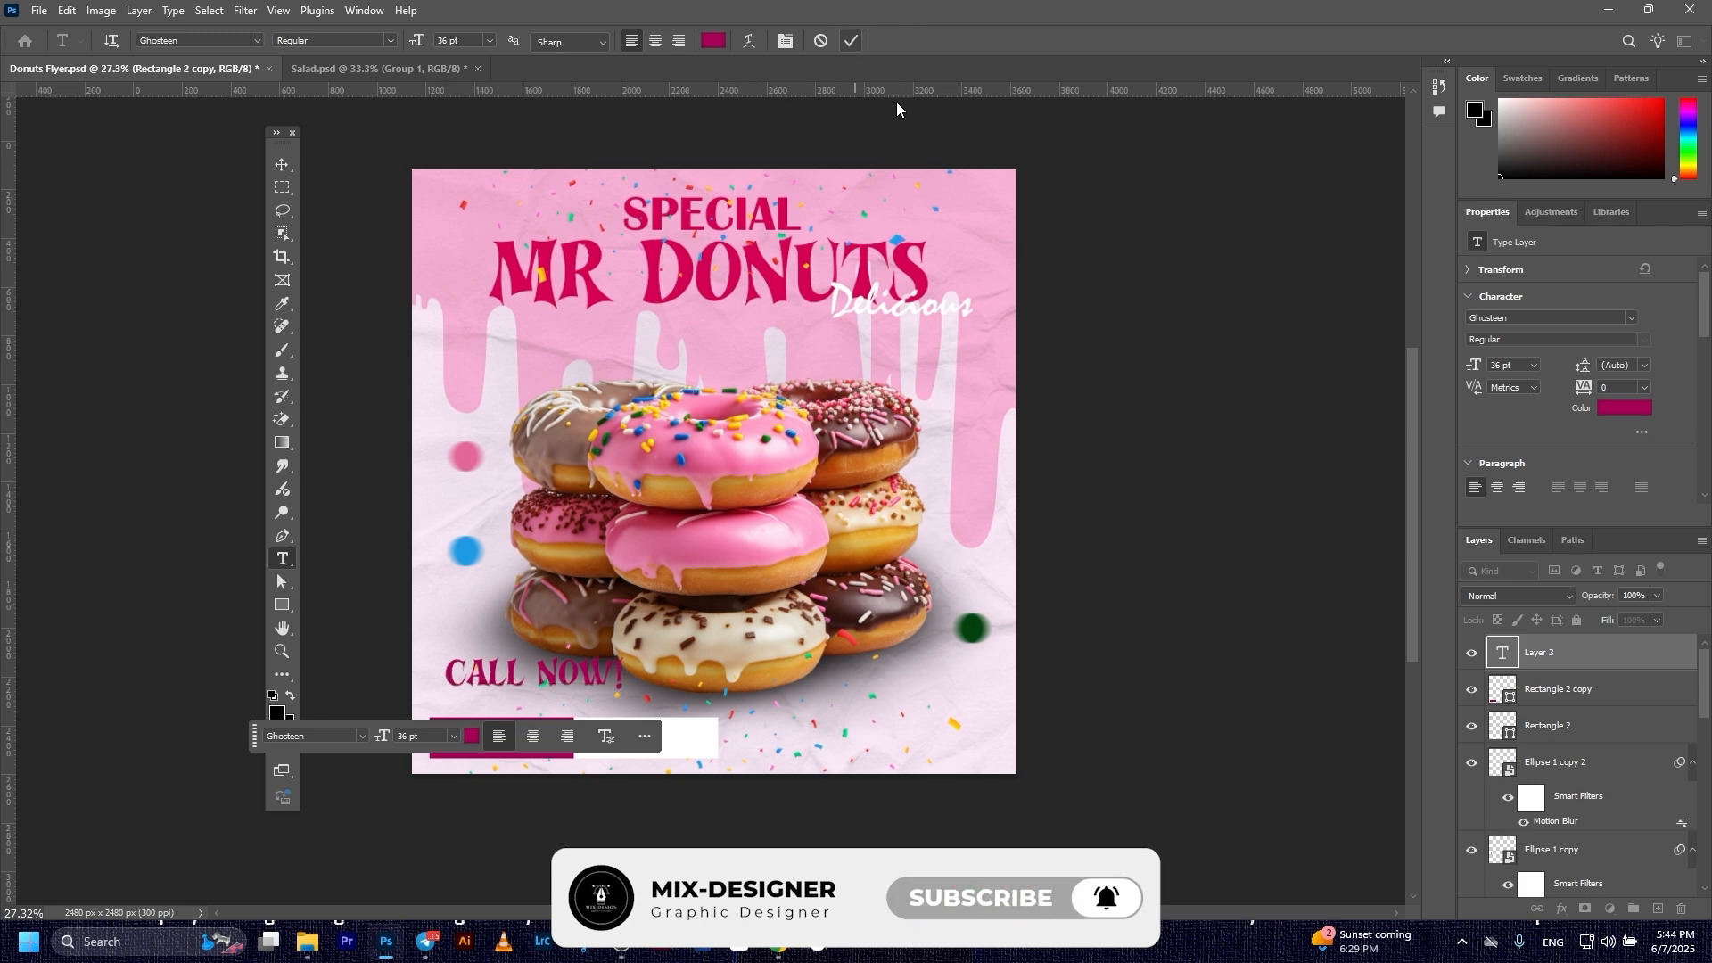
left_click(851, 41)
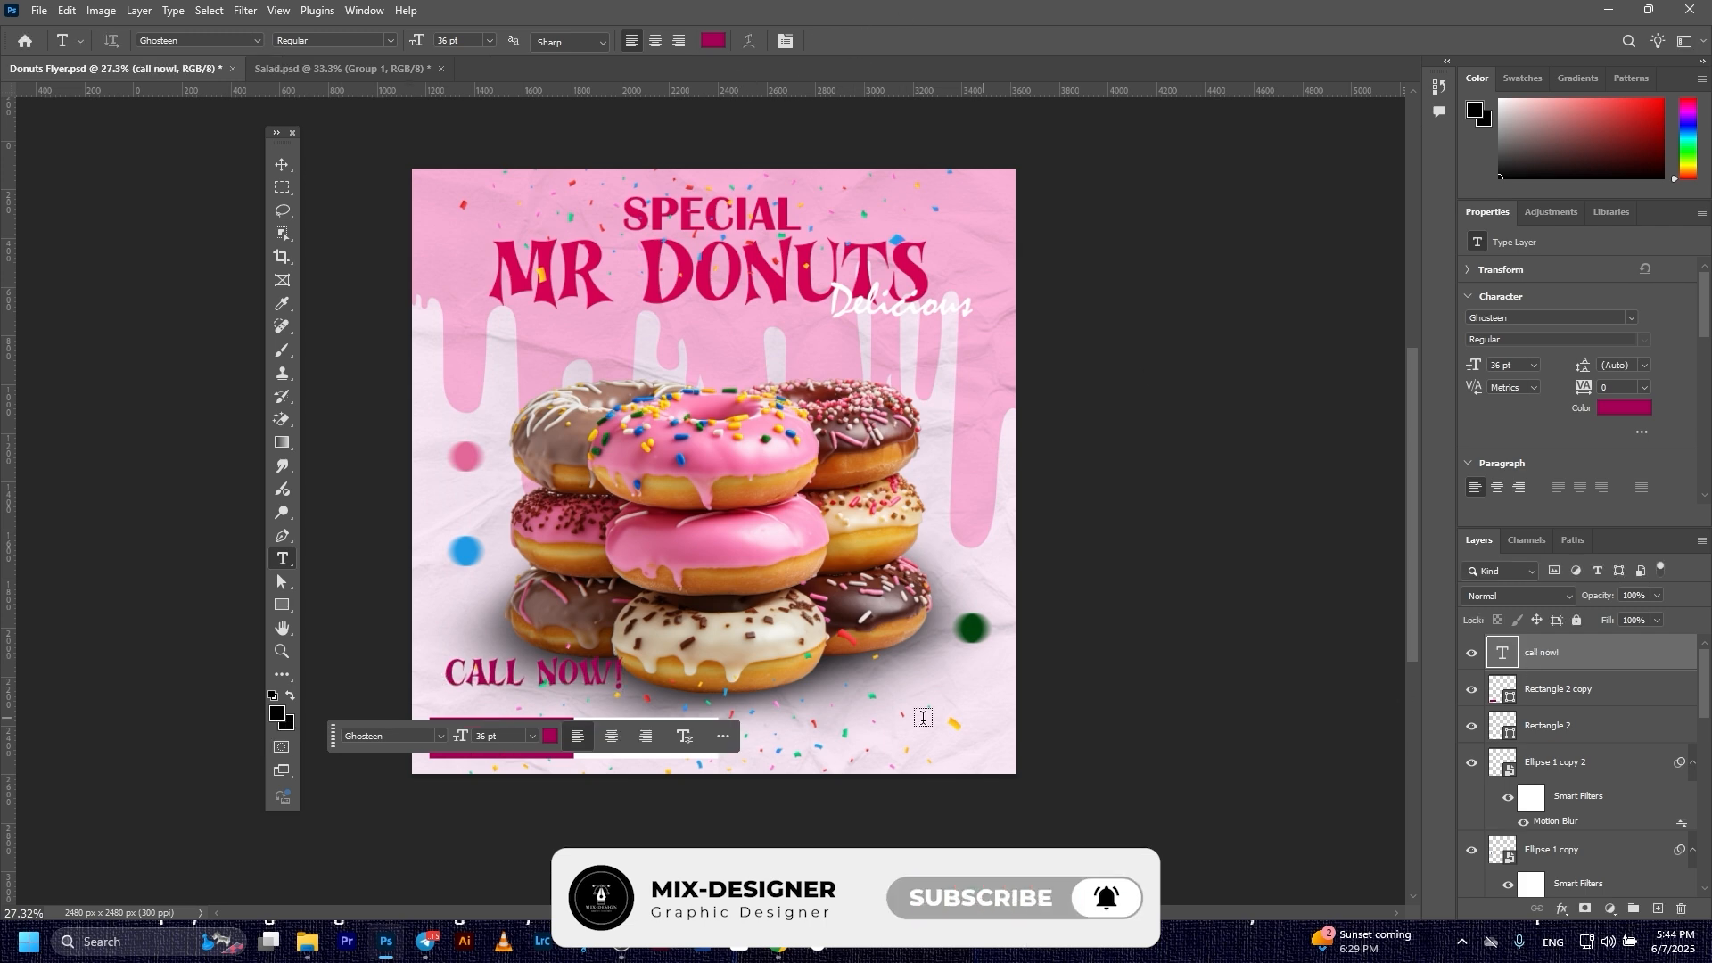
- Change the call-to-action text's font to Britannic Bold and capitalize it as "Call Now!"
left_click(1635, 318)
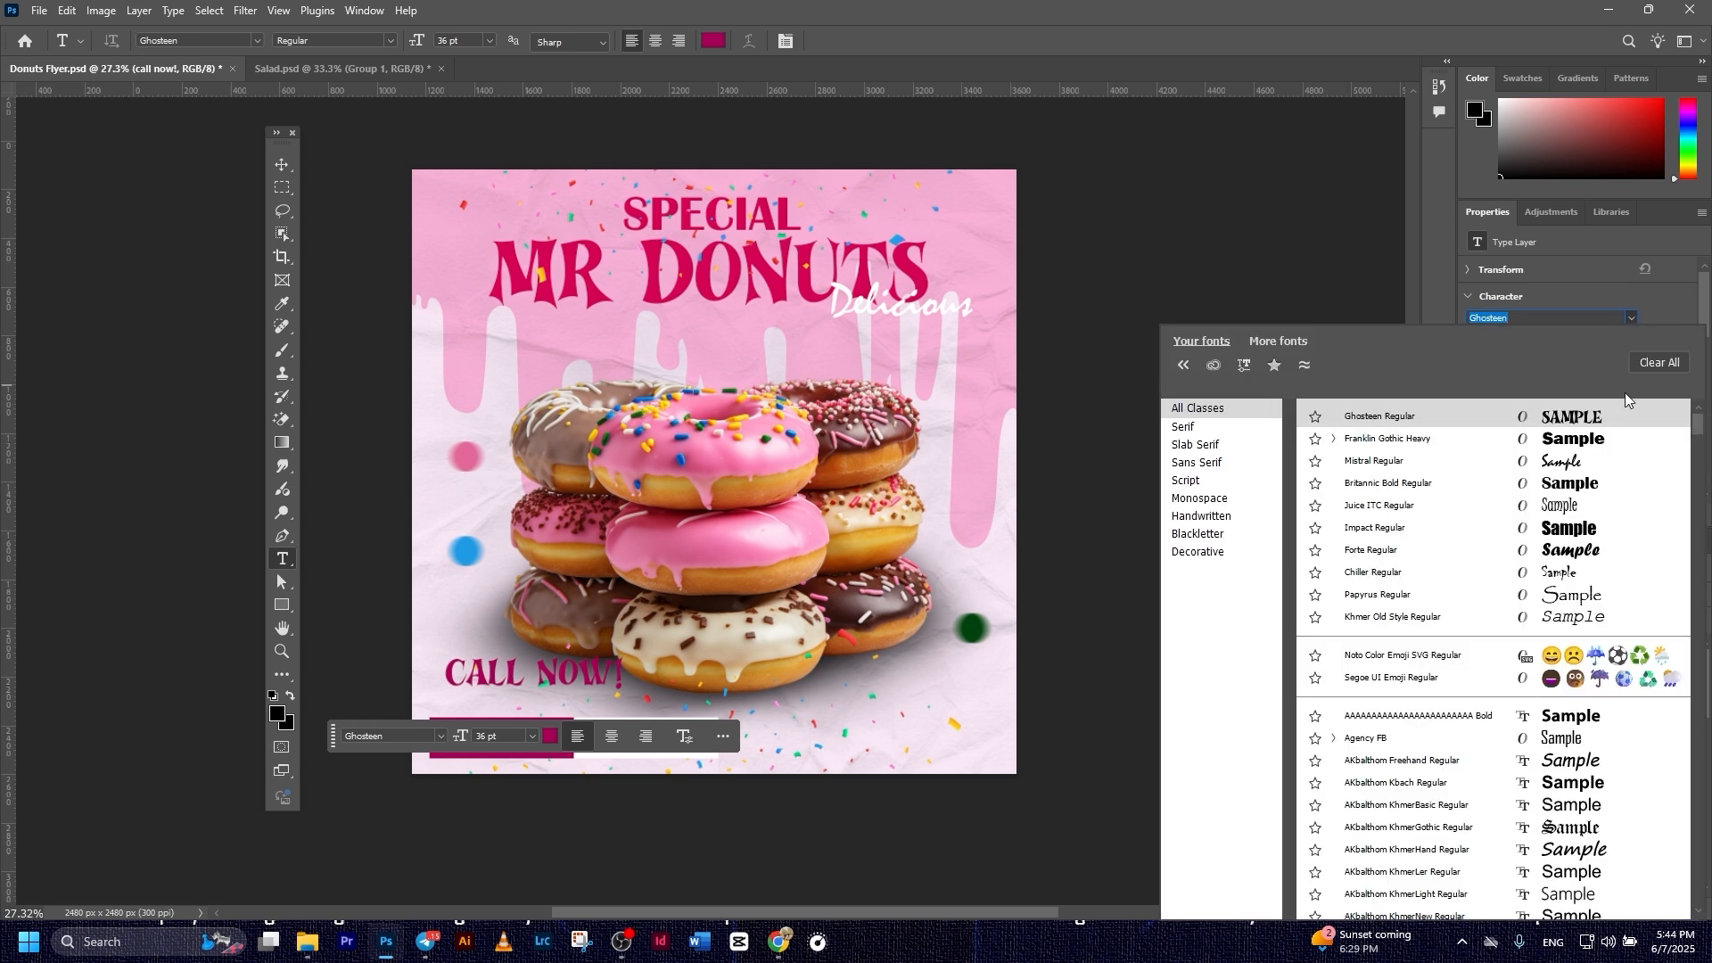
left_click(1555, 486)
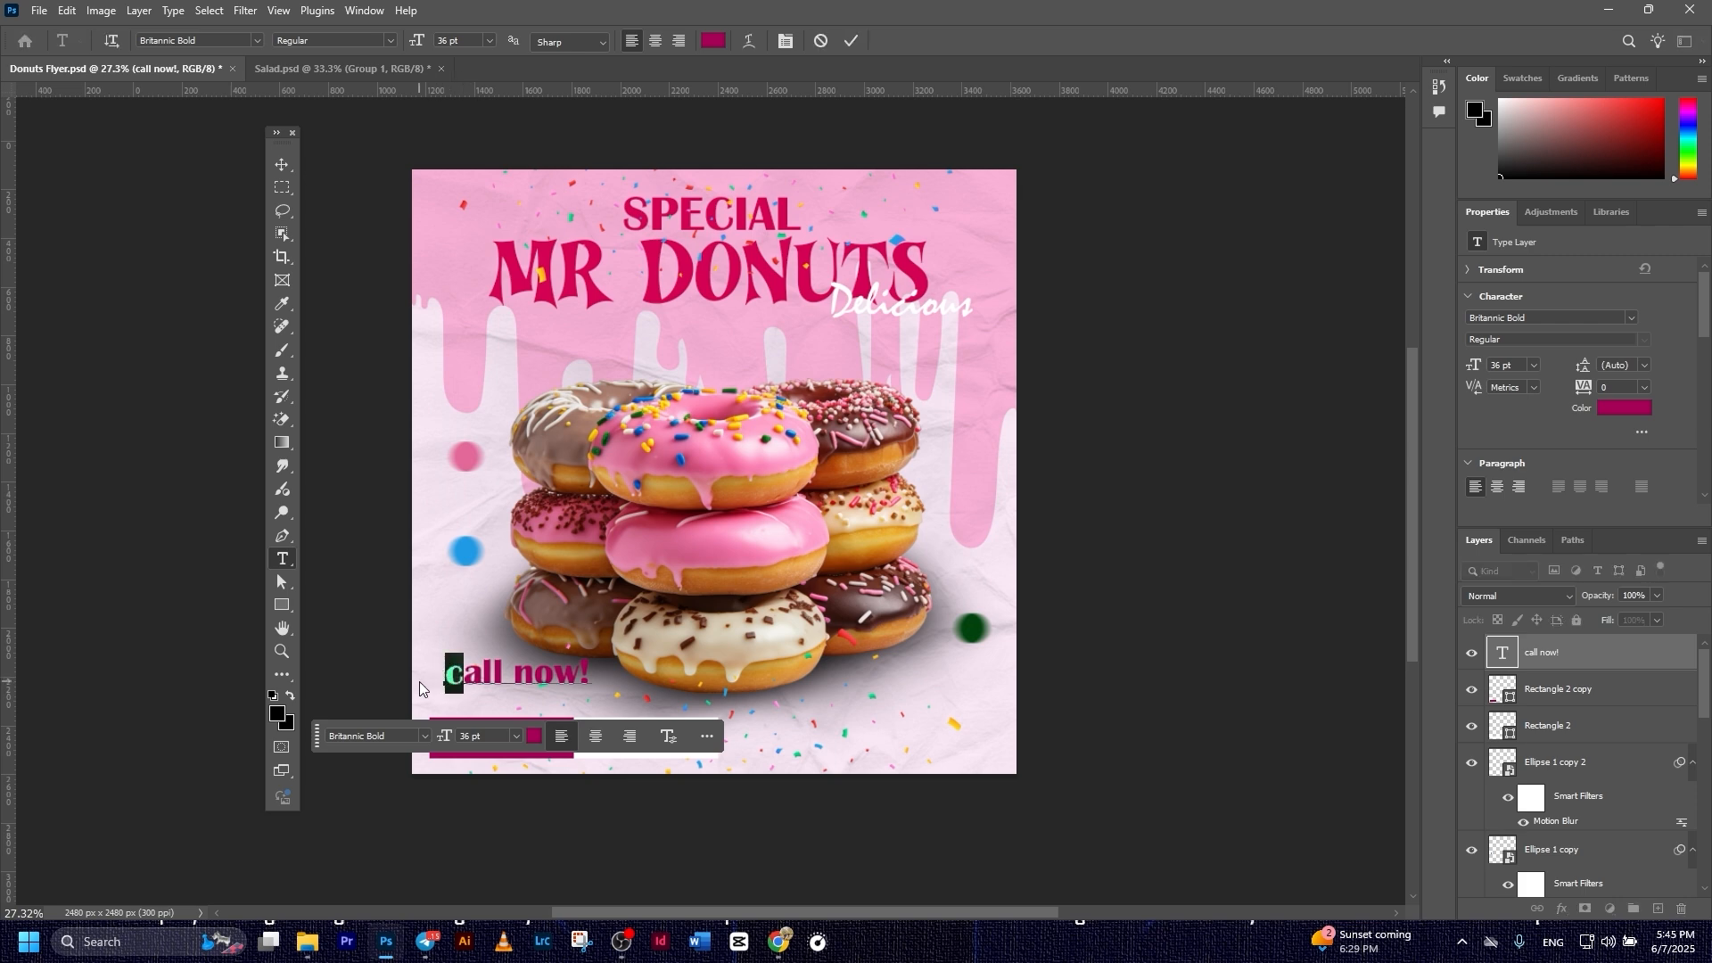
type("Call N")
left_click(848, 45)
left_click(282, 164)
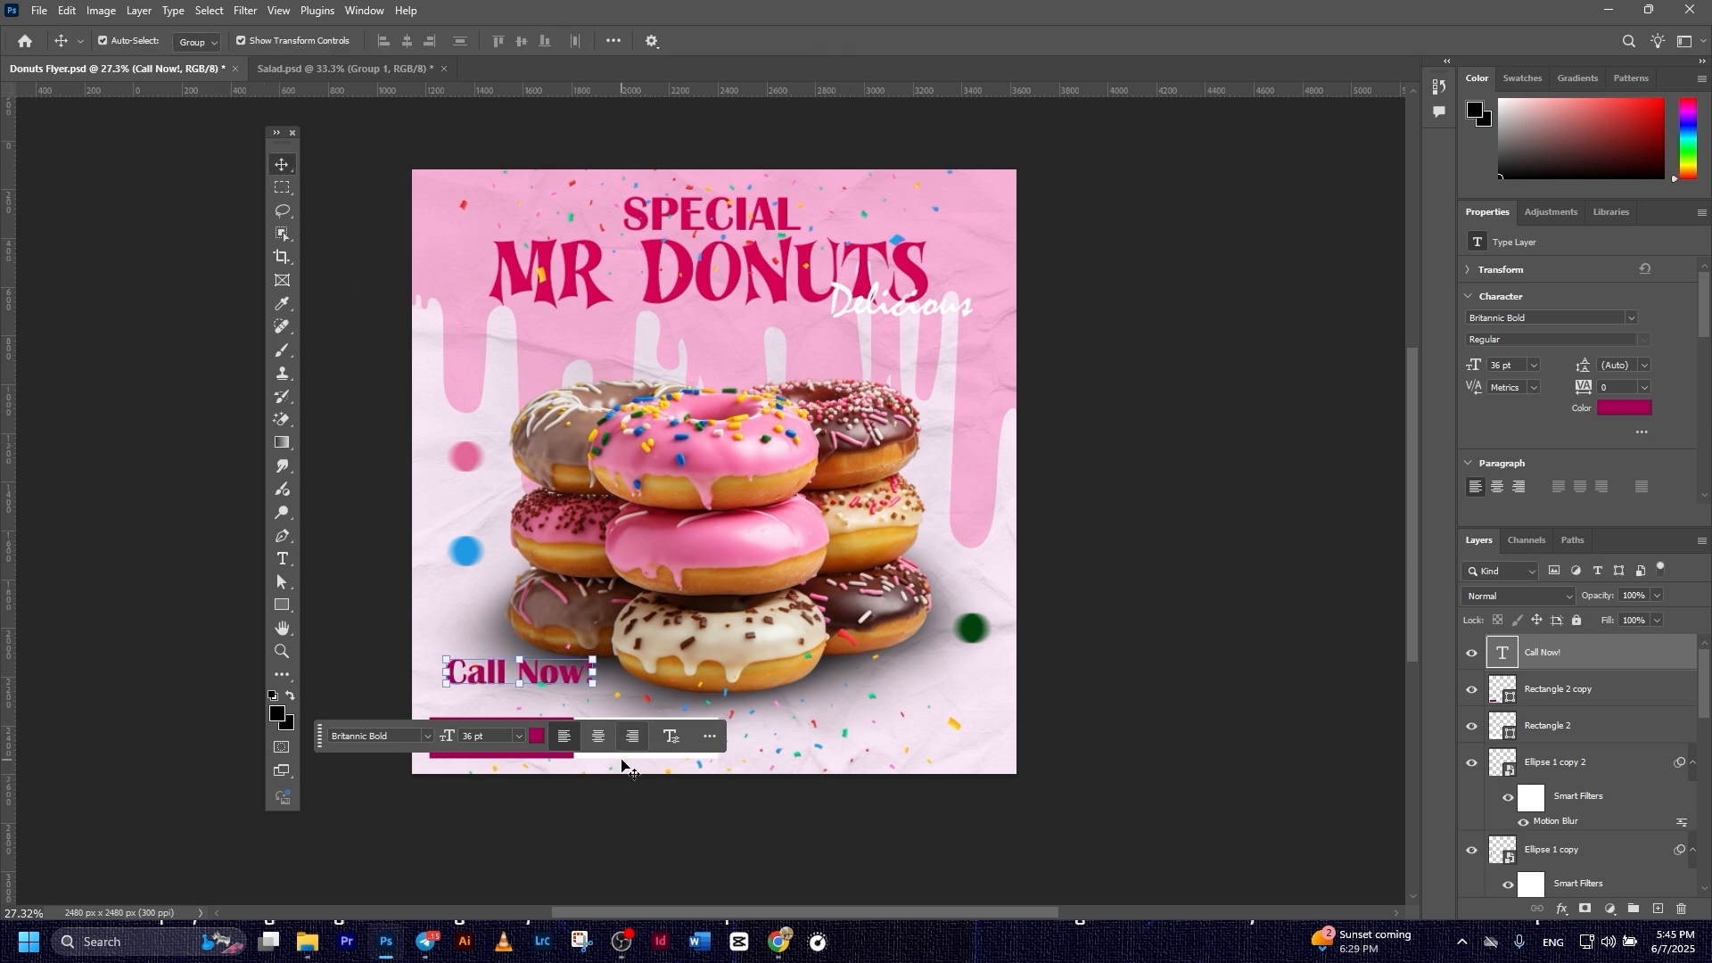
- Recolor the "Call Now!" text to white (#ffffff)
left_click(538, 738)
left_click_drag(1217, 633, 1130, 601)
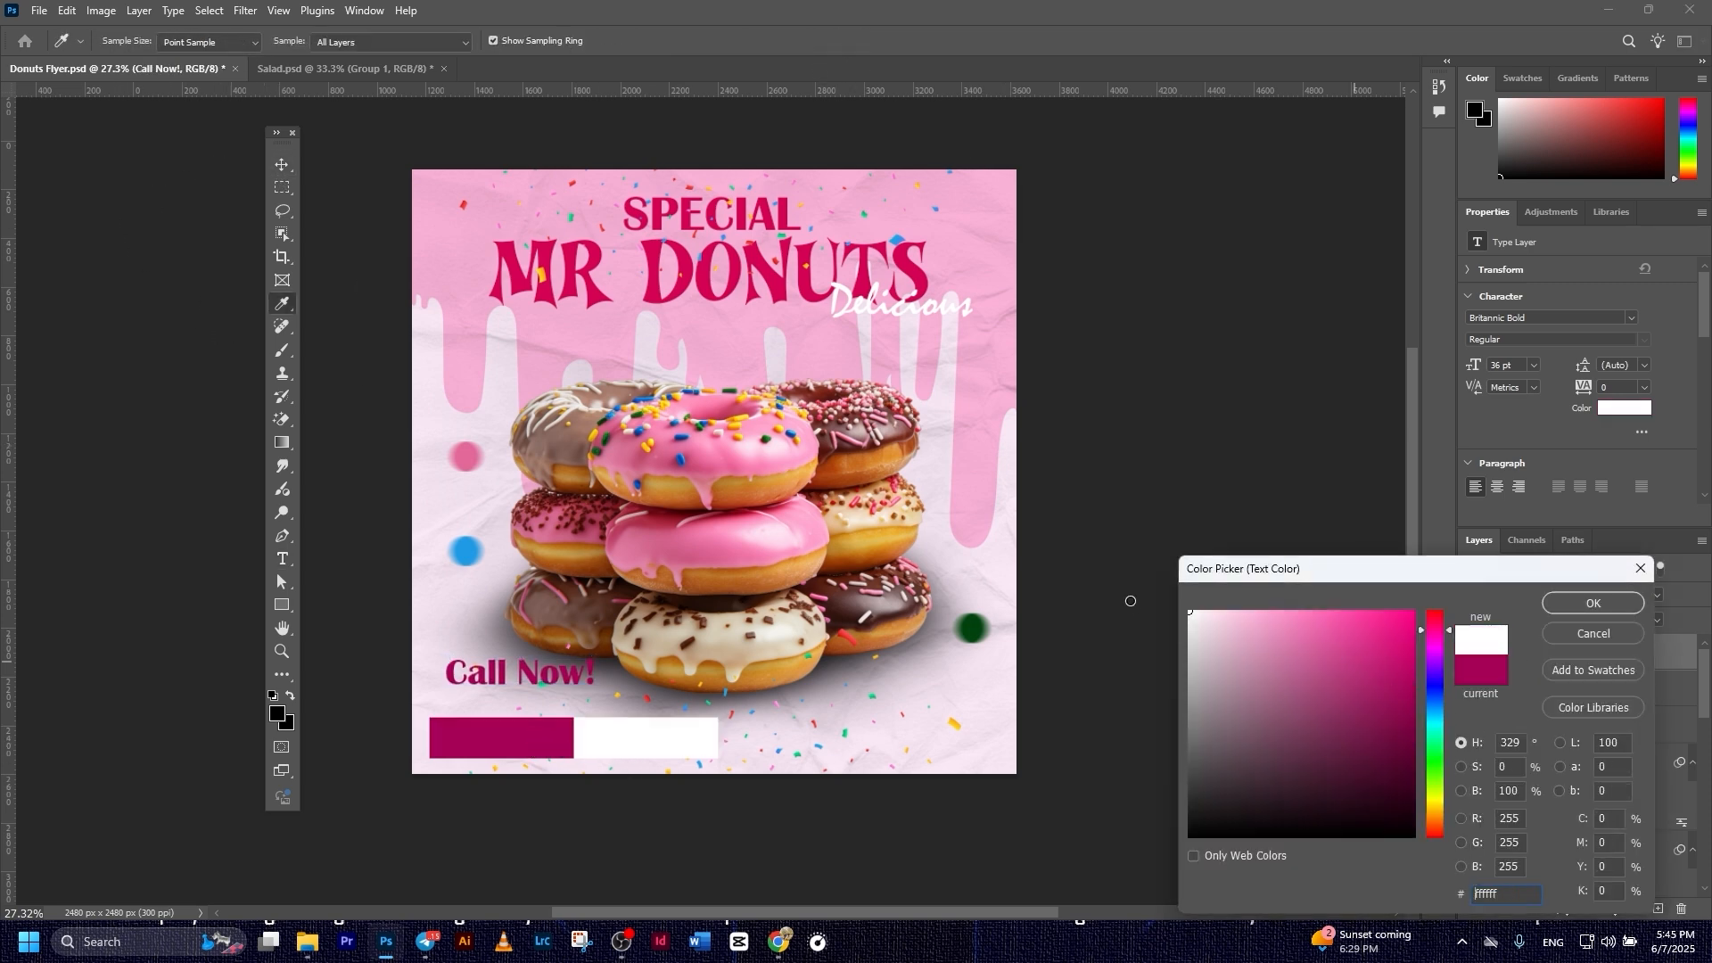
left_click(1604, 607)
- Move "Call Now!" onto the magenta rectangle, scale it to about 81% and center it there
left_click_drag(565, 671, 552, 740)
key("ctrl+t")
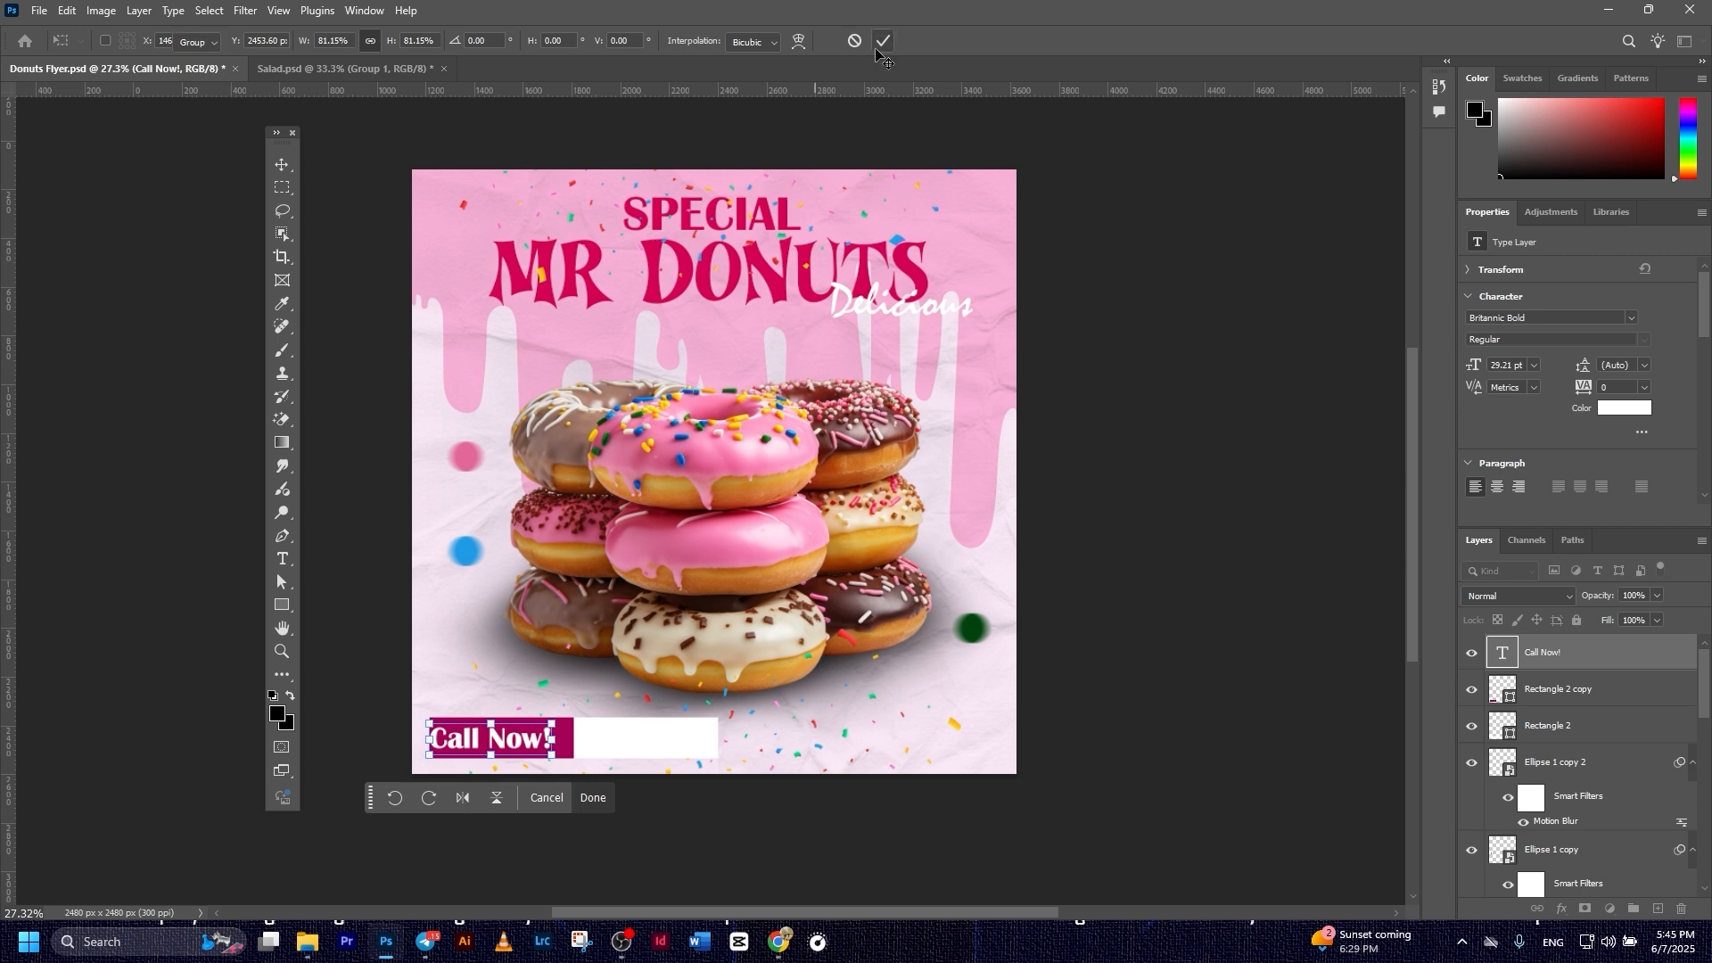
left_click(883, 40)
left_click(1273, 585)
left_click_drag(535, 745, 547, 745)
left_click(1261, 628)
left_click(1555, 653)
left_click(558, 747, "shift")
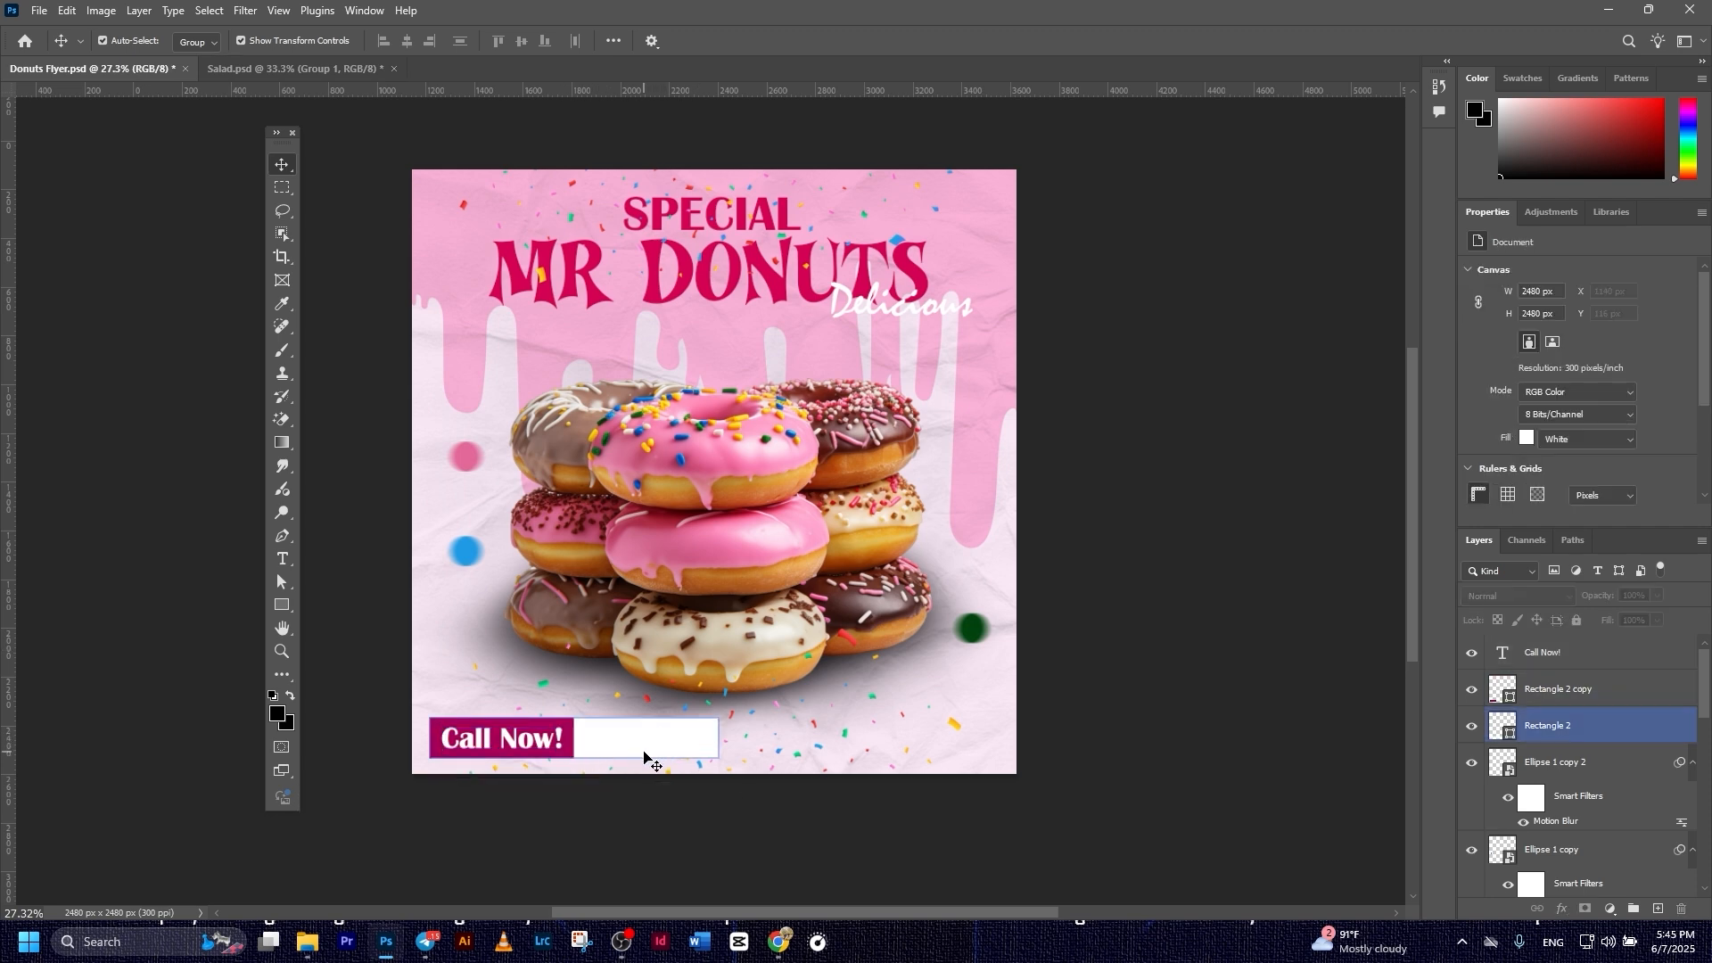
left_click(515, 740)
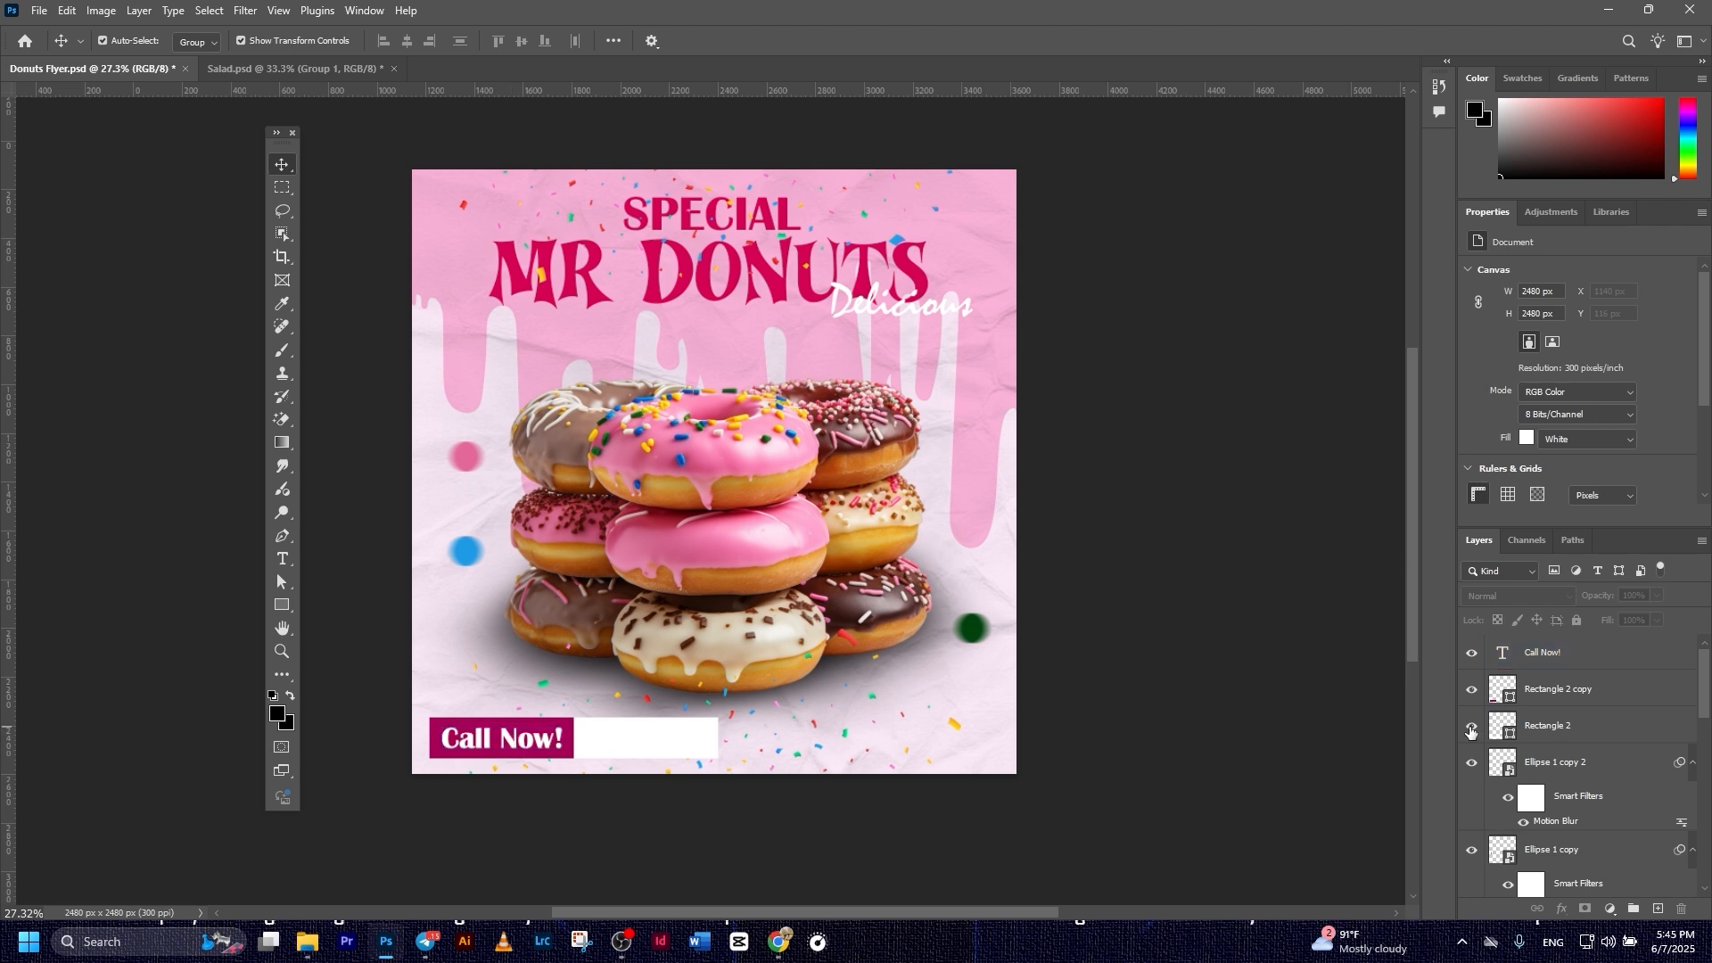
- Duplicate the "Call Now!" text onto the white rectangle and replace the copy's wording with the contact phone number
left_click(1543, 654)
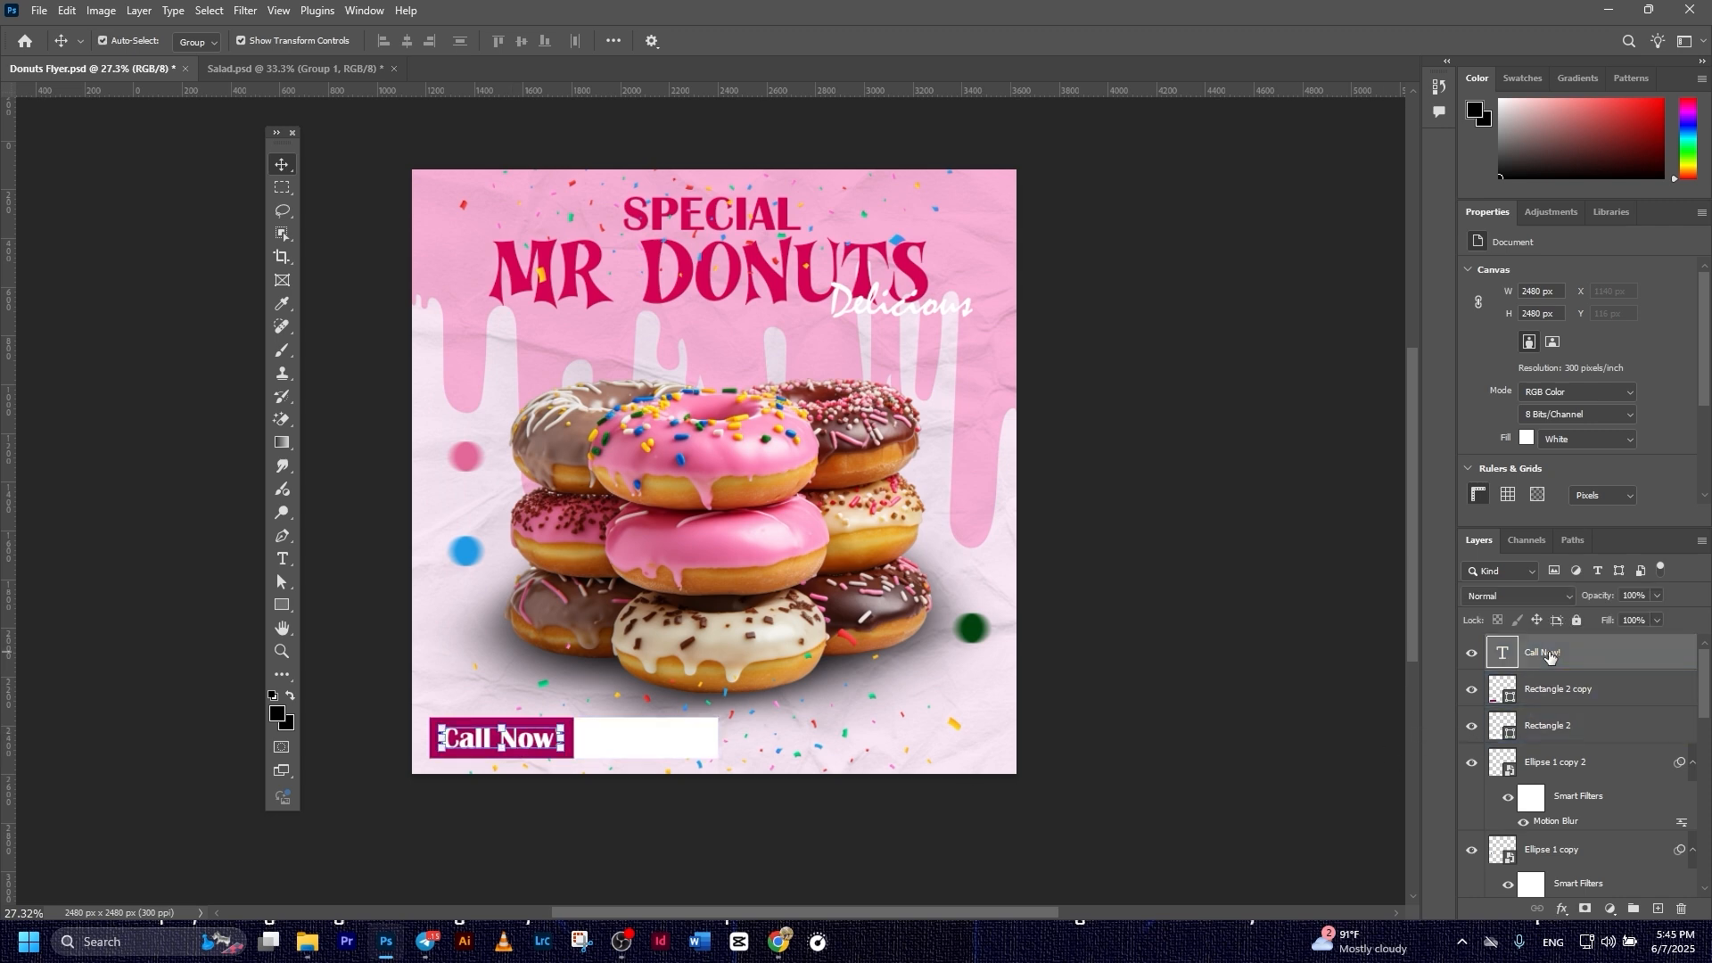
key("ctrl+j")
key("ctrl+t")
left_click_drag(534, 742, 676, 743)
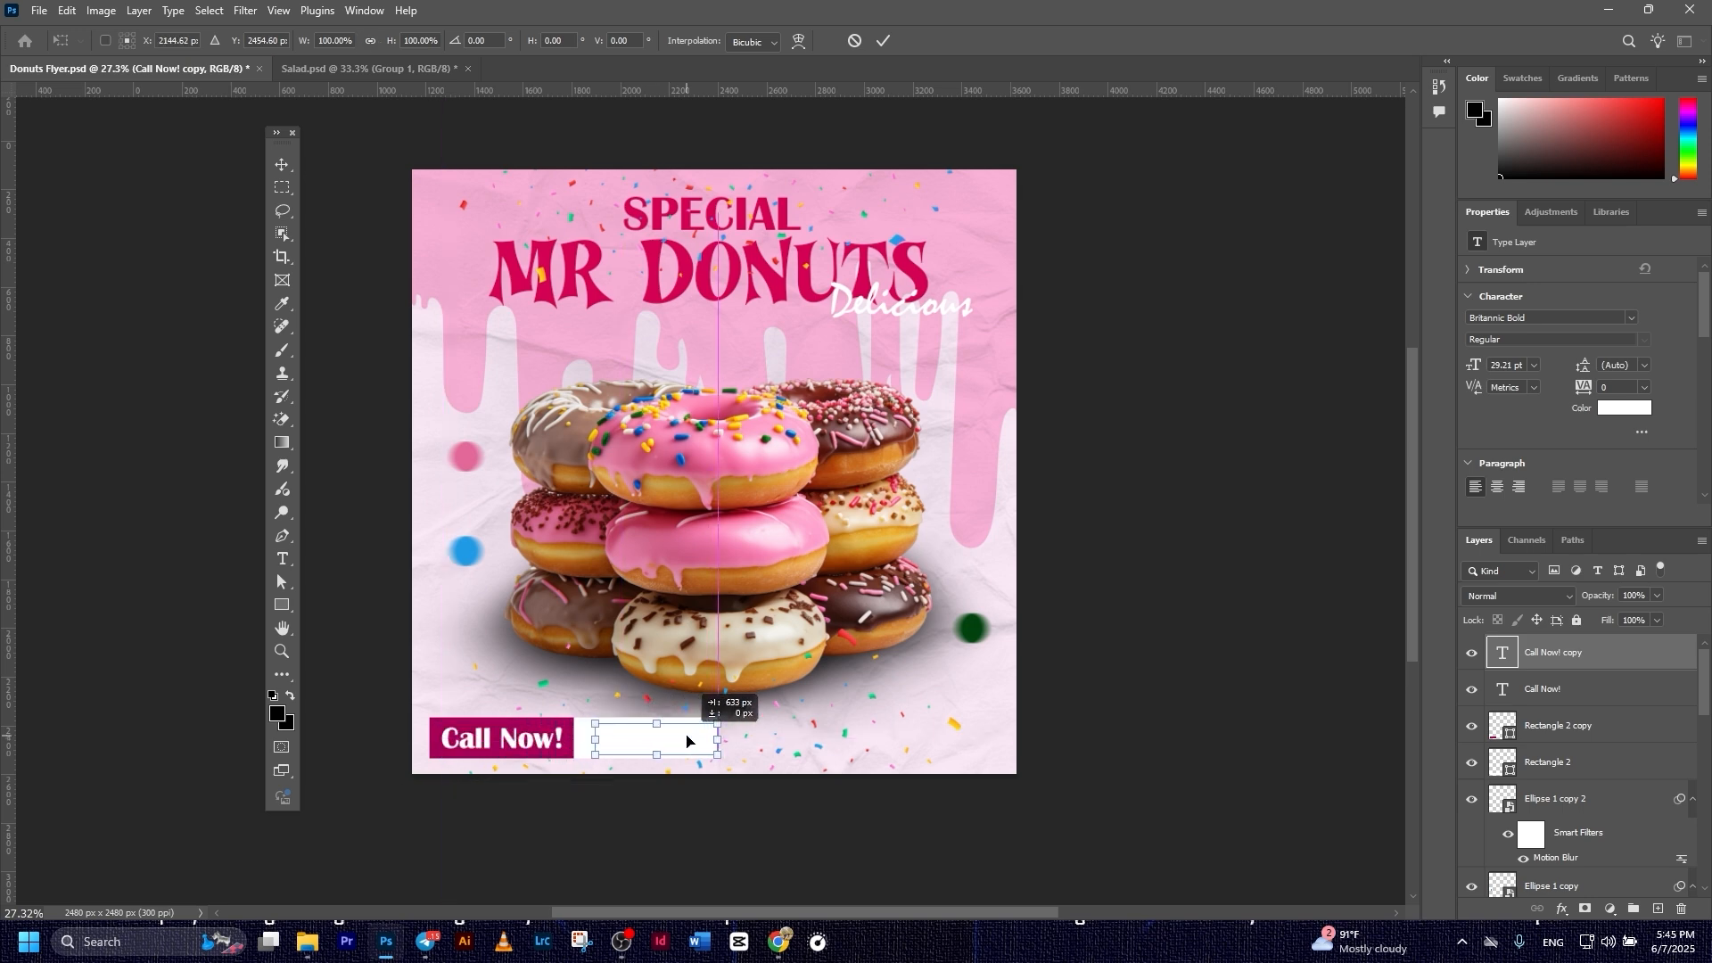
key("Return")
double_click(675, 743)
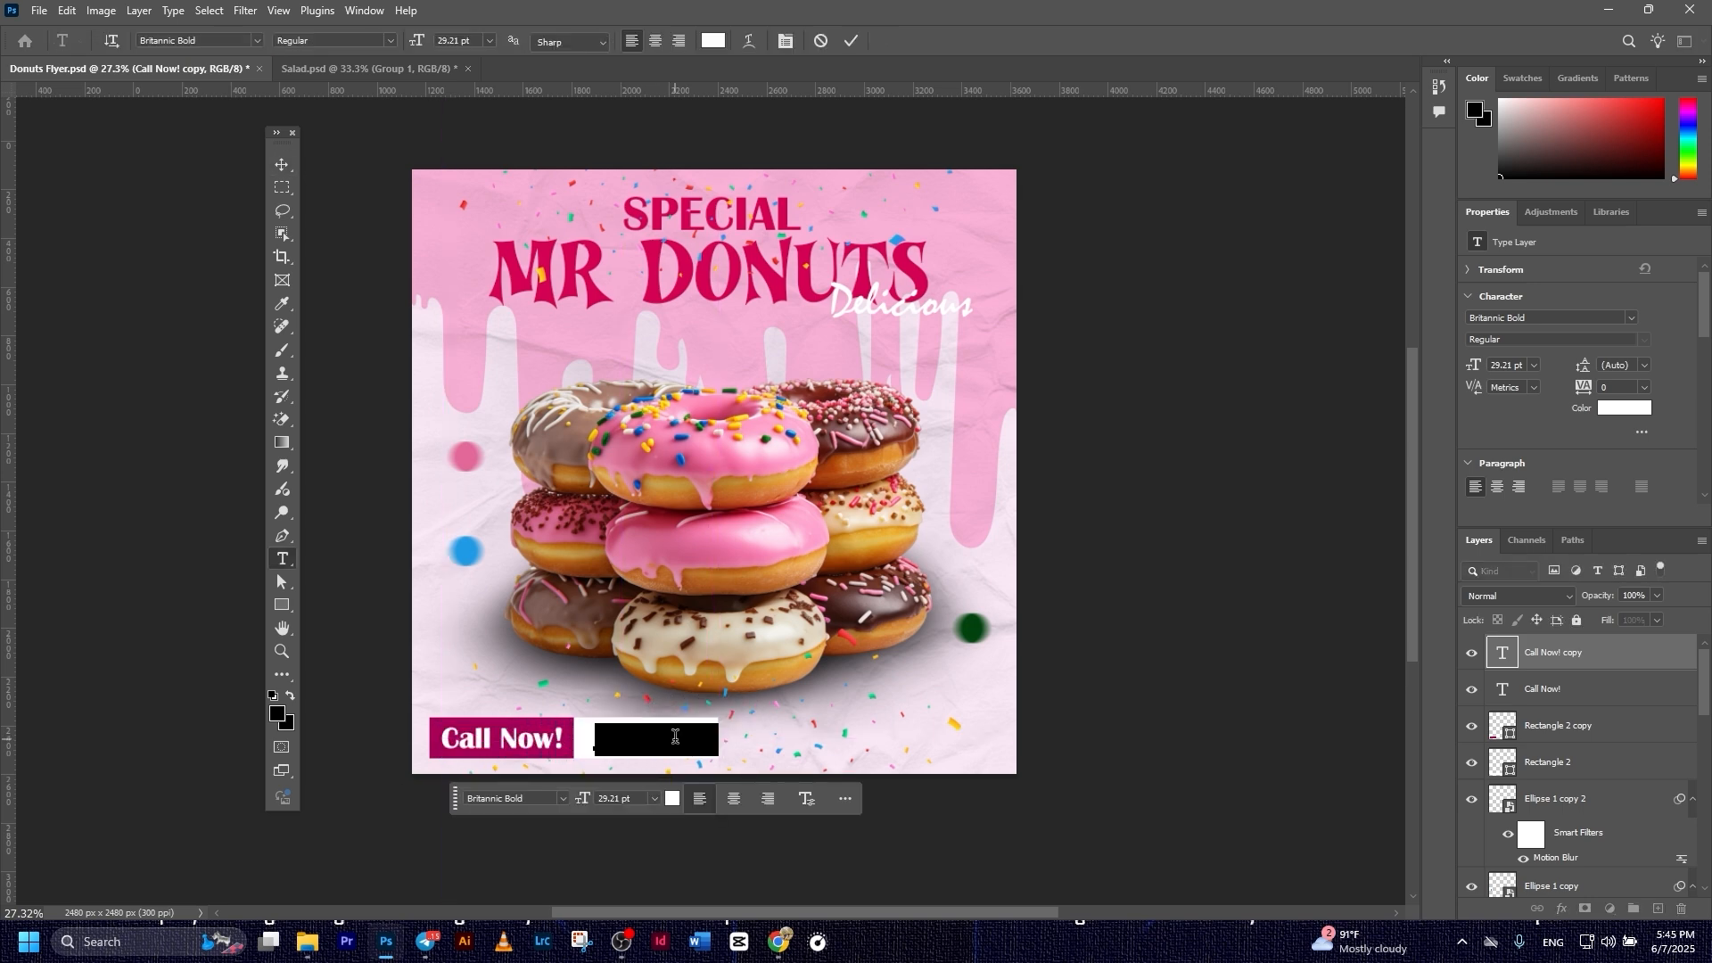
key("BackSpace")
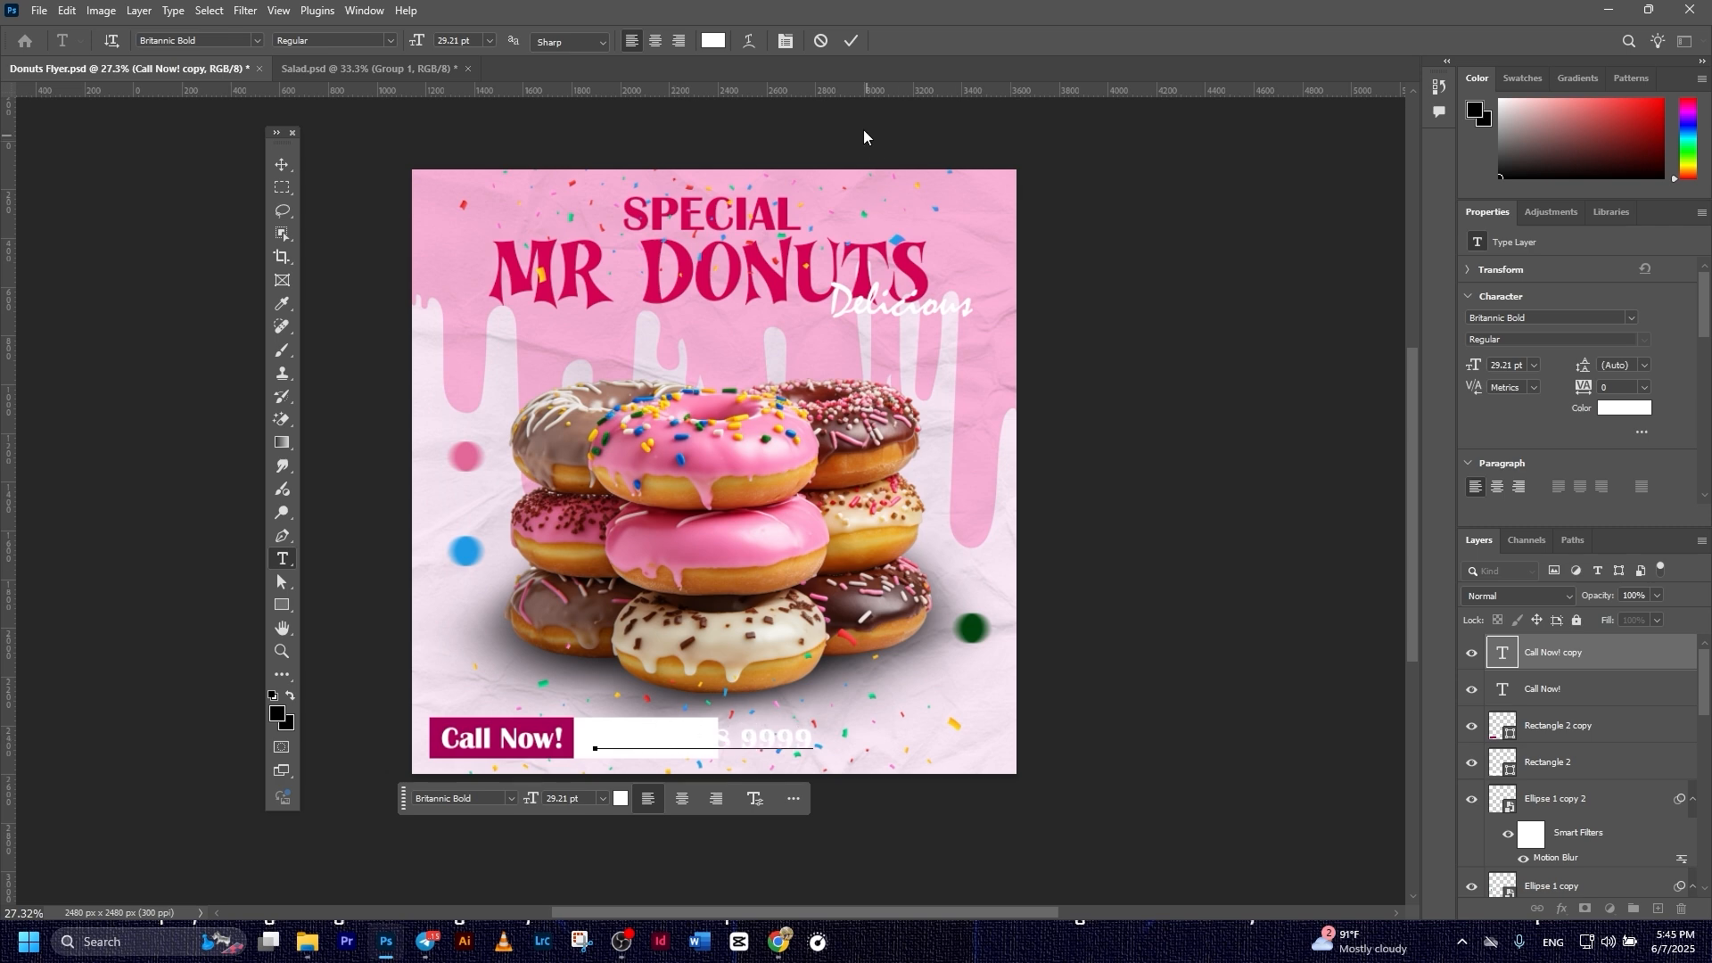
left_click(852, 50)
key("v")
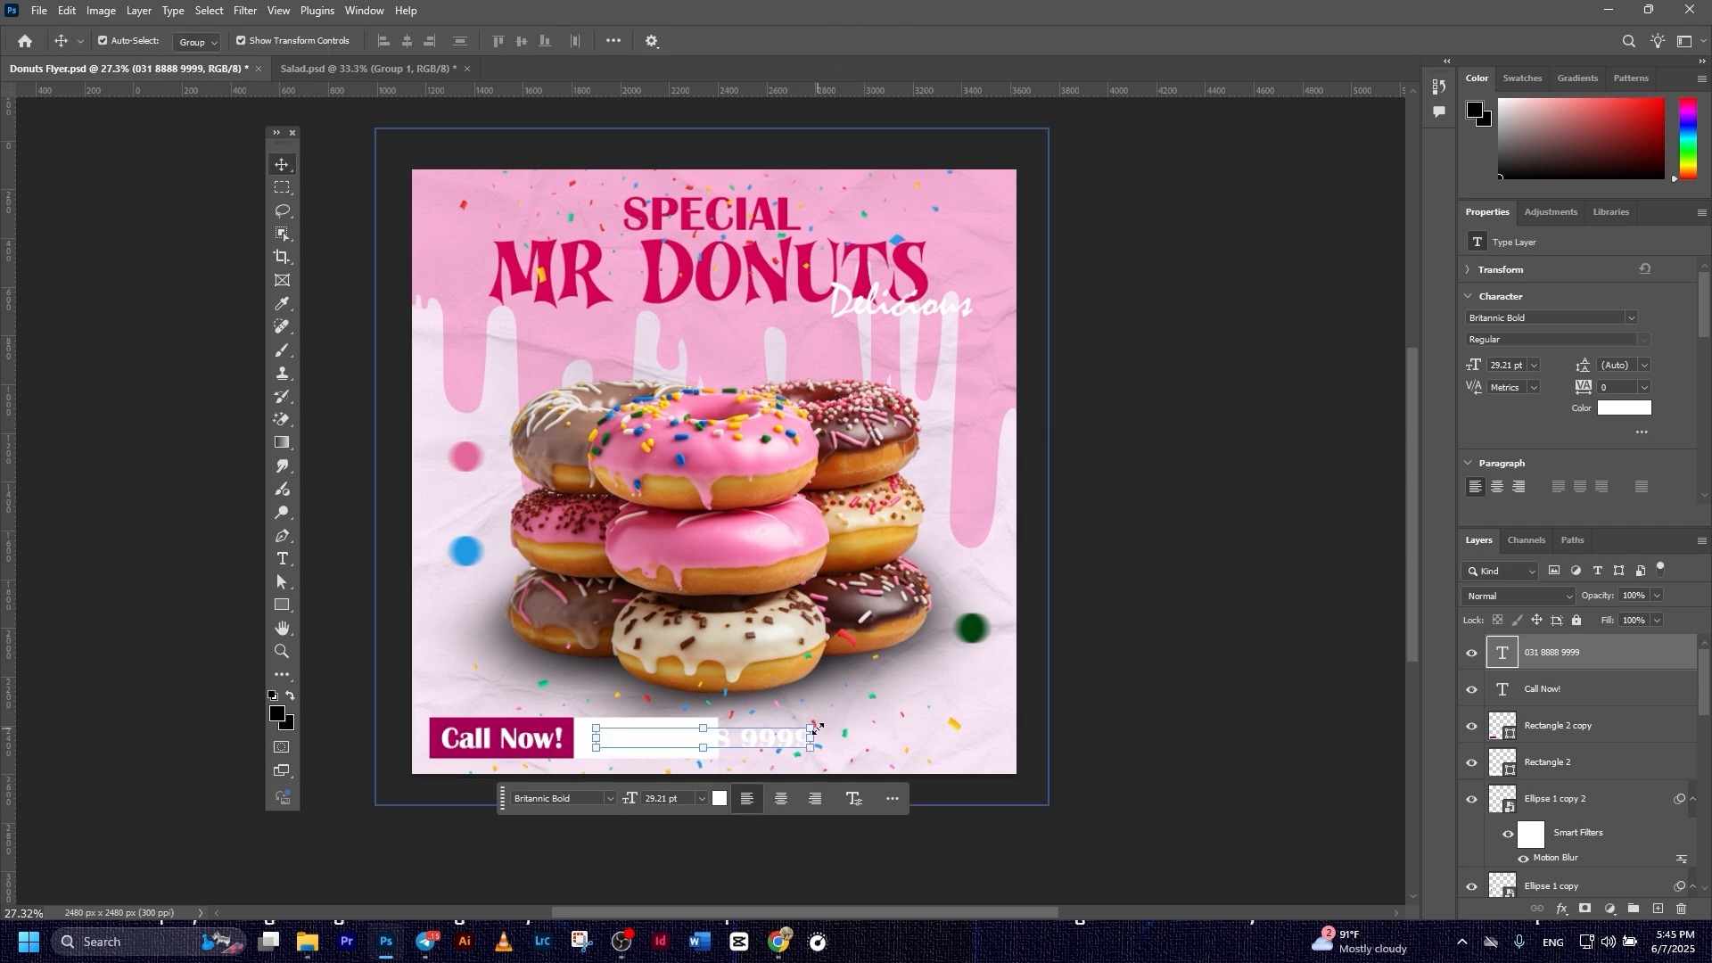
- Recolor the phone number with the magenta sampled from the bar and set its font to Ghosteen
left_click(719, 803)
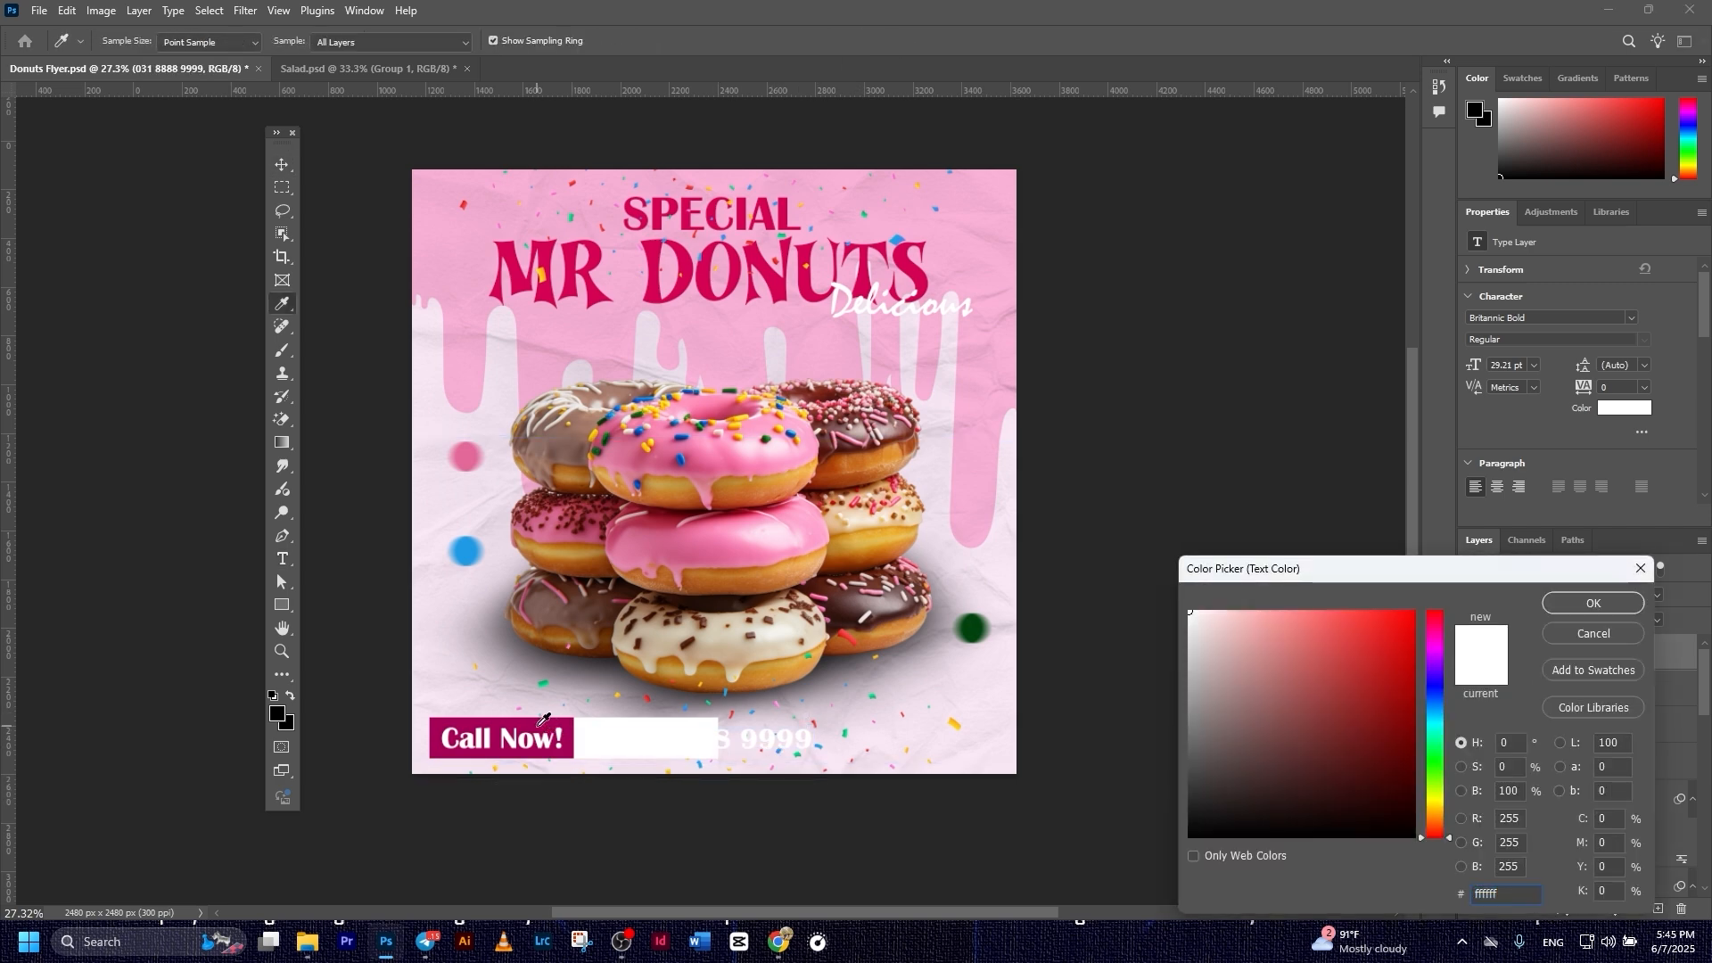
left_click(540, 723)
left_click(1592, 604)
left_click(1630, 316)
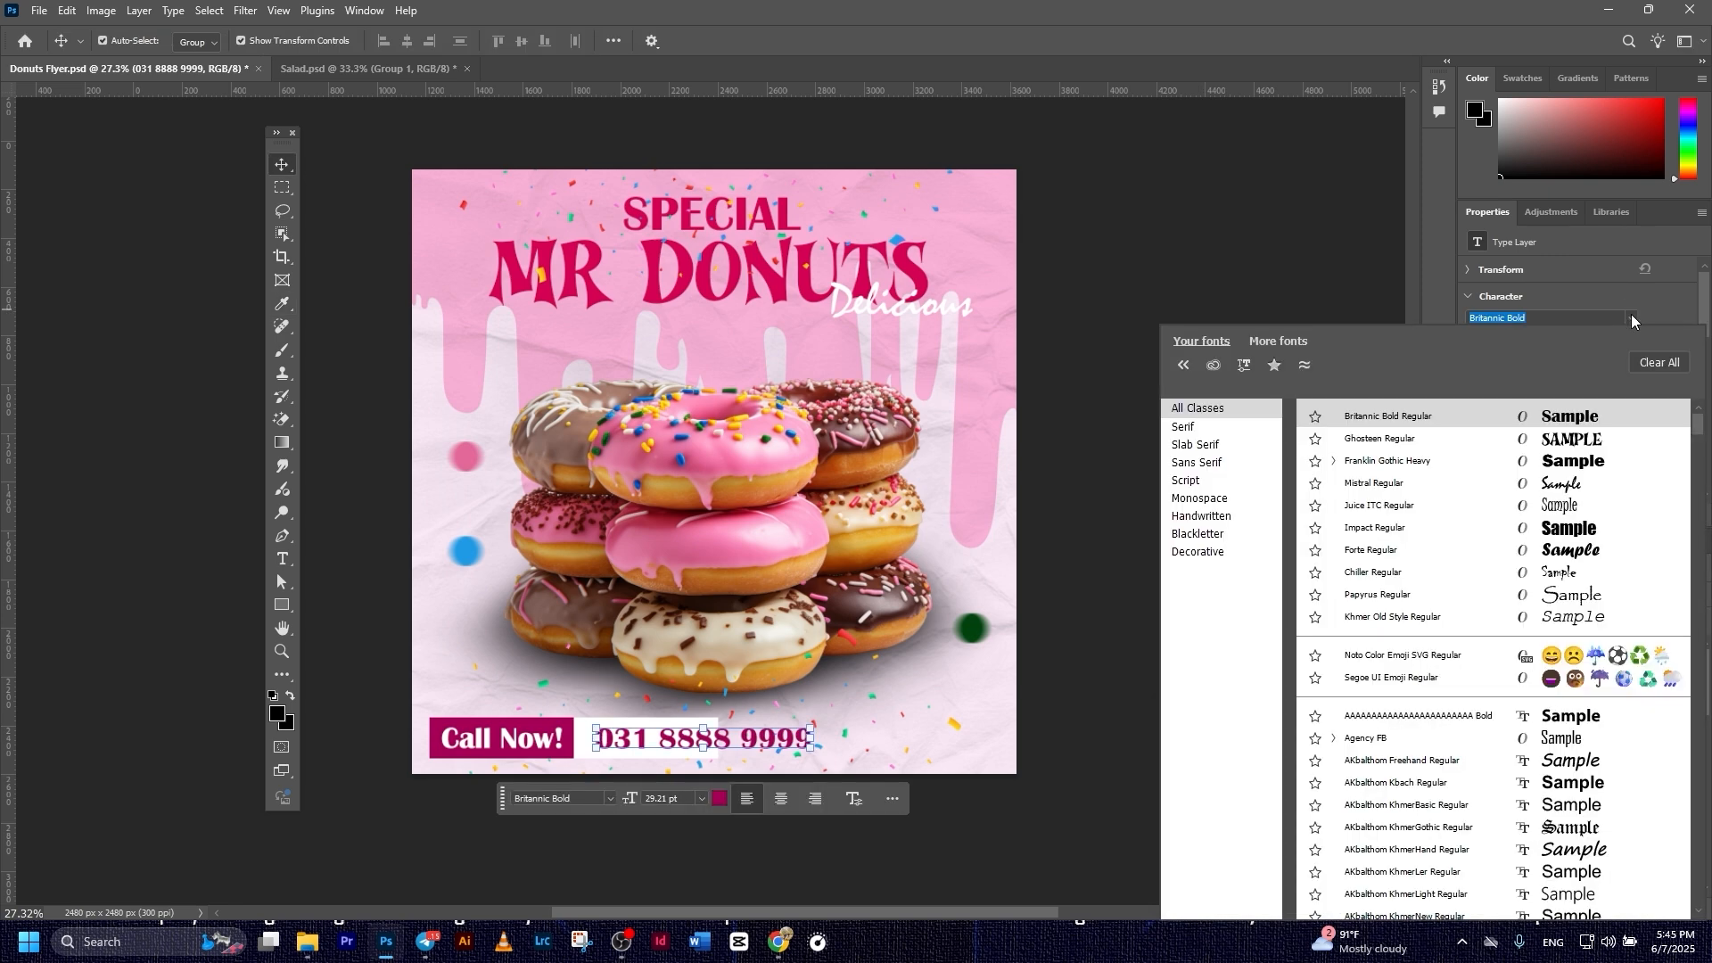
left_click(1570, 440)
- Scale the phone number down to about 21.12 pt so it fits inside the white rectangle
left_click_drag(787, 727, 698, 744)
left_click(891, 42)
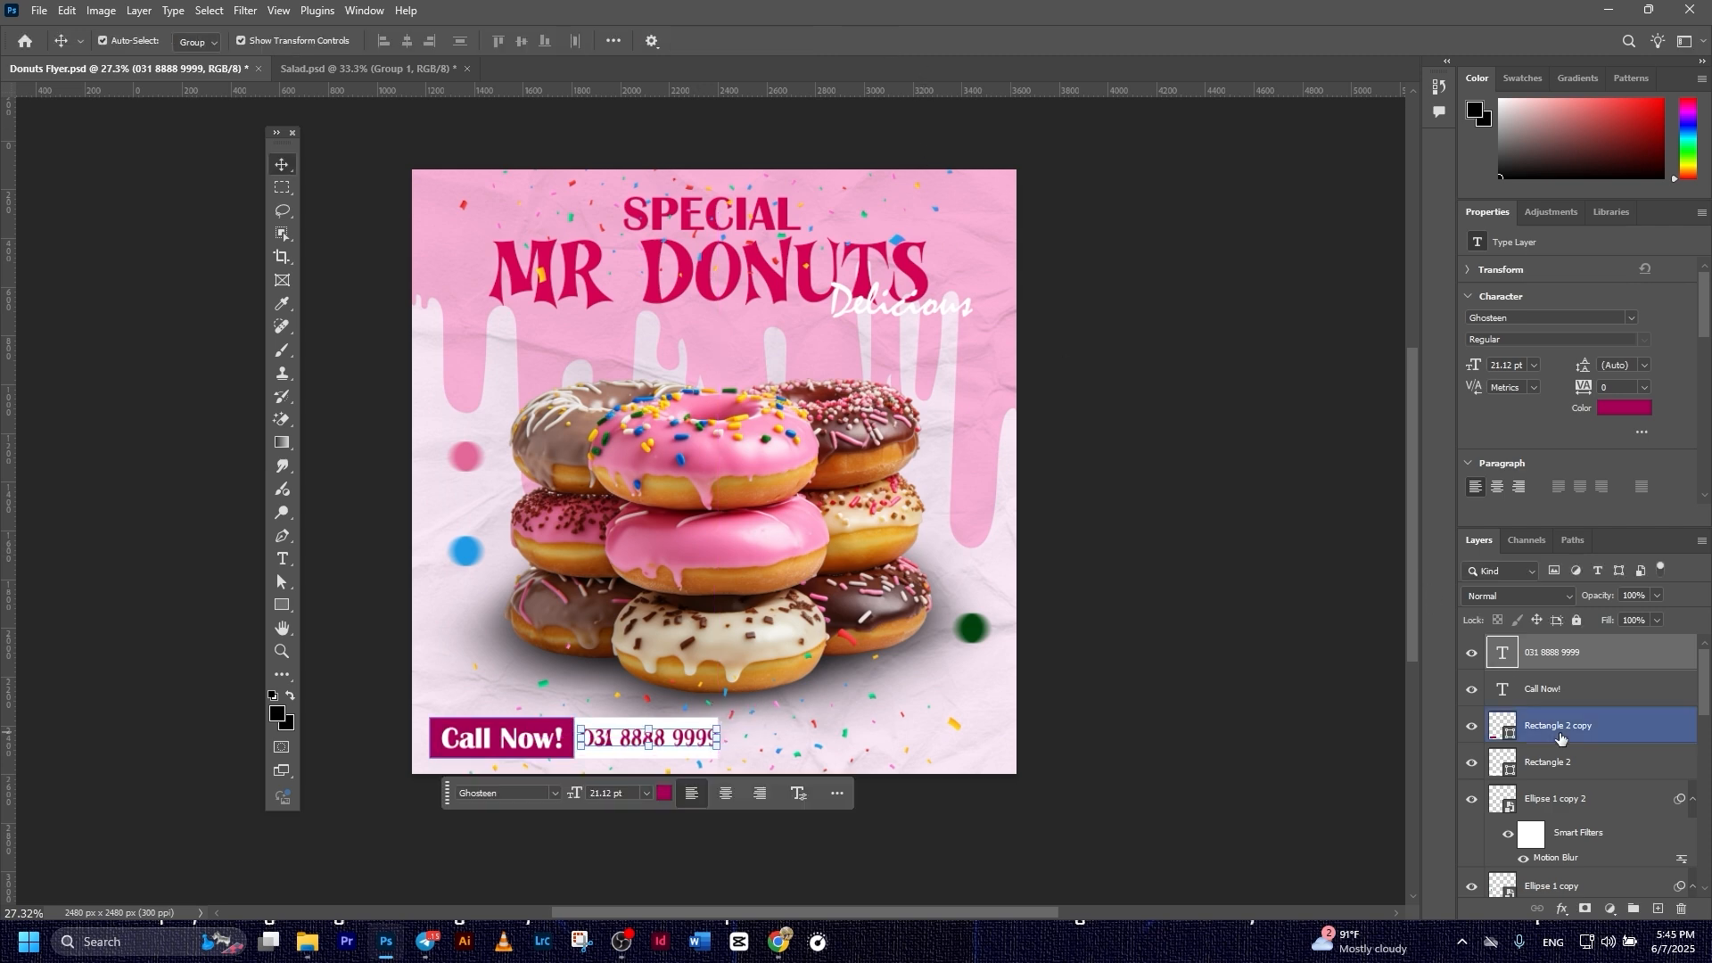
left_click(1254, 719)
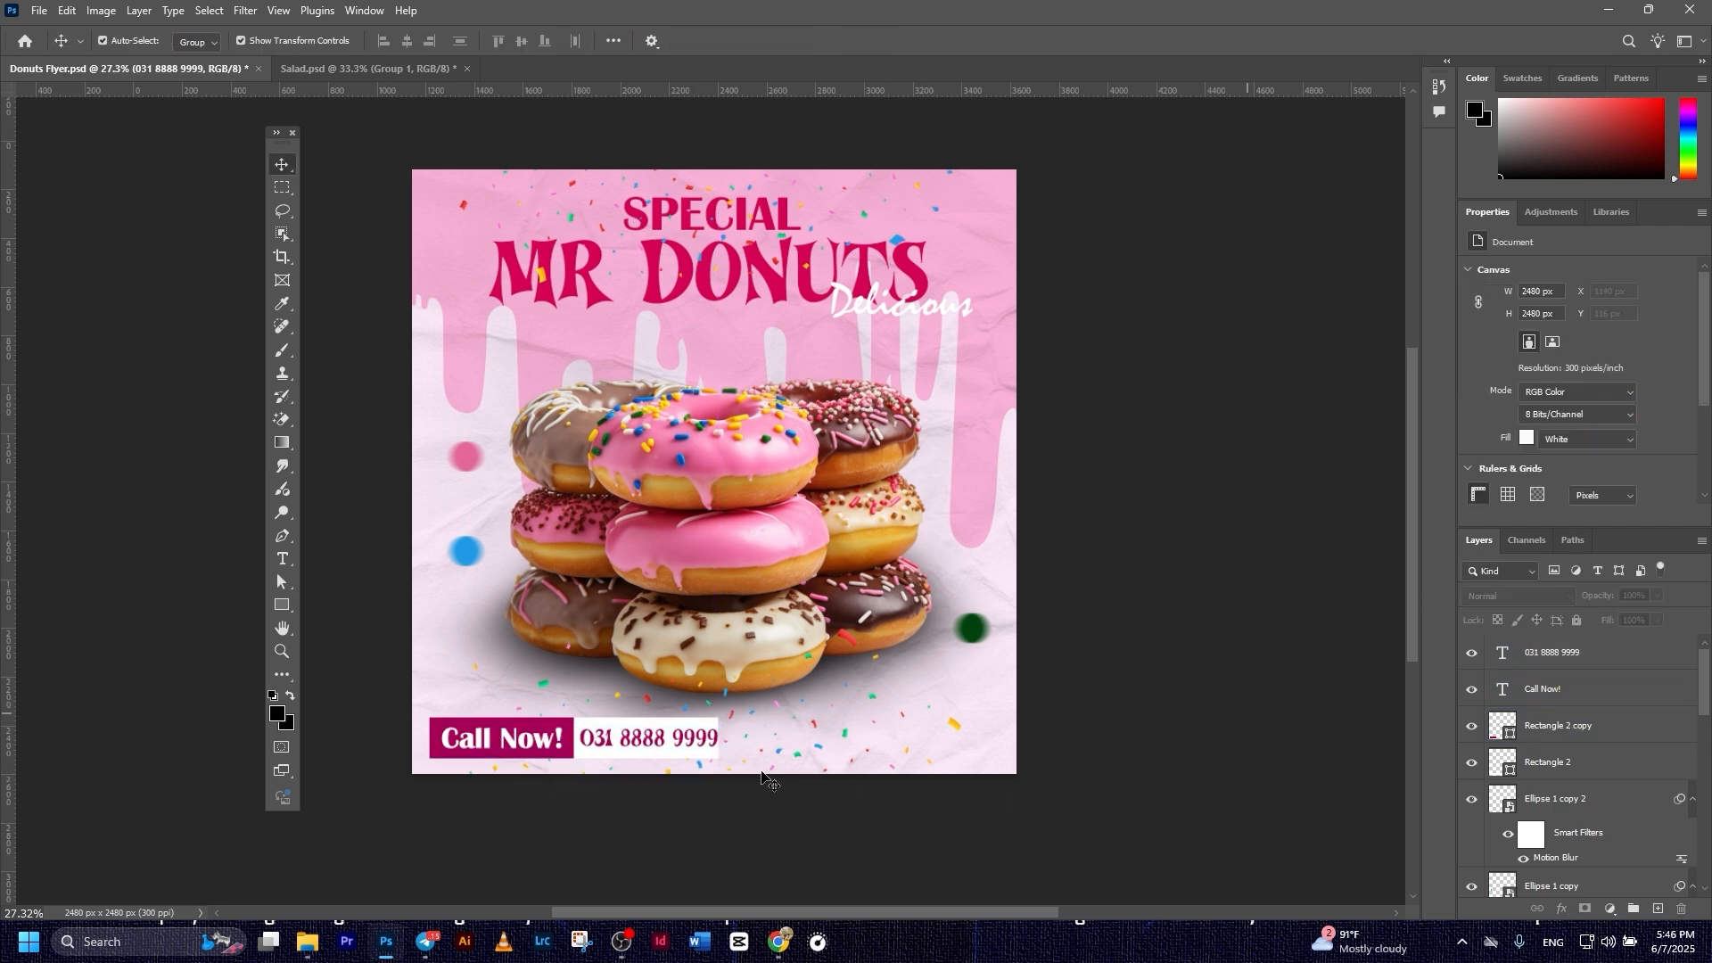
- Widen the white rectangle to about 1287 px and center the phone number in its visible part
left_click(709, 758)
left_click_drag(717, 736, 677, 748)
left_click(874, 42)
key("v")
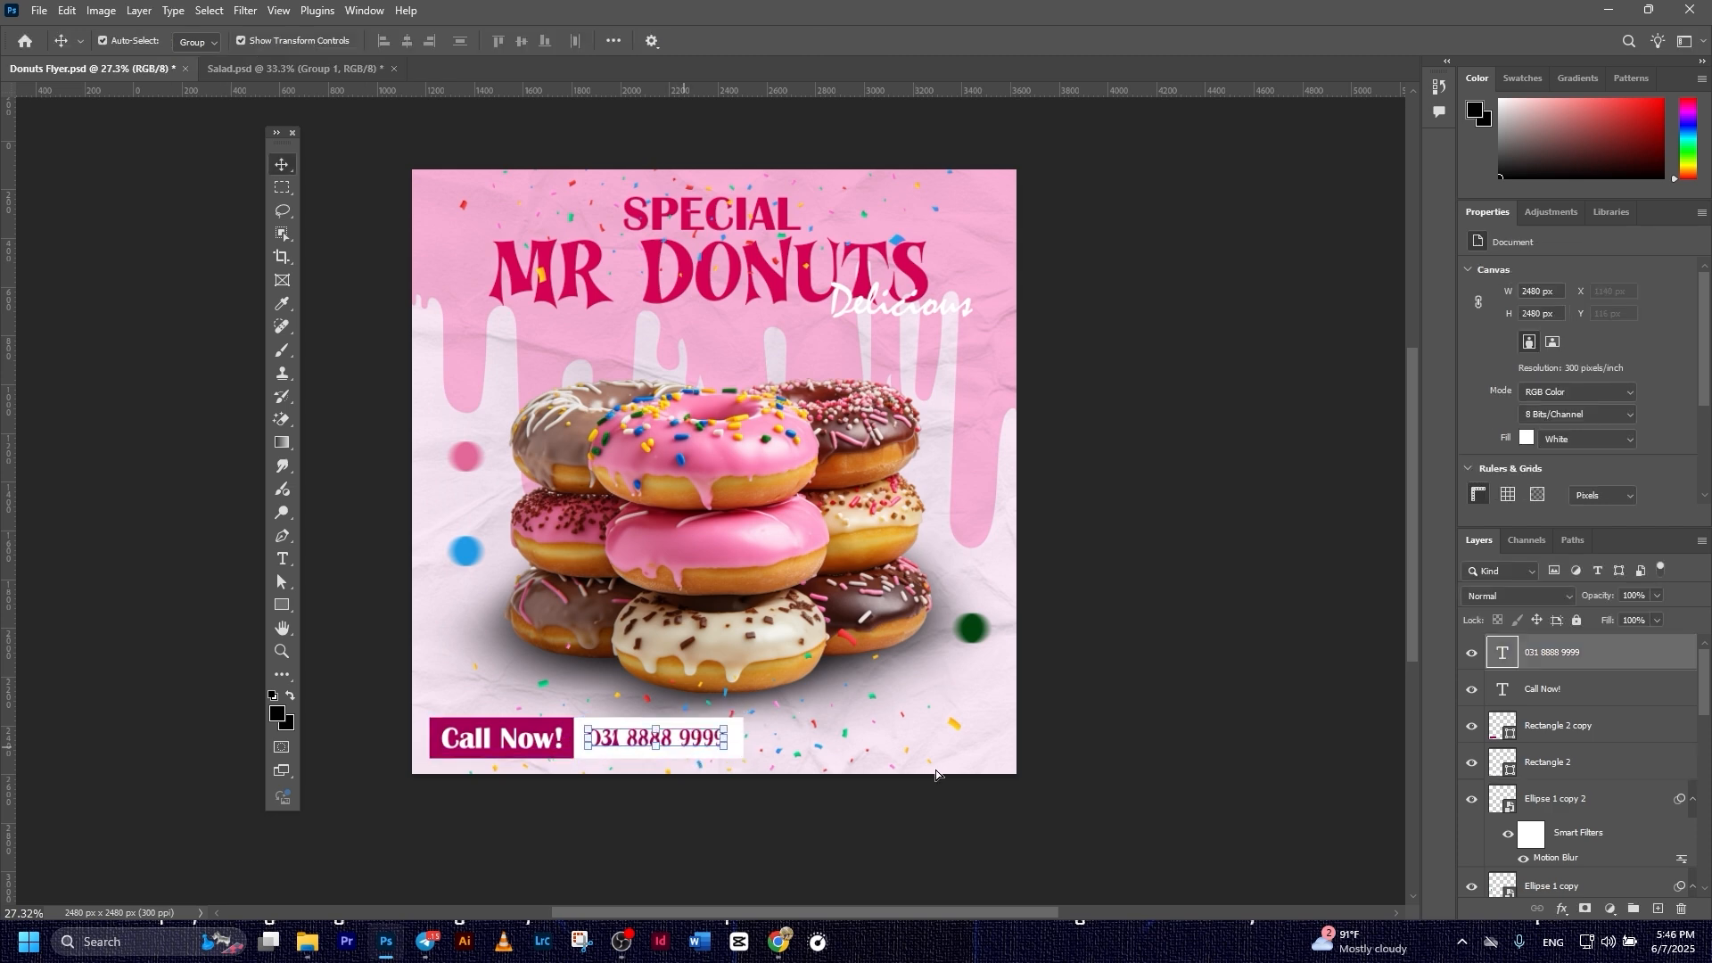
left_click(1223, 699)
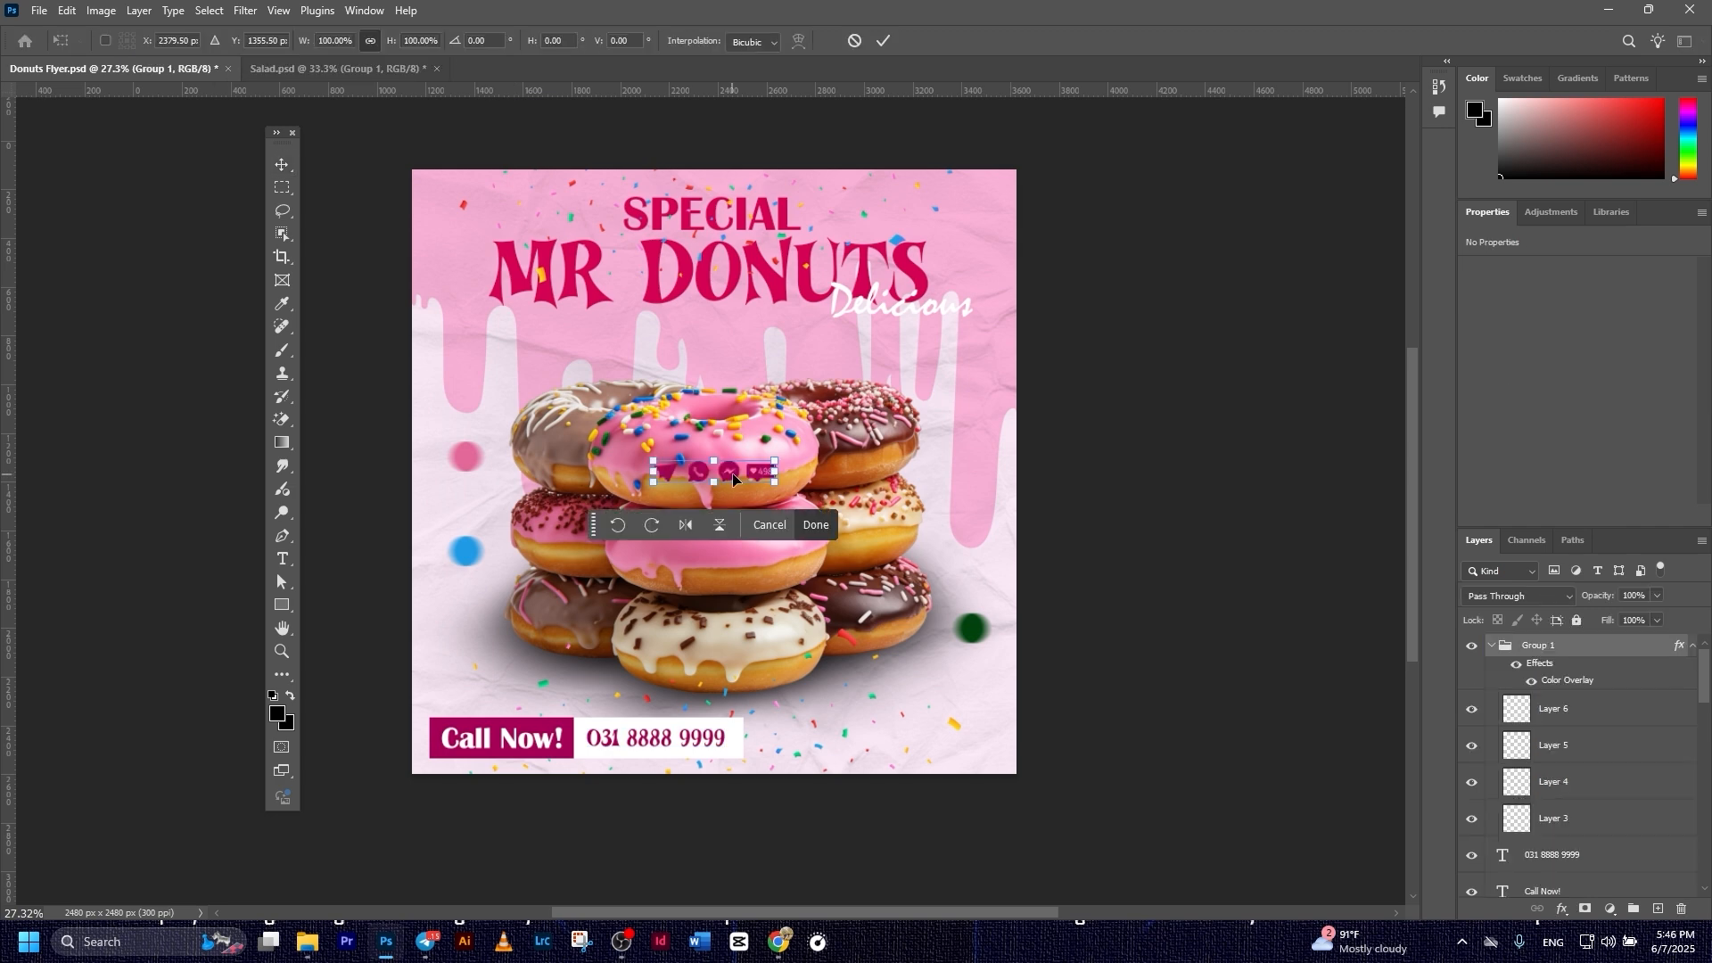
- Move the group of magenta social media icons to the flyer's lower right area, beside the phone bar
left_click_drag(733, 474, 896, 736)
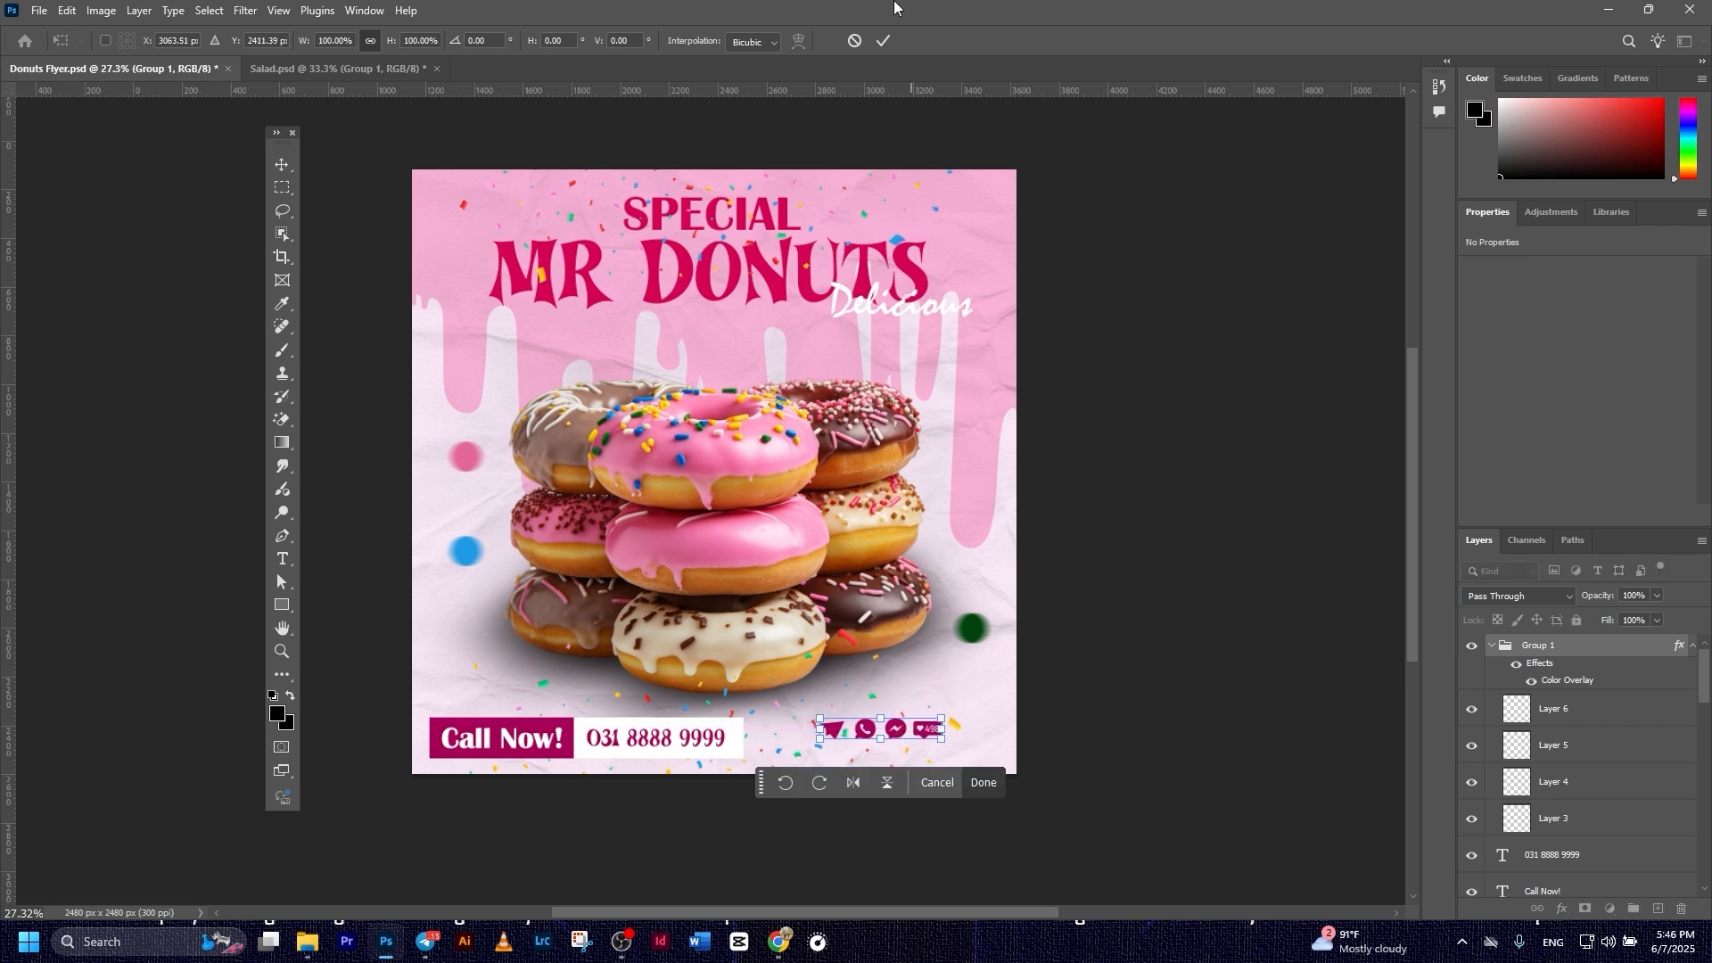
left_click(883, 41)
left_click(1213, 785)
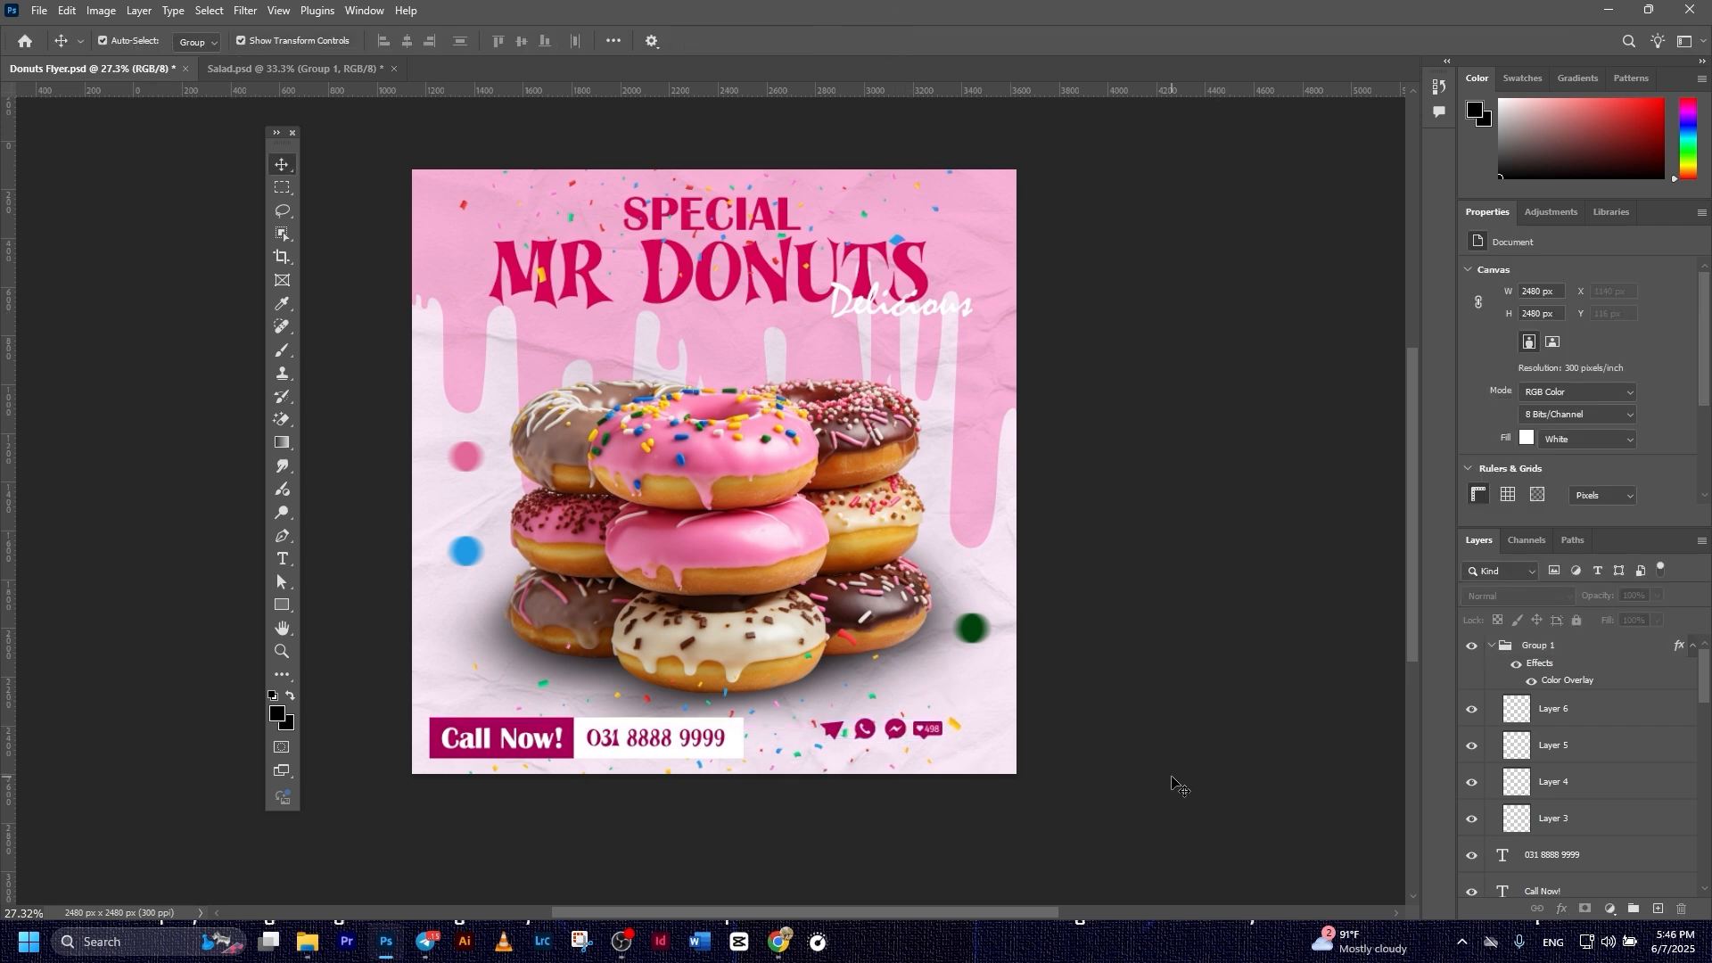
key("ctrl+v")
left_click_drag(760, 481, 943, 759)
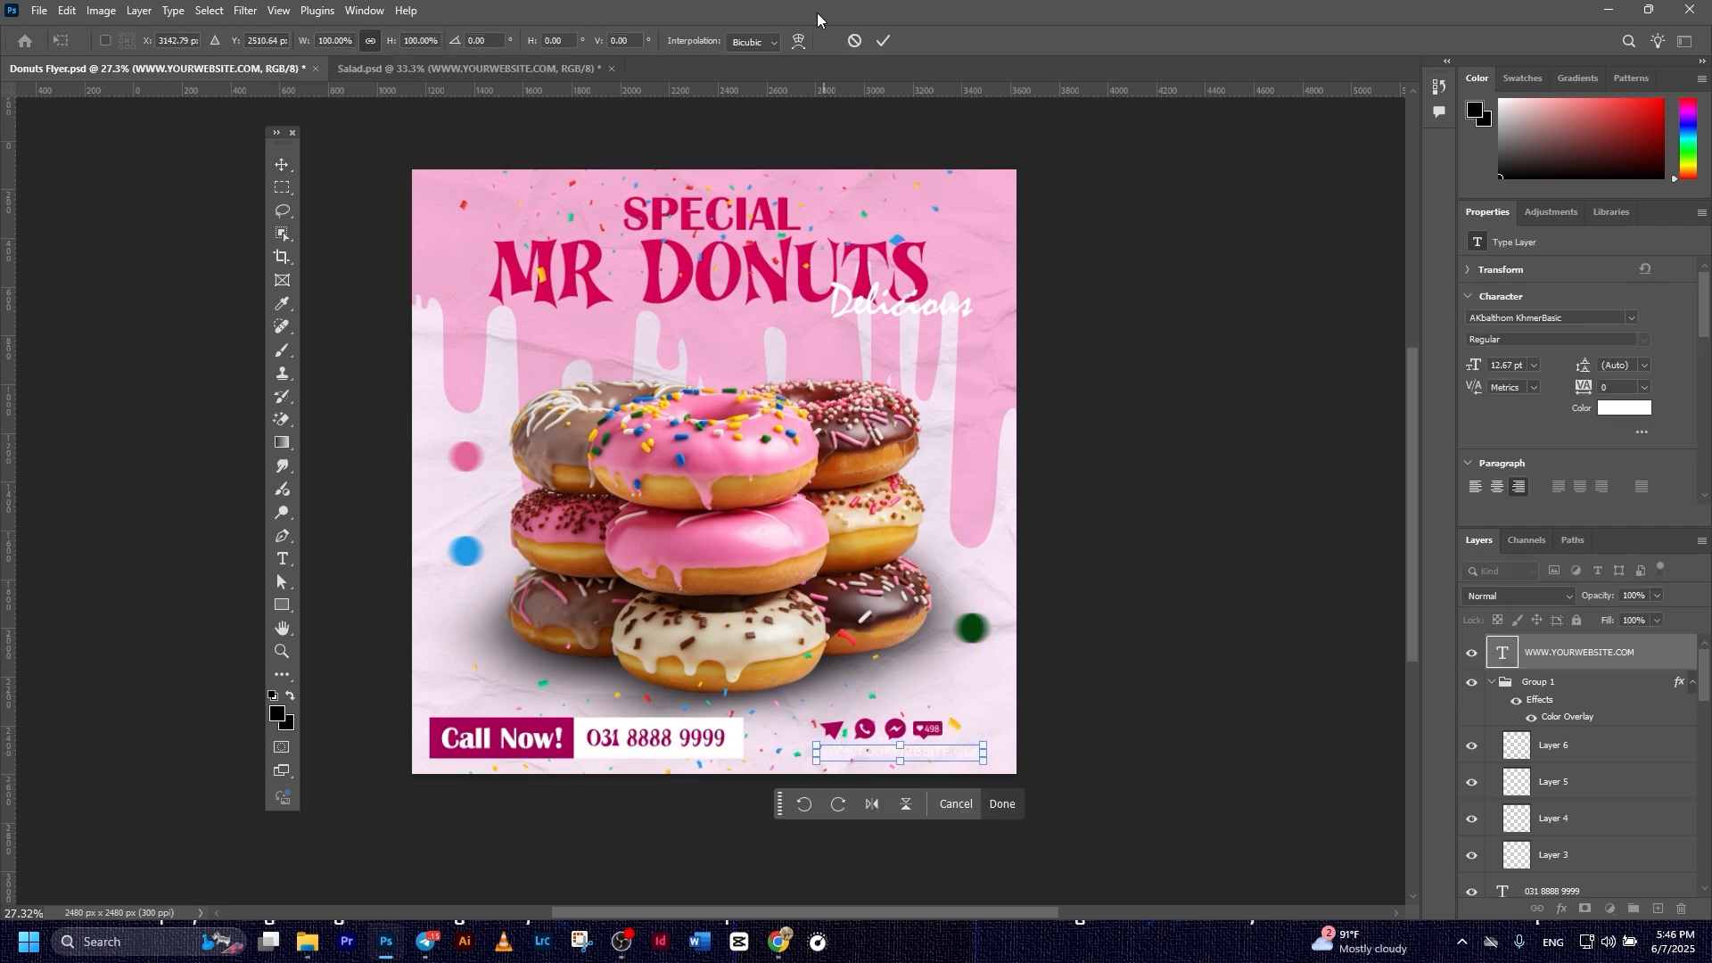
left_click(884, 42)
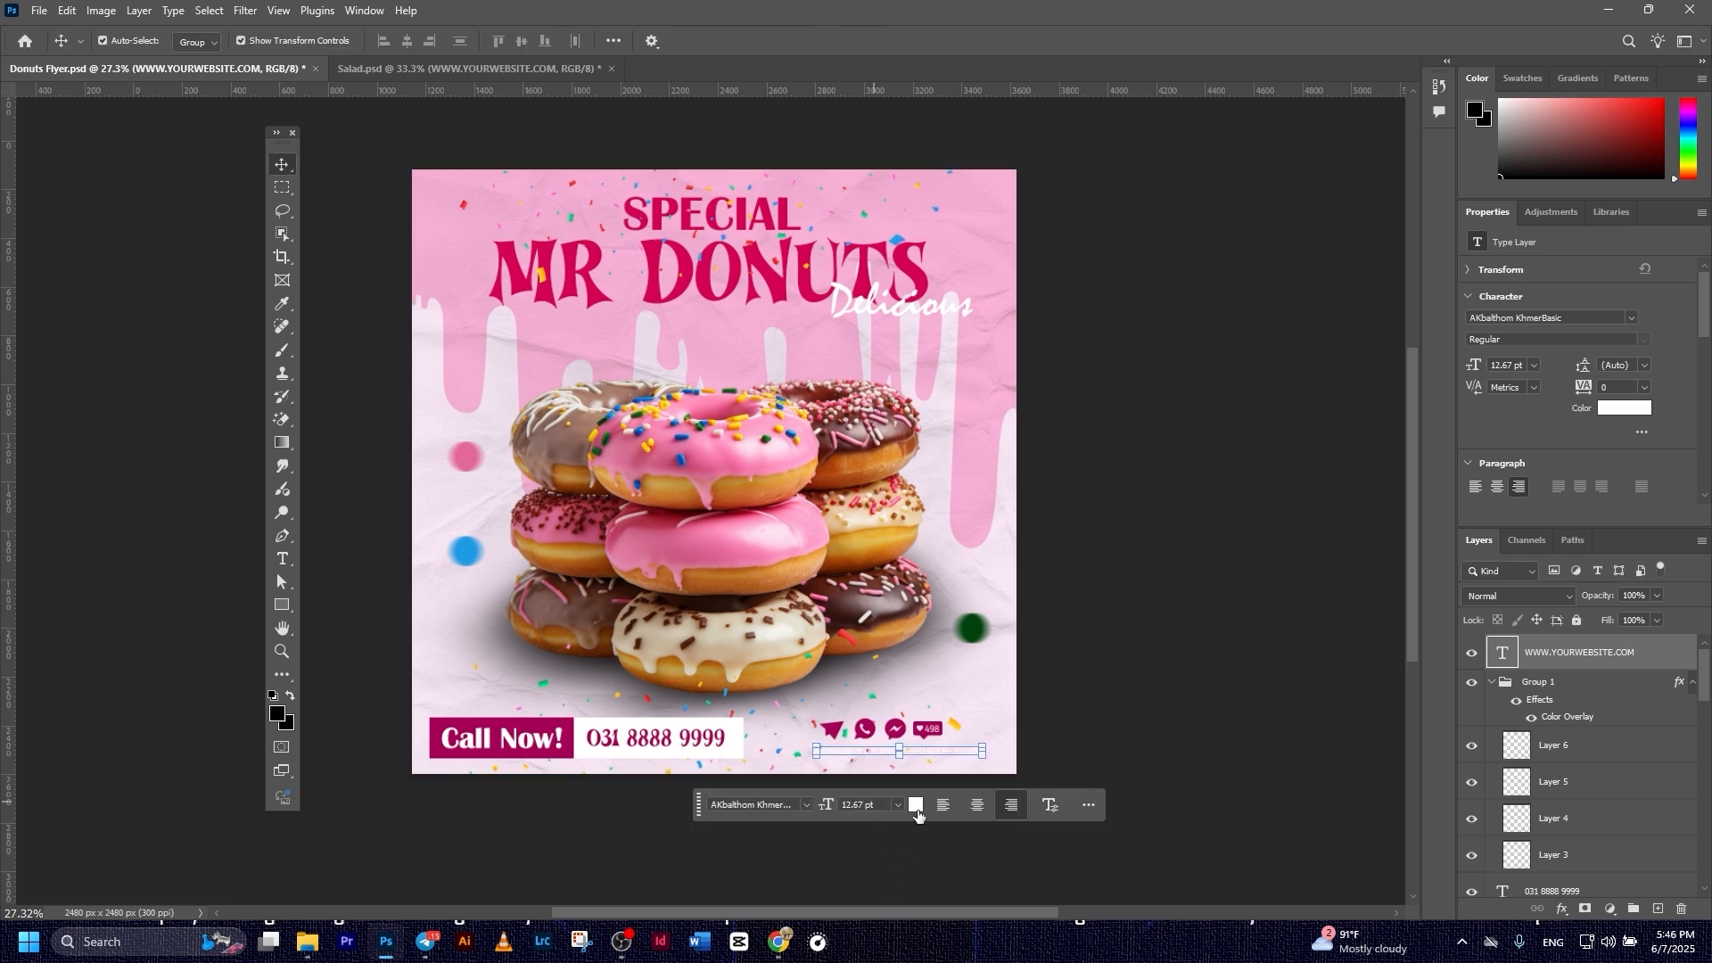
- Recolor the website text to the bar's magenta (#a70156) and shift the social icons right to center them above it
left_click(916, 809)
left_click(549, 721)
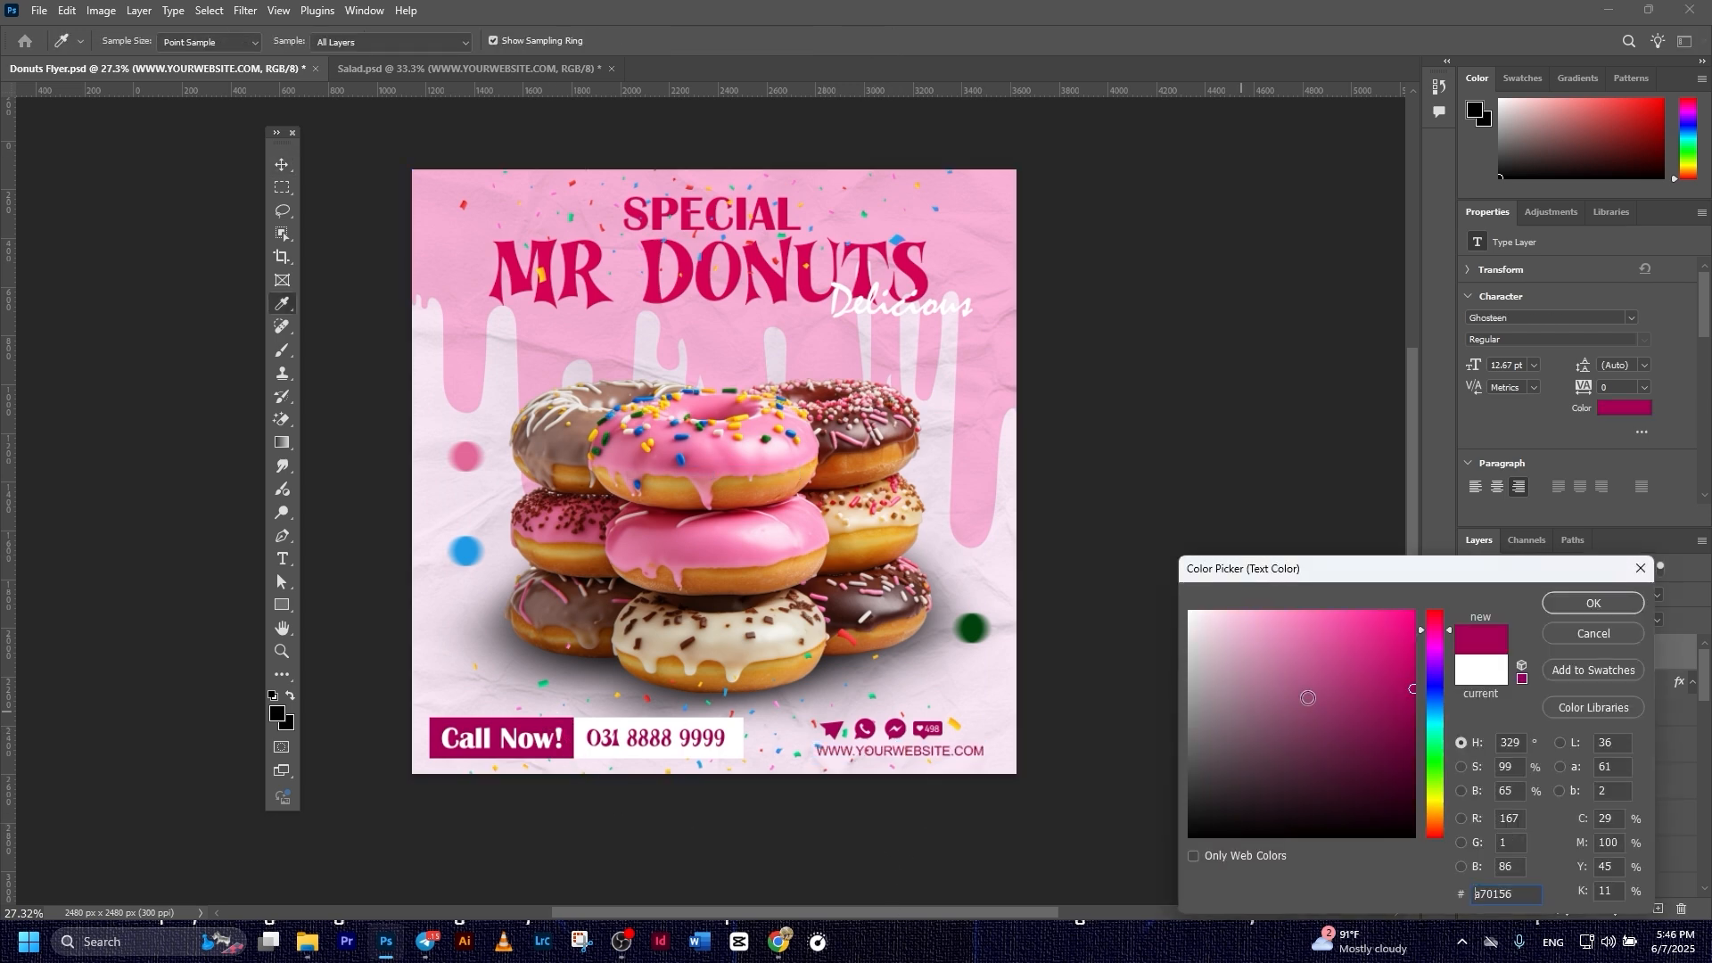
left_click(1613, 598)
left_click(1024, 780)
left_click_drag(934, 730, 963, 733)
left_click(1135, 774)
- Select both rectangles, "Call Now!" and the phone number together and shift them slightly right from the flyer's edge
scroll(740, 810, "up", 1)
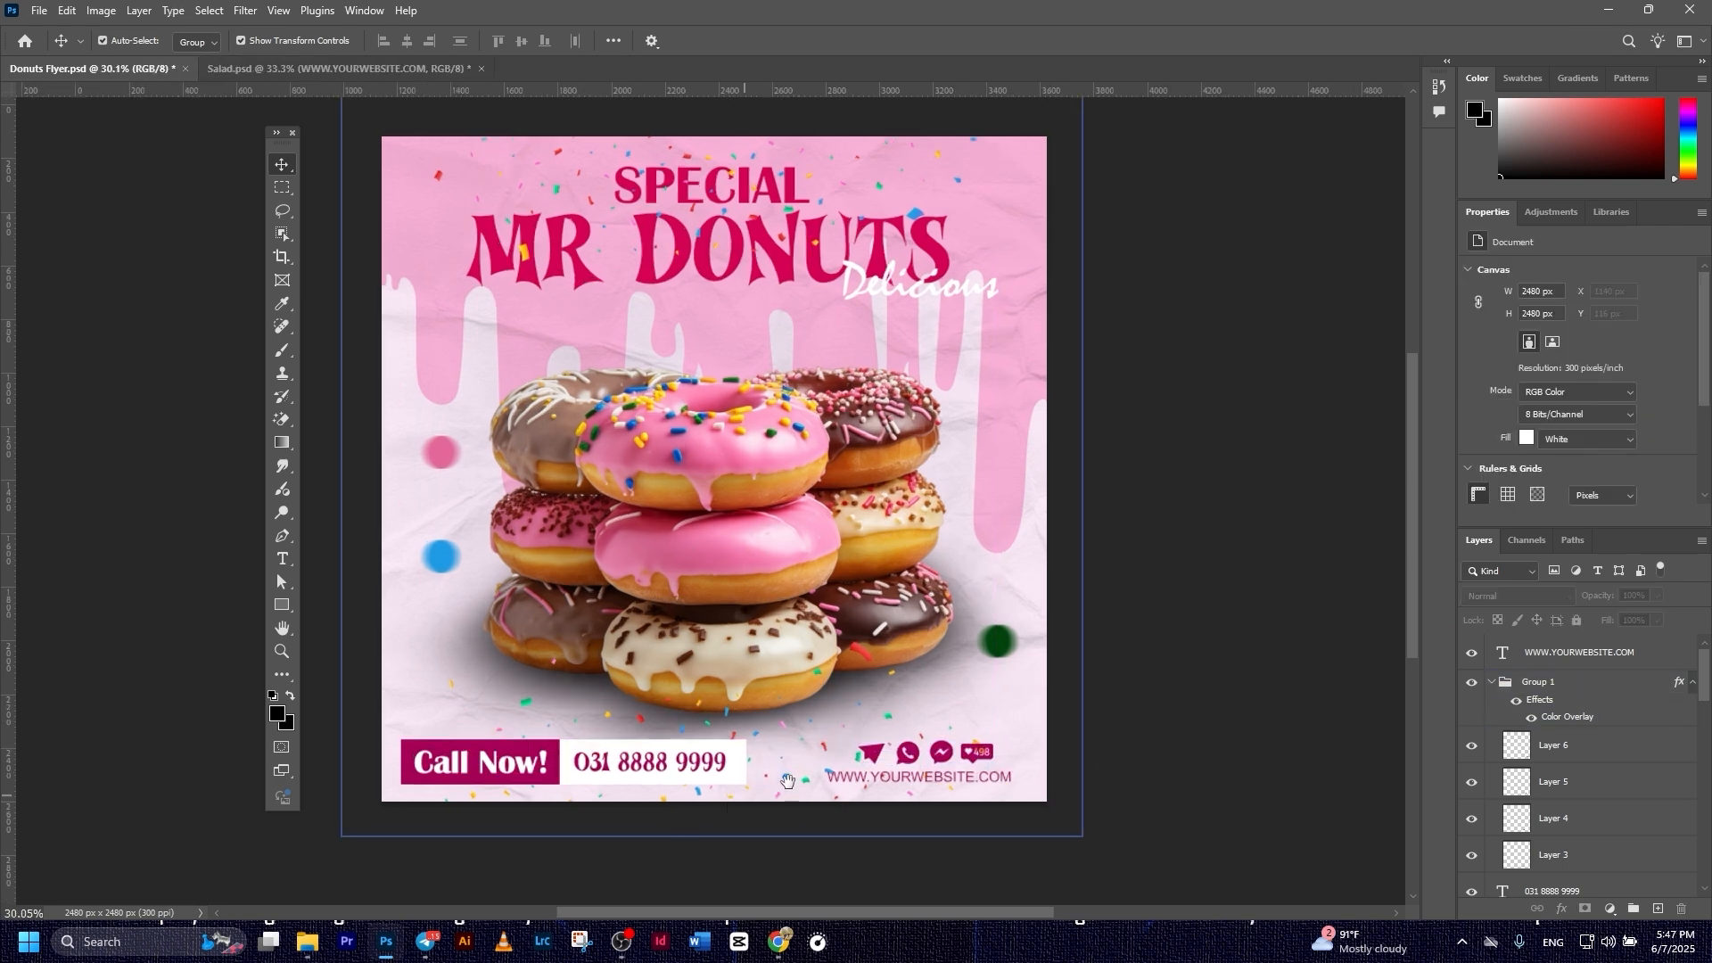
left_click_drag(788, 781, 932, 734)
scroll(667, 761, "up", 2)
left_click(635, 742)
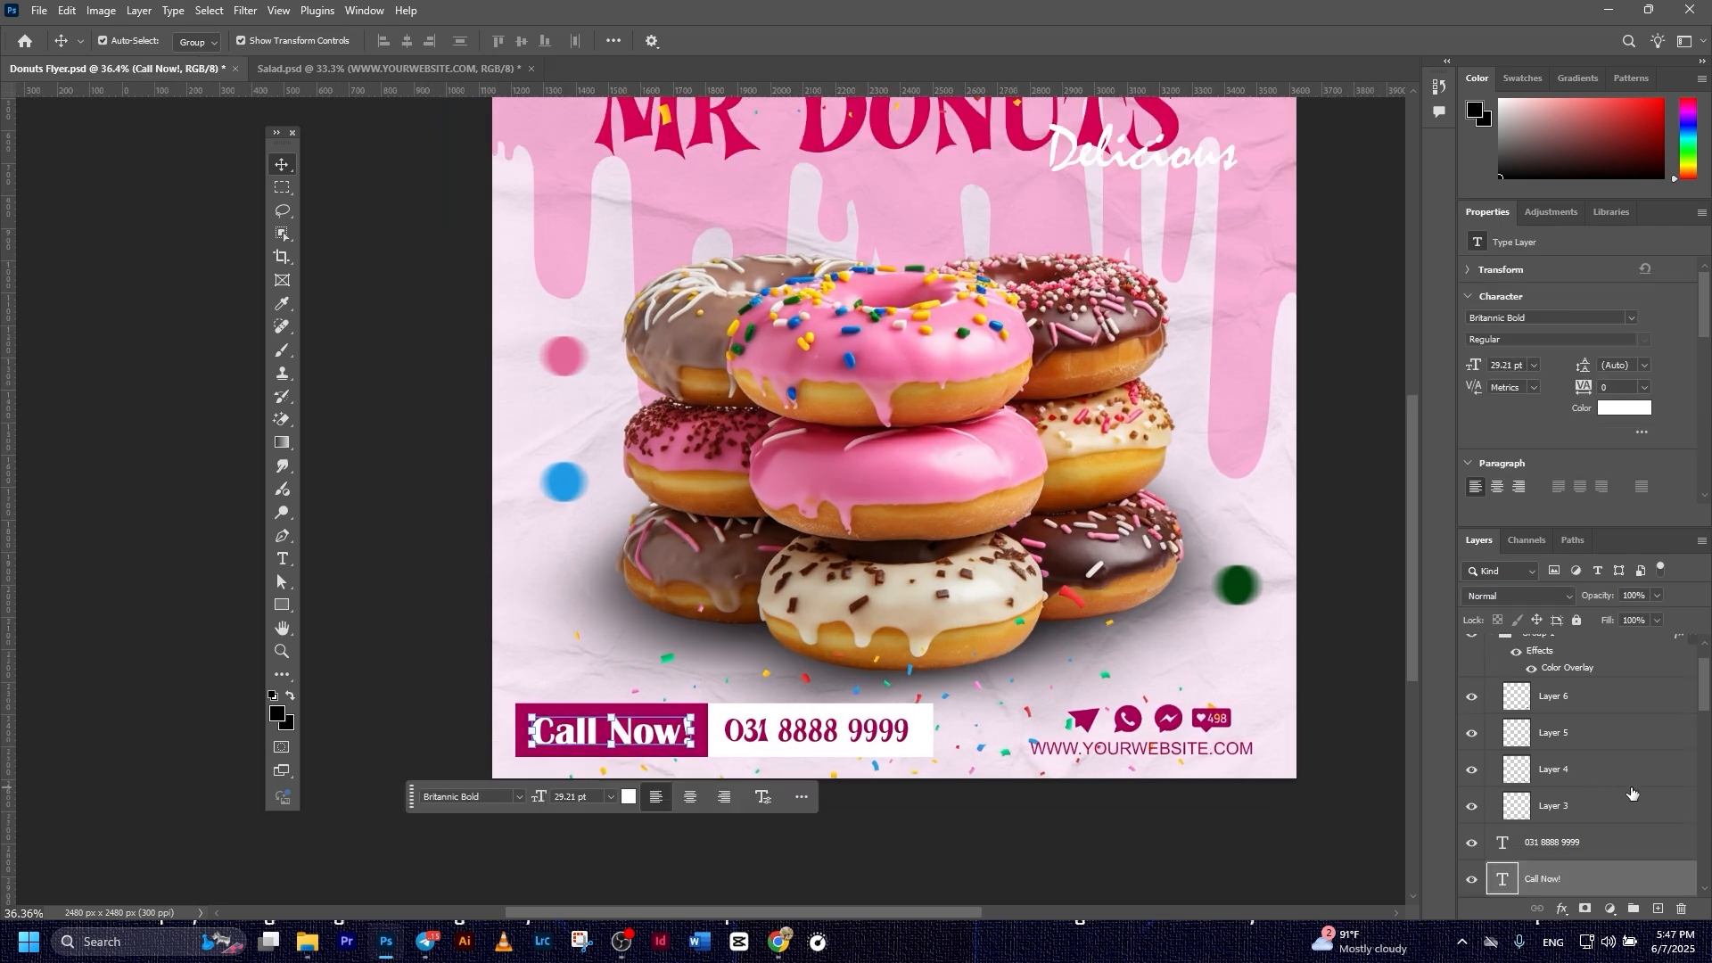
left_click(927, 745)
left_click(896, 739, "shift")
left_click(676, 733, "shift")
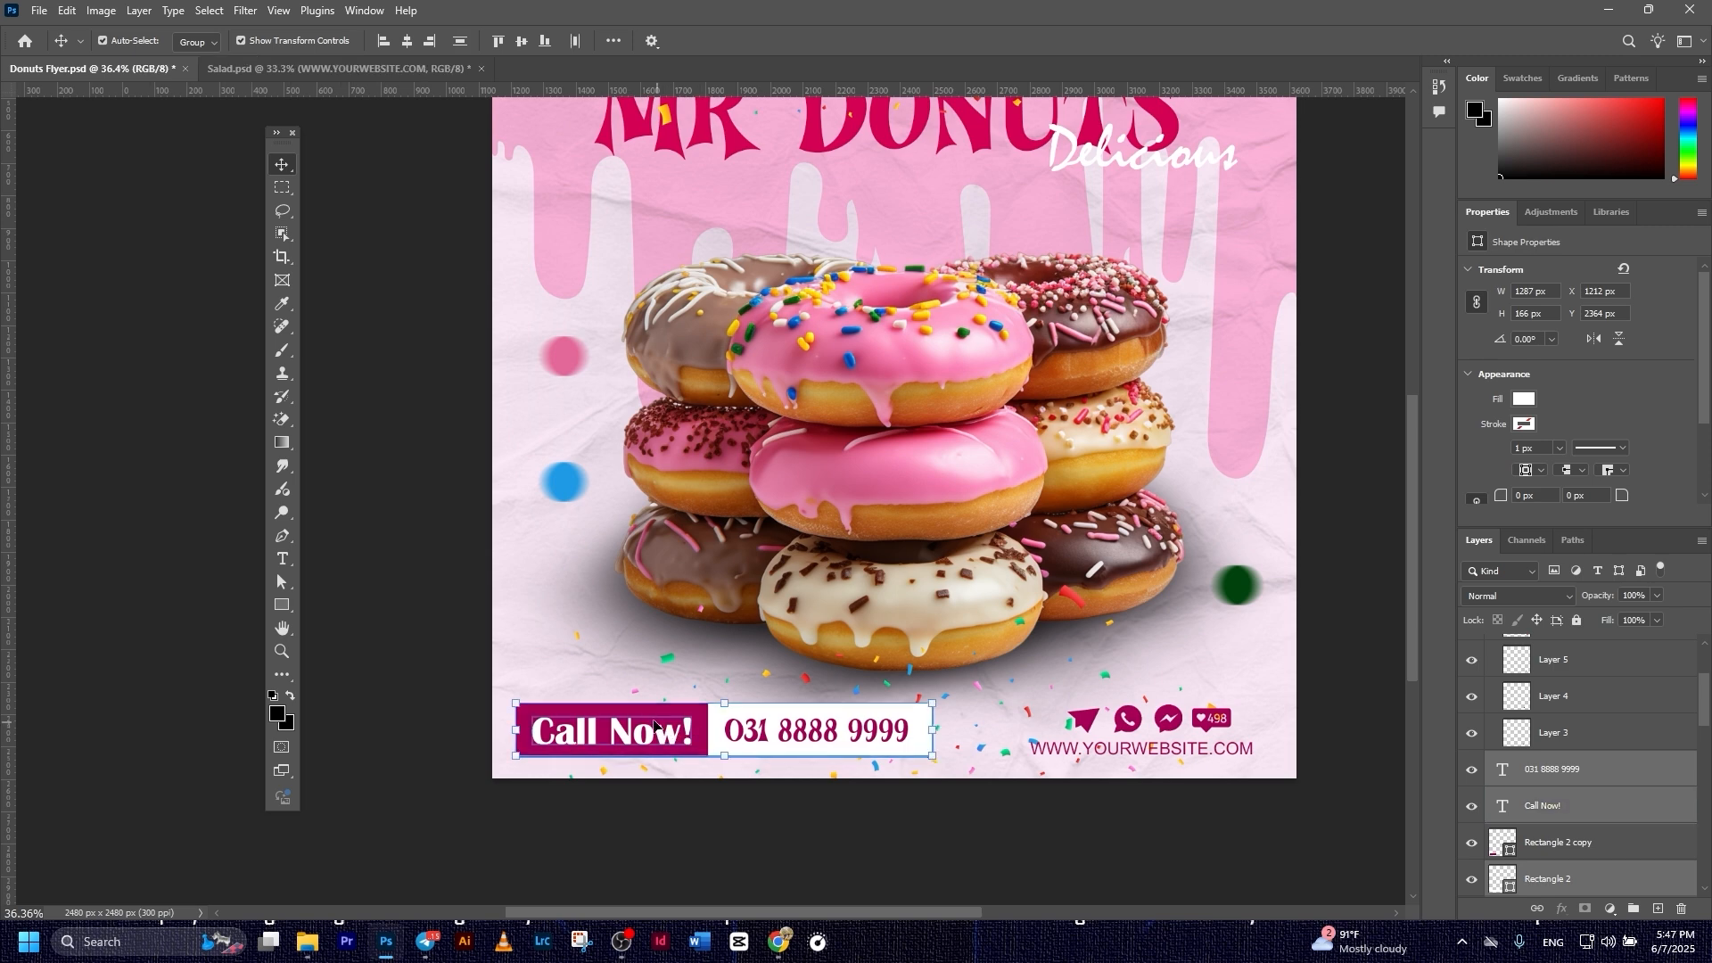
left_click(649, 711, "shift")
left_click_drag(649, 714, 767, 722)
- Bring the whole flyer into view and save the document
left_click_drag(1173, 542, 1091, 546)
scroll(1193, 552, "up", 1)
left_click_drag(1201, 584, 1090, 585)
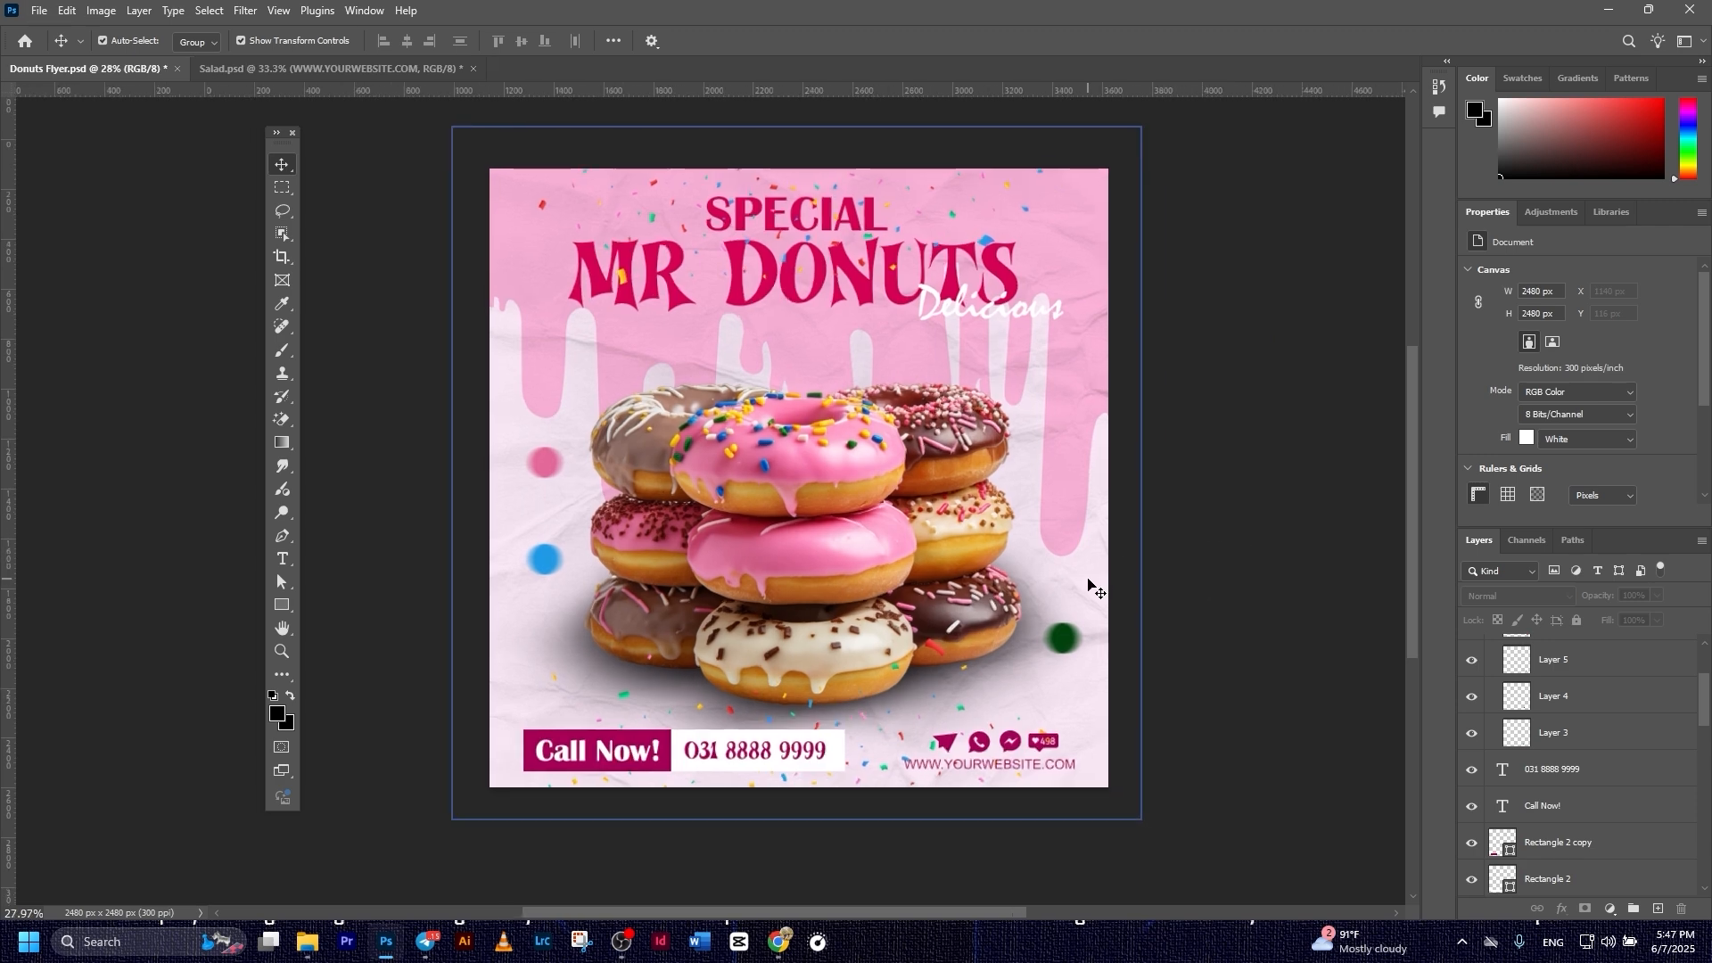
key("ctrl+s")
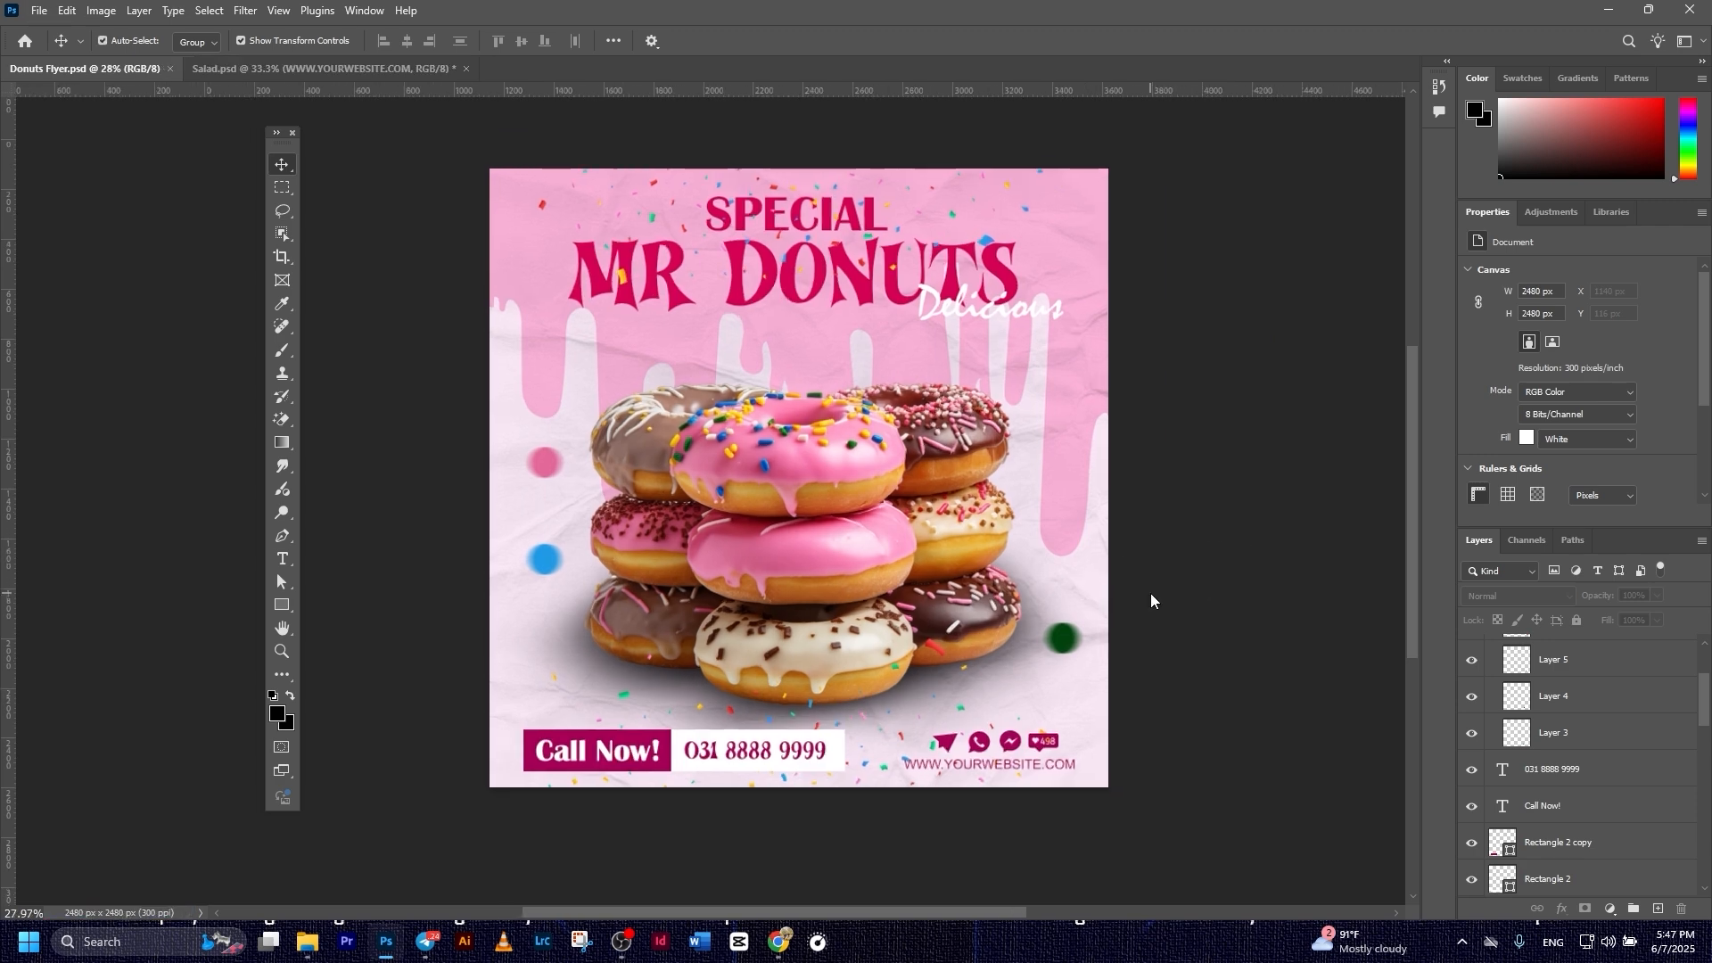